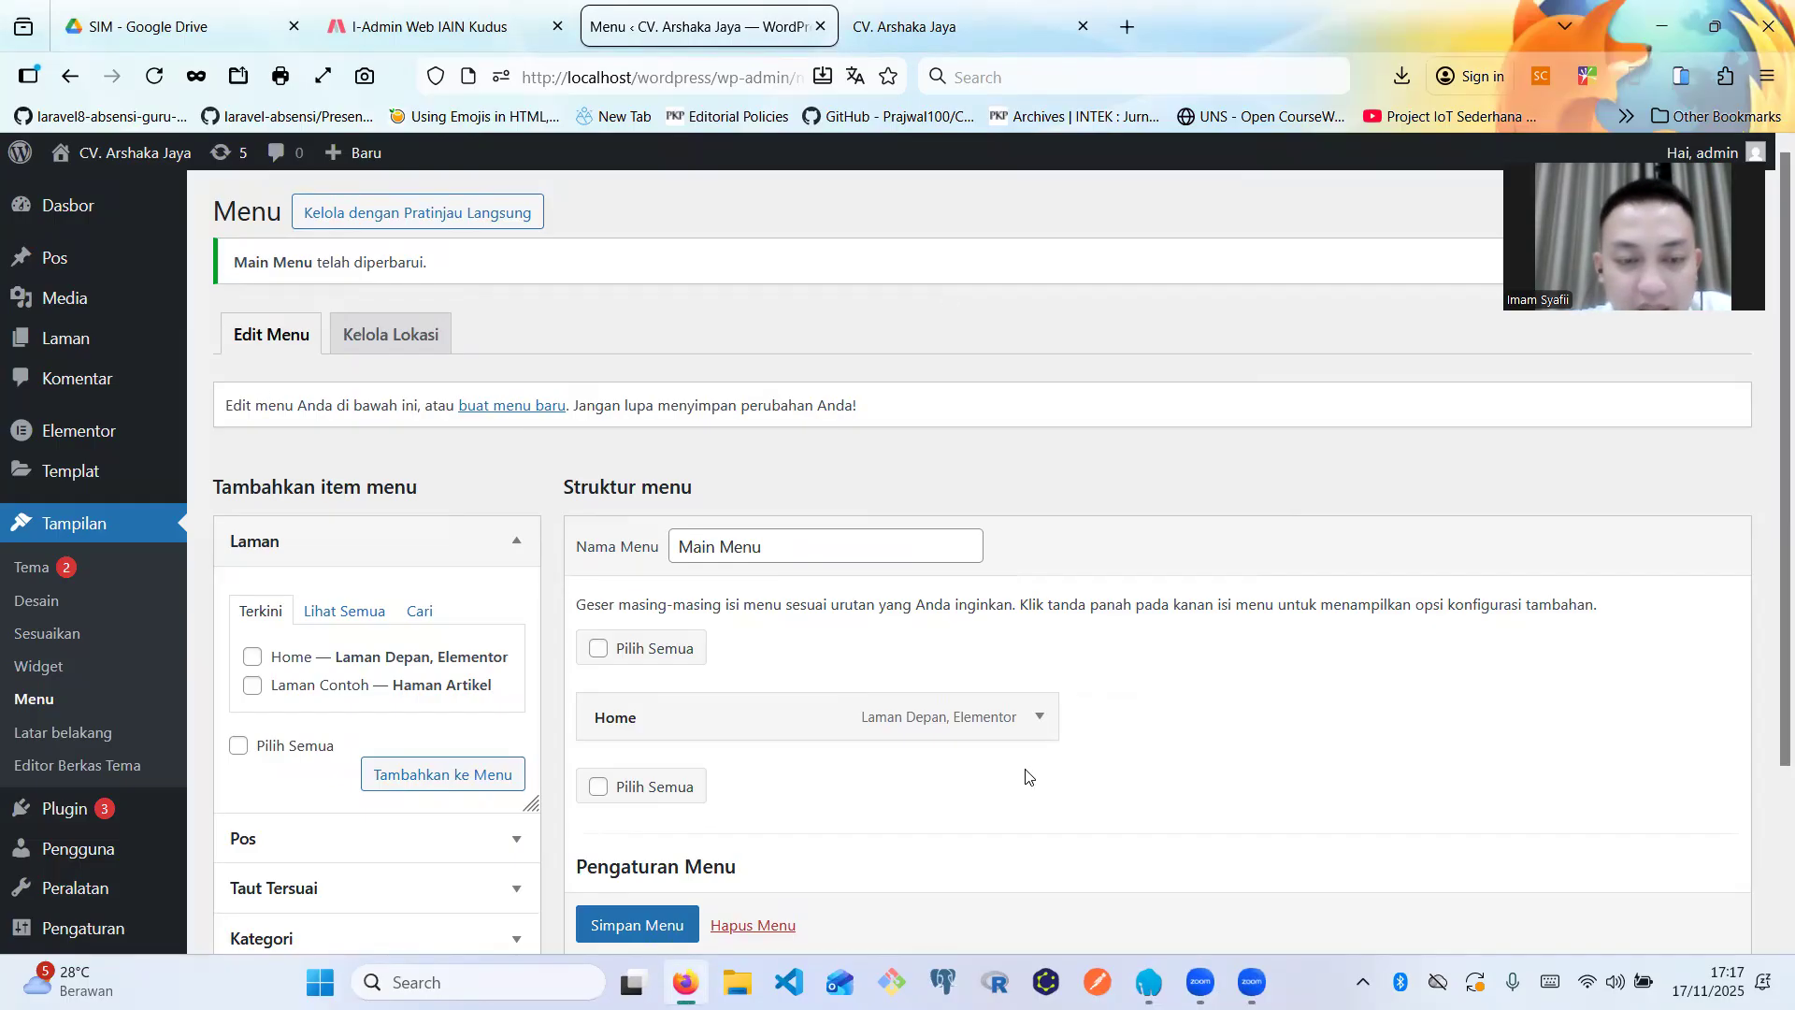
key("alt+v")
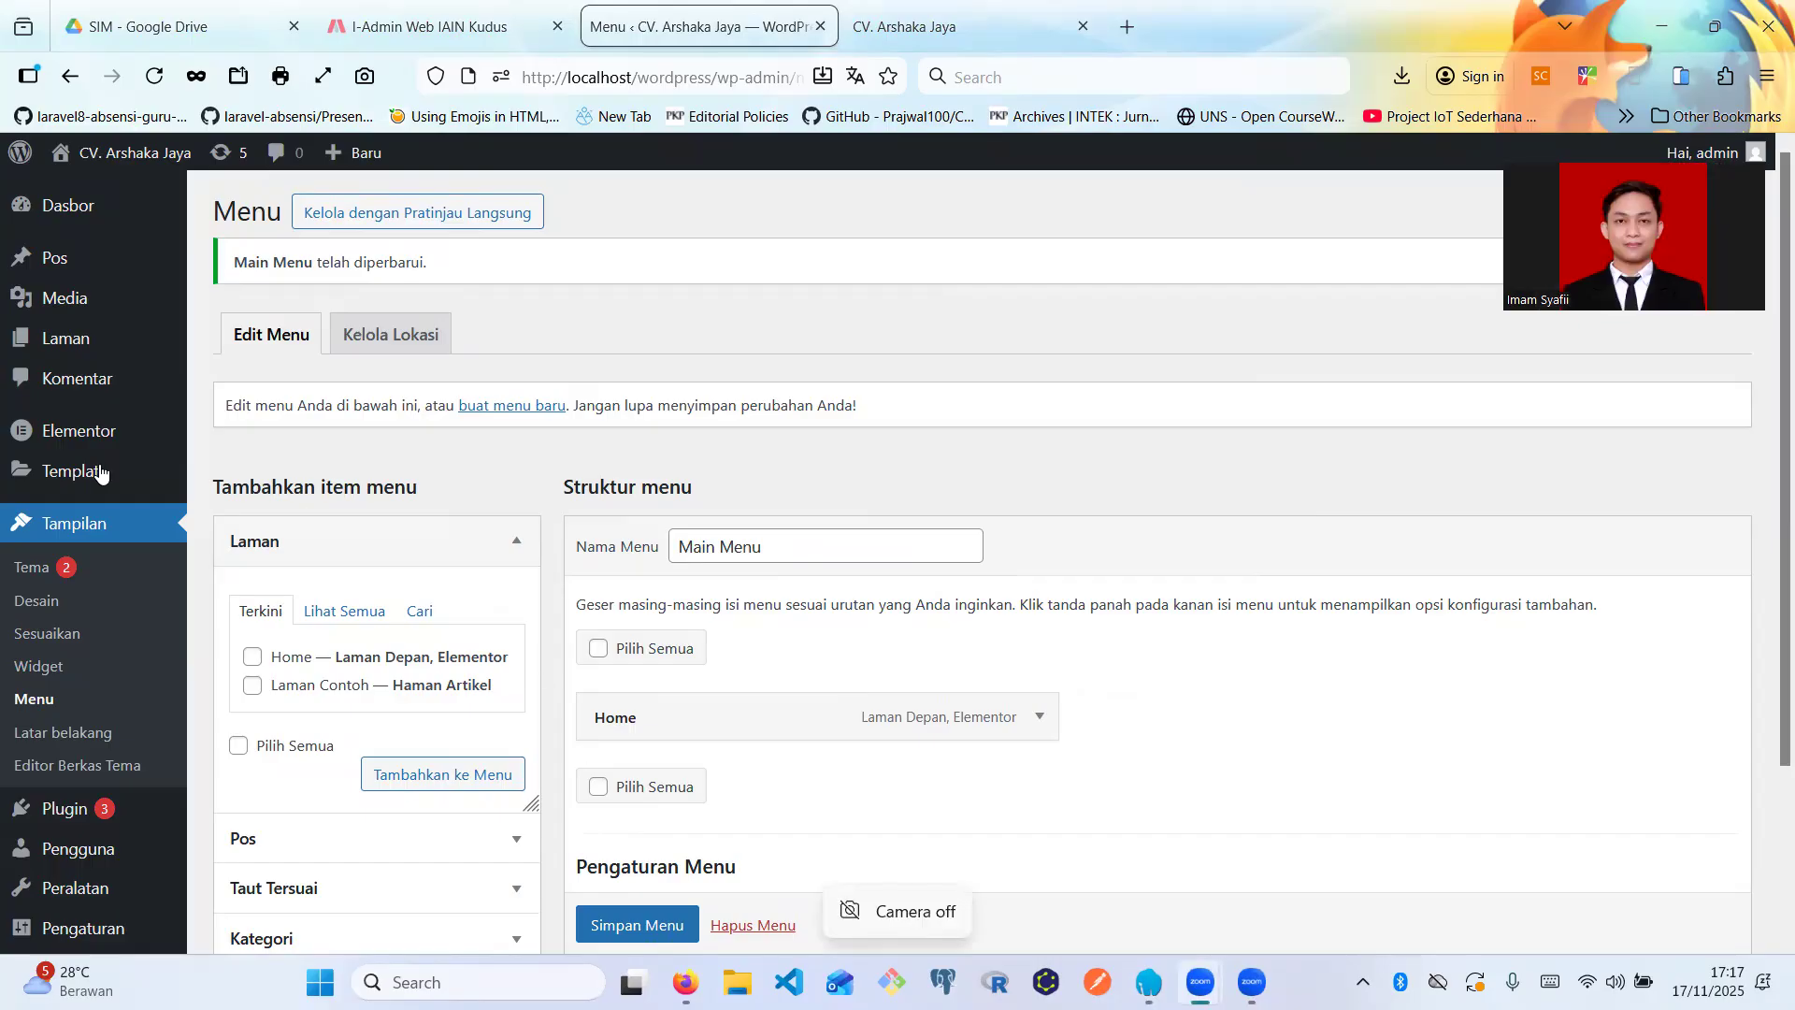
- Go to the installed plugins page and open the upload form for adding a plugin from a .zip file
scroll(91, 701, "down", 2)
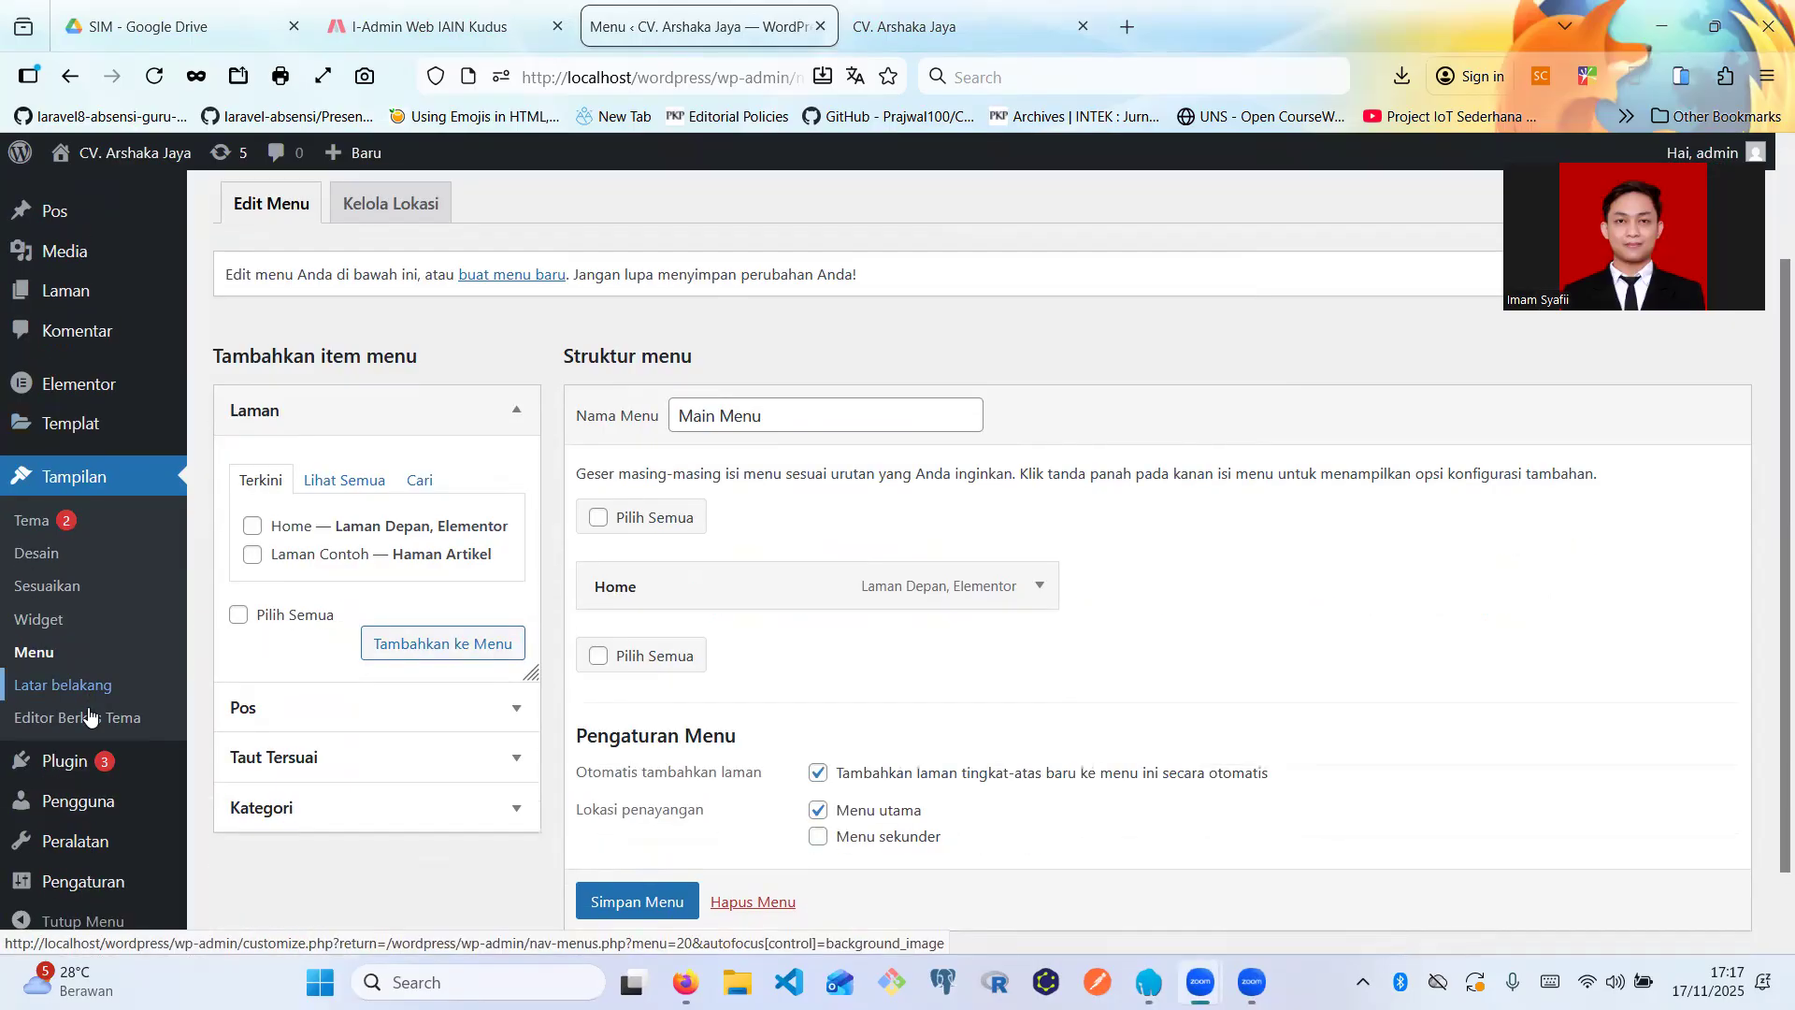
left_click(79, 750)
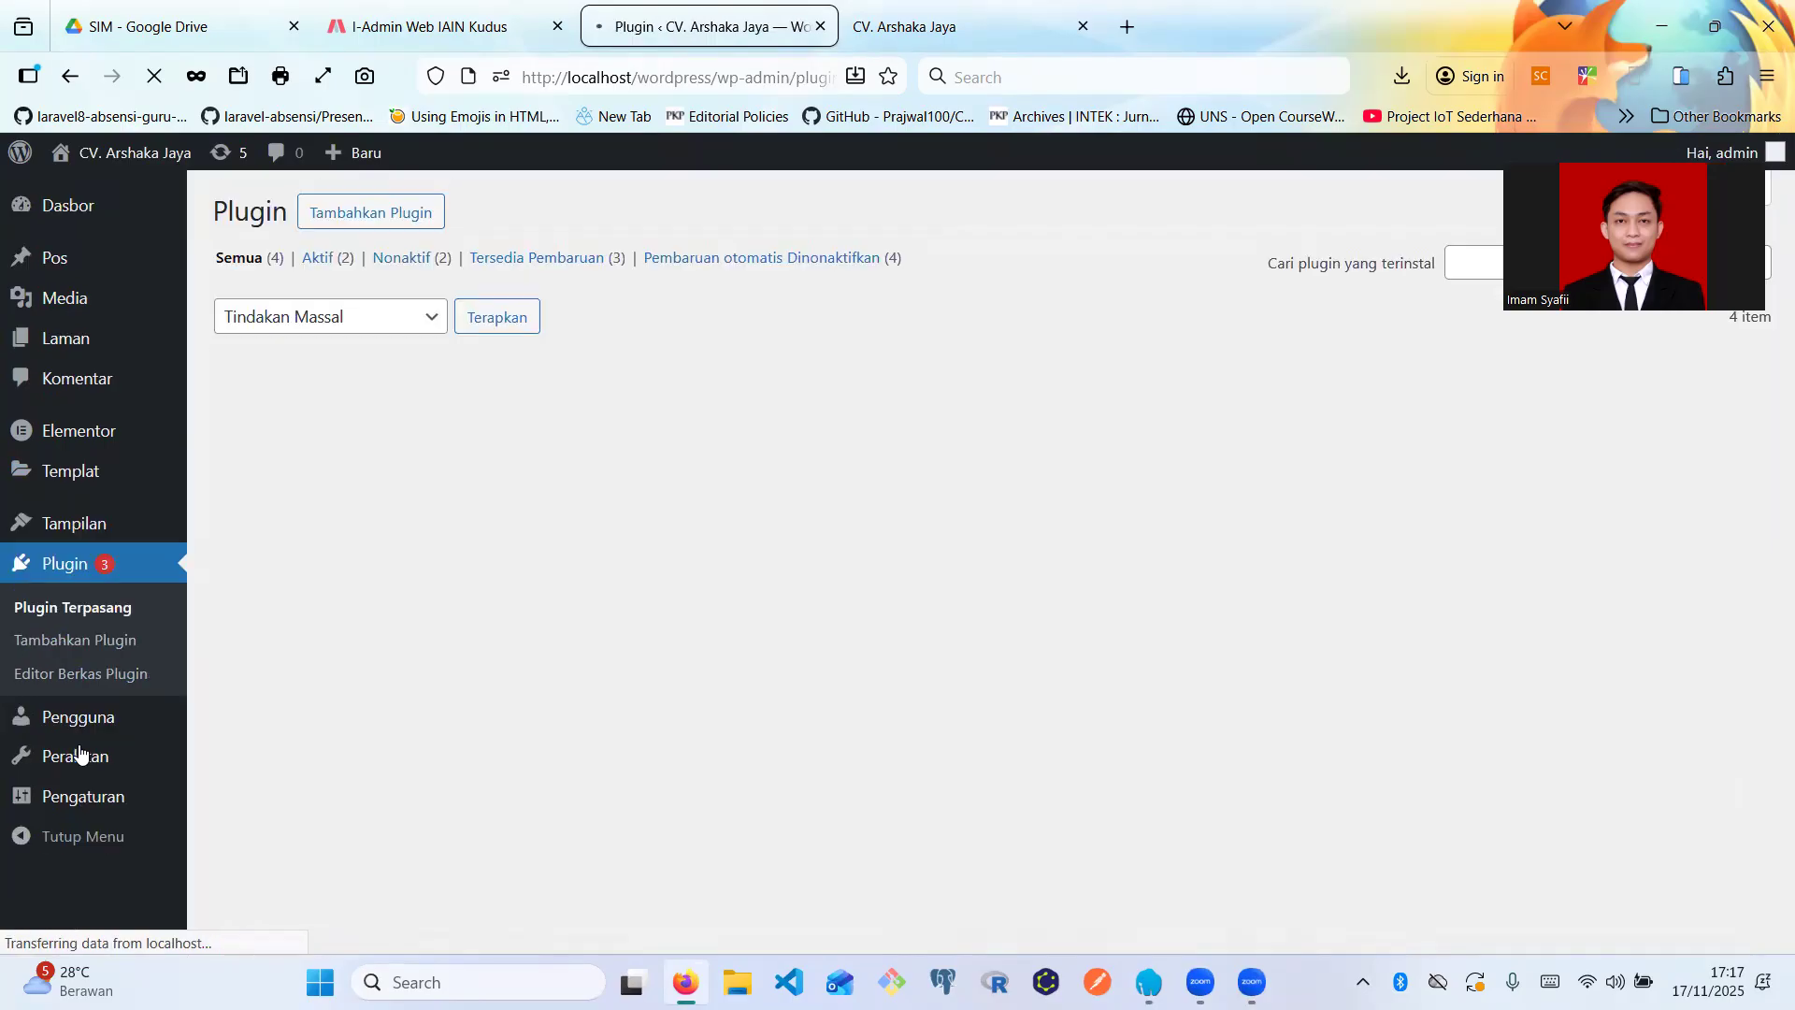
scroll(510, 663, "down", 5)
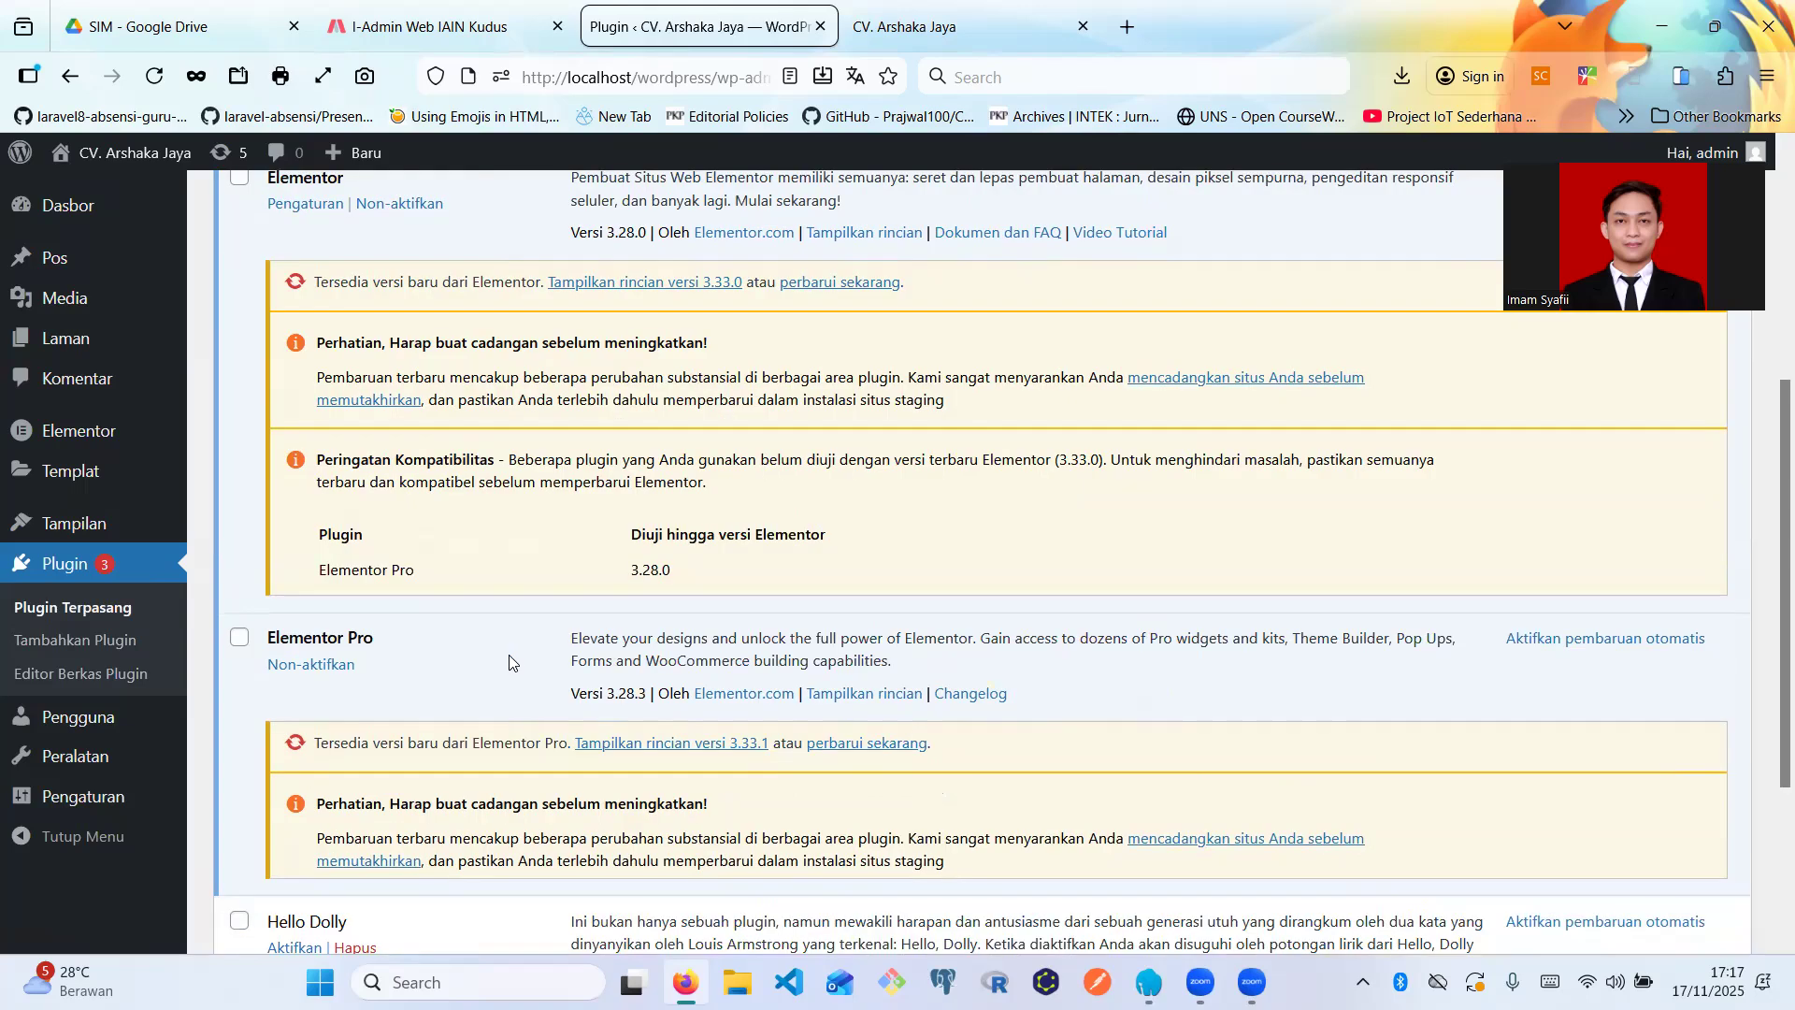
scroll(510, 663, "down", 4)
scroll(505, 664, "up", 9)
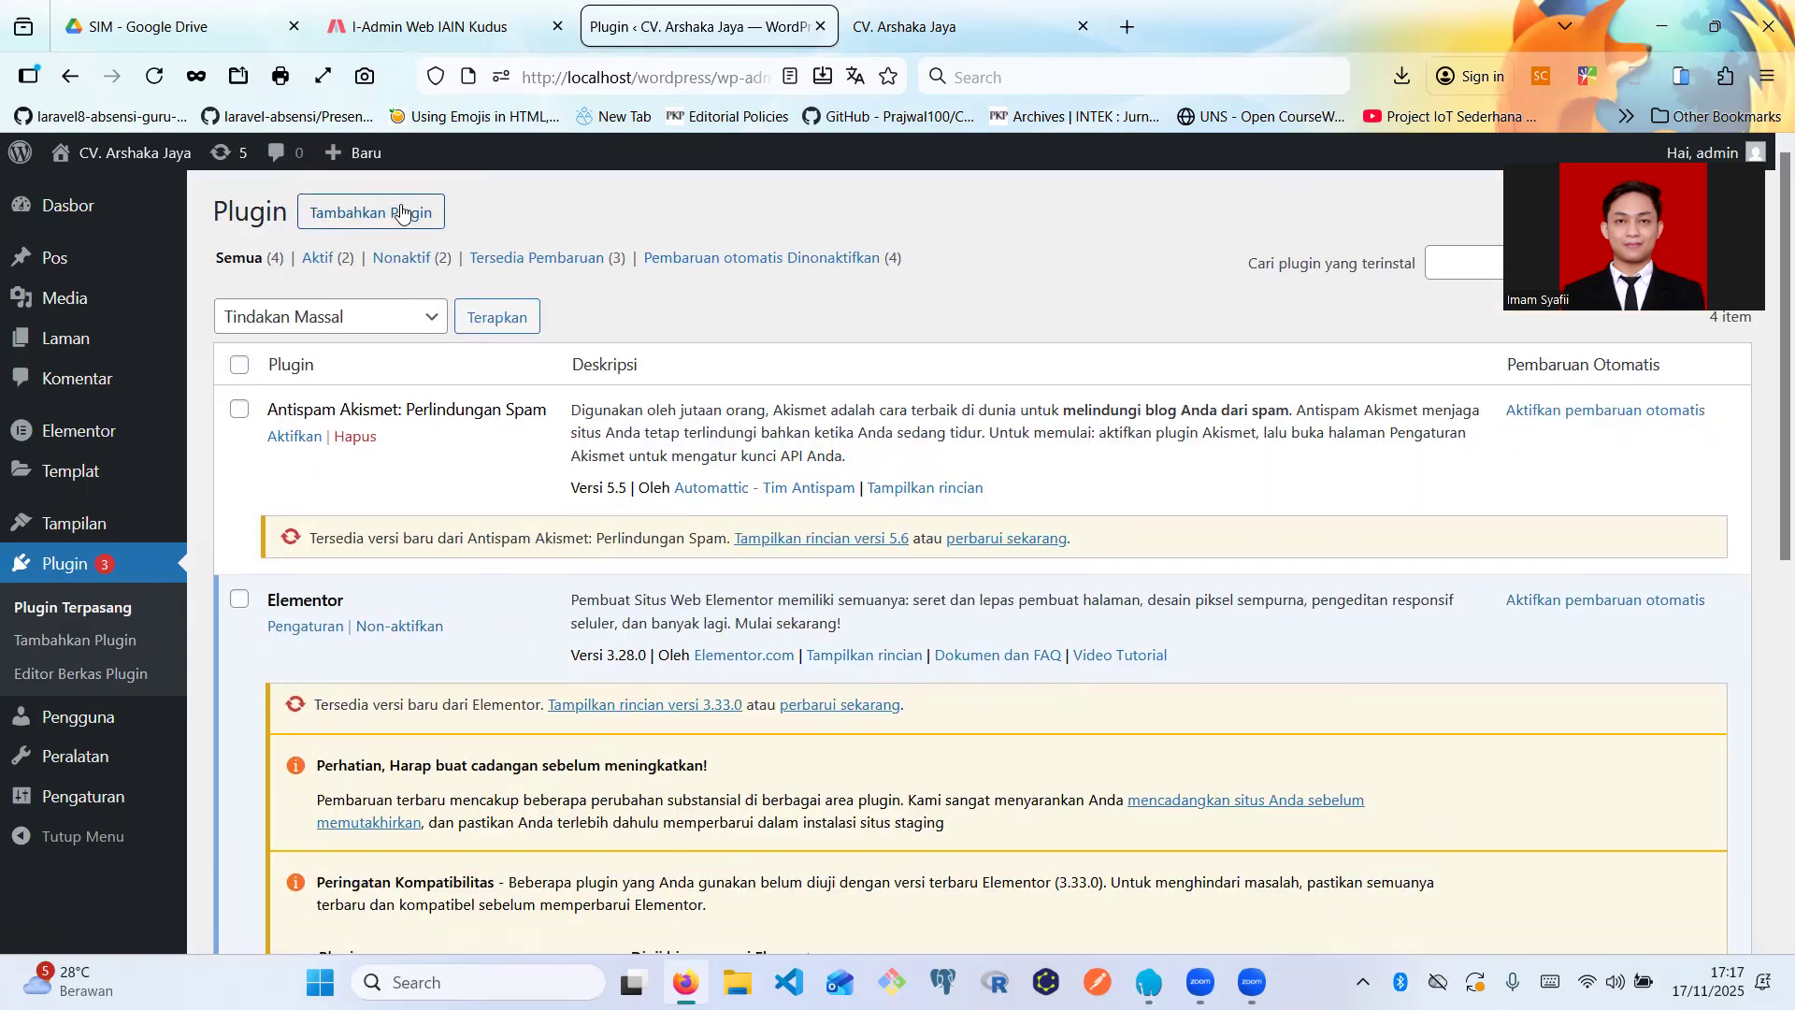
left_click(401, 213)
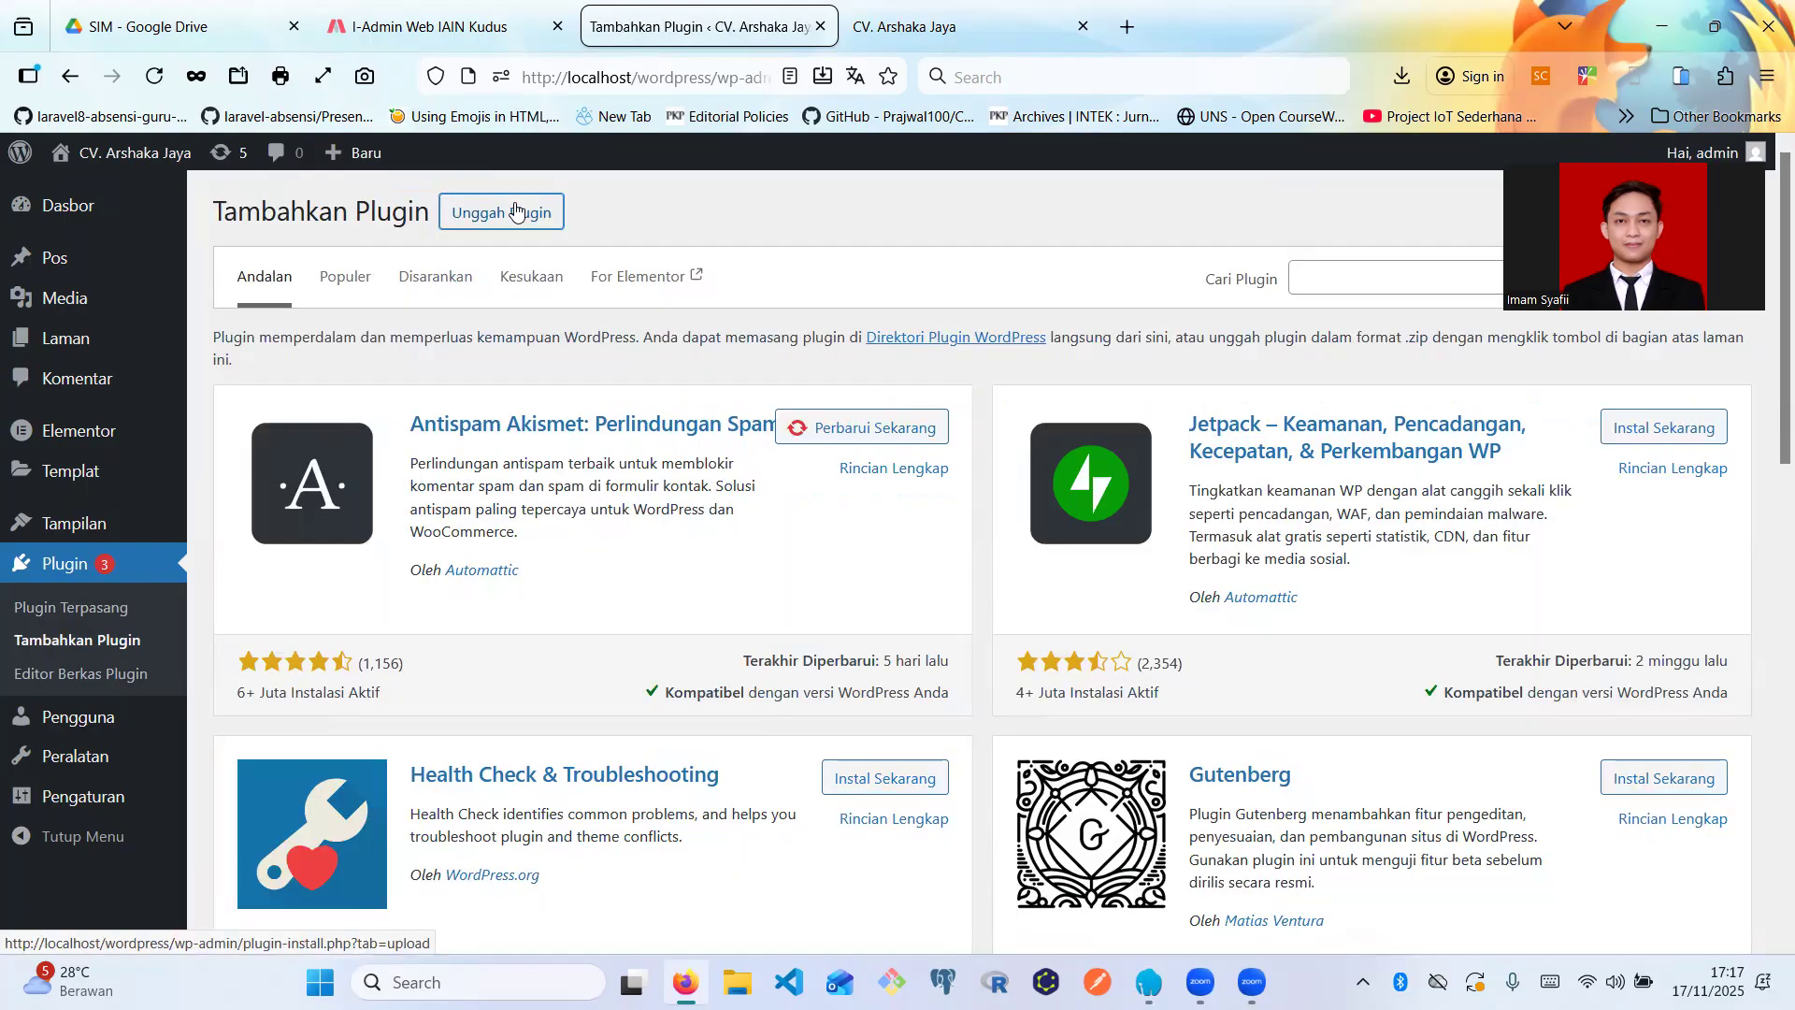
left_click(516, 211)
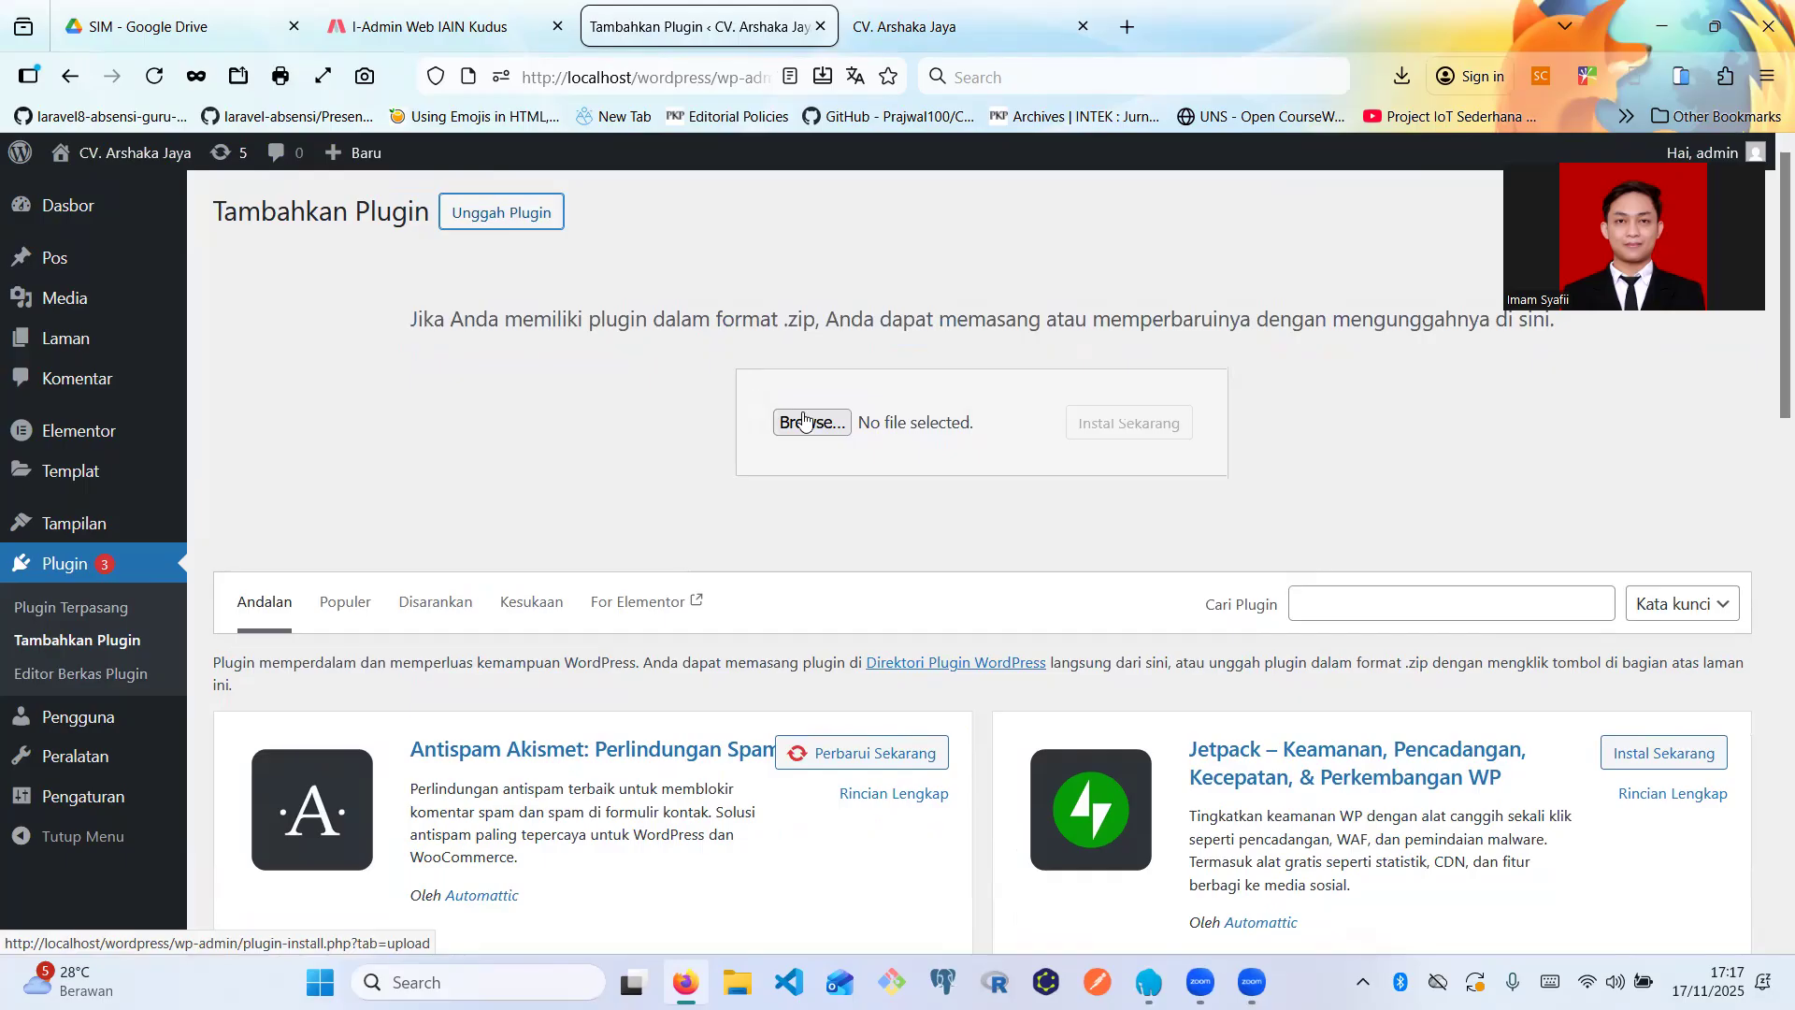
- Choose woocommerce.10.3.5.zip from the Downloads folder as the plugin file and install it
left_click(804, 421)
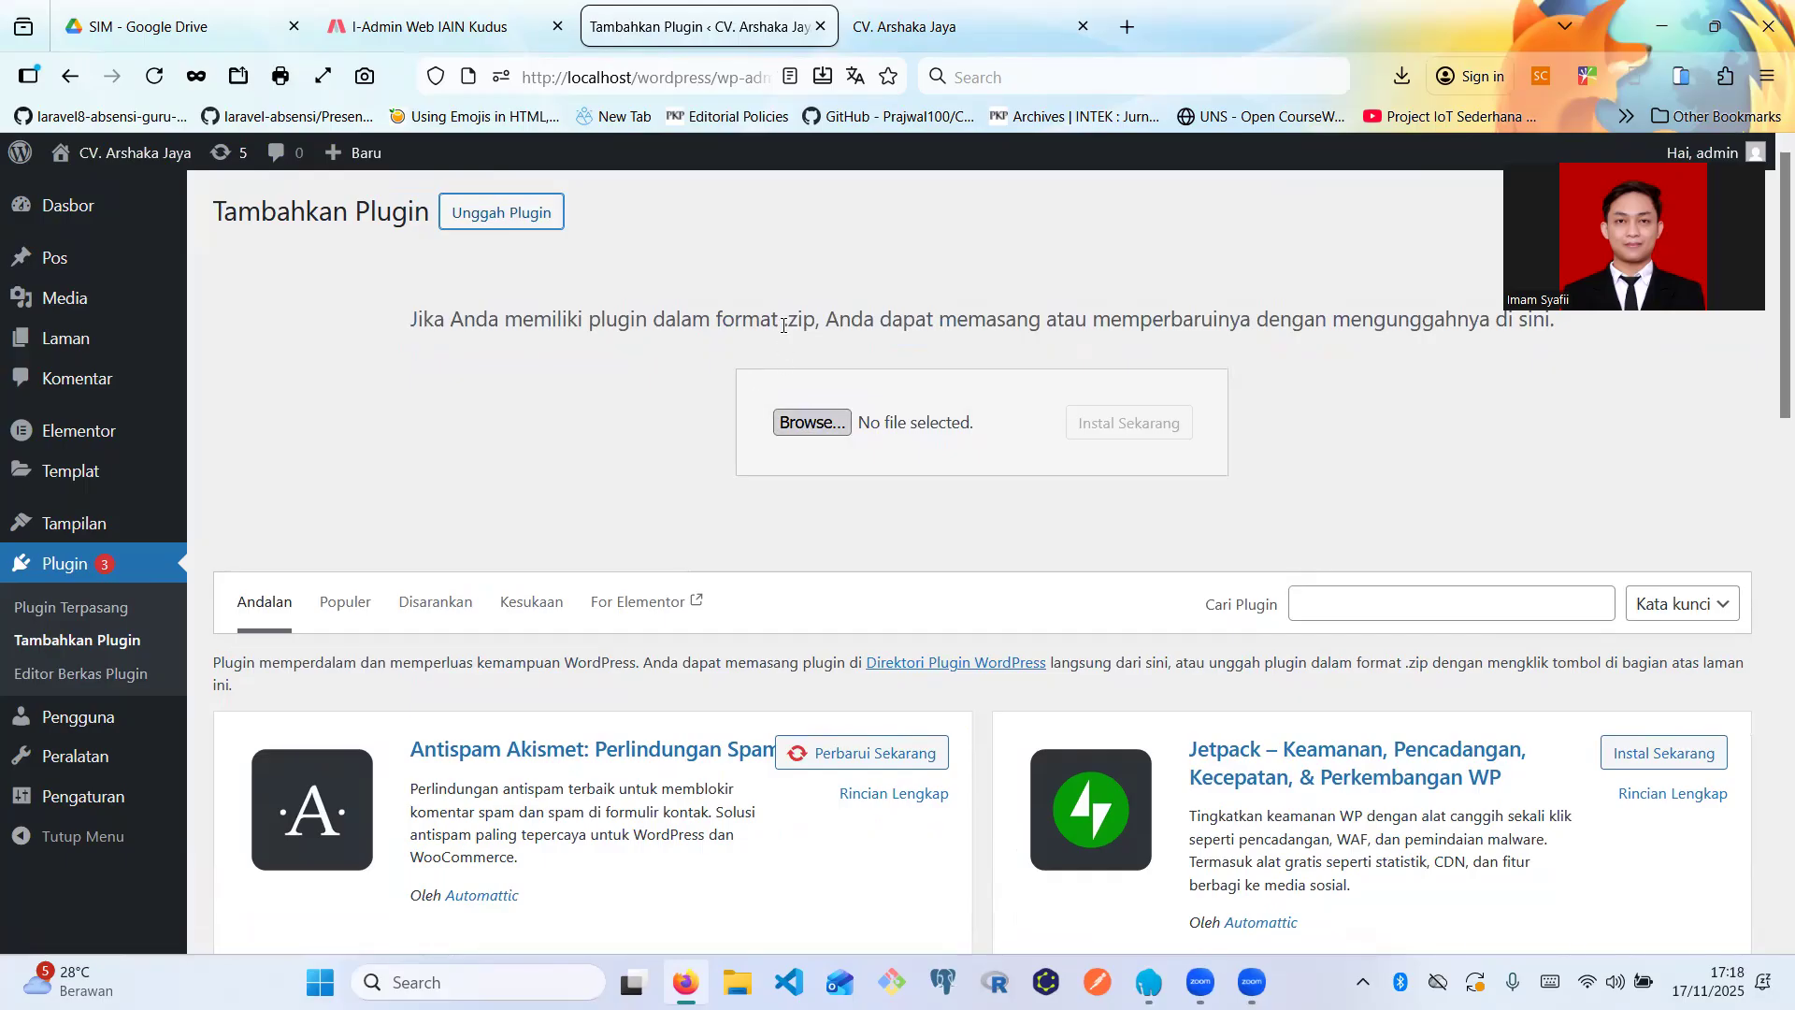
left_click(814, 425)
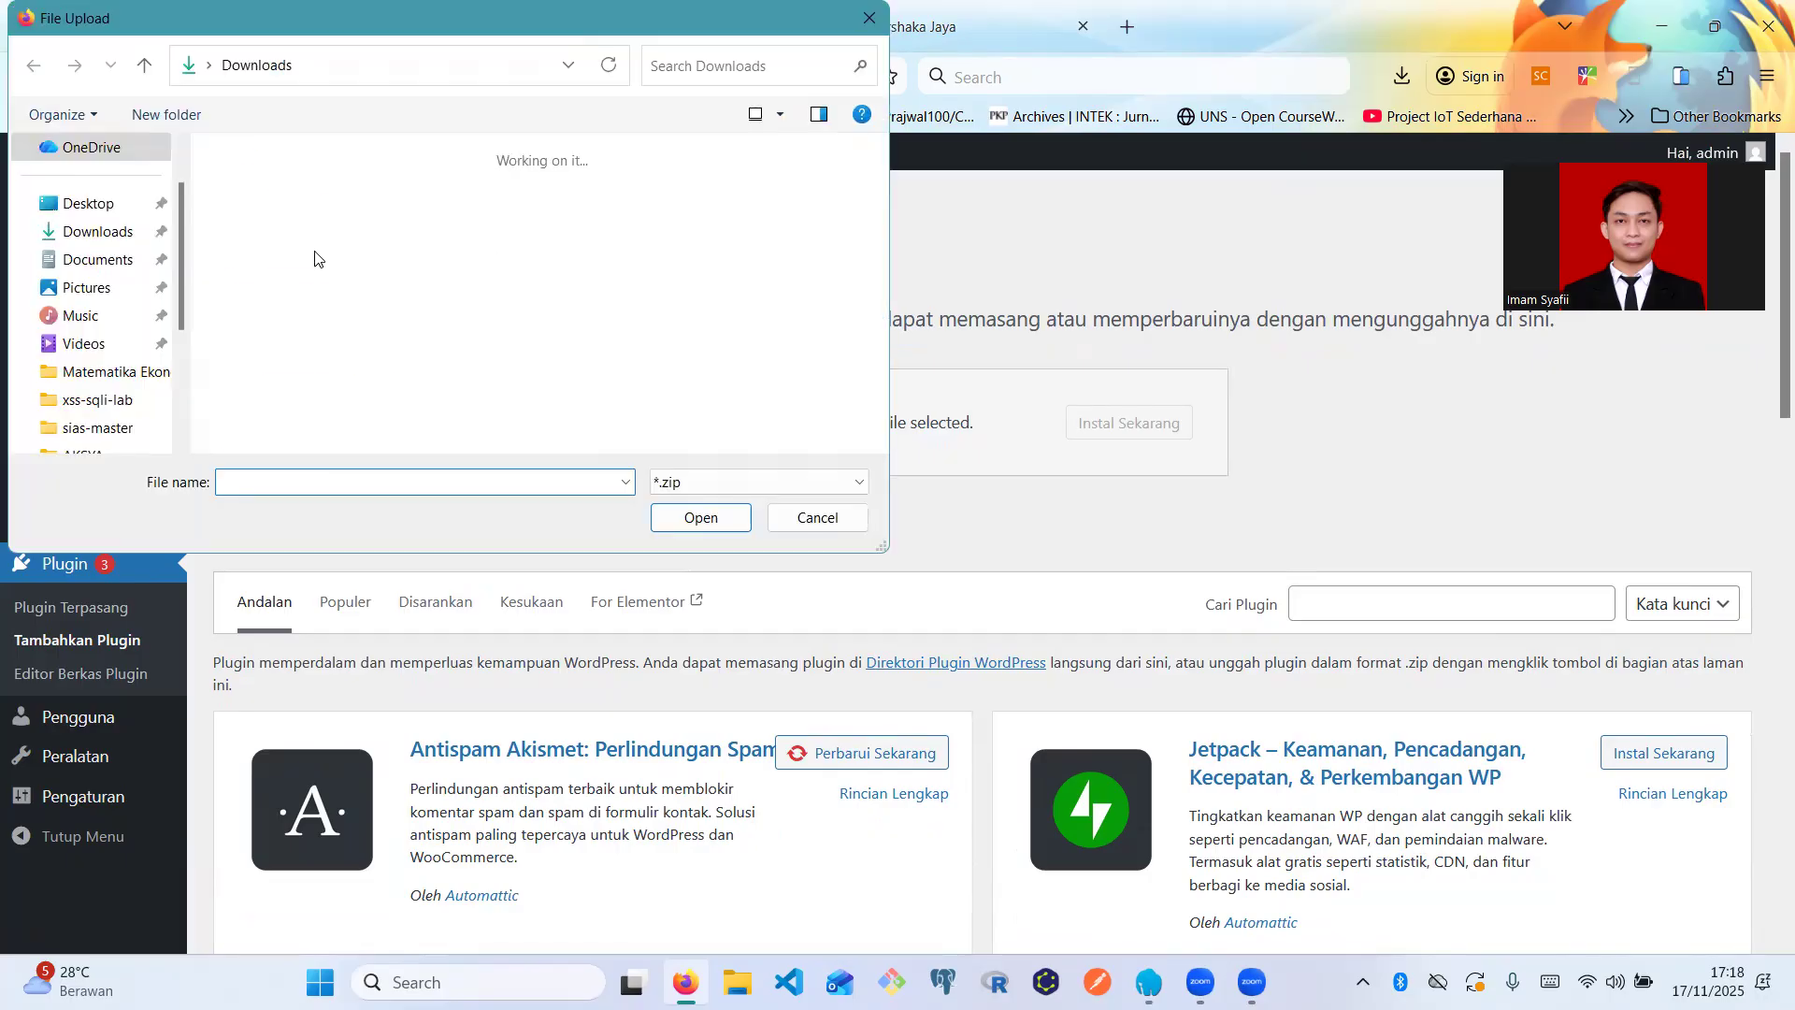
left_click(295, 247)
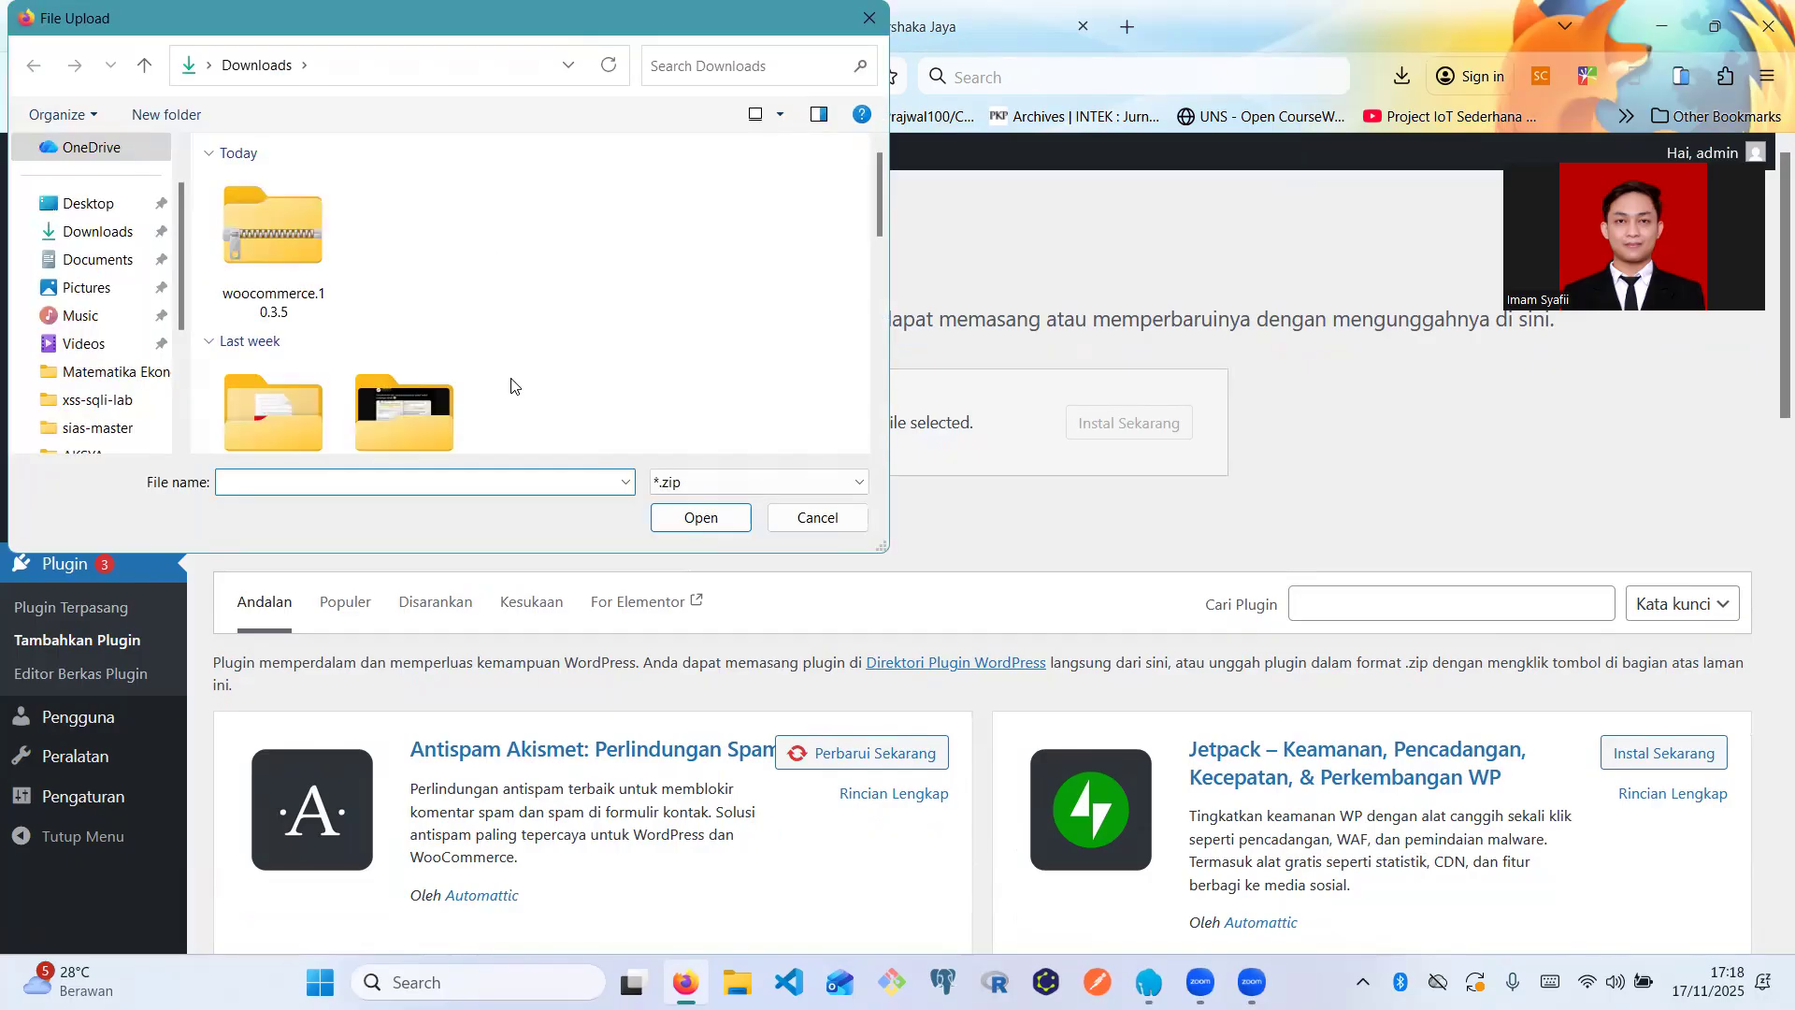
left_click(701, 520)
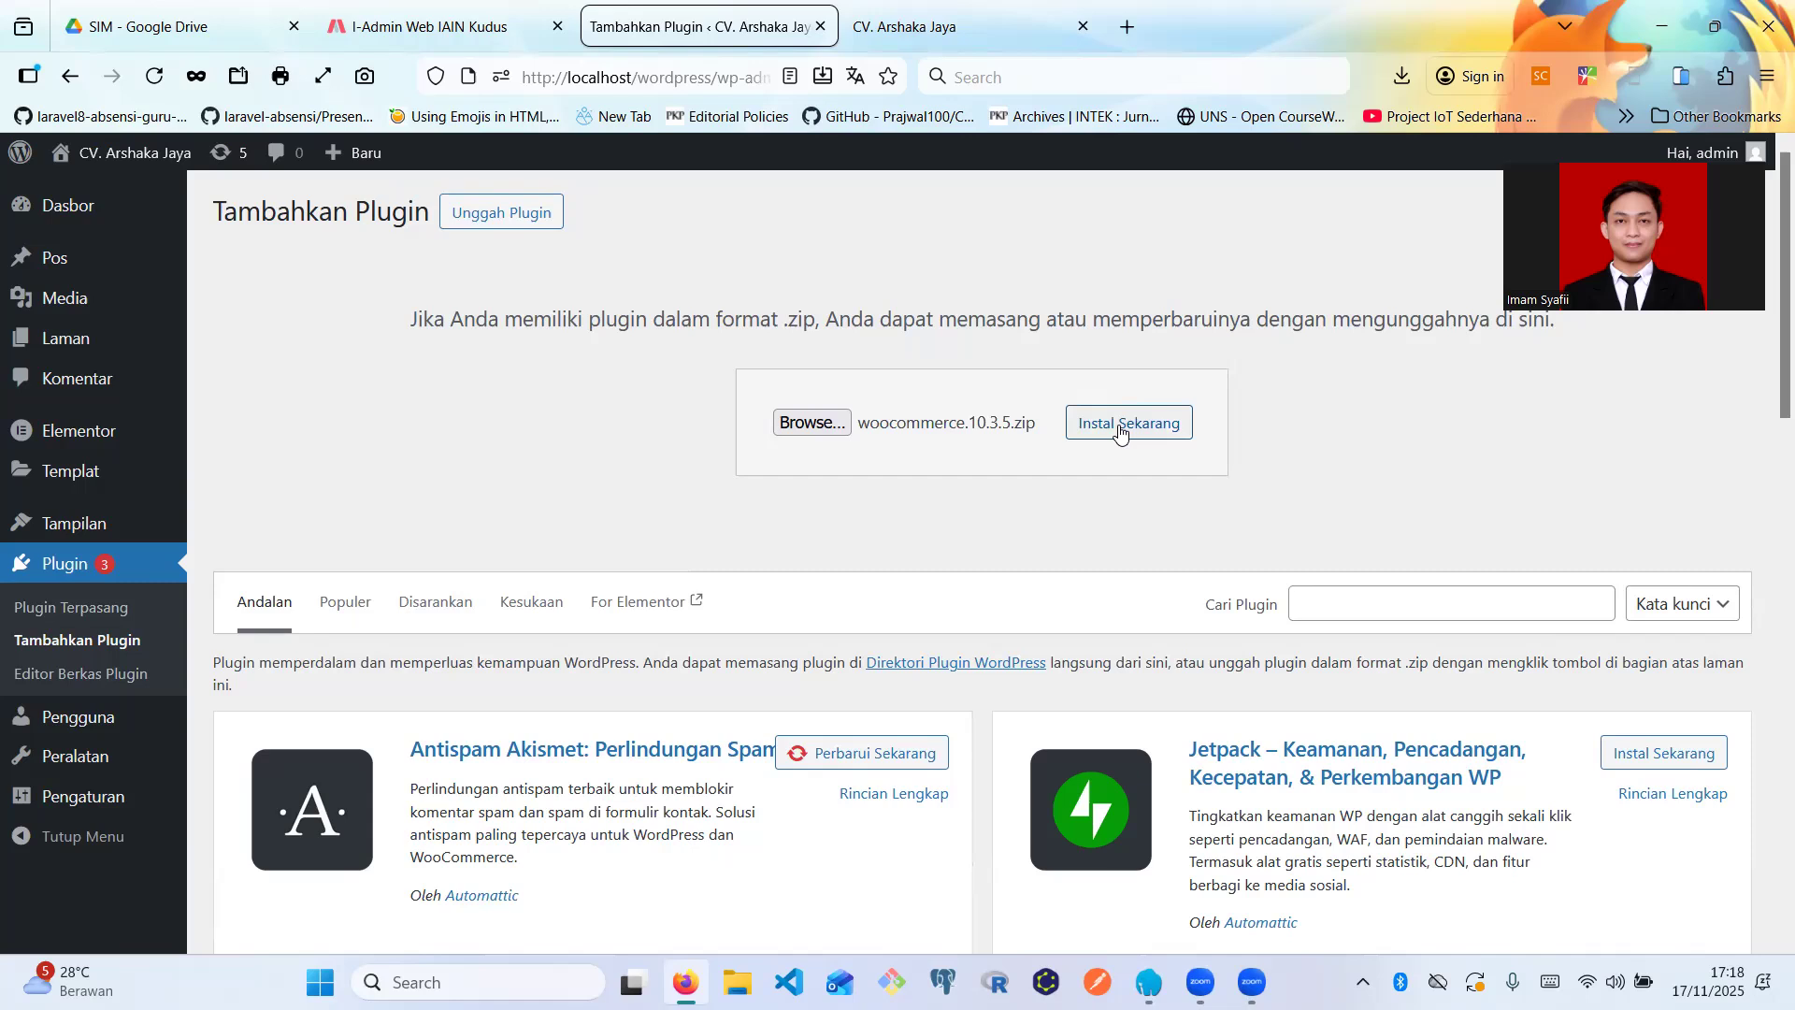
left_click(1121, 432)
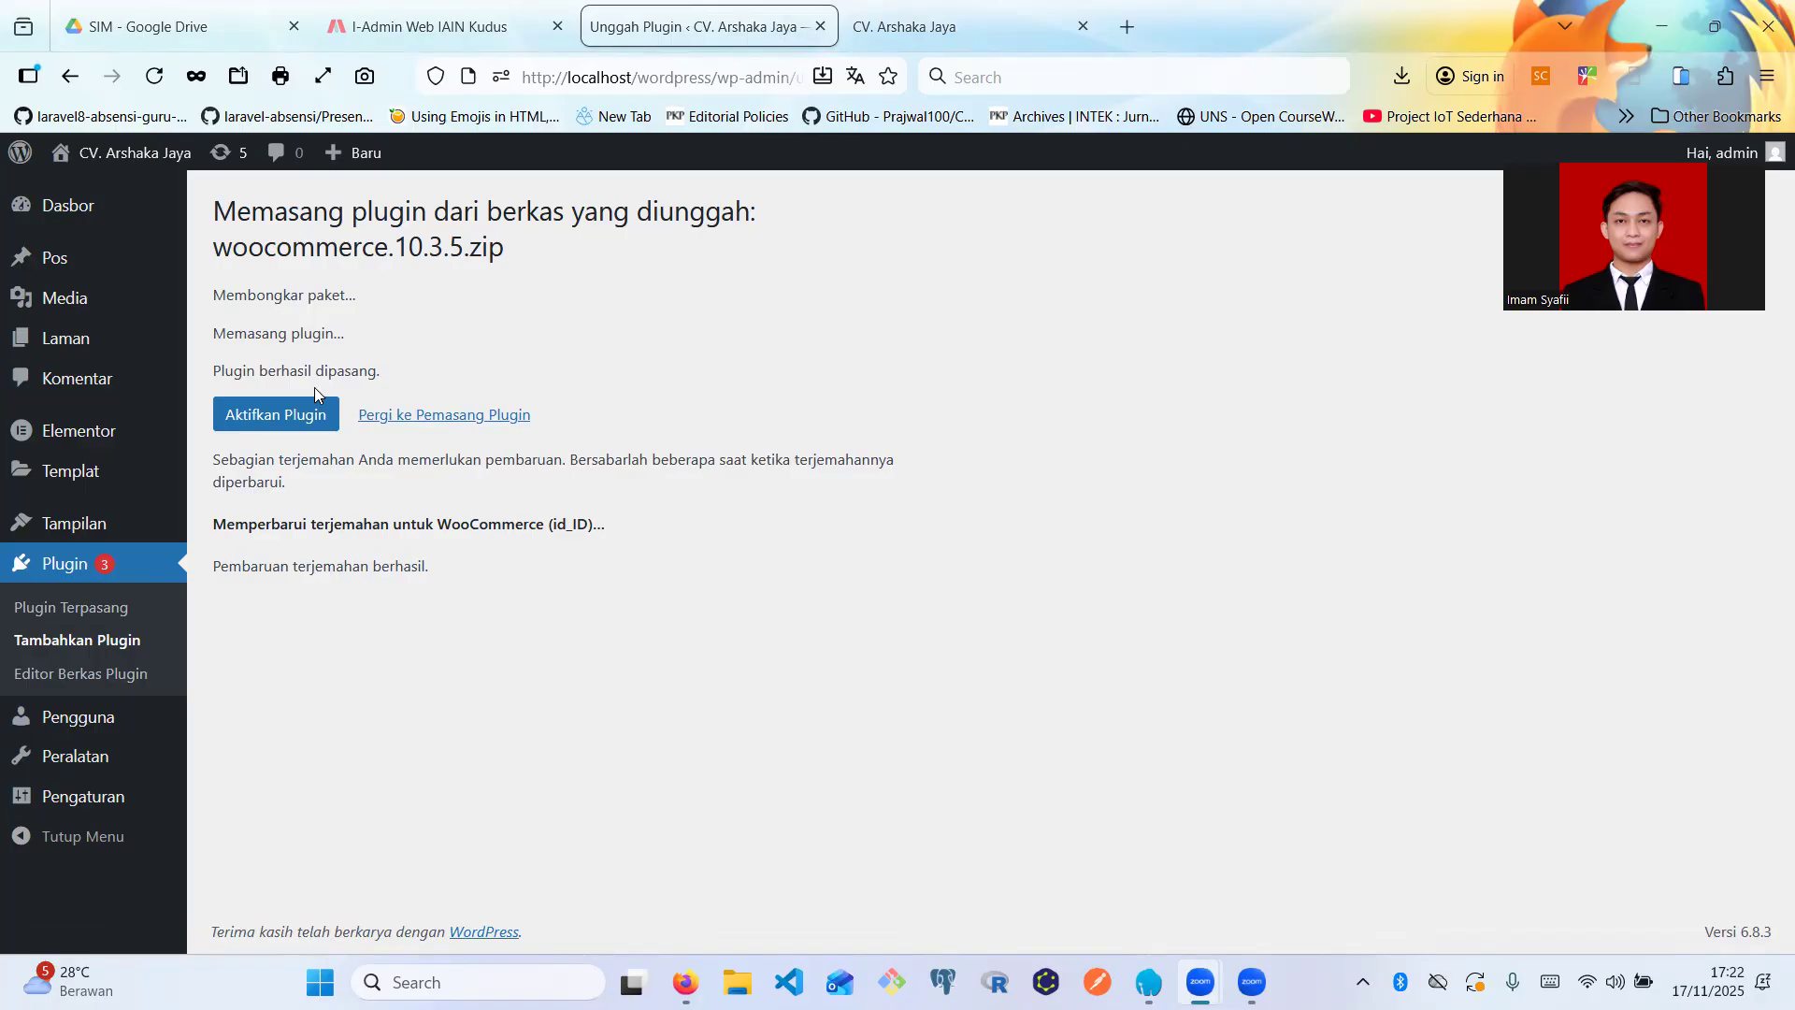
- Activate the uploaded WooCommerce plugin and check its entry in the list of installed plugins
left_click(293, 408)
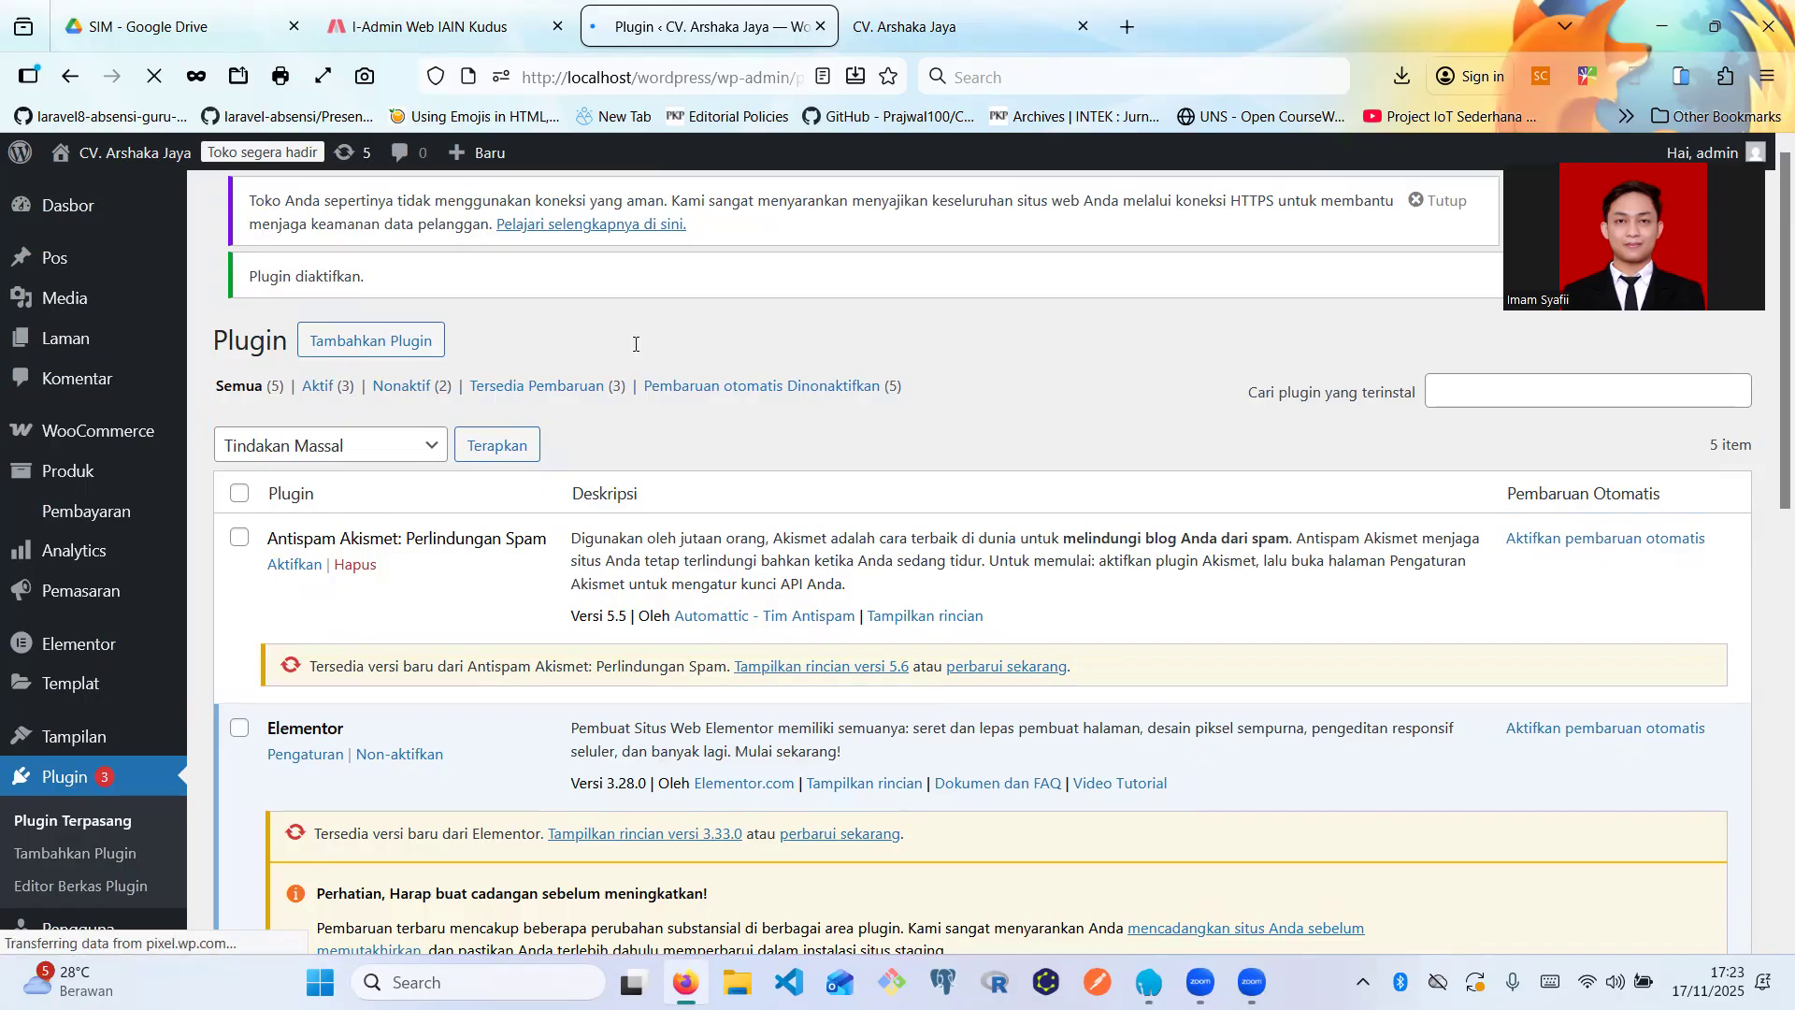
scroll(635, 344, "down", 8)
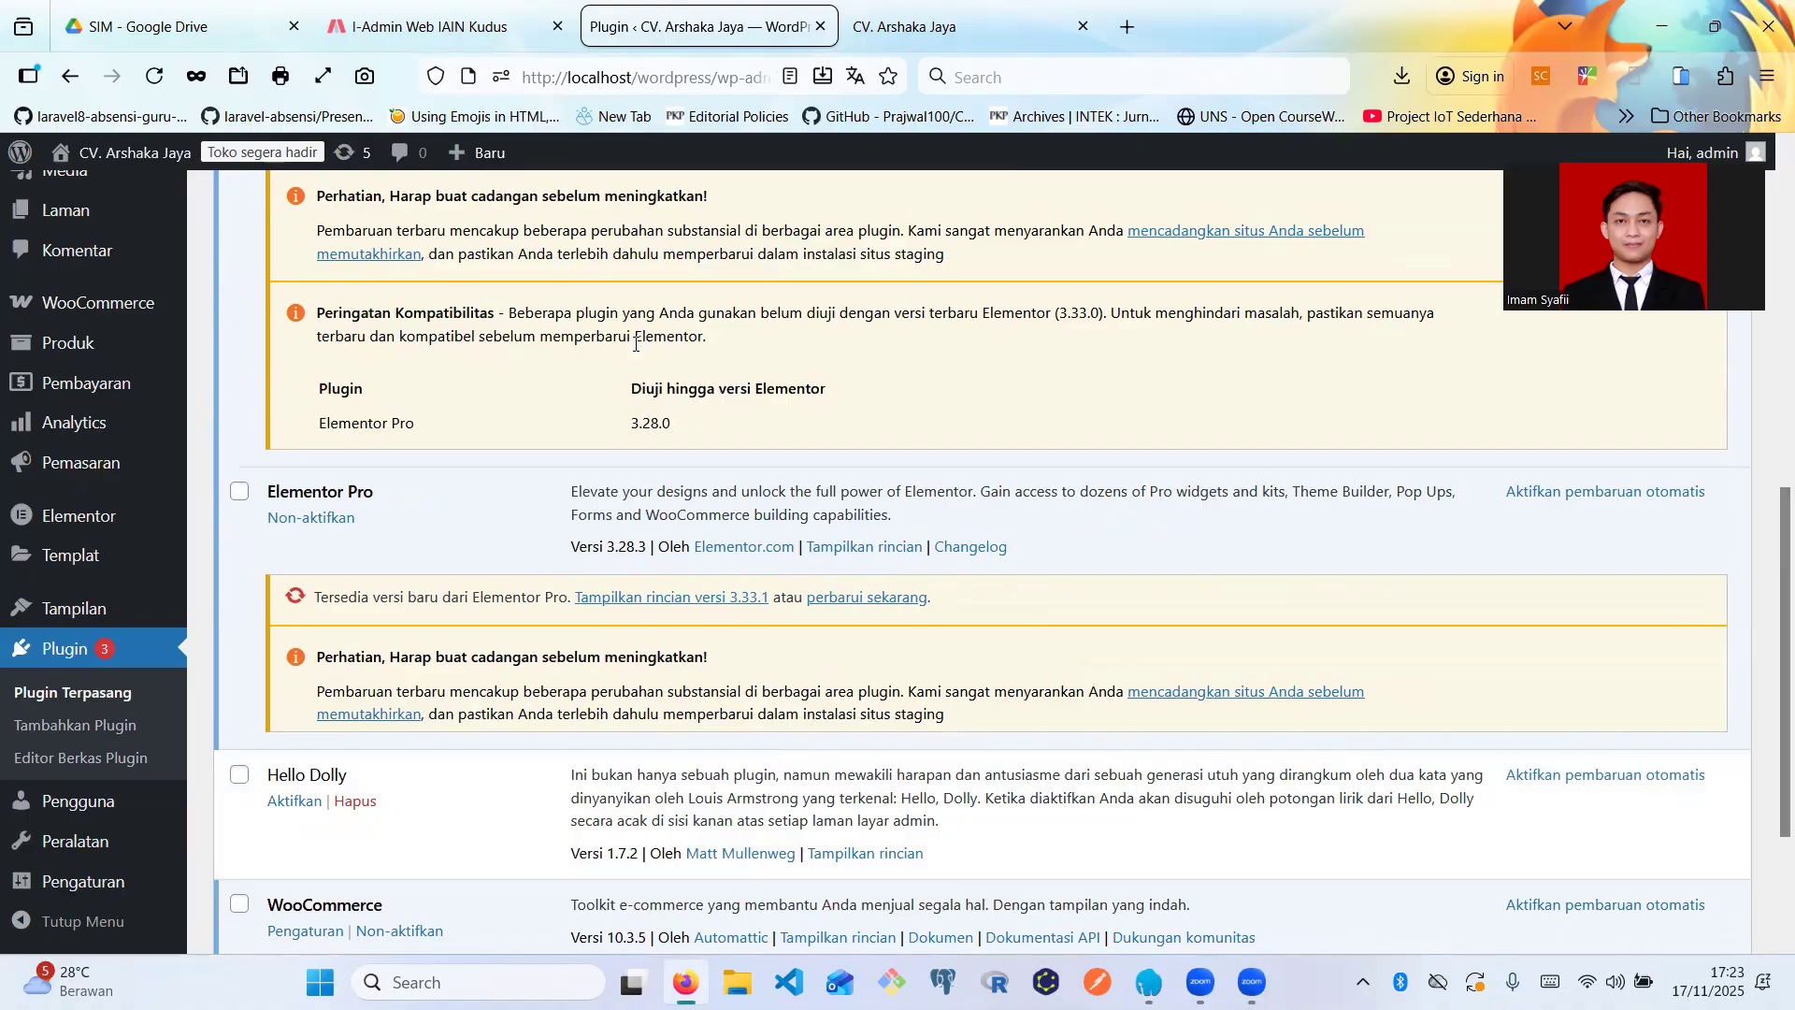
scroll(635, 344, "down", 2)
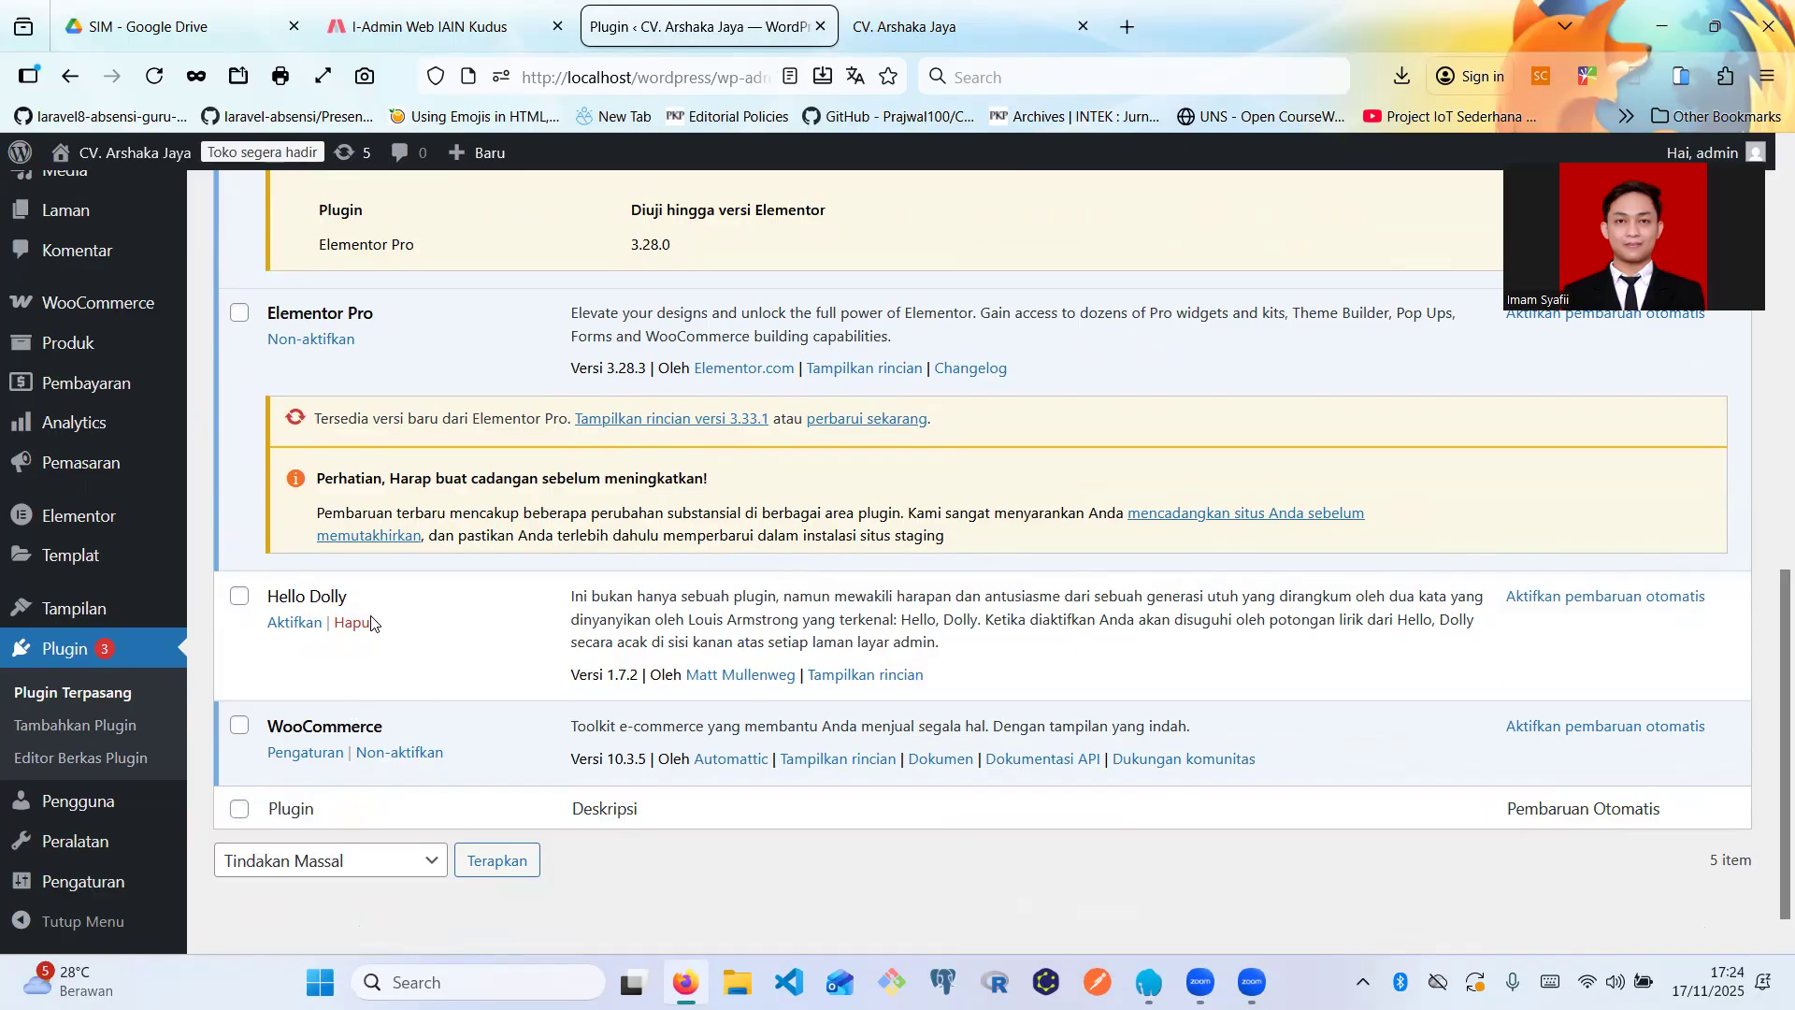
- Open the WooCommerce home page (Beranda) and look over its store overview
left_click(103, 294)
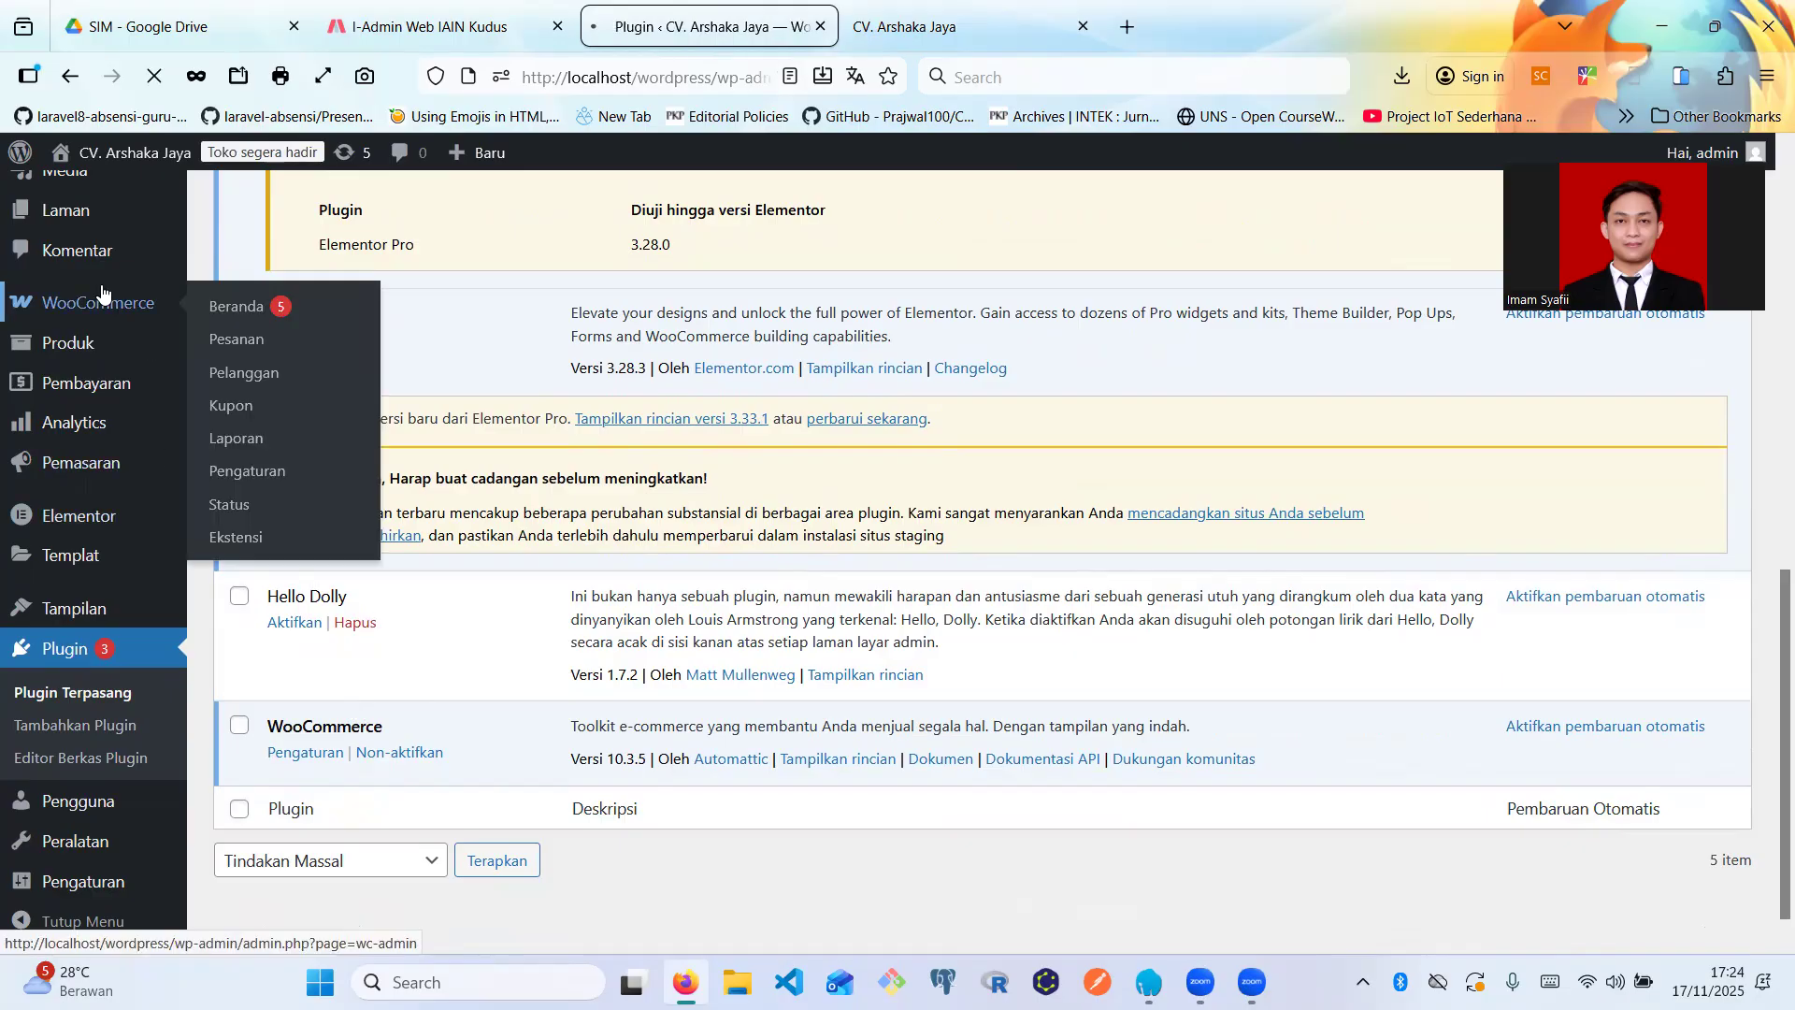
left_click(225, 311)
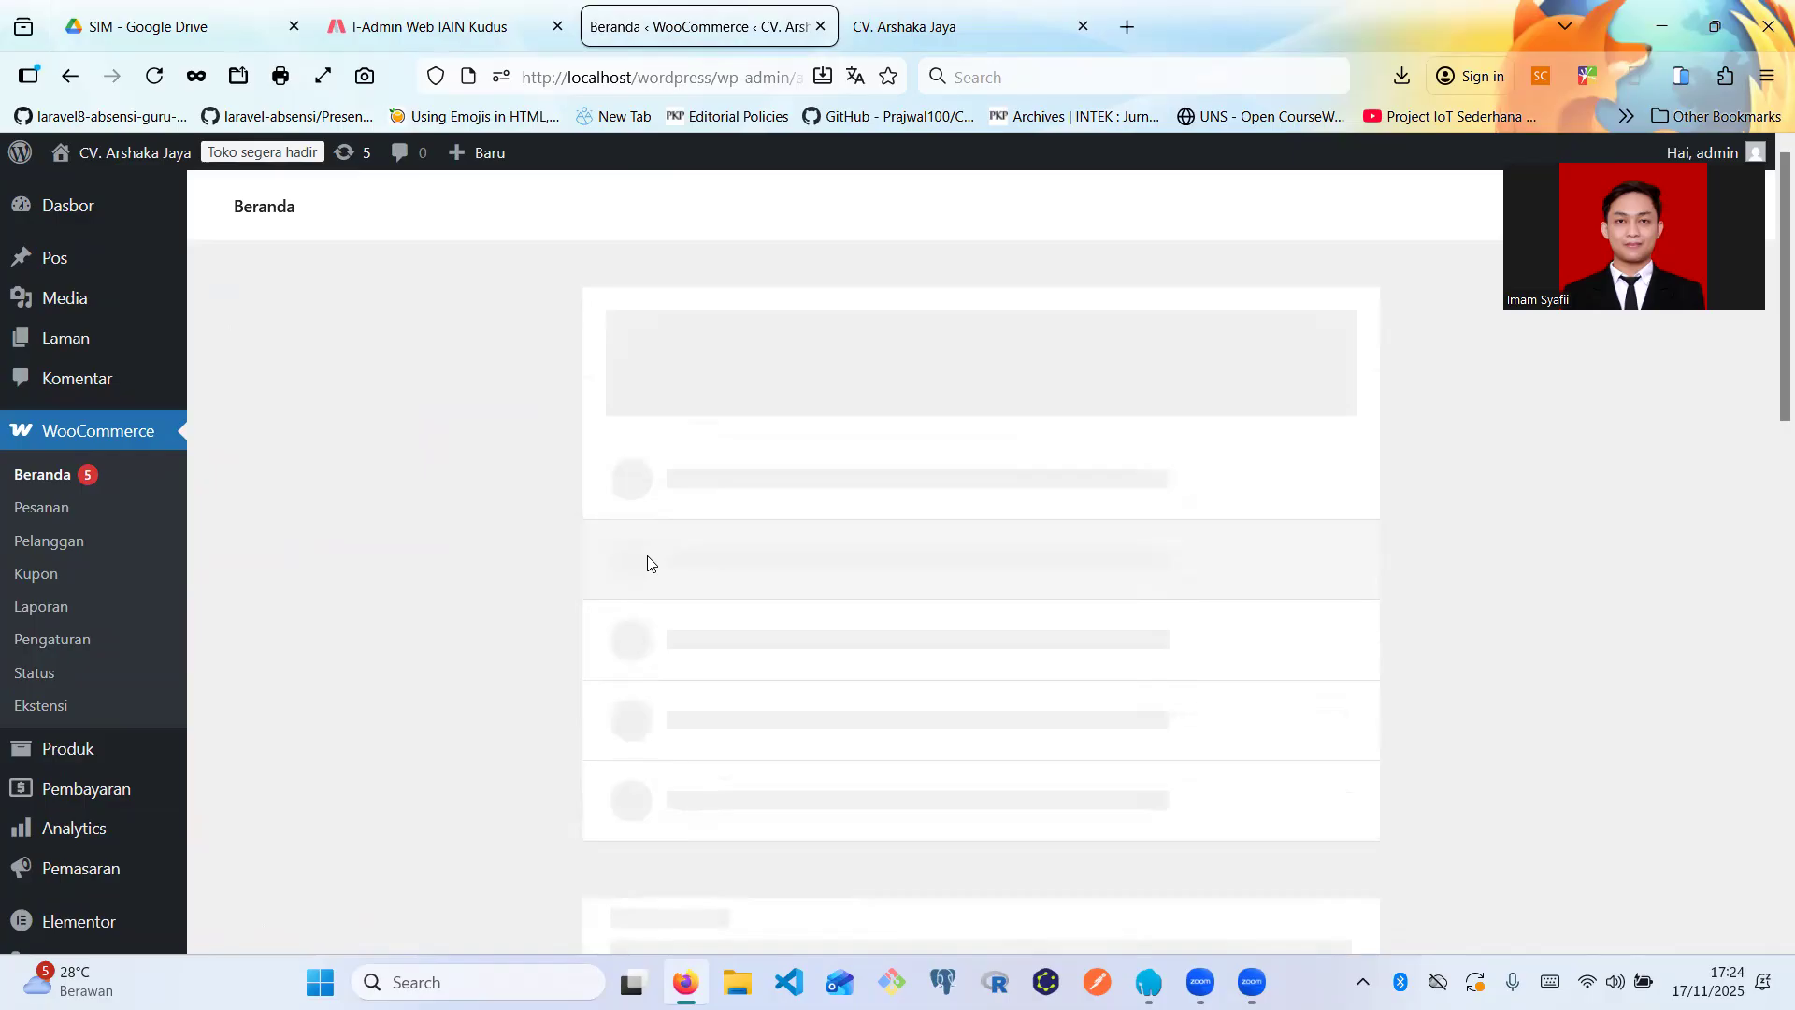
scroll(648, 562, "down", 2)
scroll(648, 562, "up", 2)
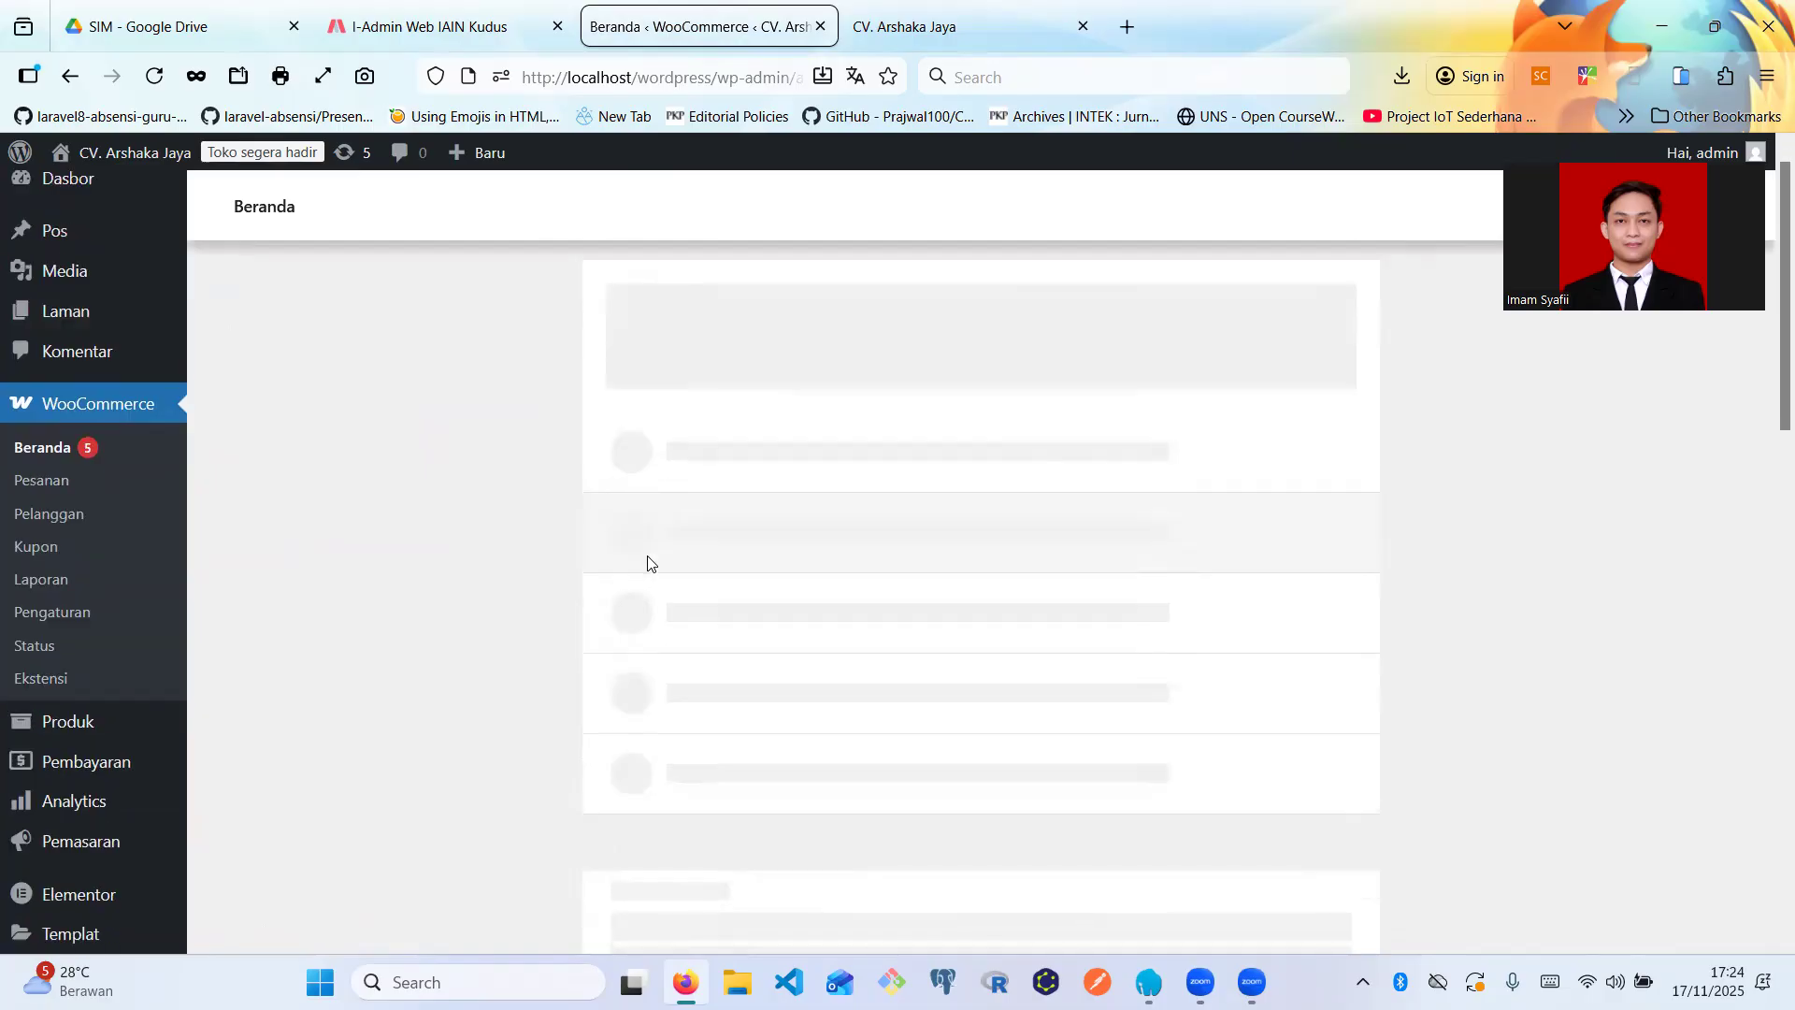
scroll(648, 562, "down", 2)
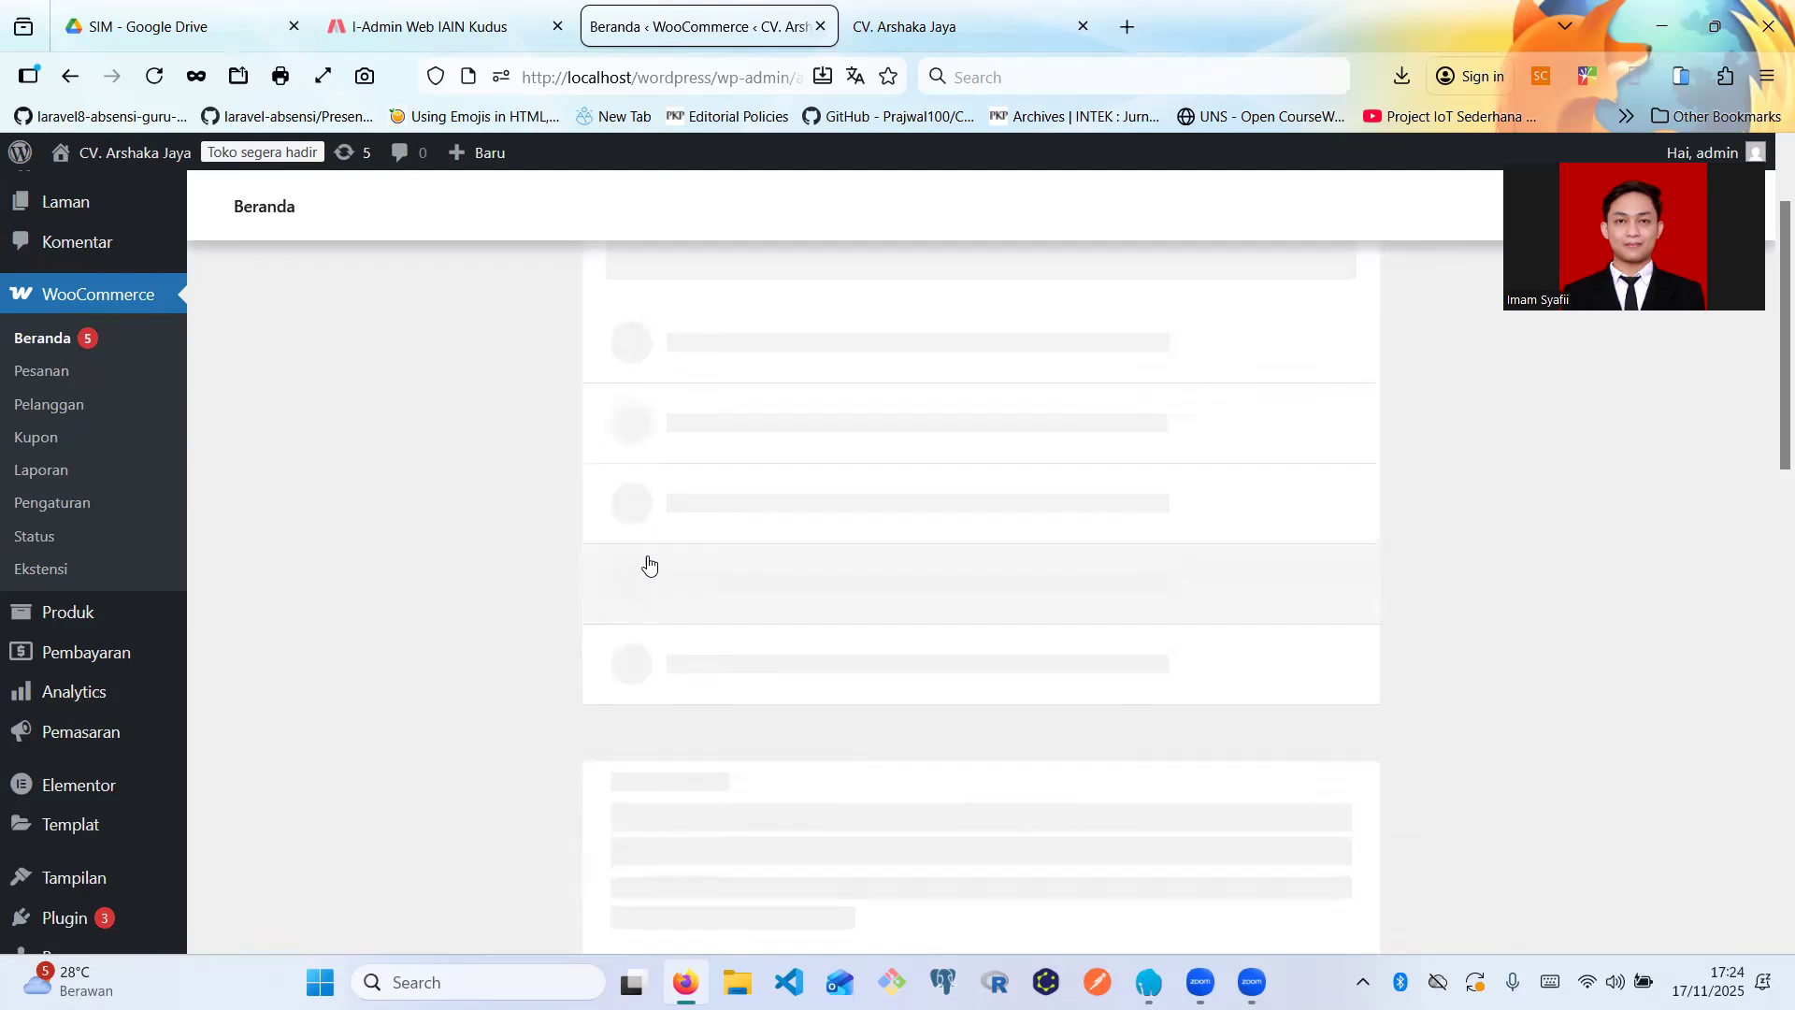
scroll(648, 562, "down", 5)
scroll(648, 562, "up", 10)
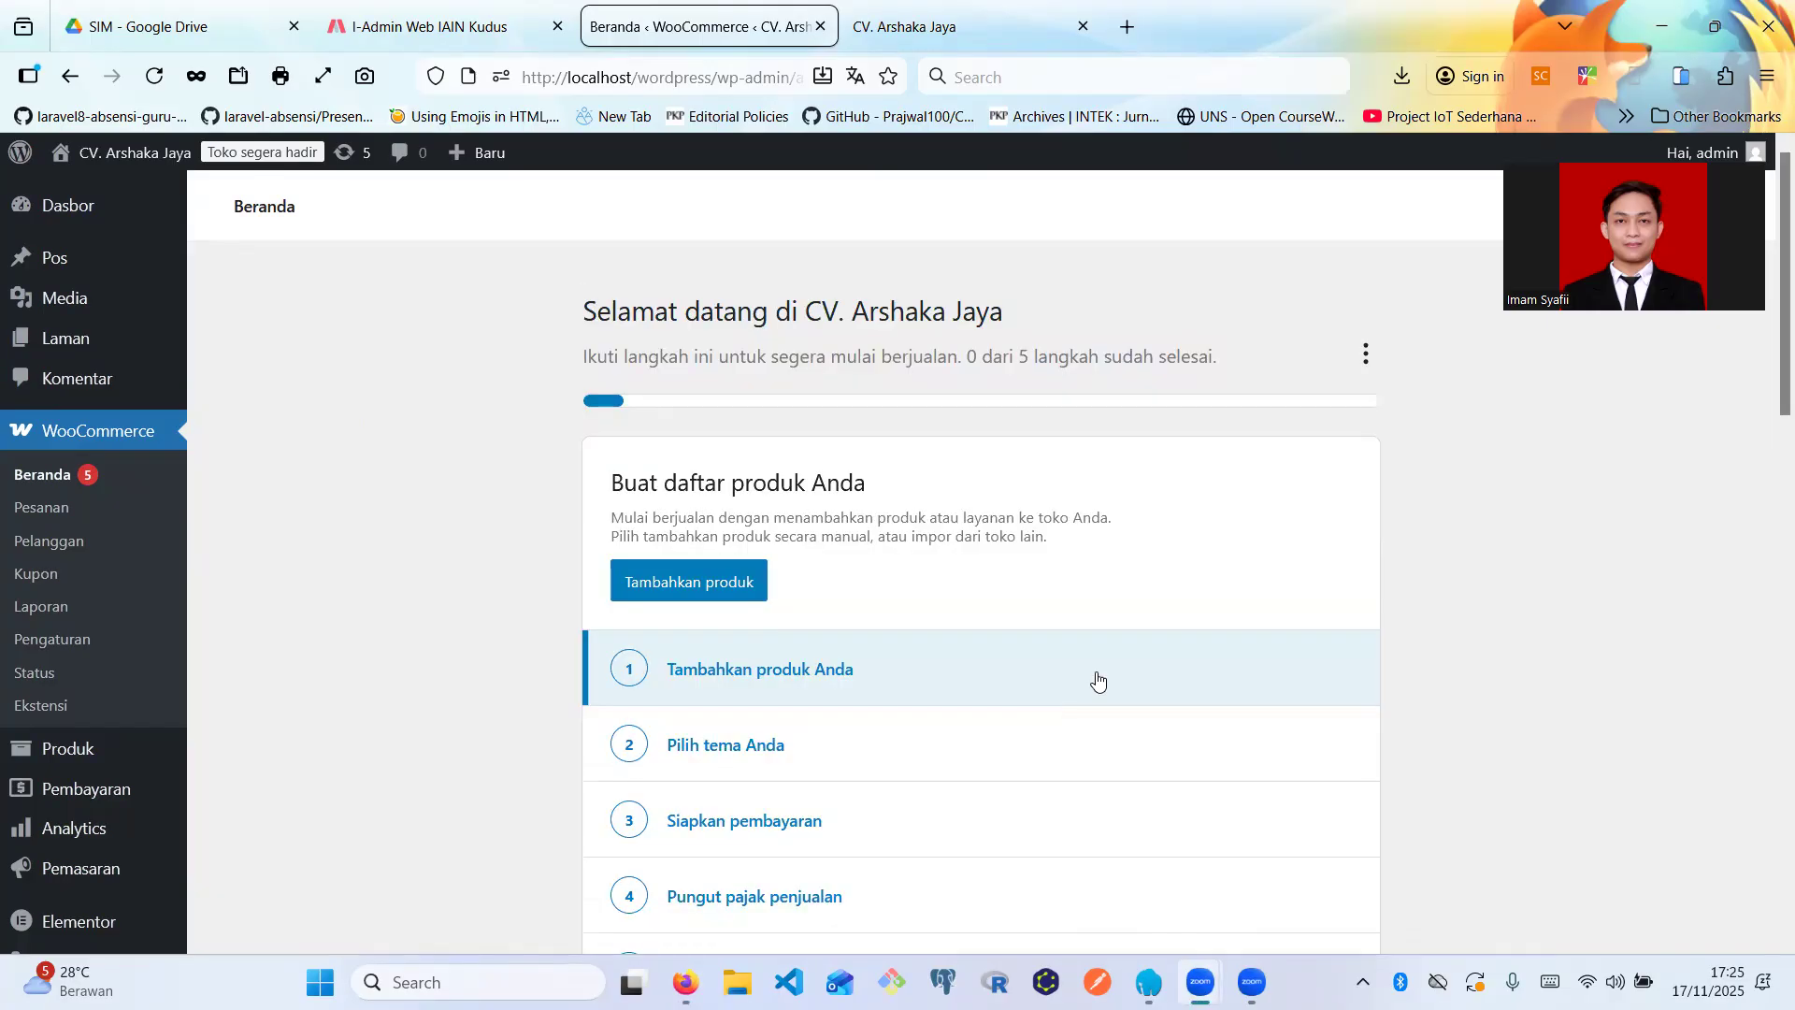
- Review the store setup checklist and start adding a product from its first task
scroll(1187, 610, "down", 2)
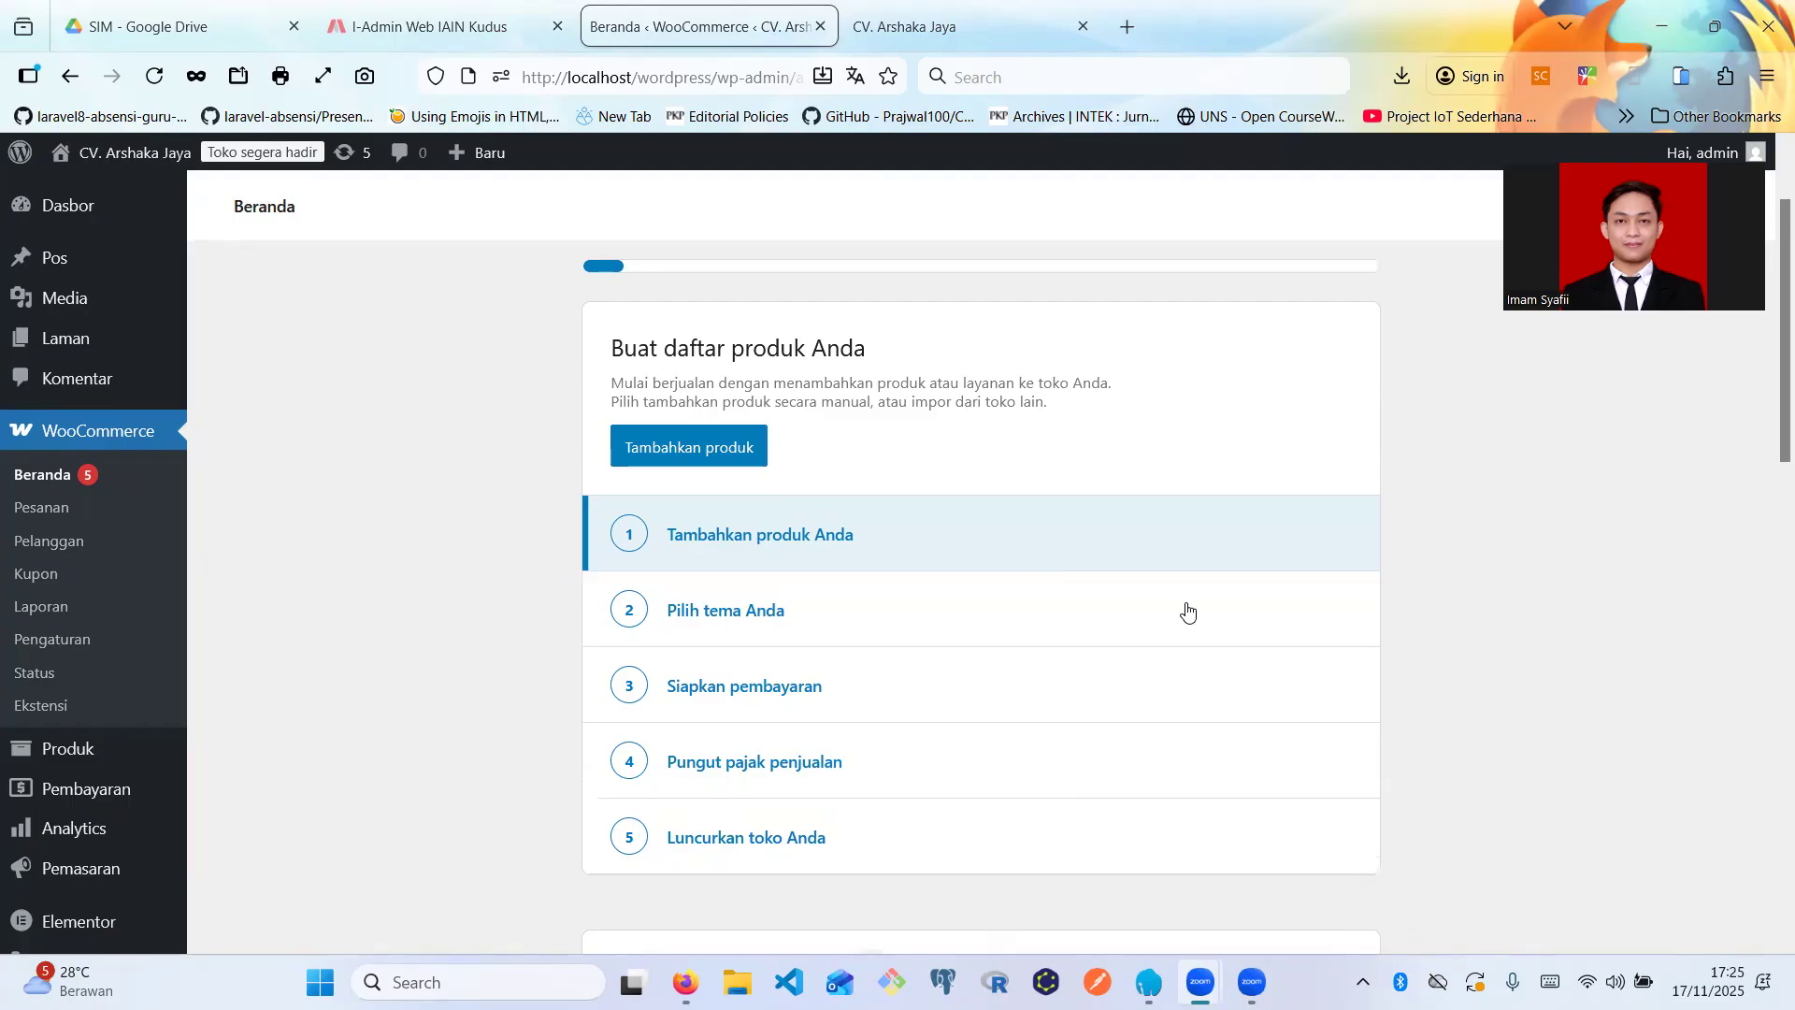
scroll(1188, 611, "down", 1)
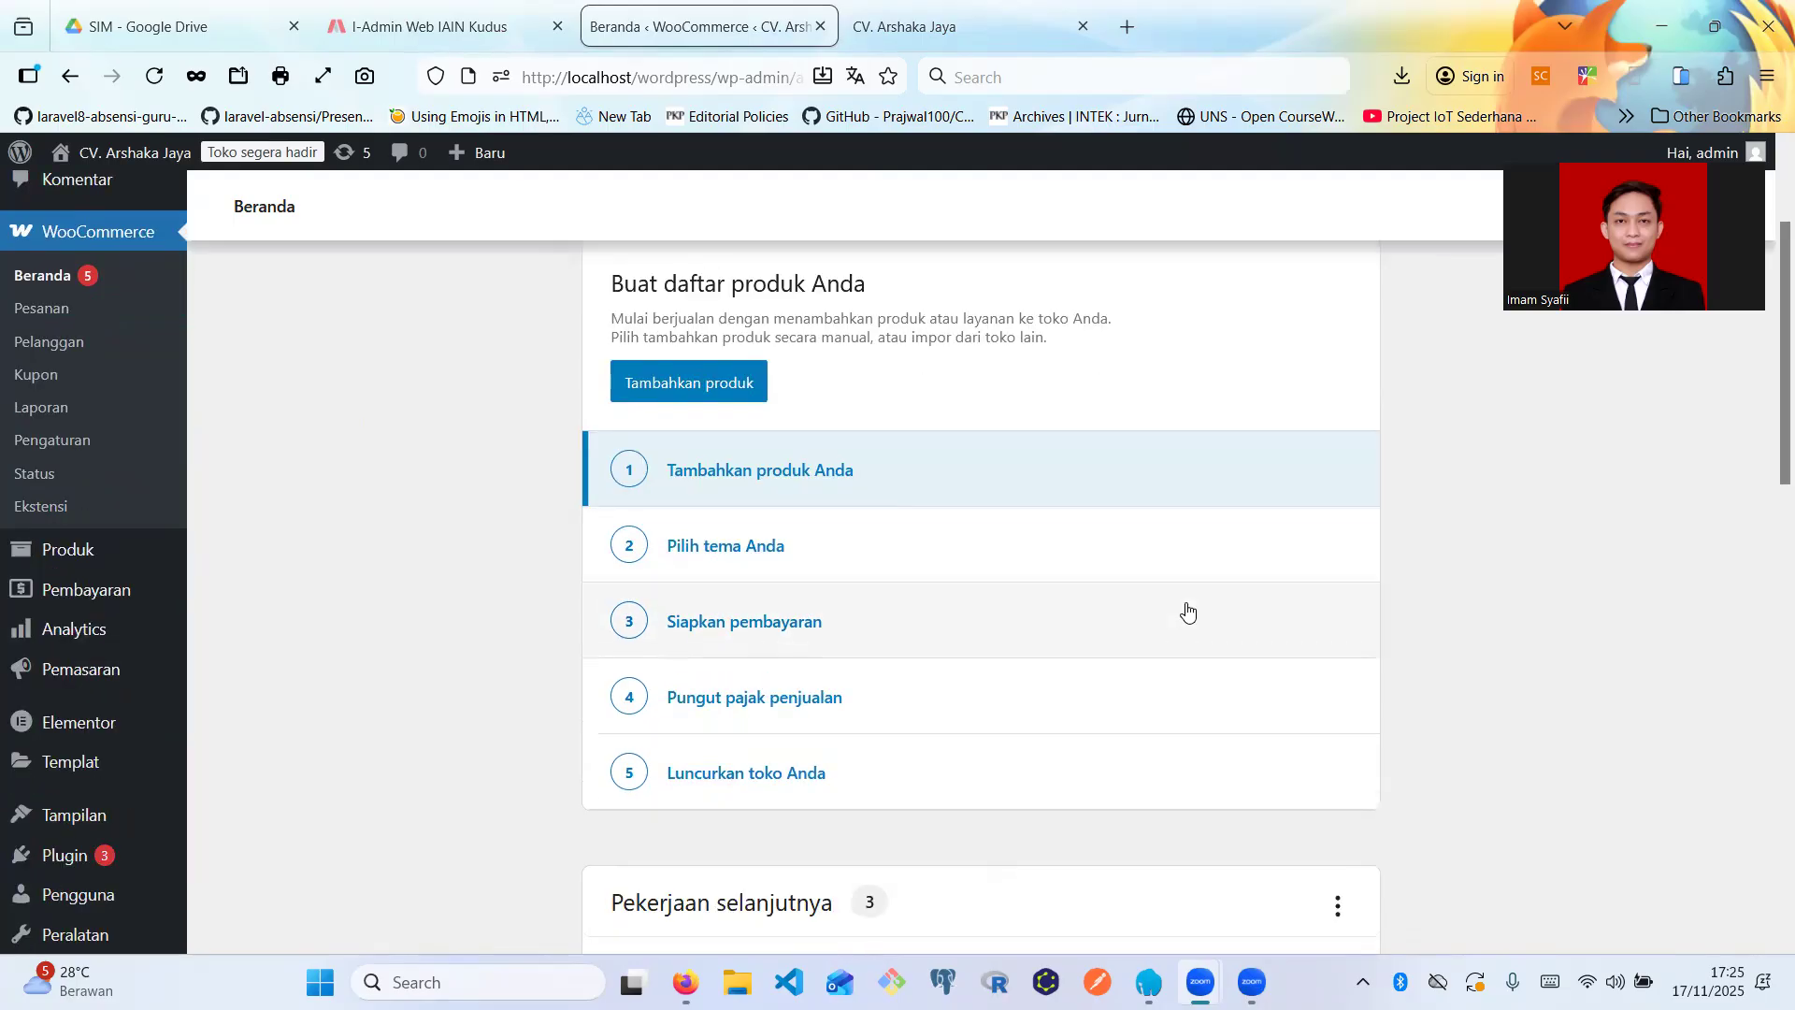
scroll(1188, 611, "down", 2)
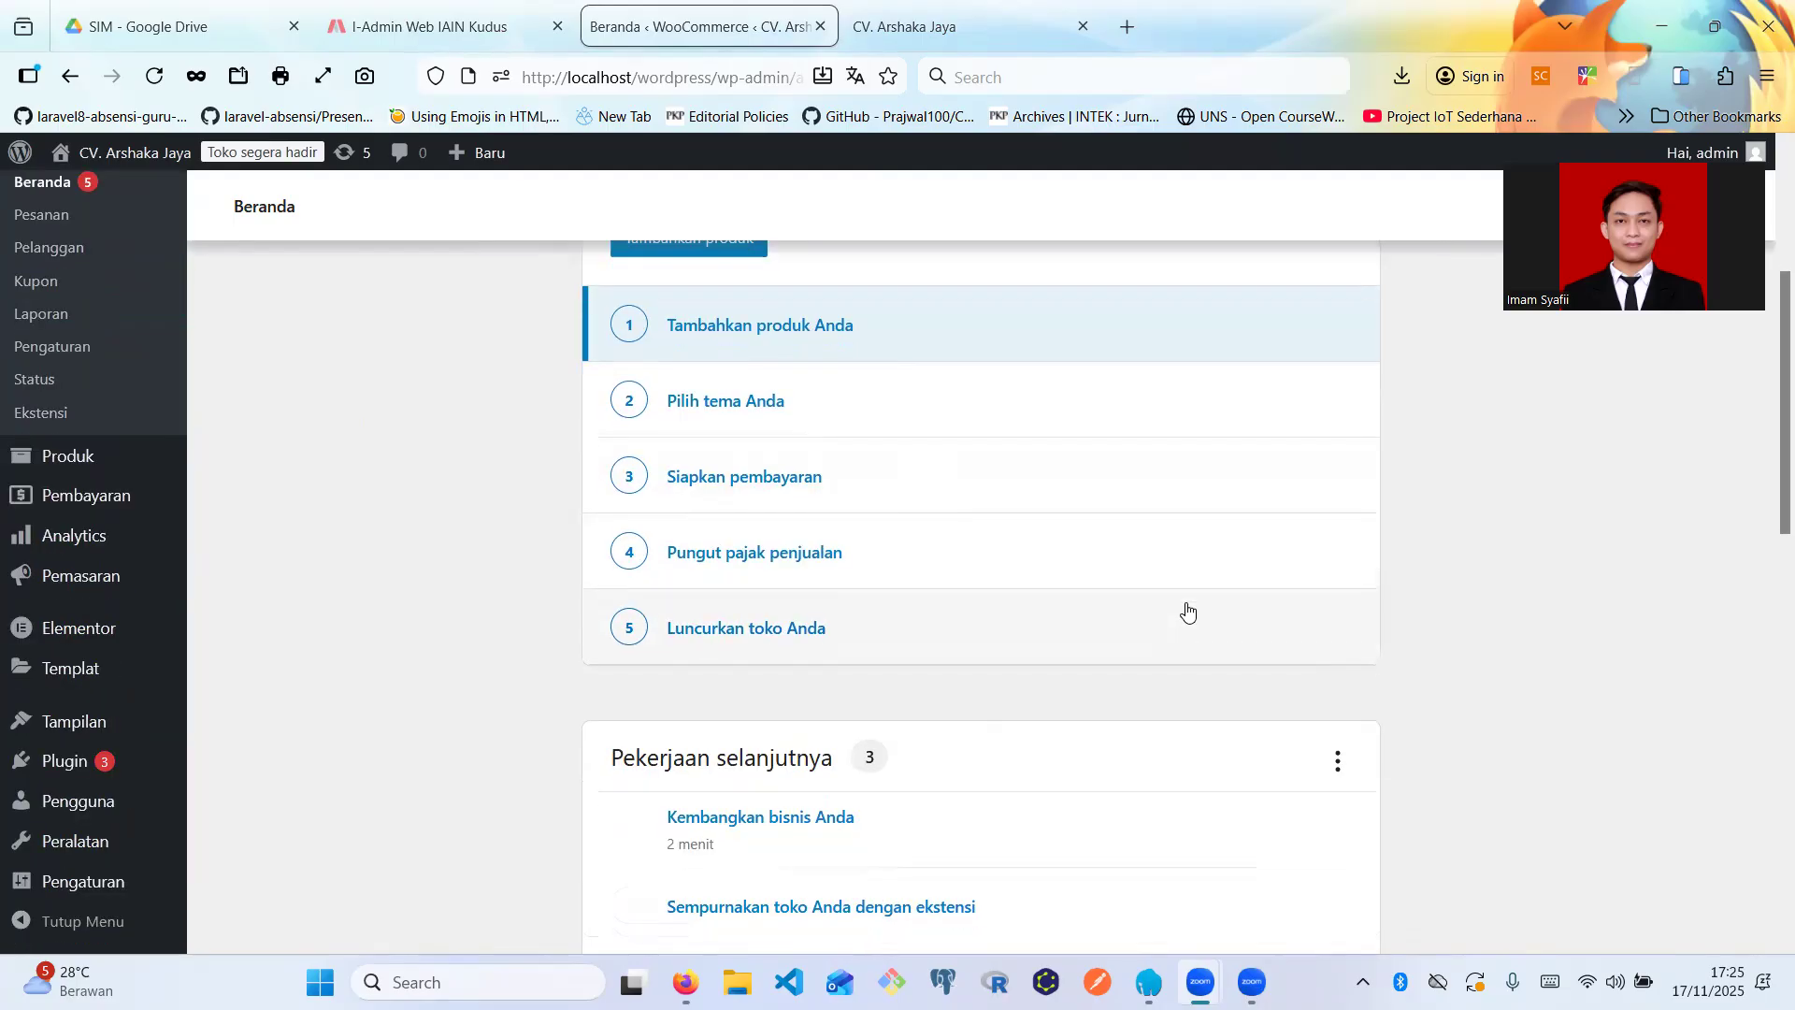
scroll(1188, 610, "down", 1)
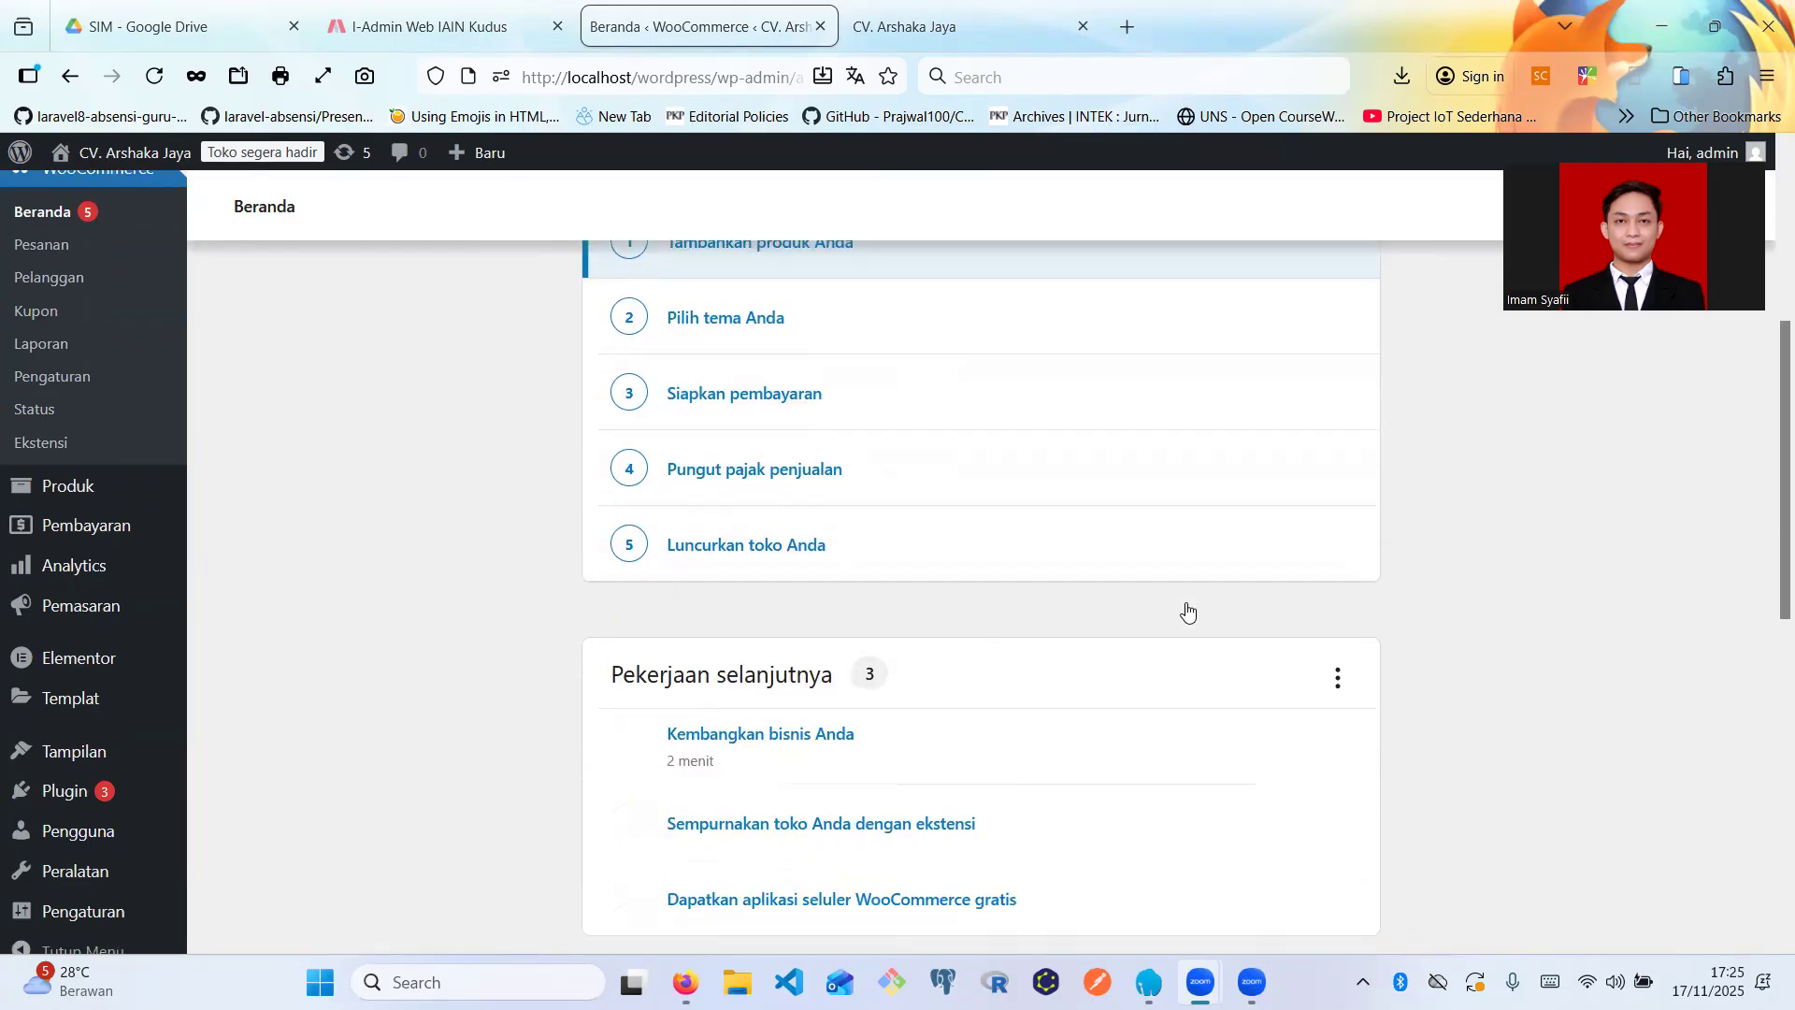
scroll(1188, 611, "up", 3)
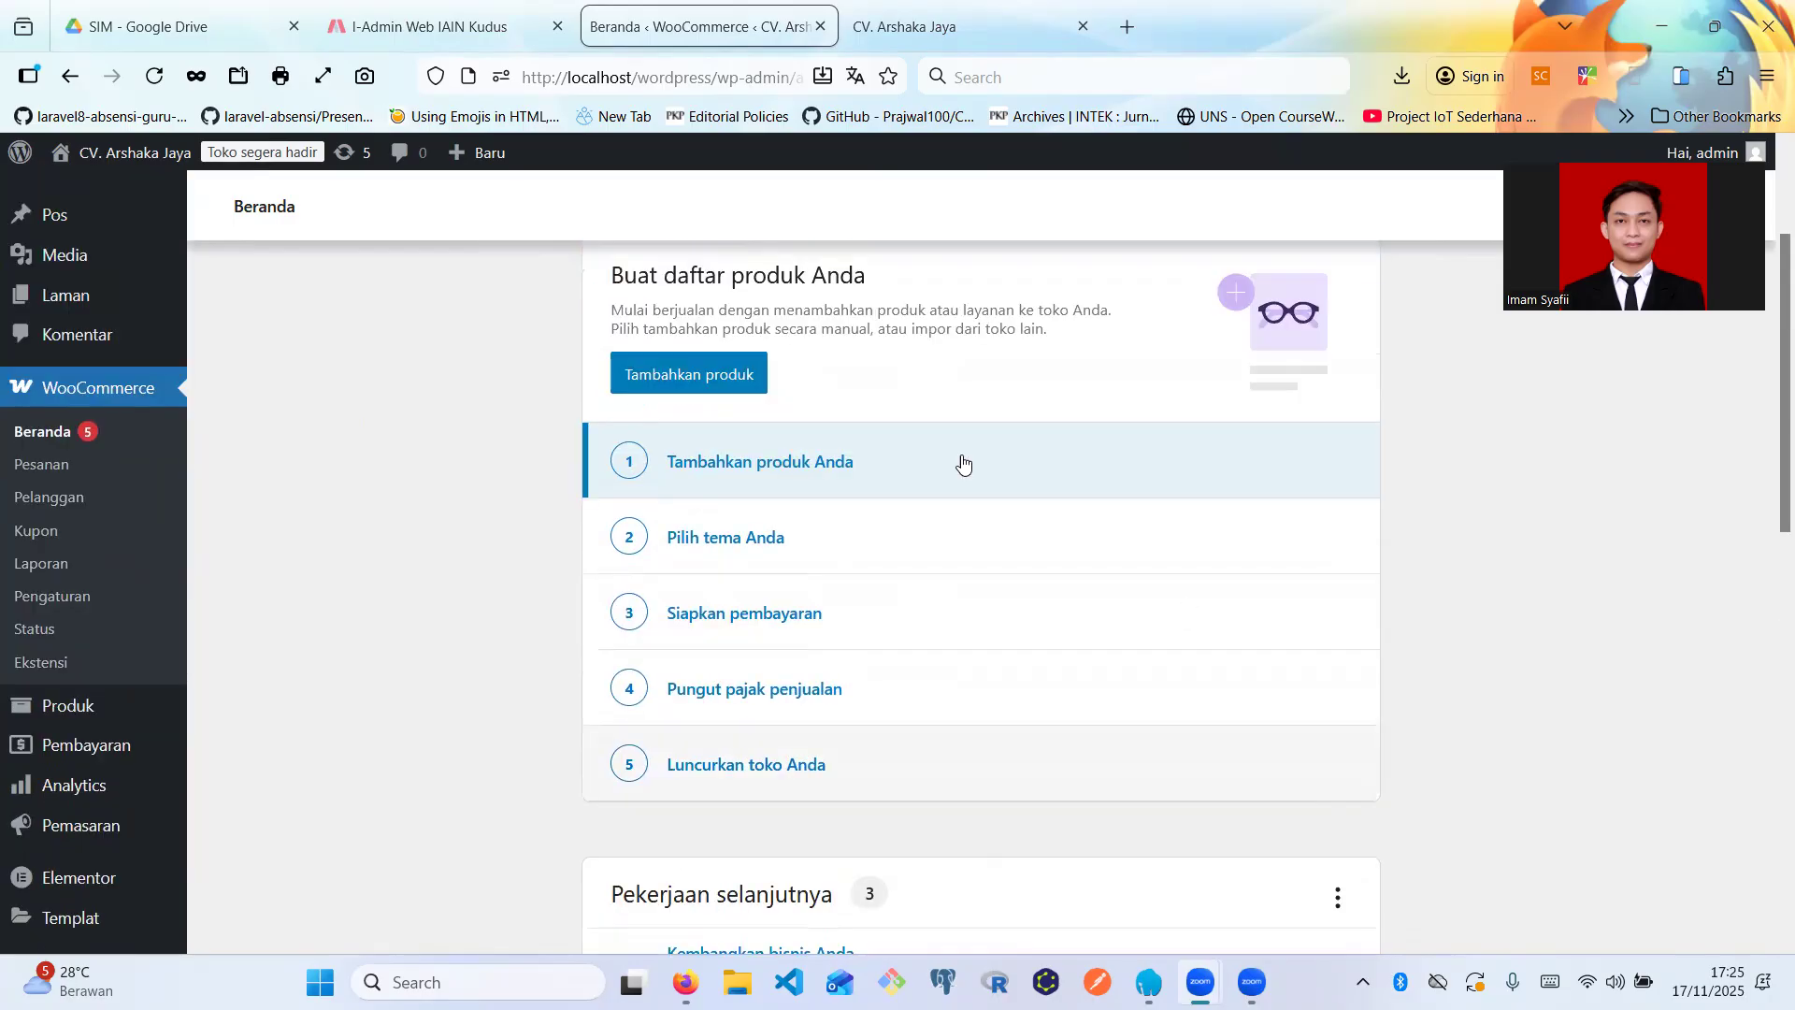
left_click(723, 395)
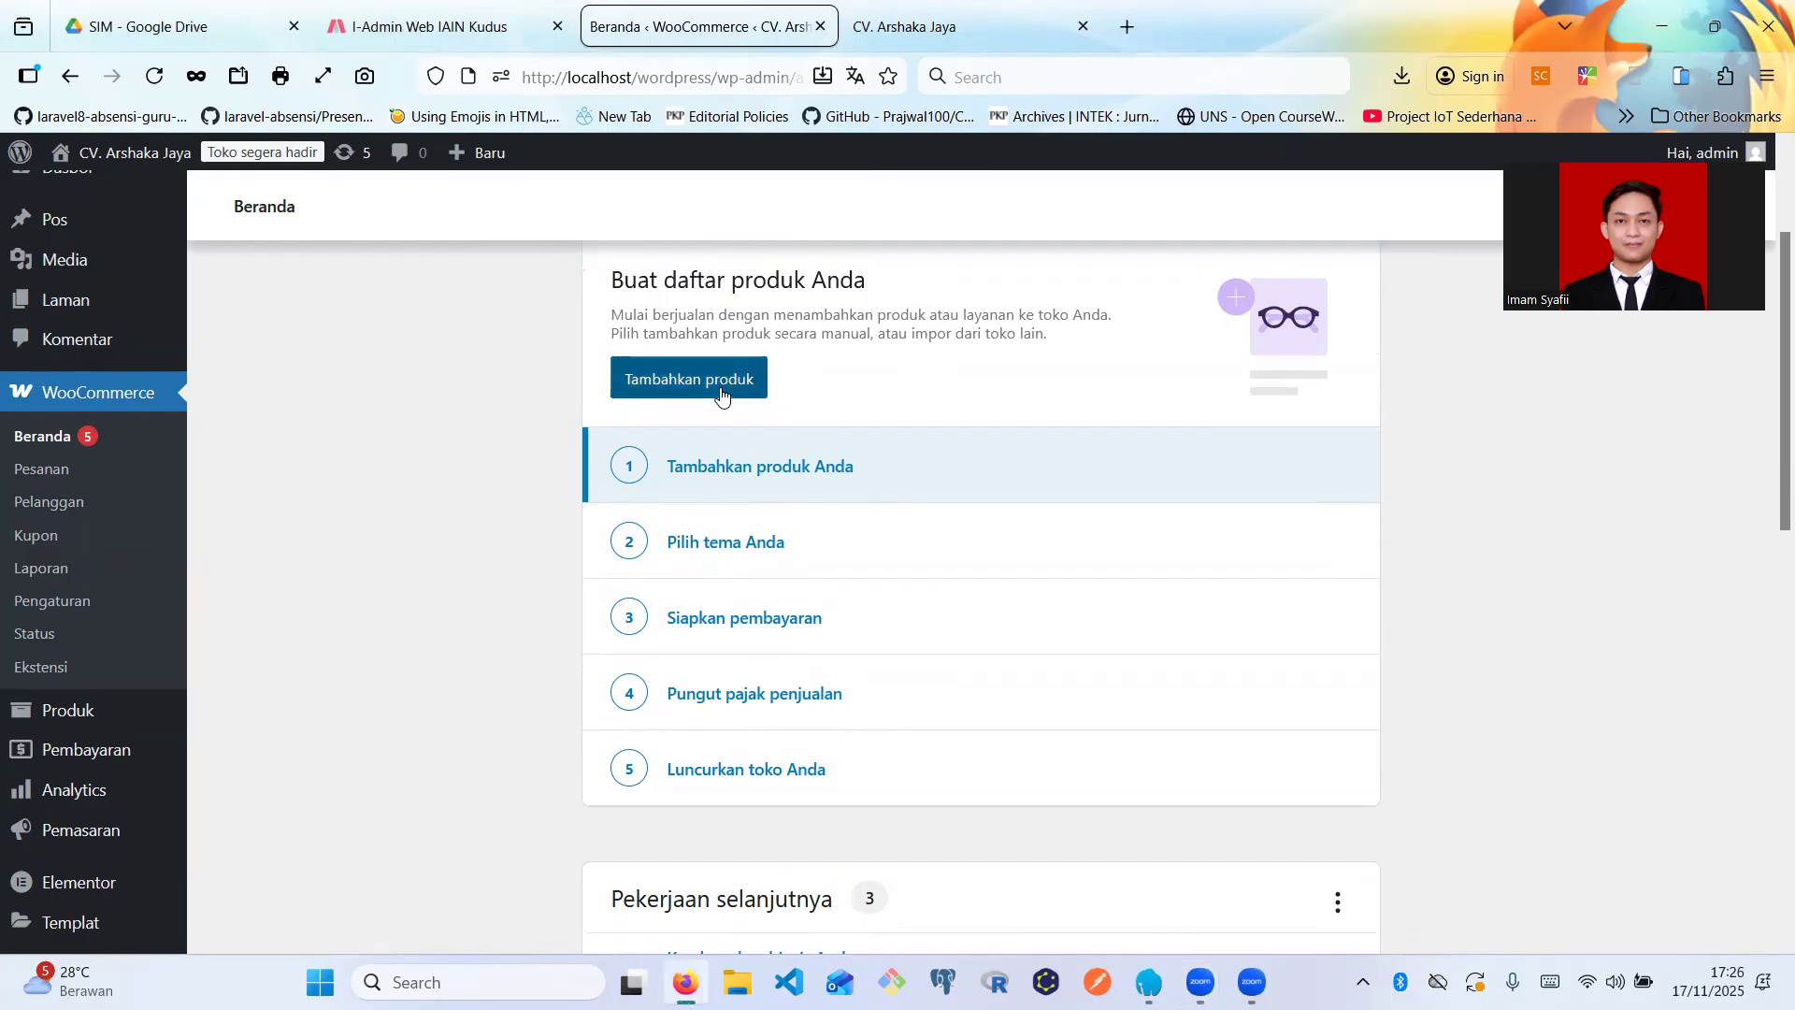
scroll(655, 487, "up", 2)
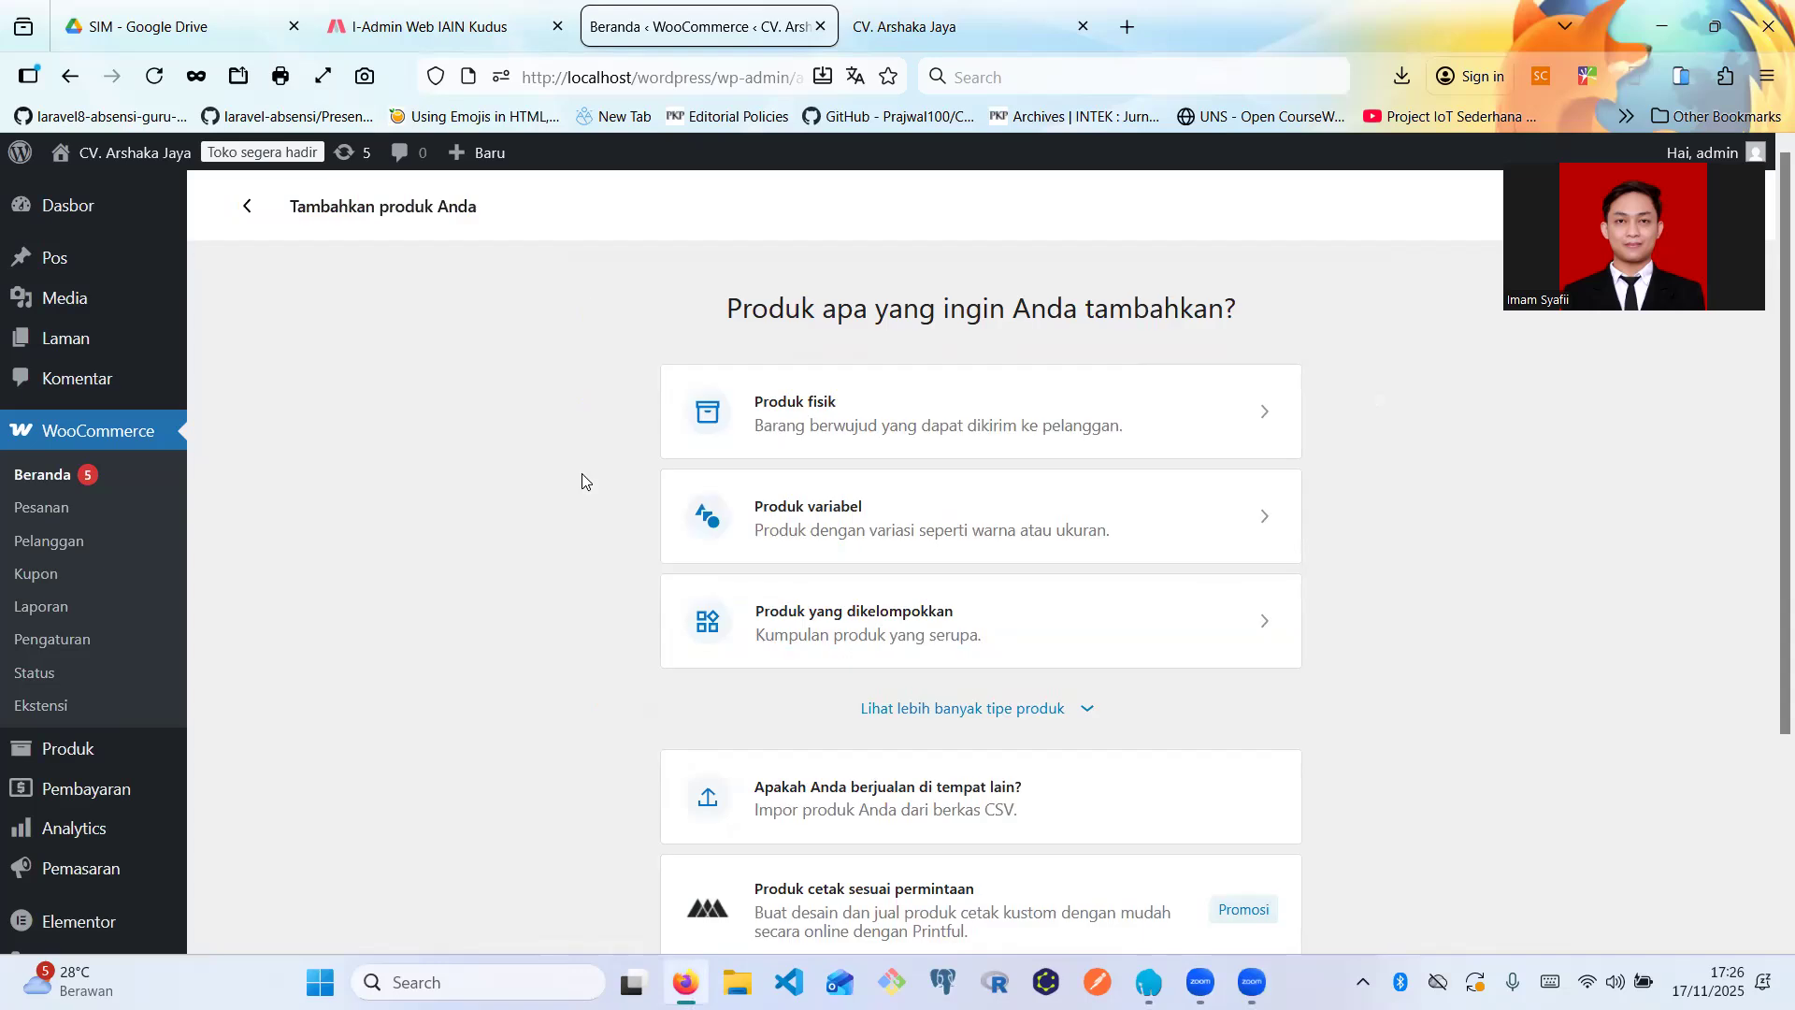
- Choose the physical product type (Produk fisik) and open the edit form for the new product
scroll(581, 473, "down", 2)
scroll(581, 473, "up", 2)
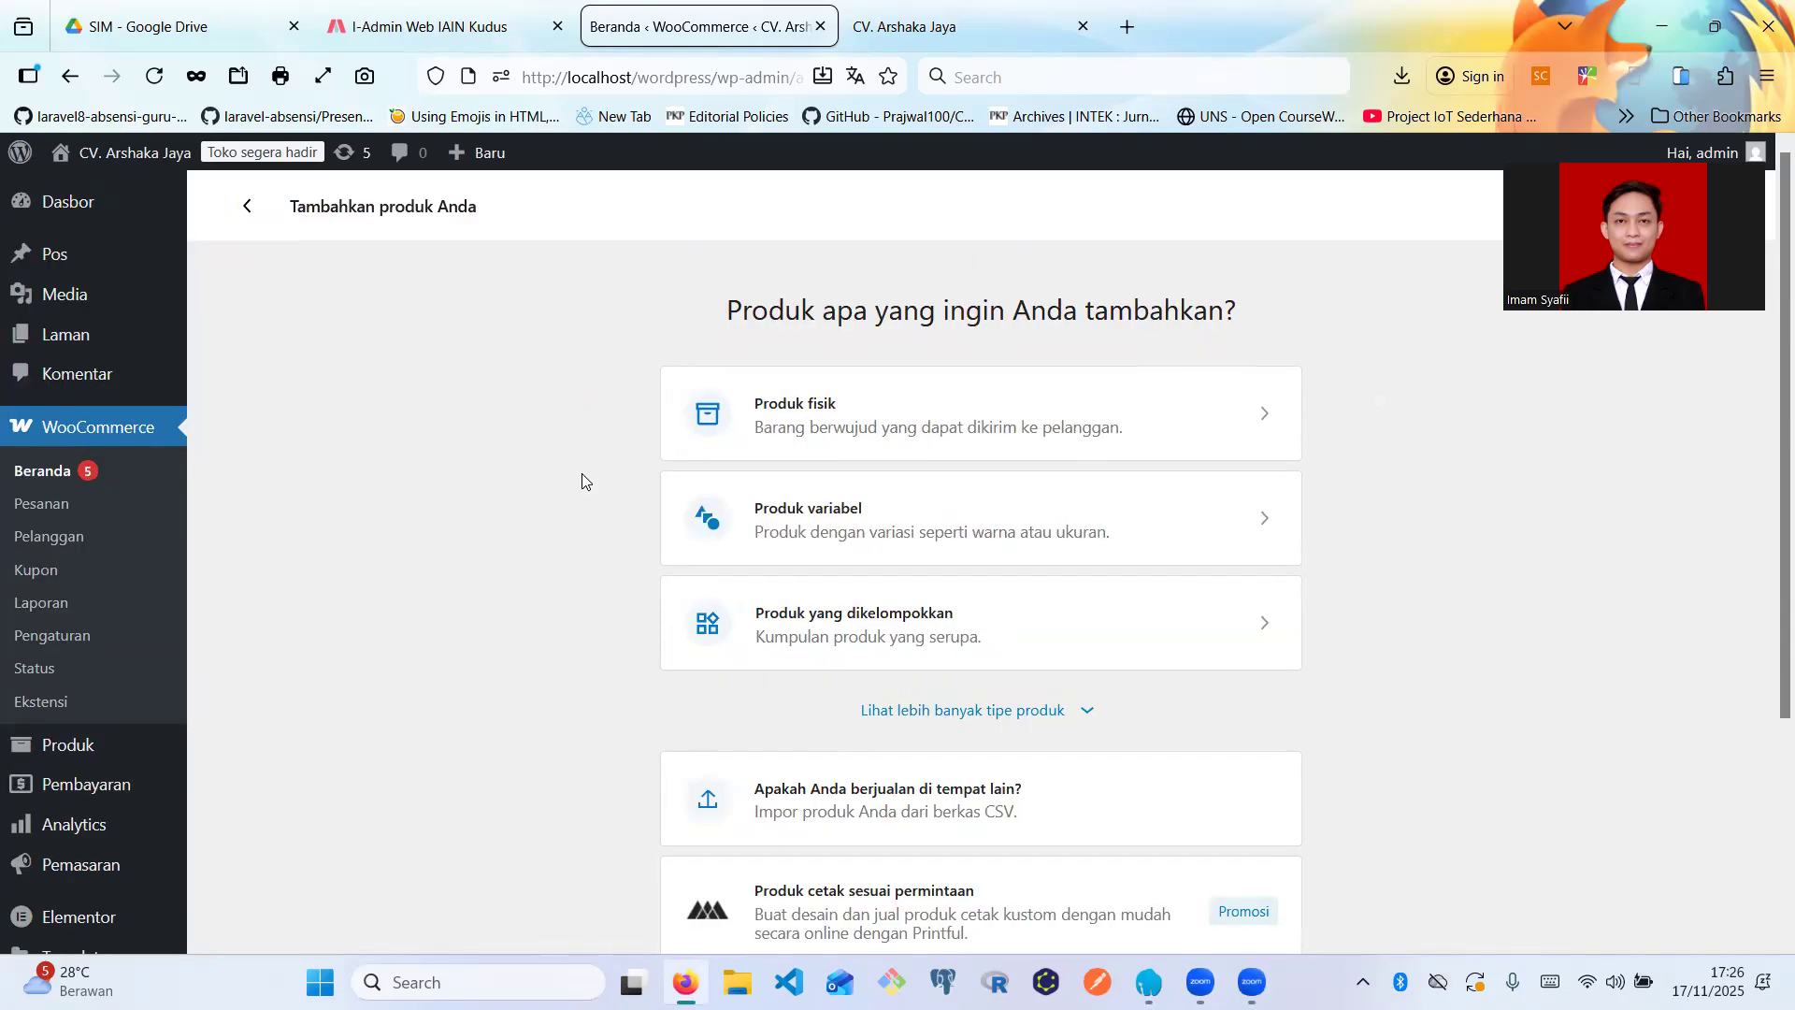
scroll(907, 414, "down", 1)
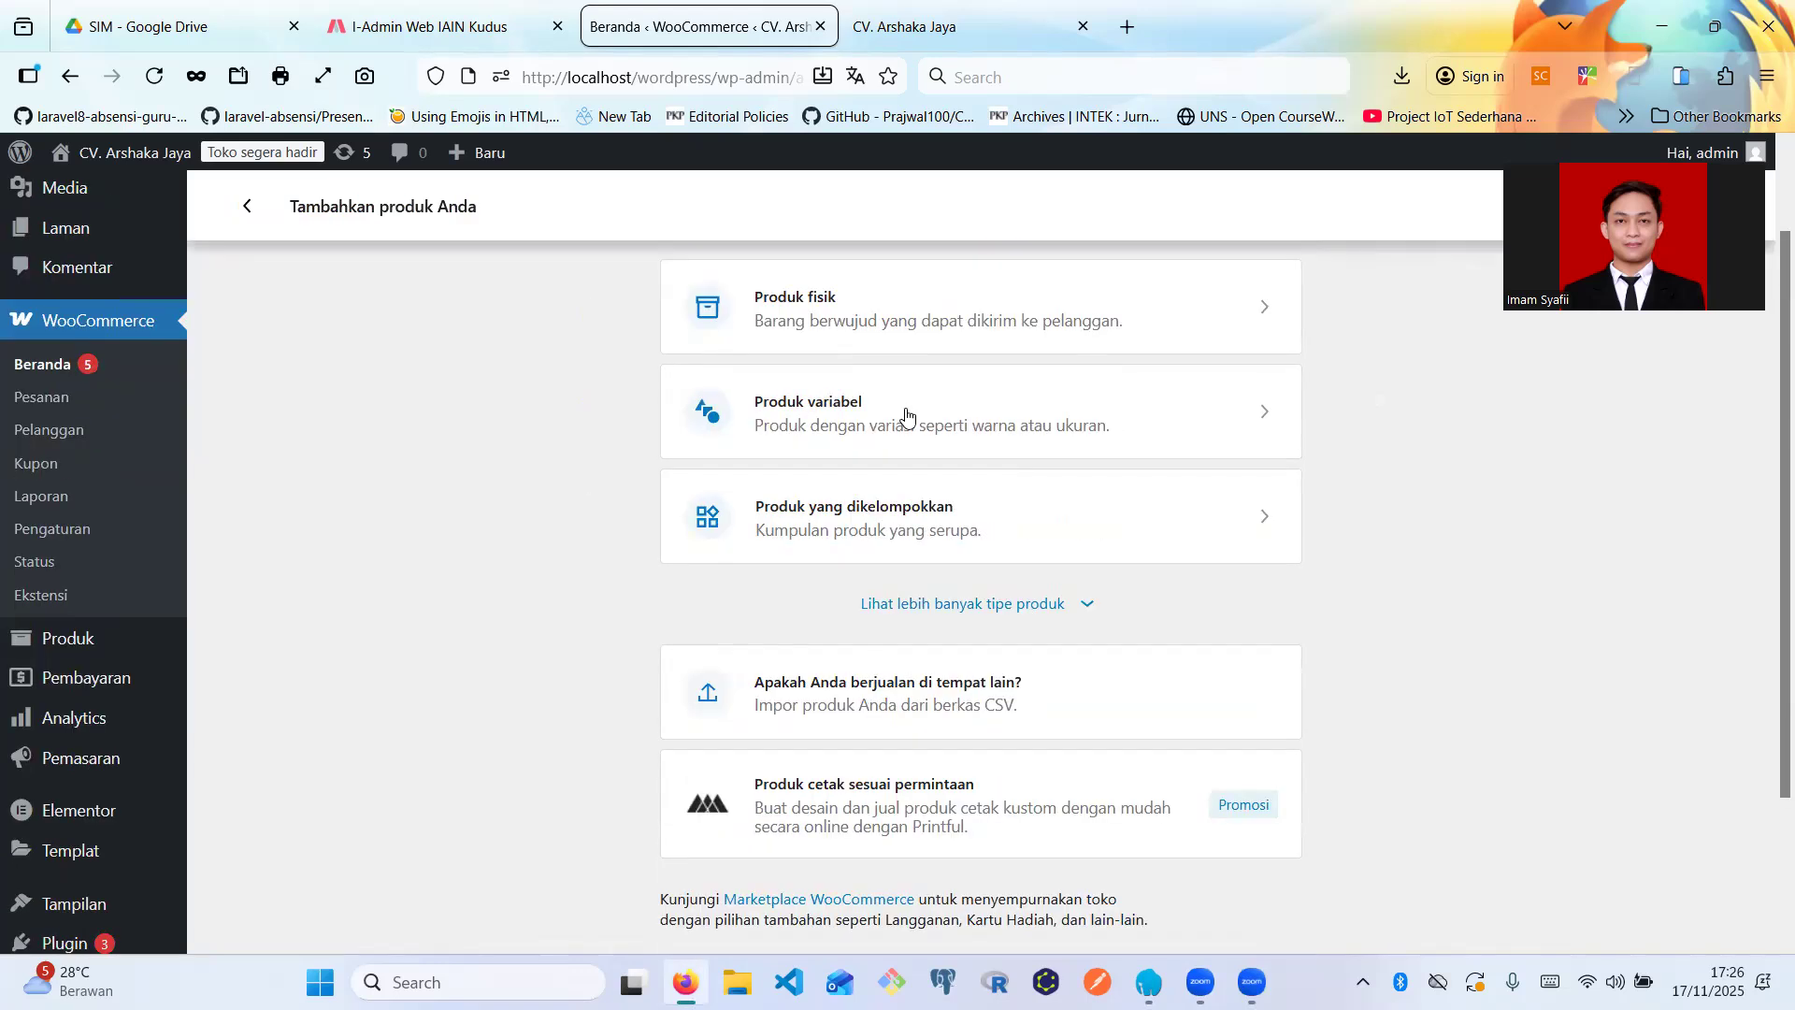
scroll(906, 414, "up", 1)
left_click(906, 414)
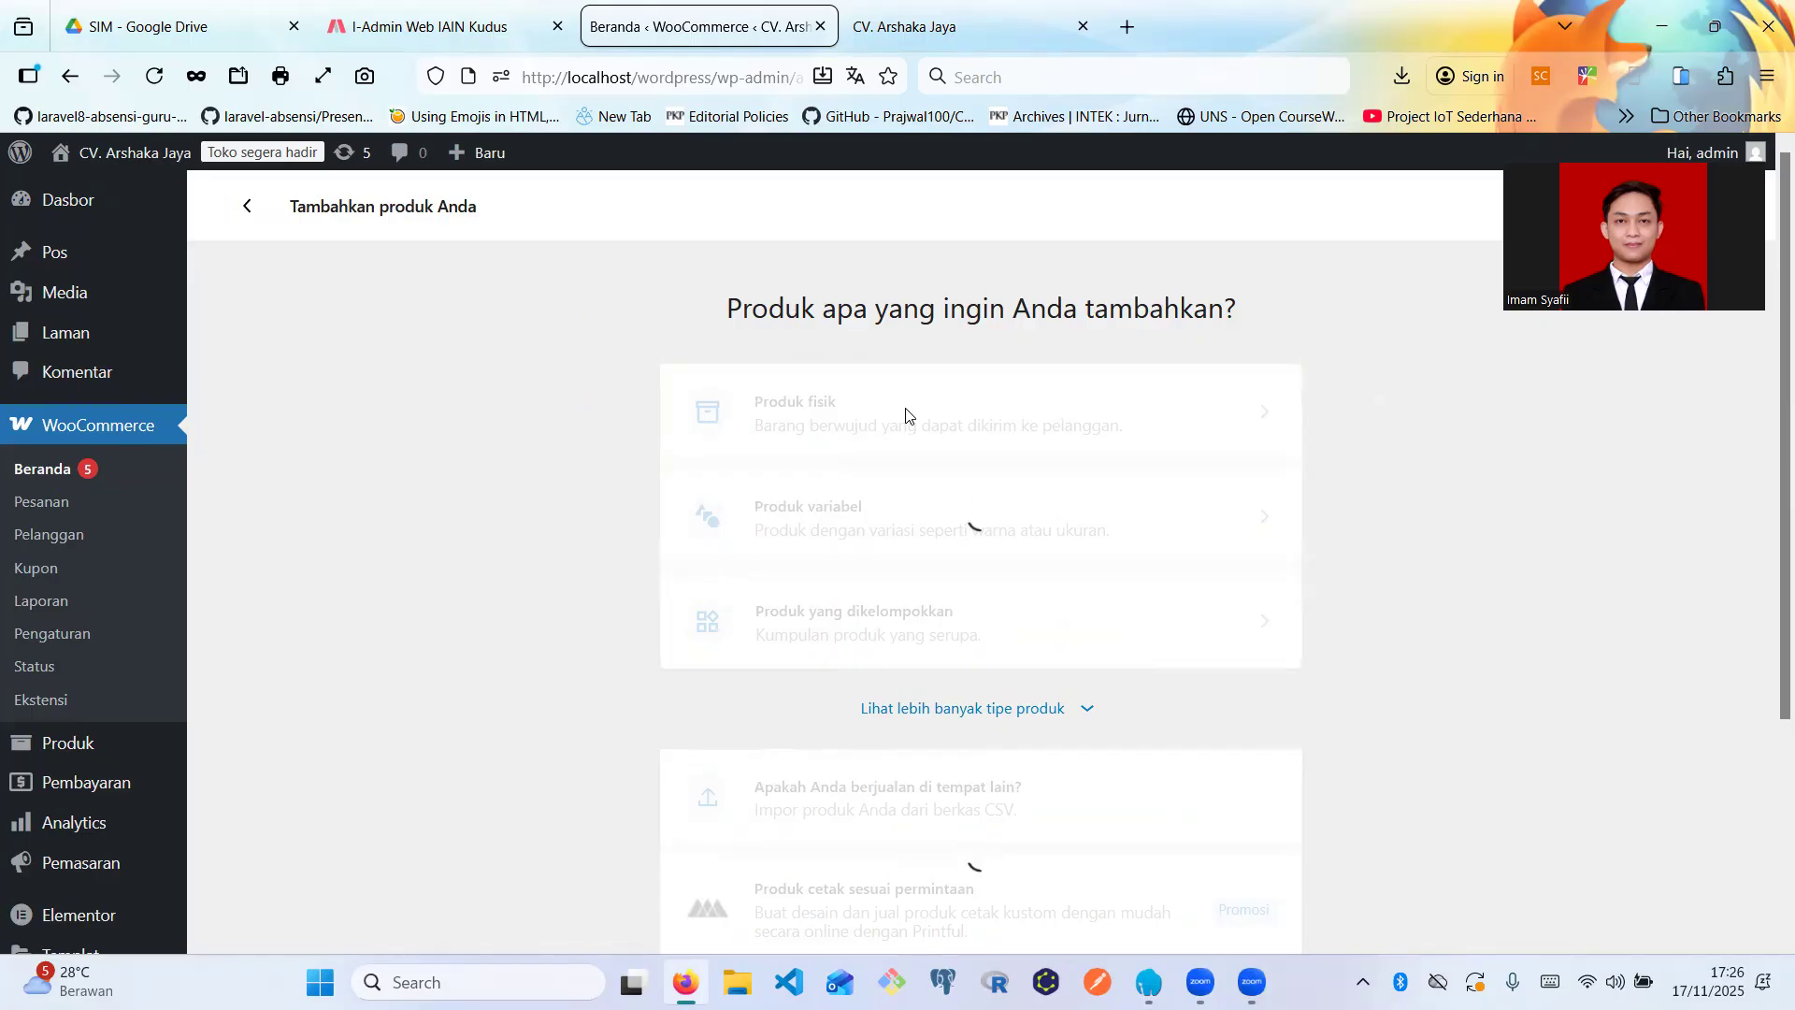
left_click(907, 416)
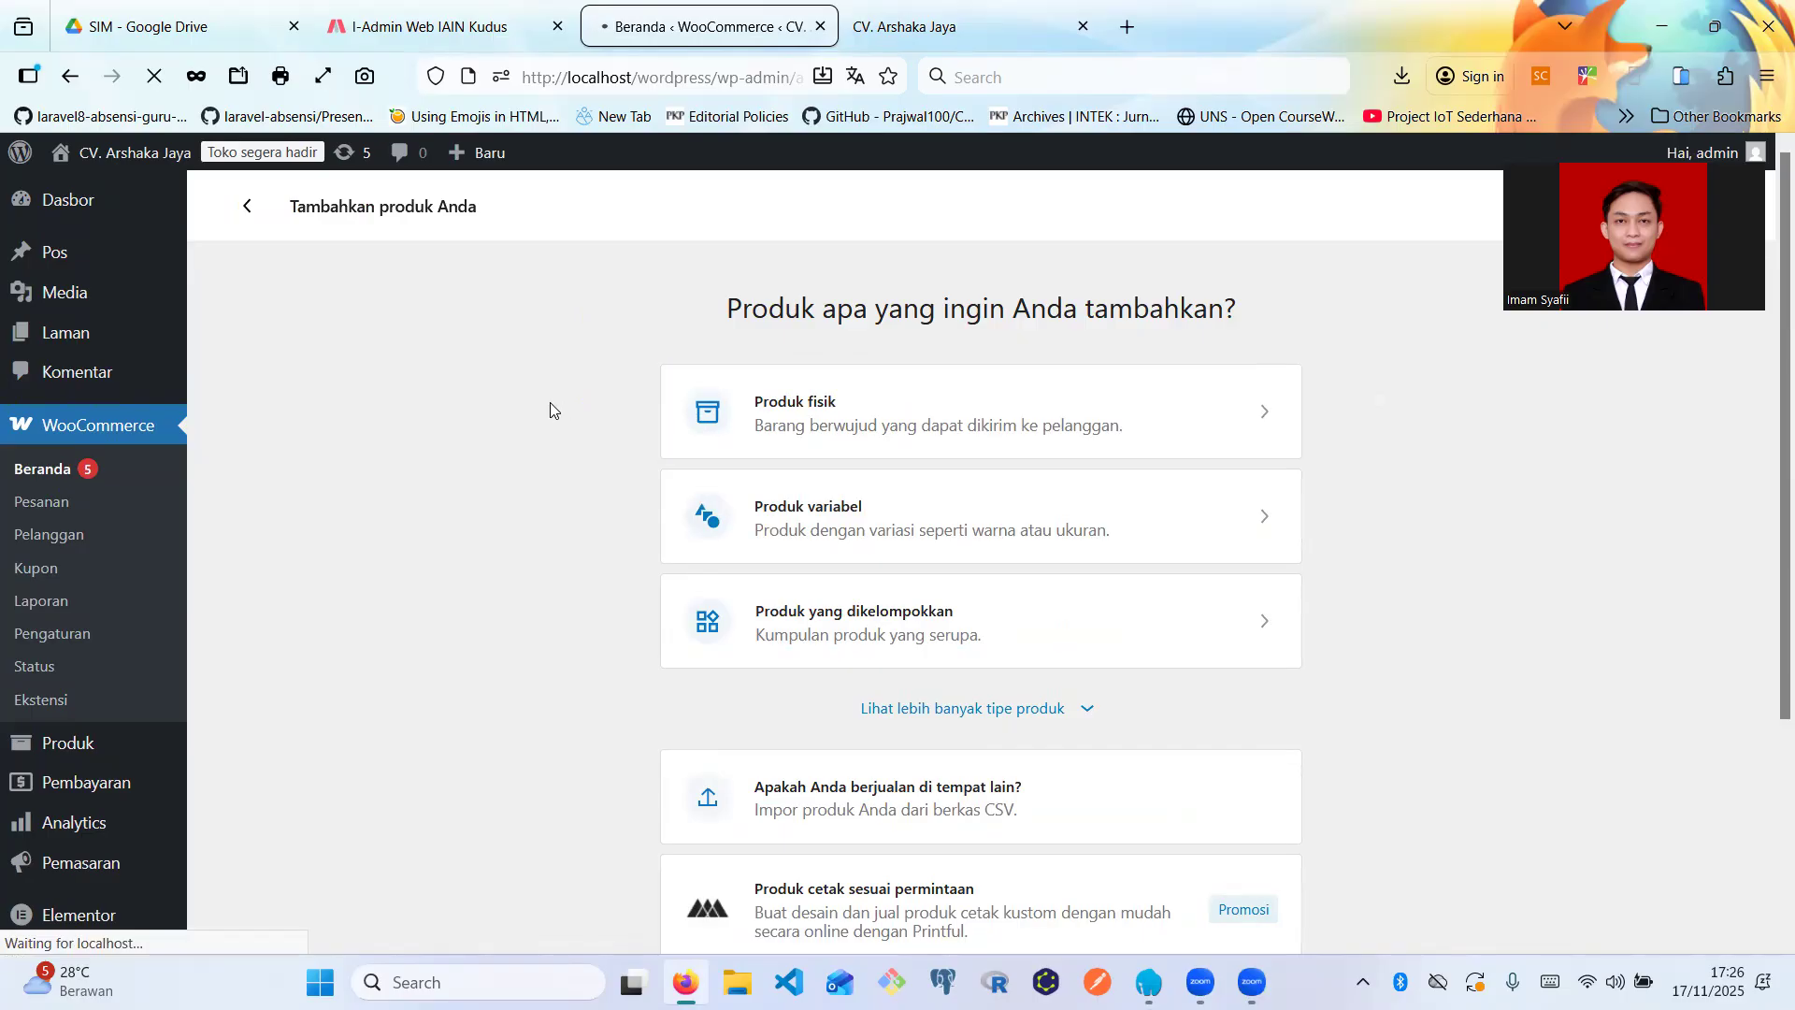
scroll(550, 409, "down", 2)
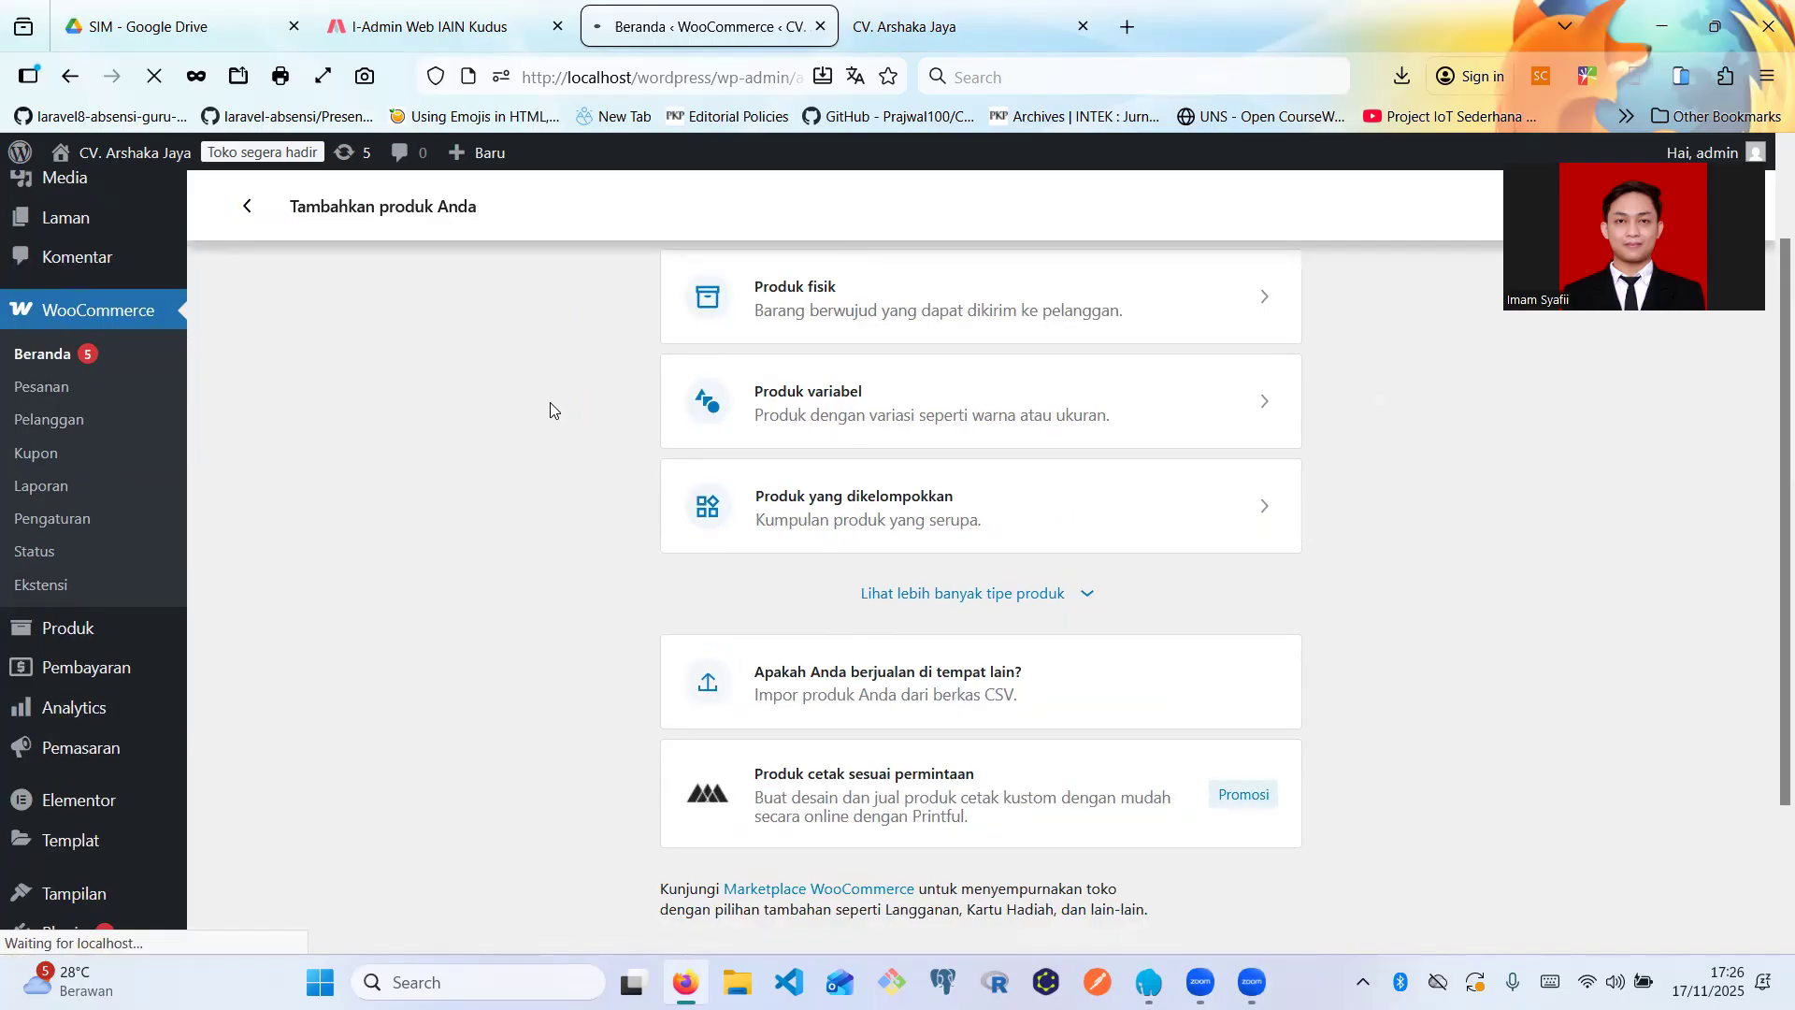
scroll(117, 687, "up", 1)
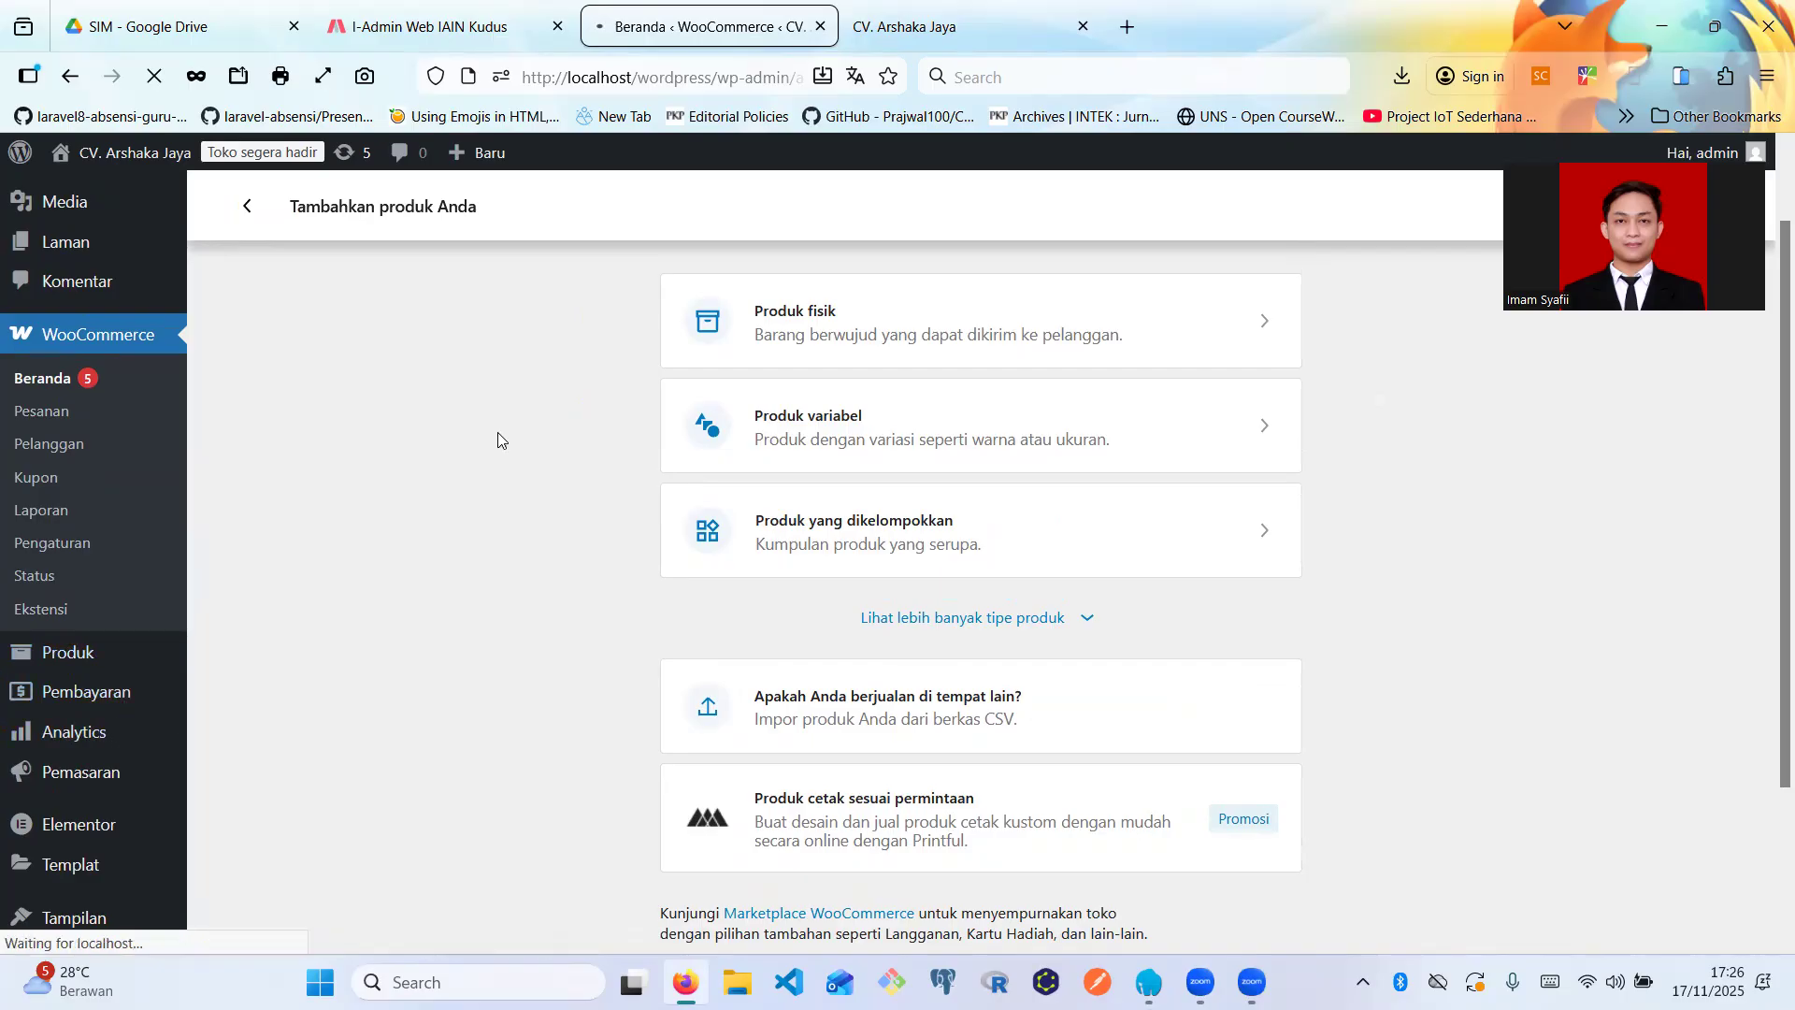
scroll(497, 432, "up", 1)
scroll(497, 432, "up", 1)
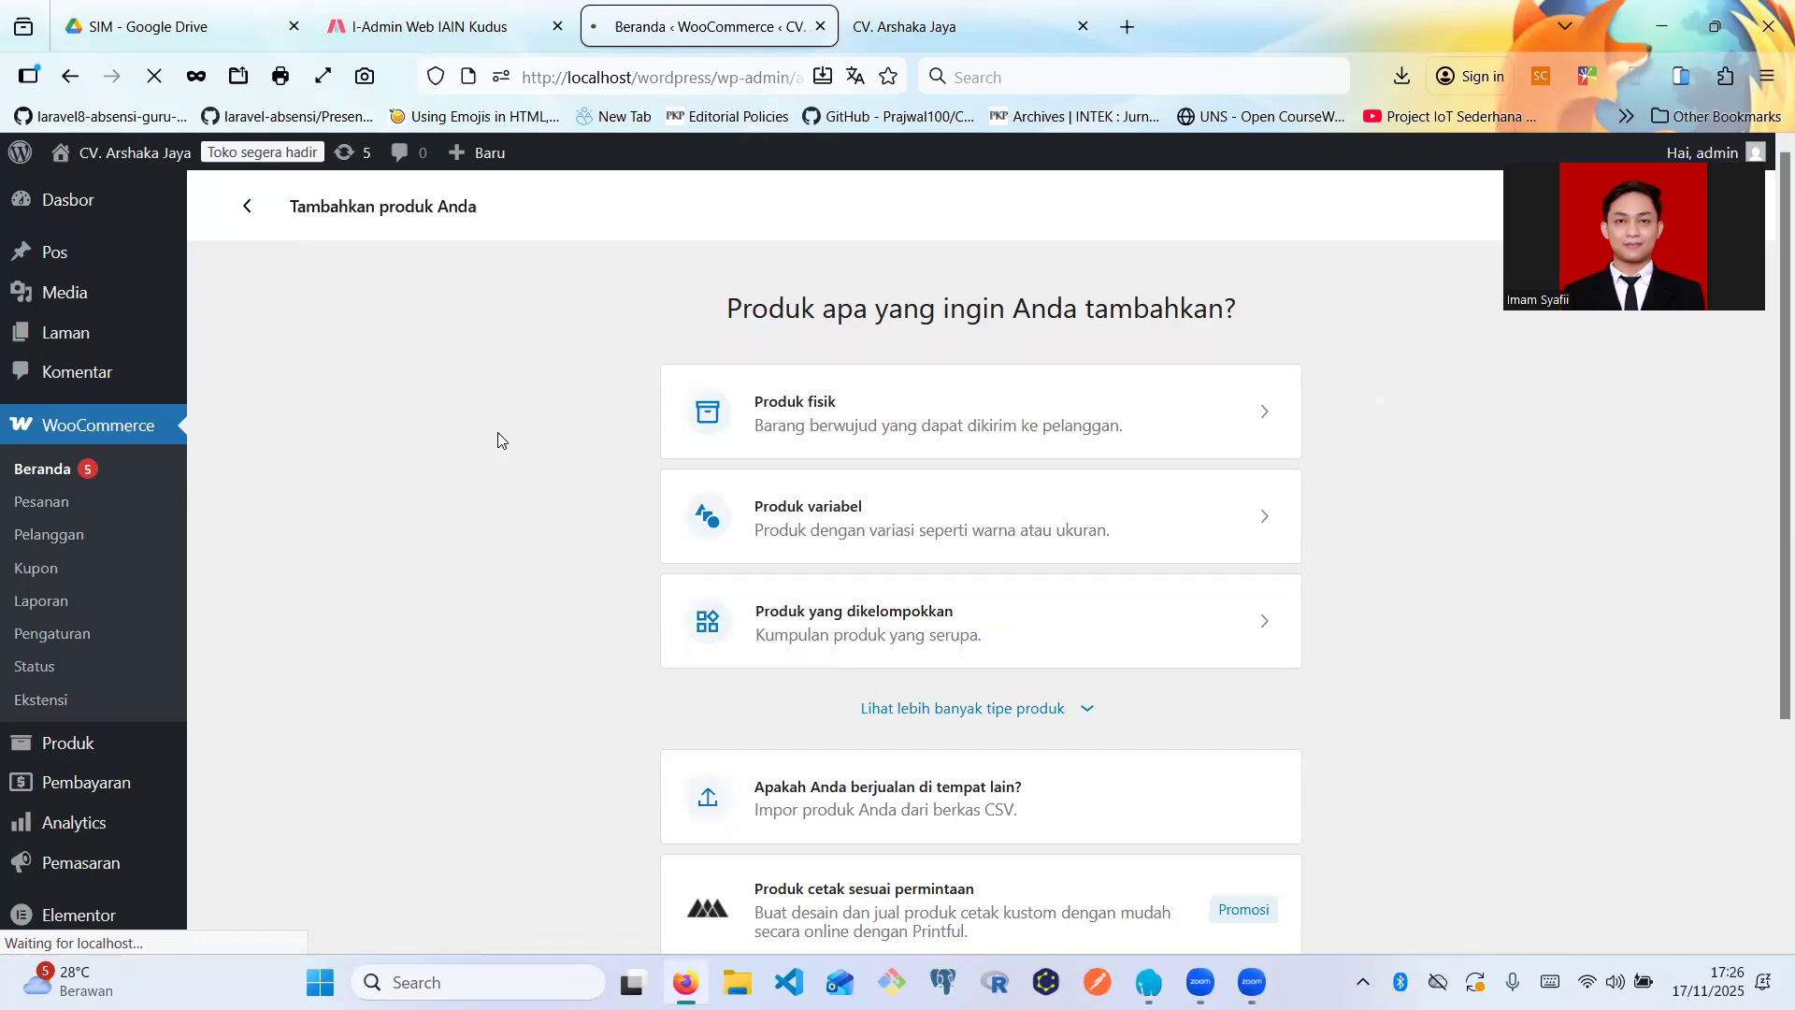
scroll(498, 437, "down", 3)
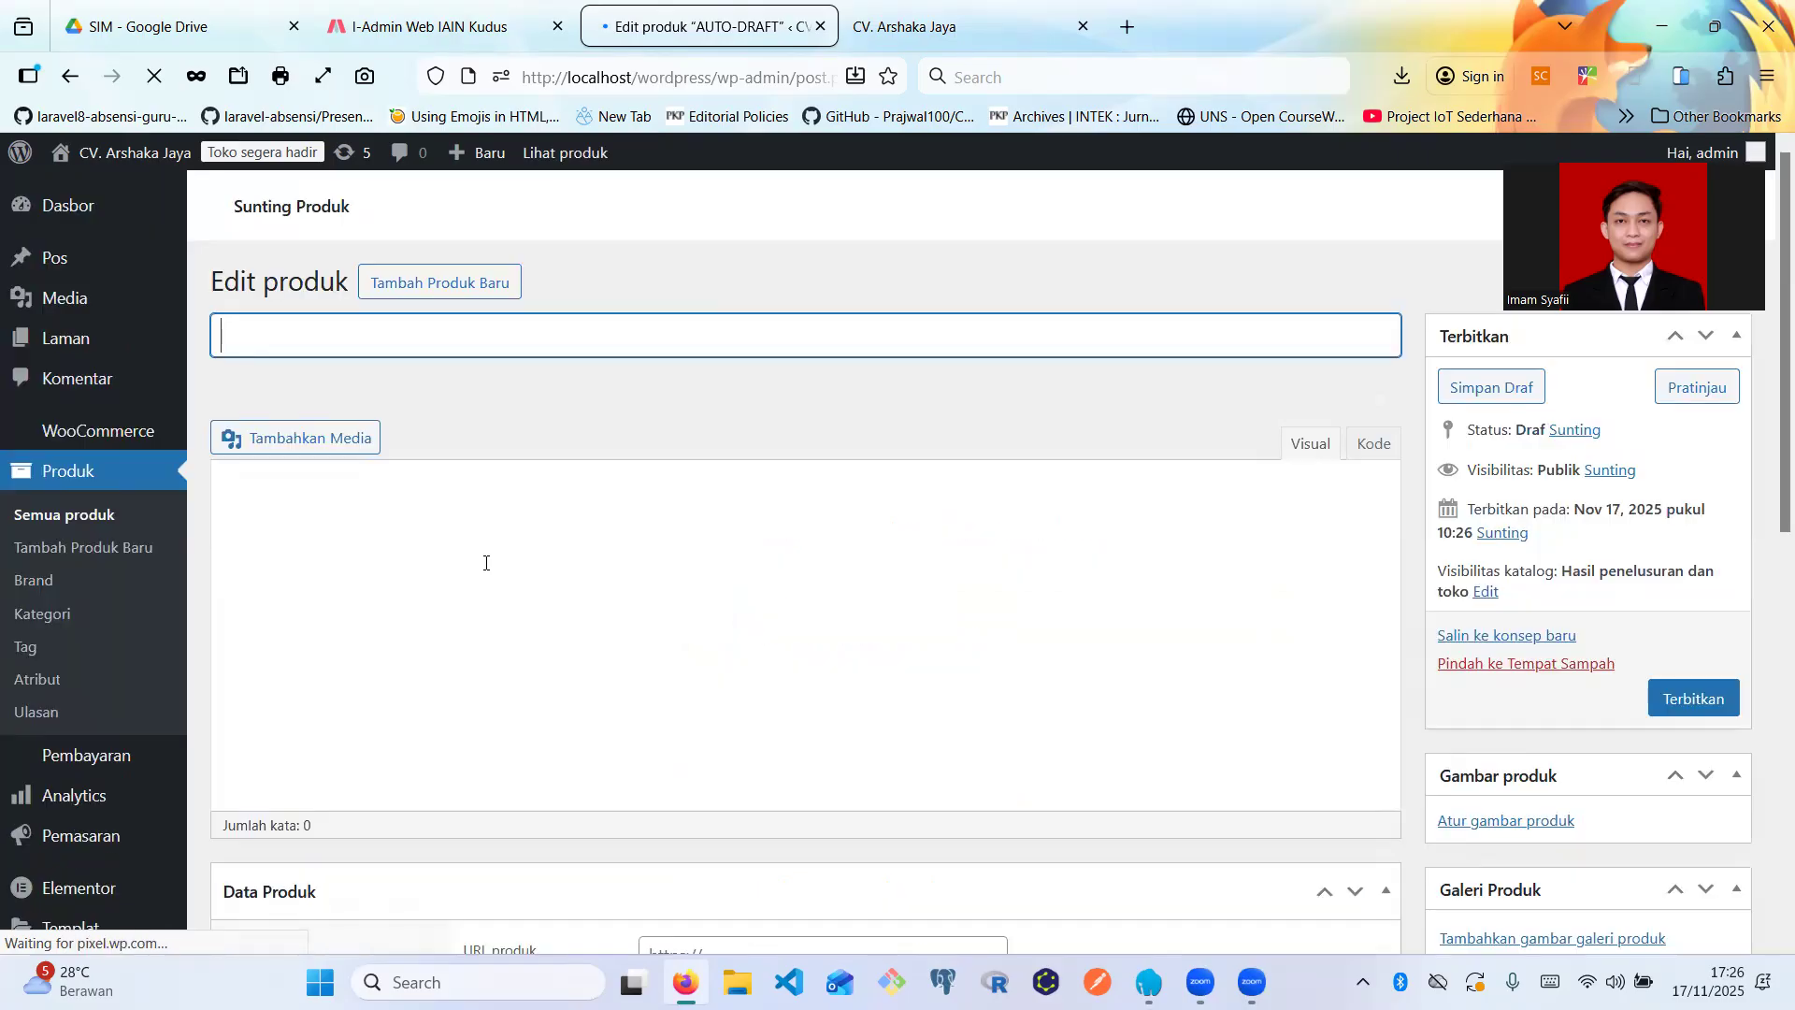
- Name the product "Jasa Pemesanan Website" and dismiss the product name guide
scroll(484, 561, "down", 7)
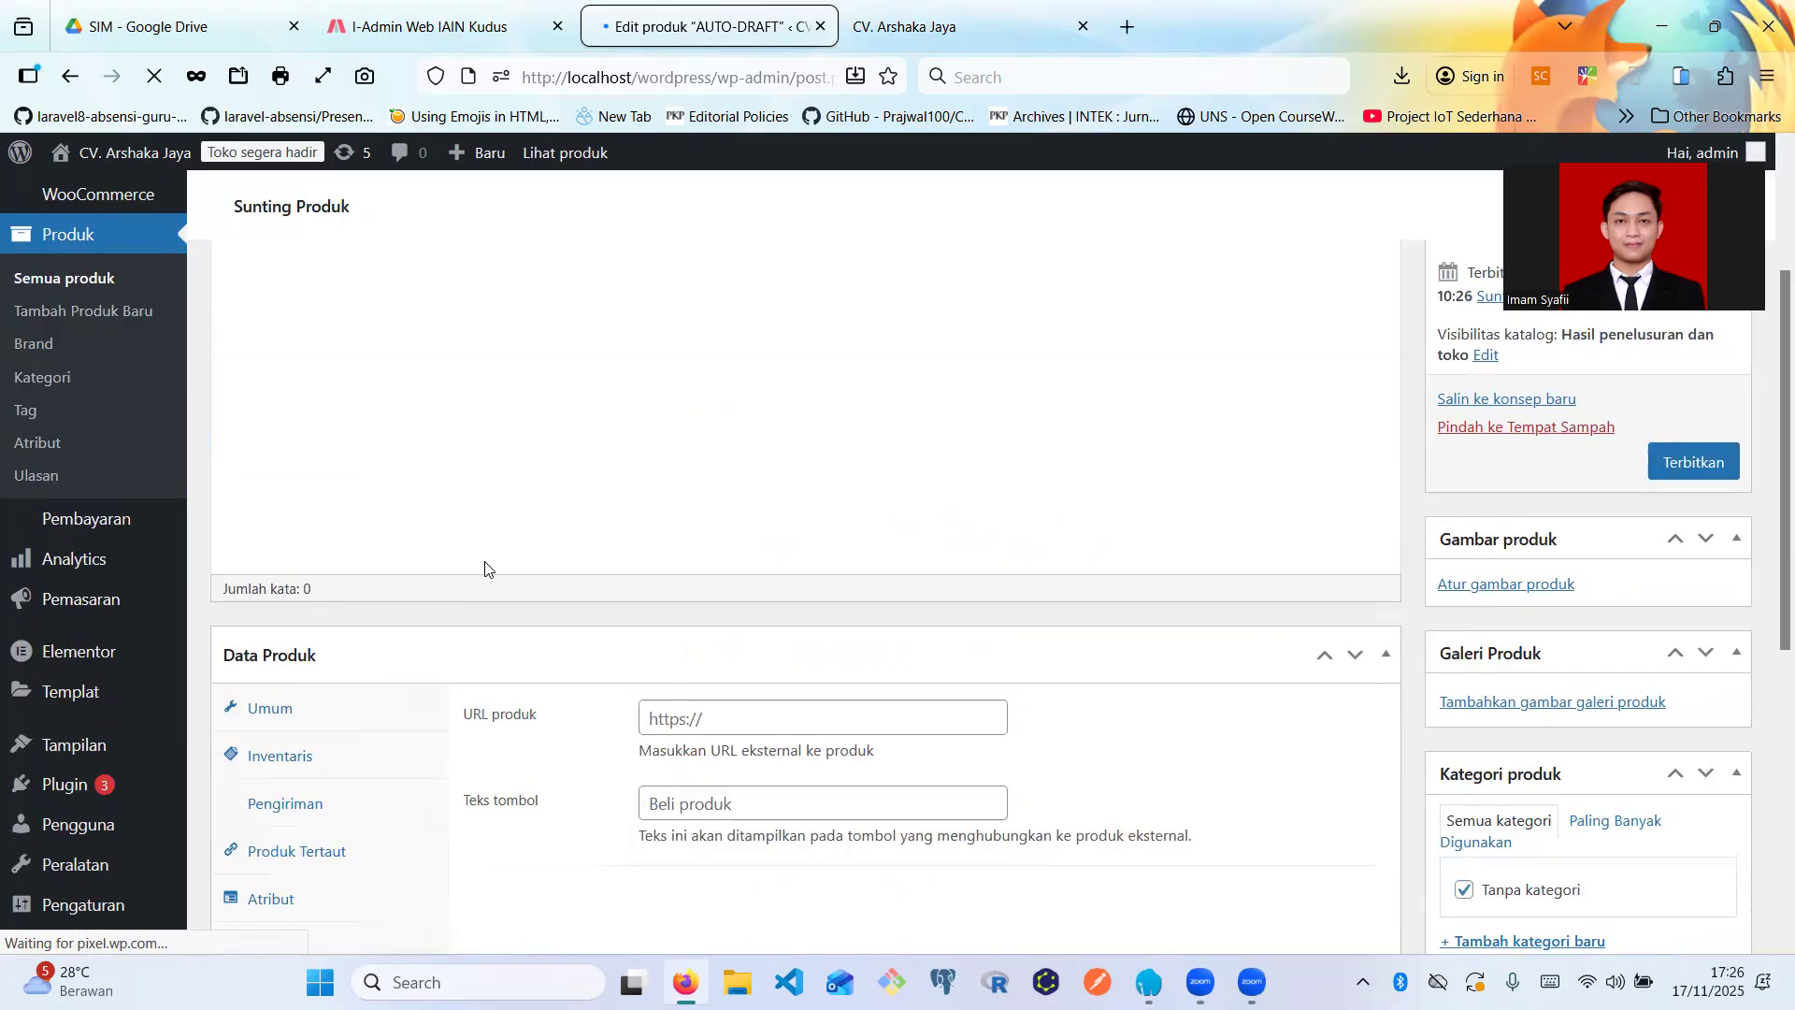
scroll(236, 593, "up", 4)
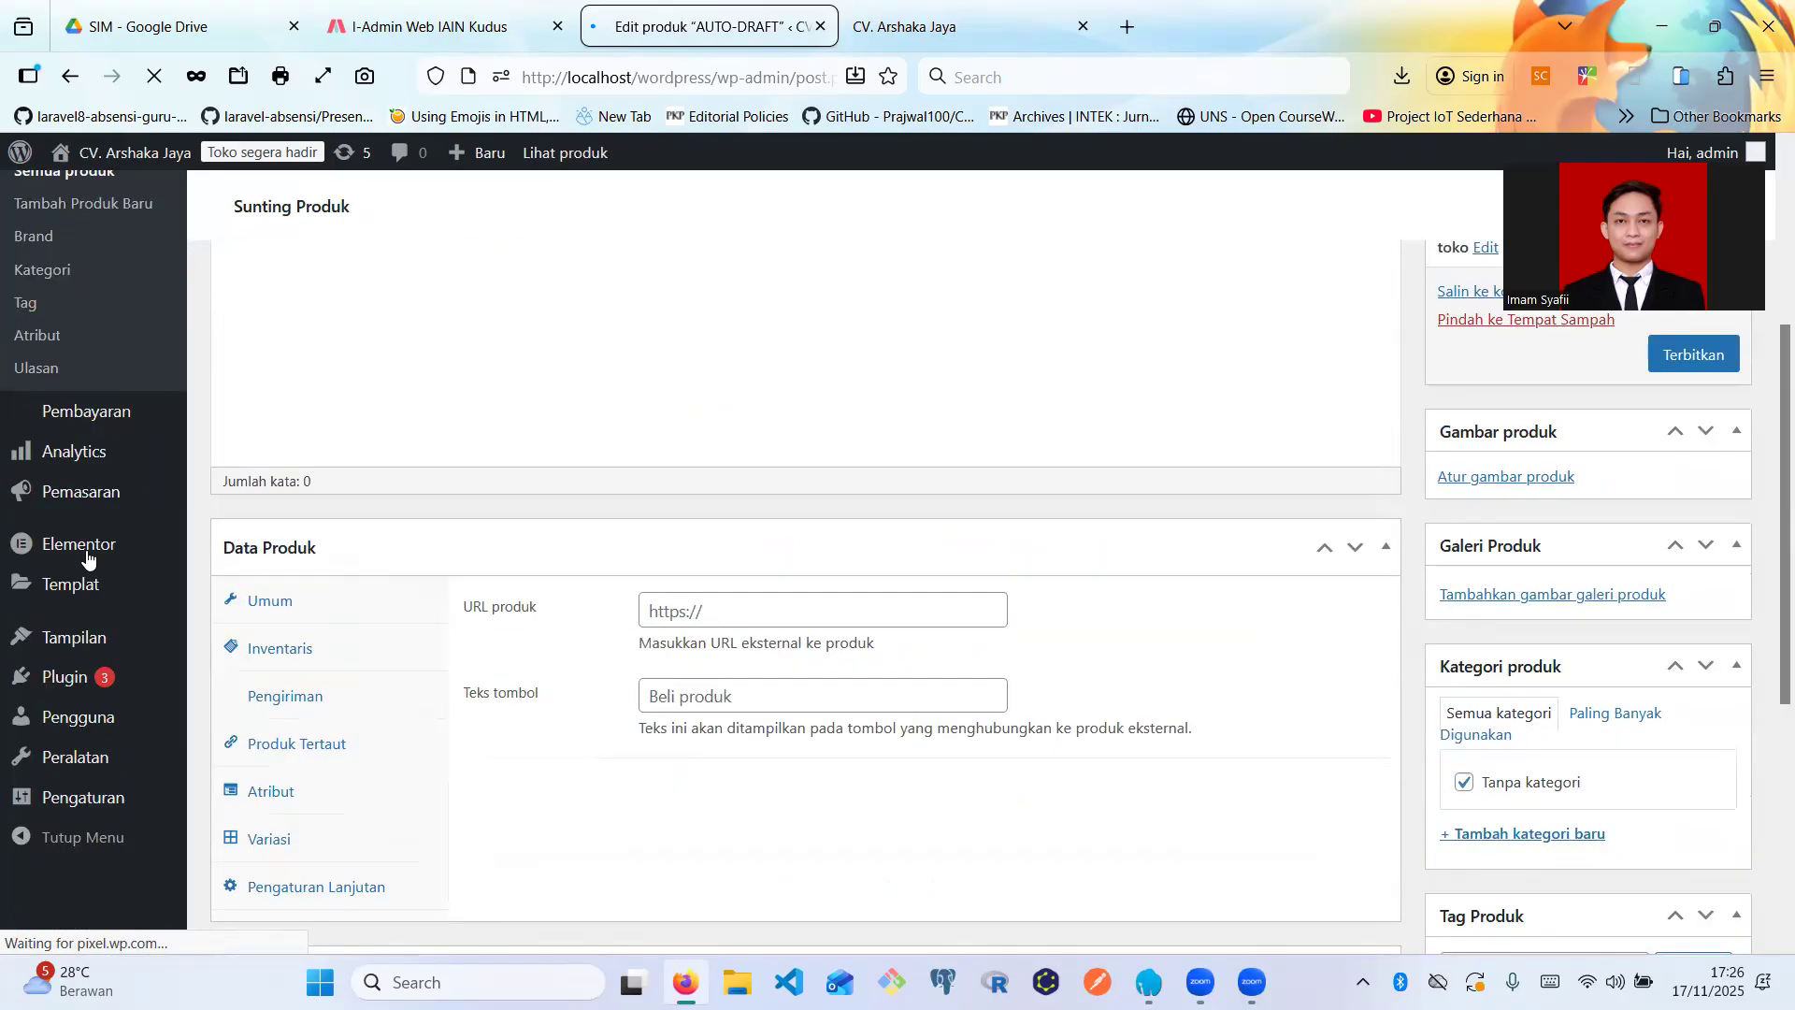
scroll(84, 542, "up", 4)
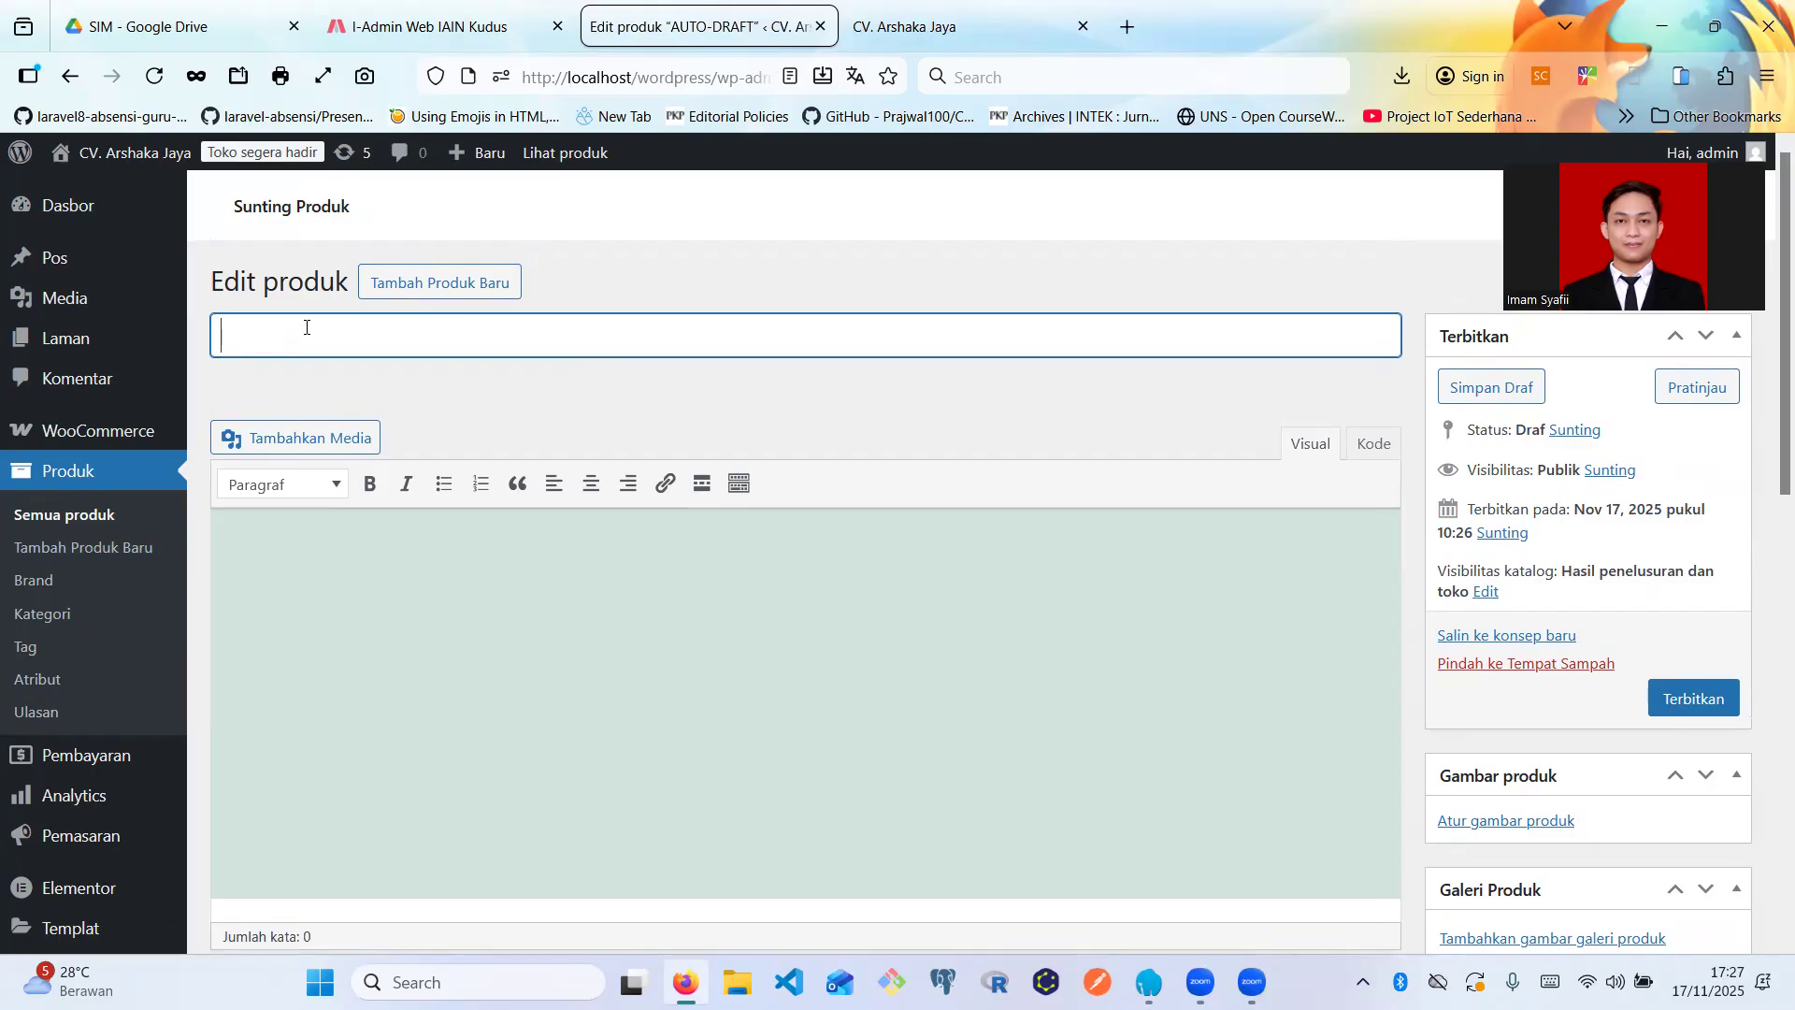
type("Jas")
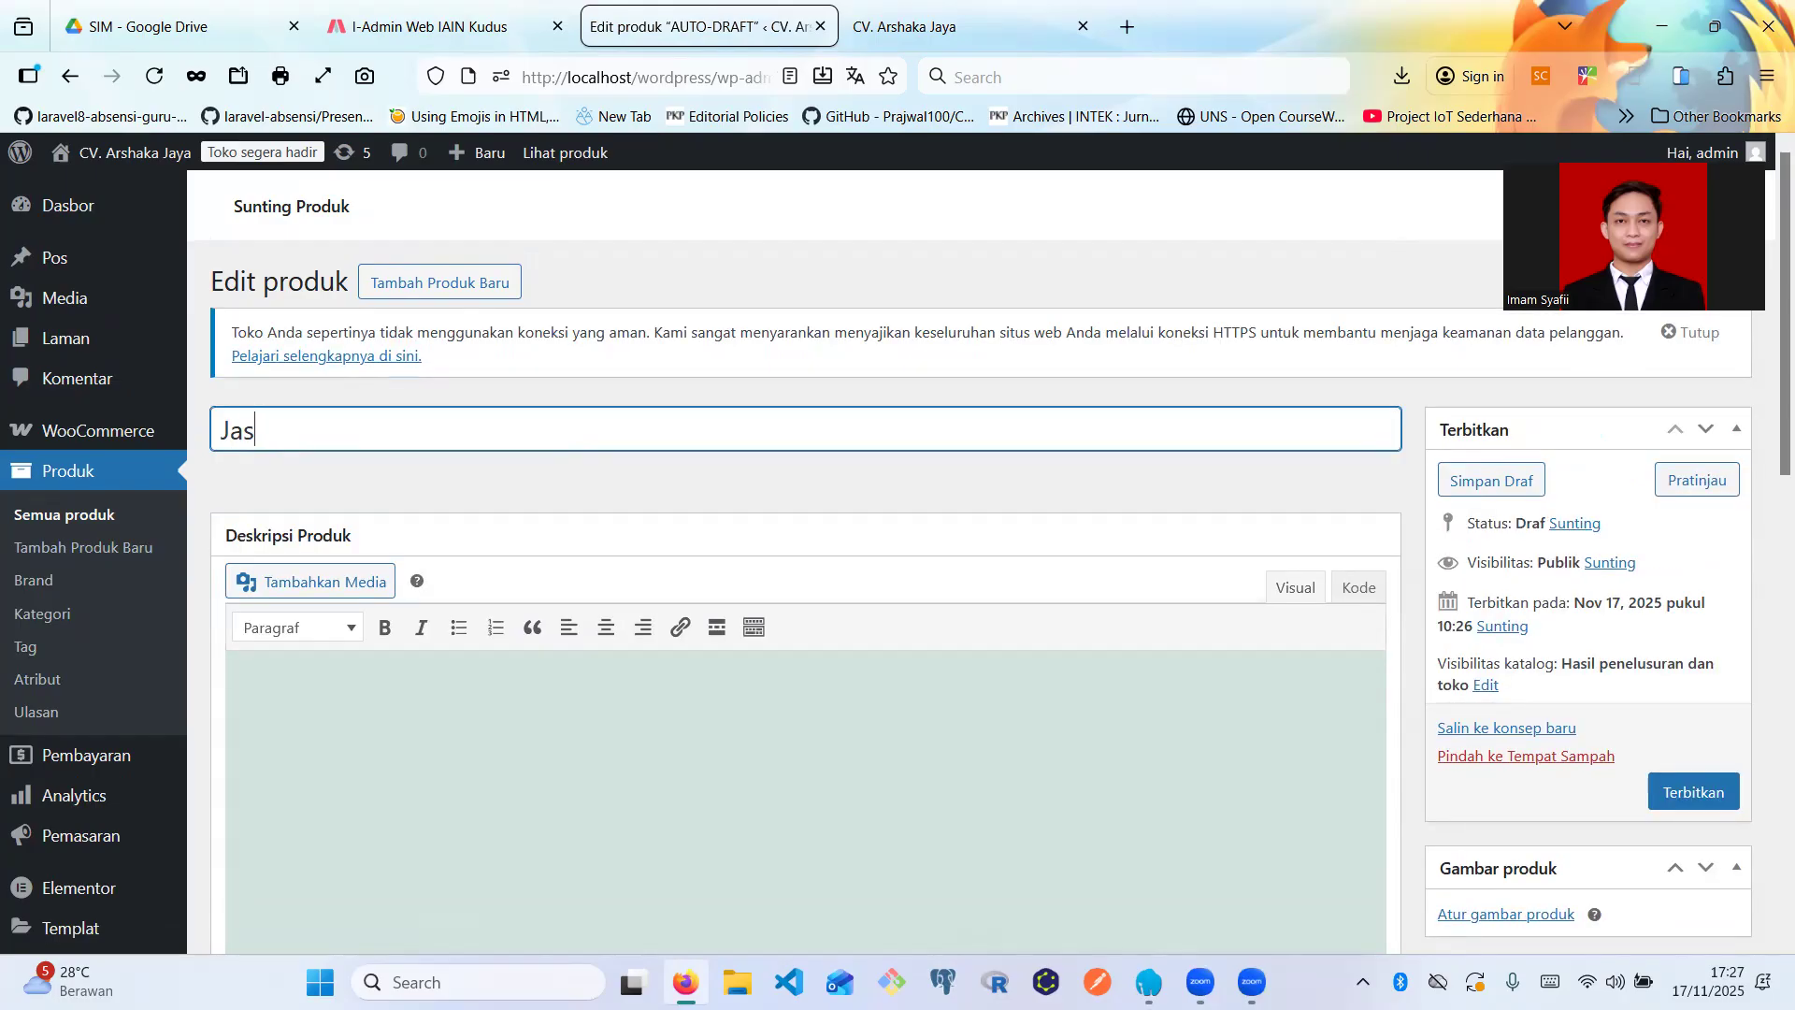
type("a Pemesanan Website")
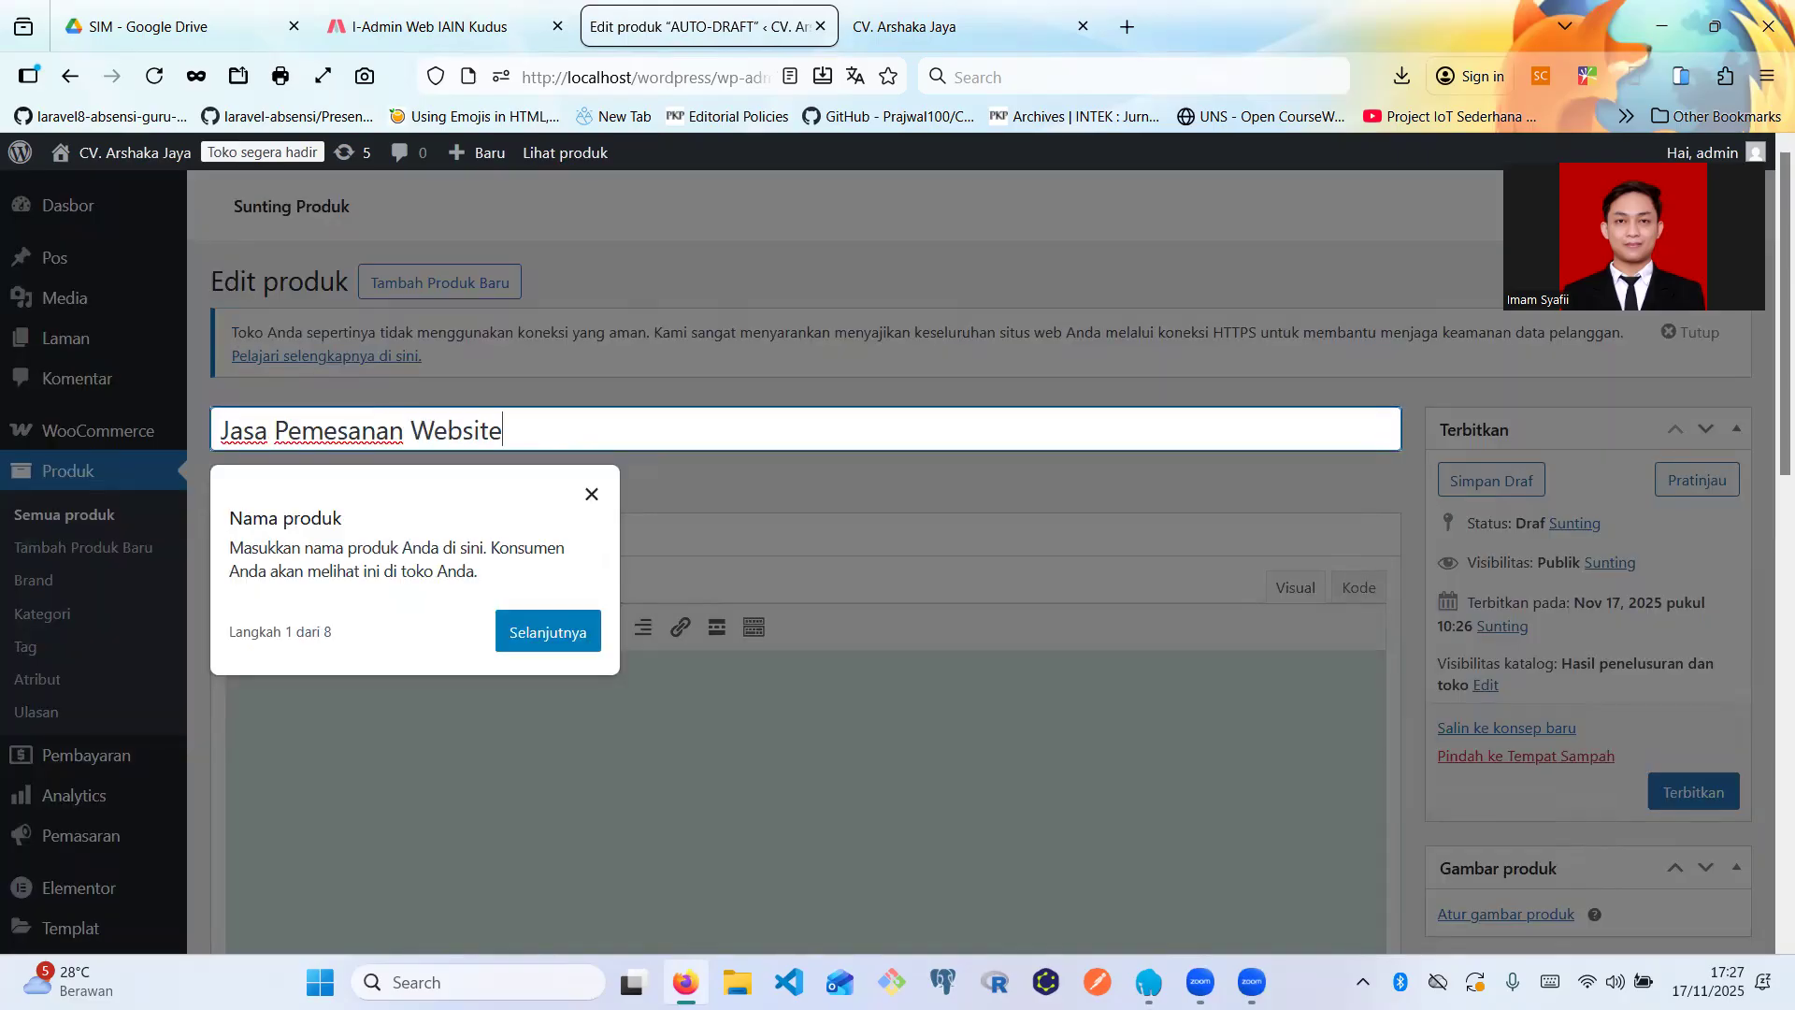
left_click(591, 501)
left_click(591, 496)
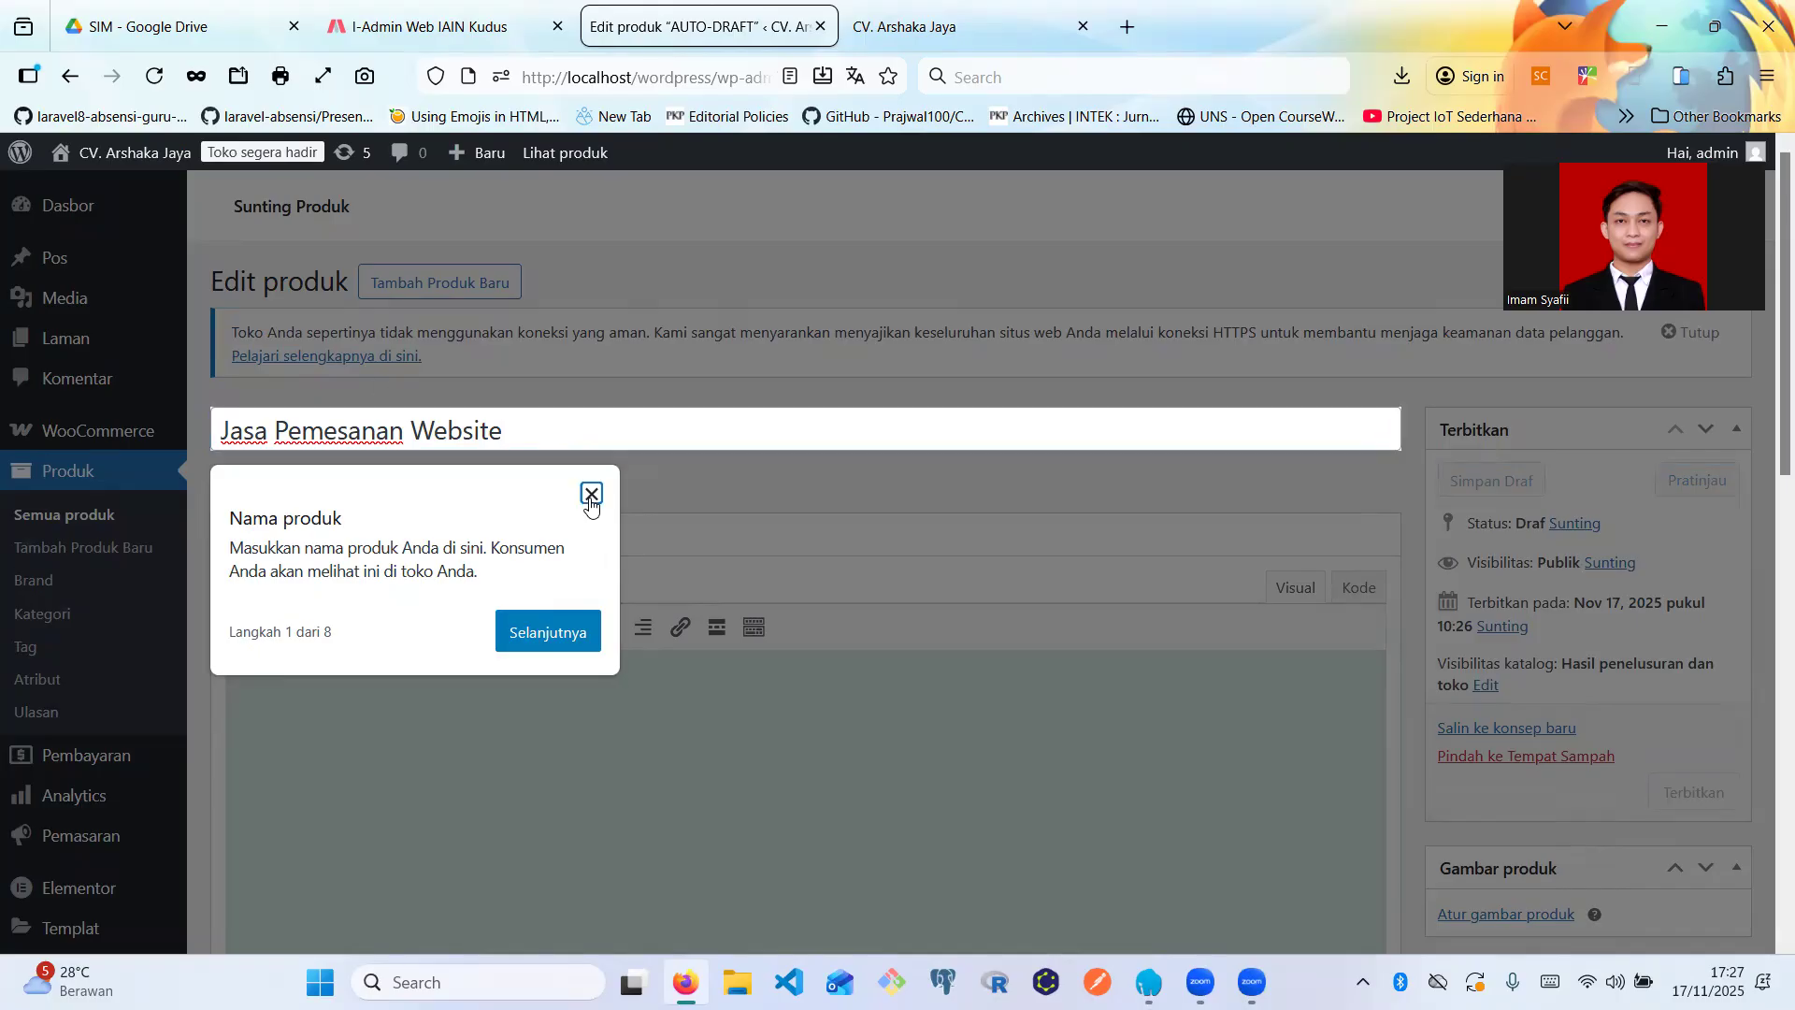
- Write "Jasa Pemesan Produk Website Murah dan Berkualitas" as the product description
left_click(535, 715)
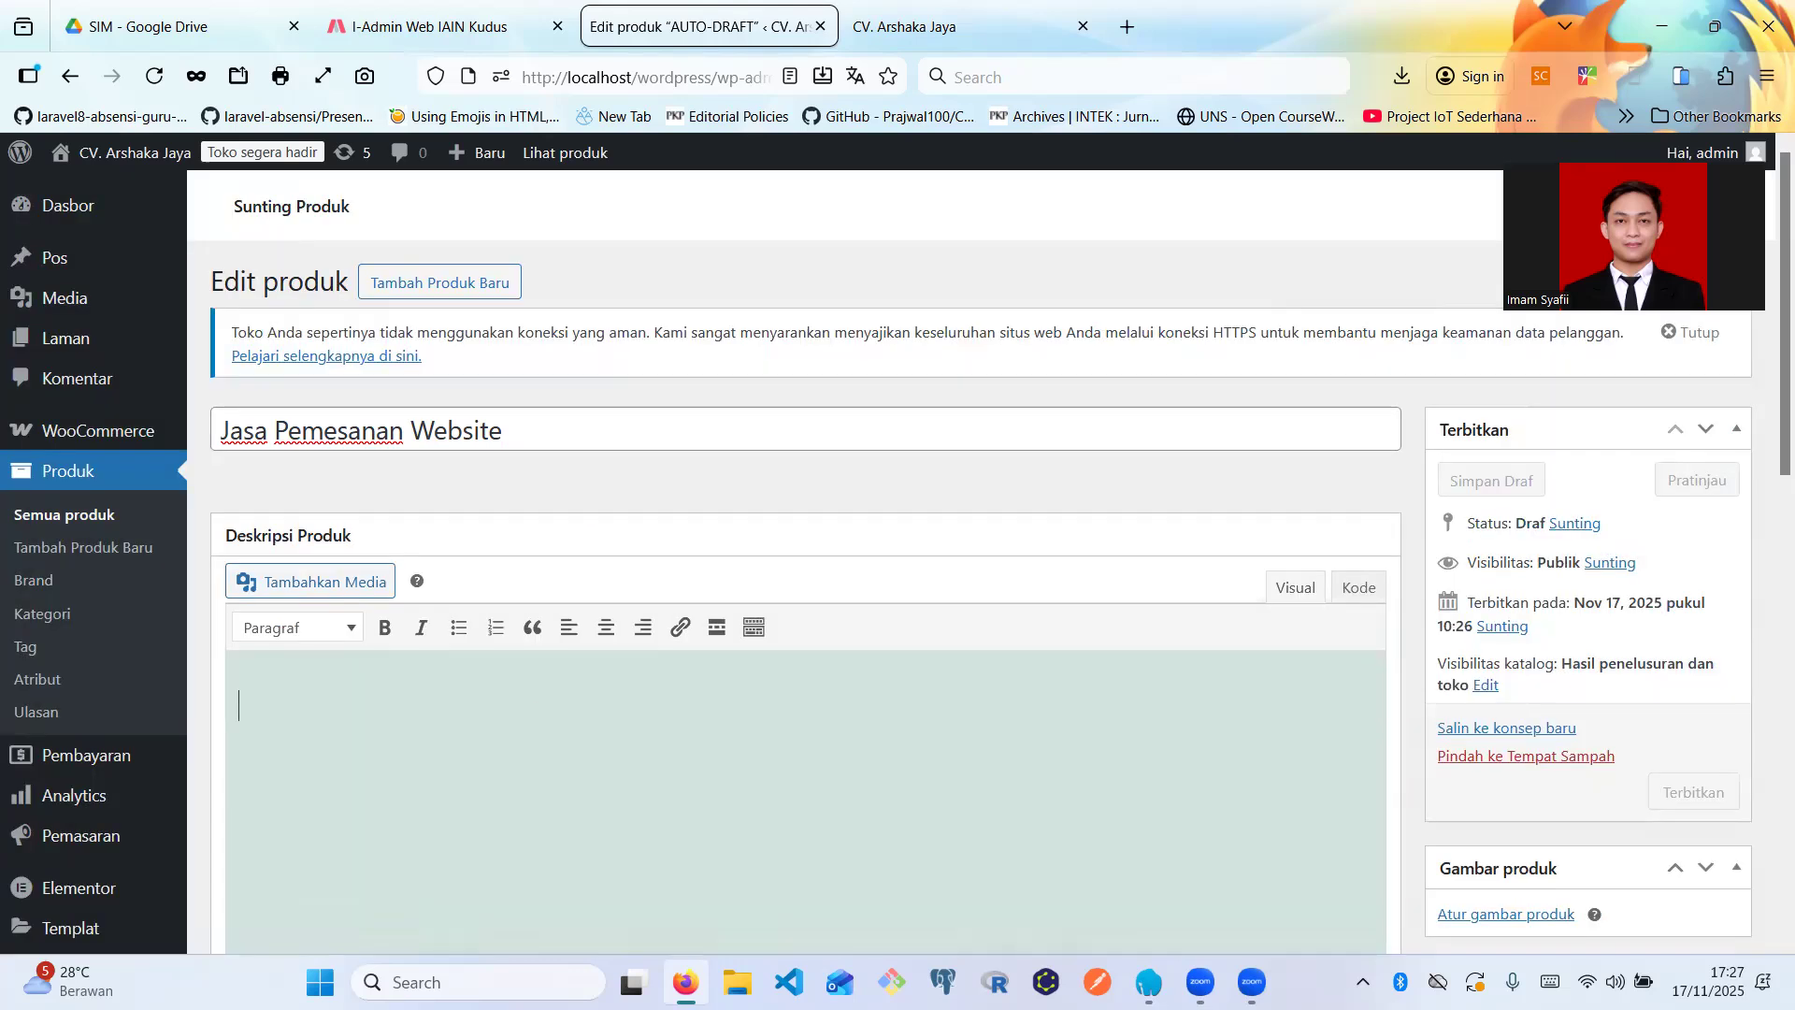
type("Jasa Pem")
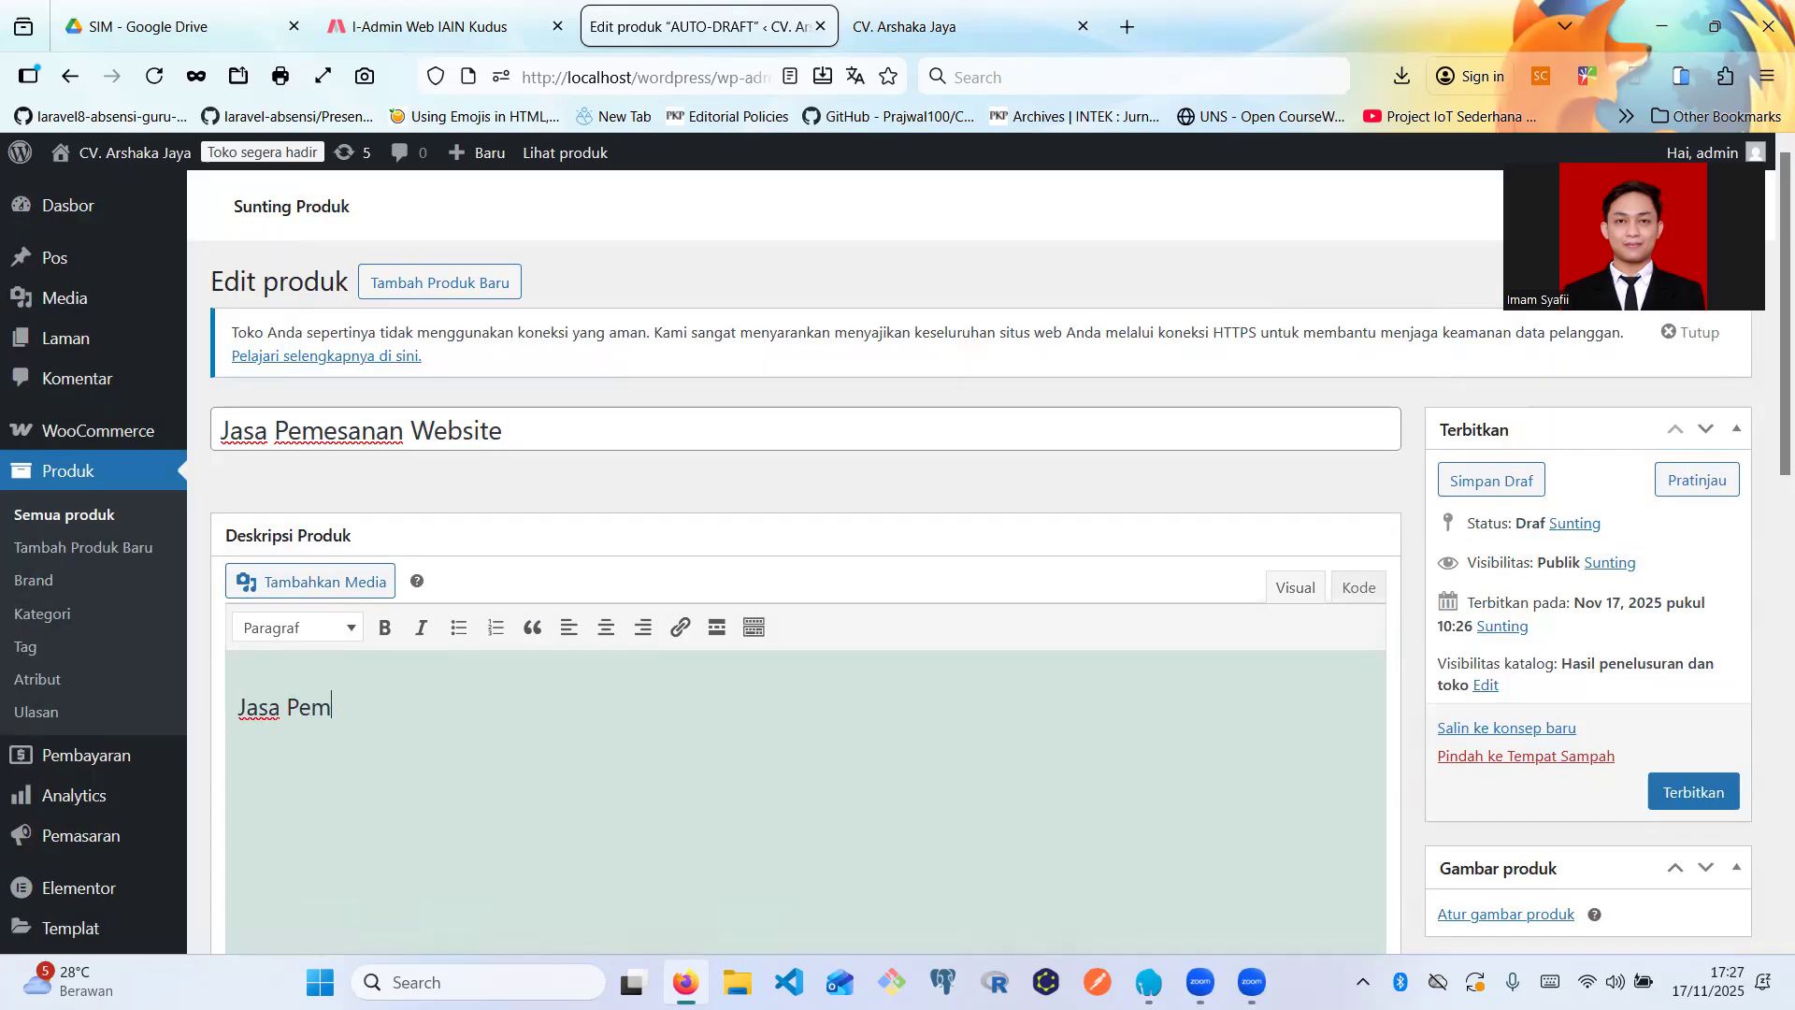
type("esan Produk Website")
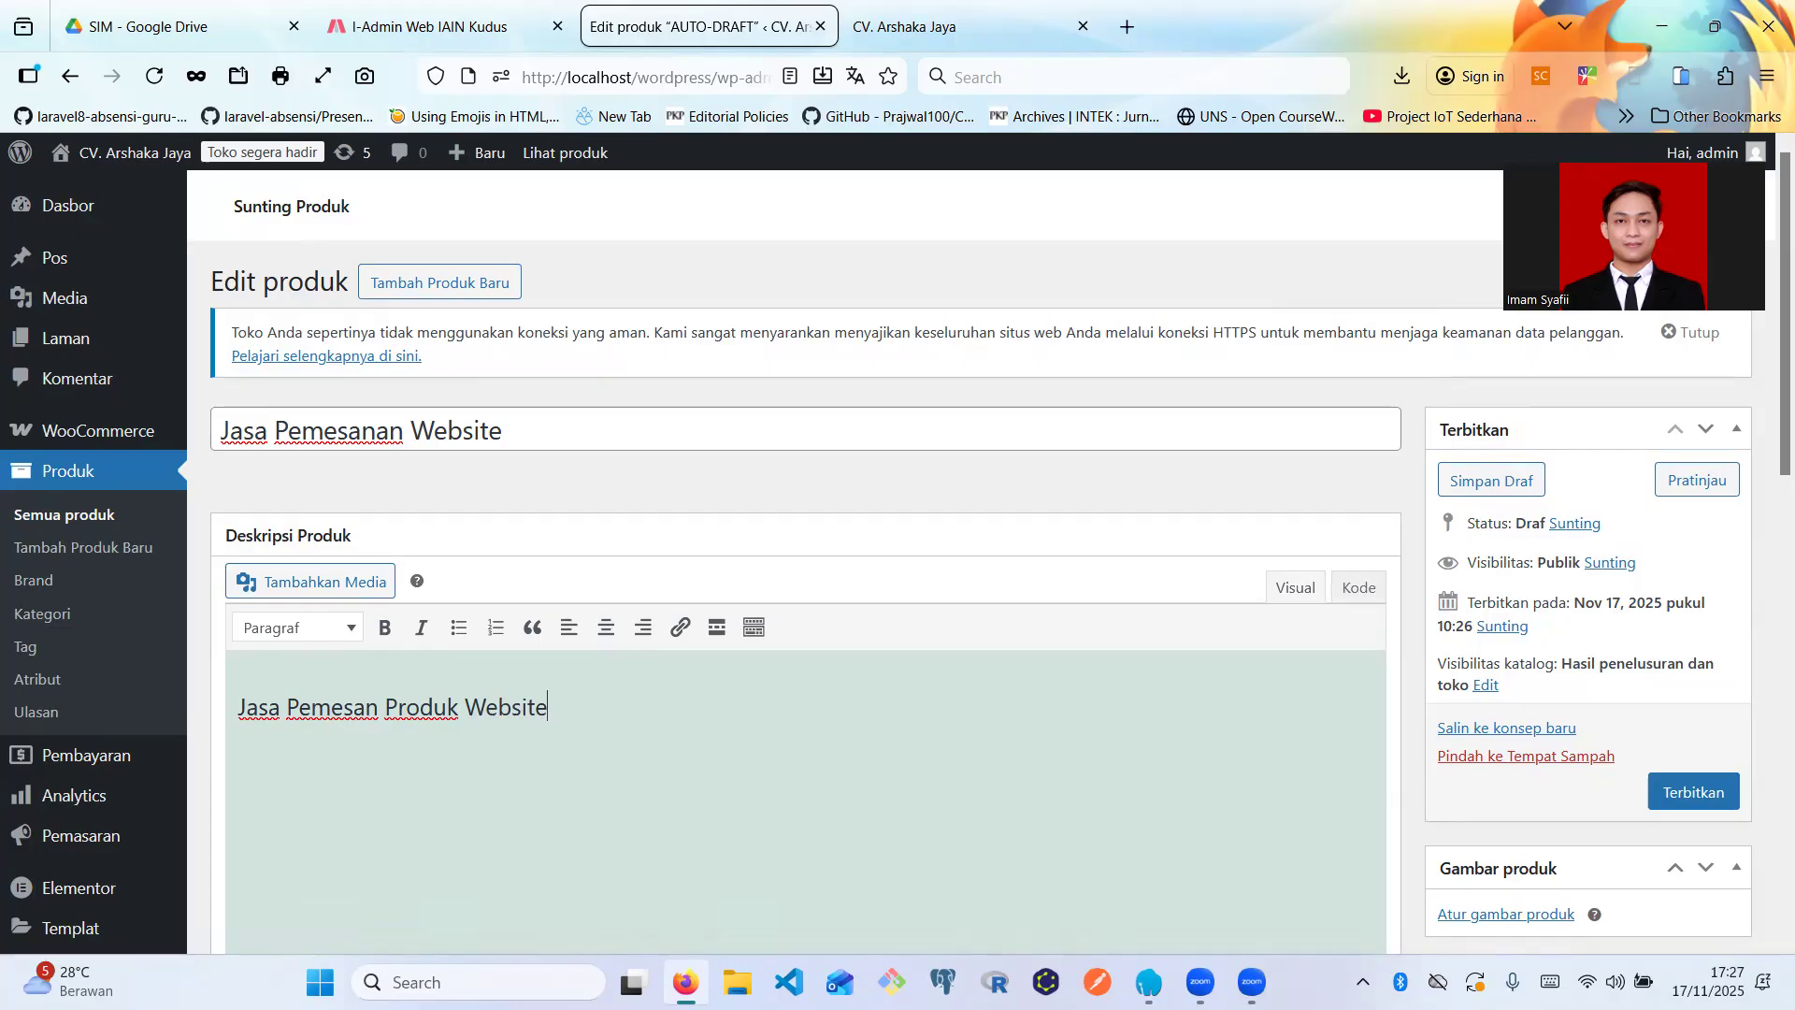
type(" Murah dan Berkualitas")
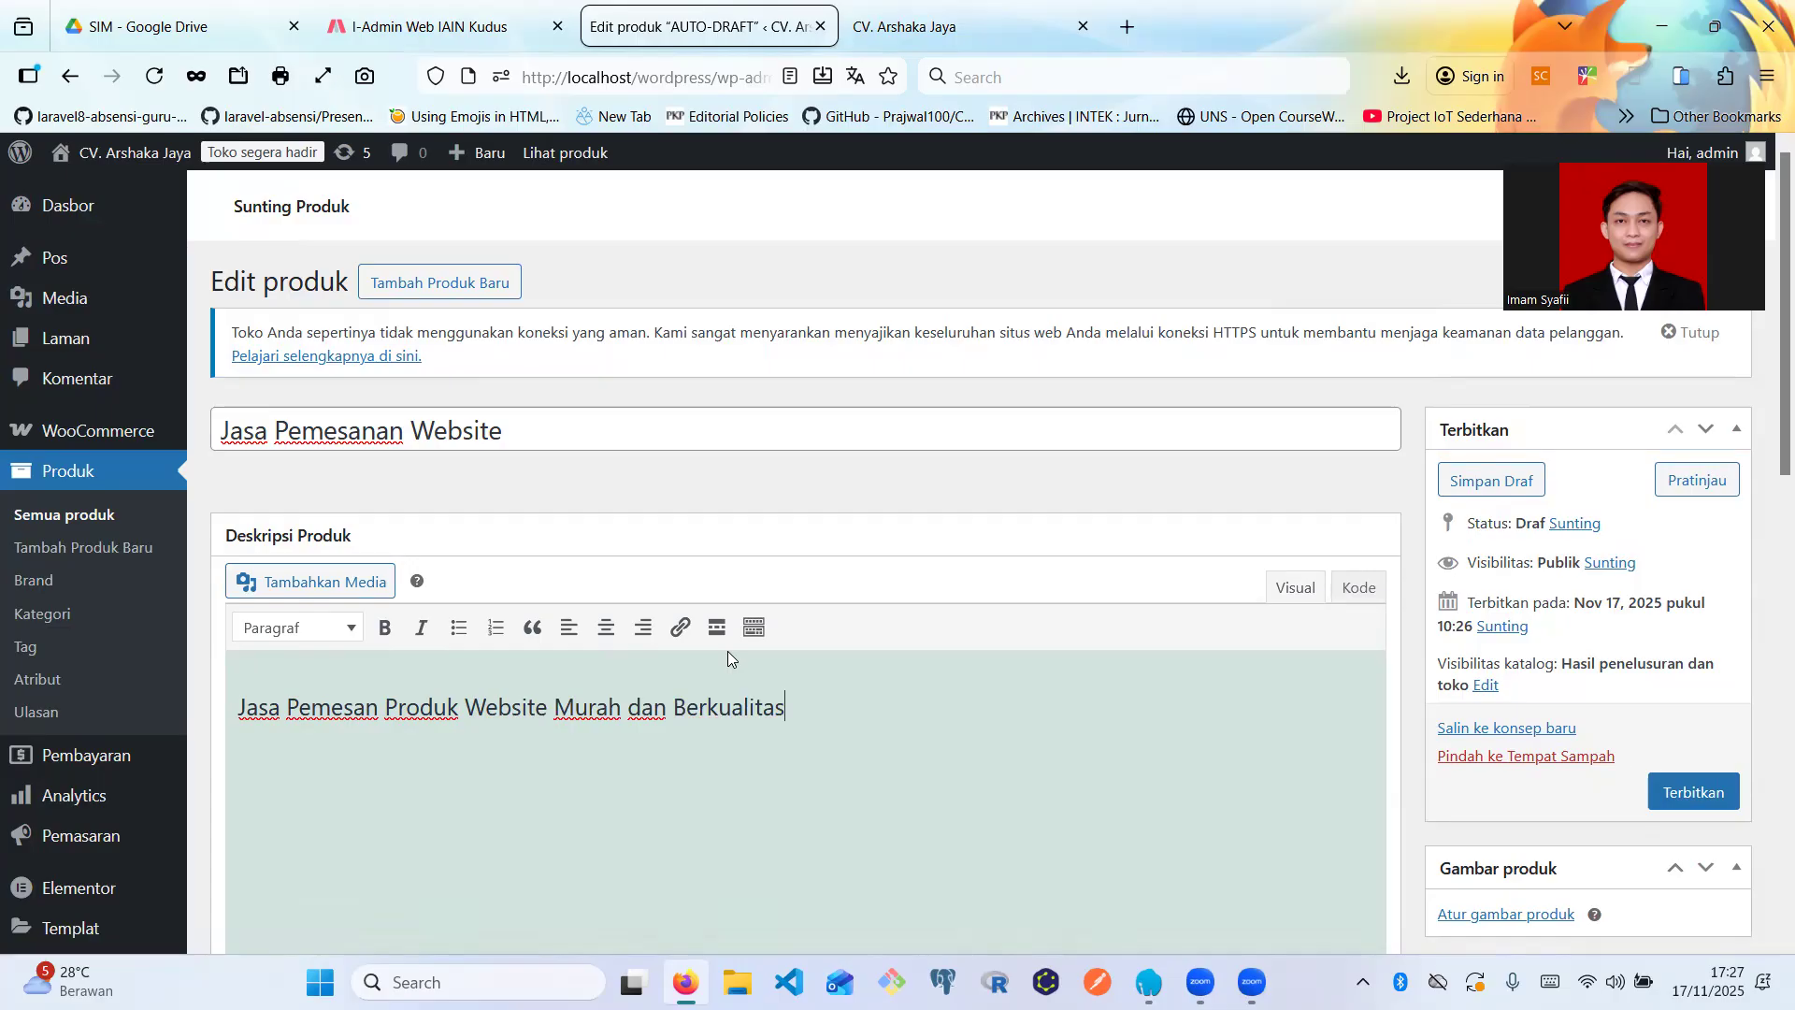
- Insert the SURFACE logo image from the media library (Pustaka Media) into the product description
scroll(728, 651, "down", 5)
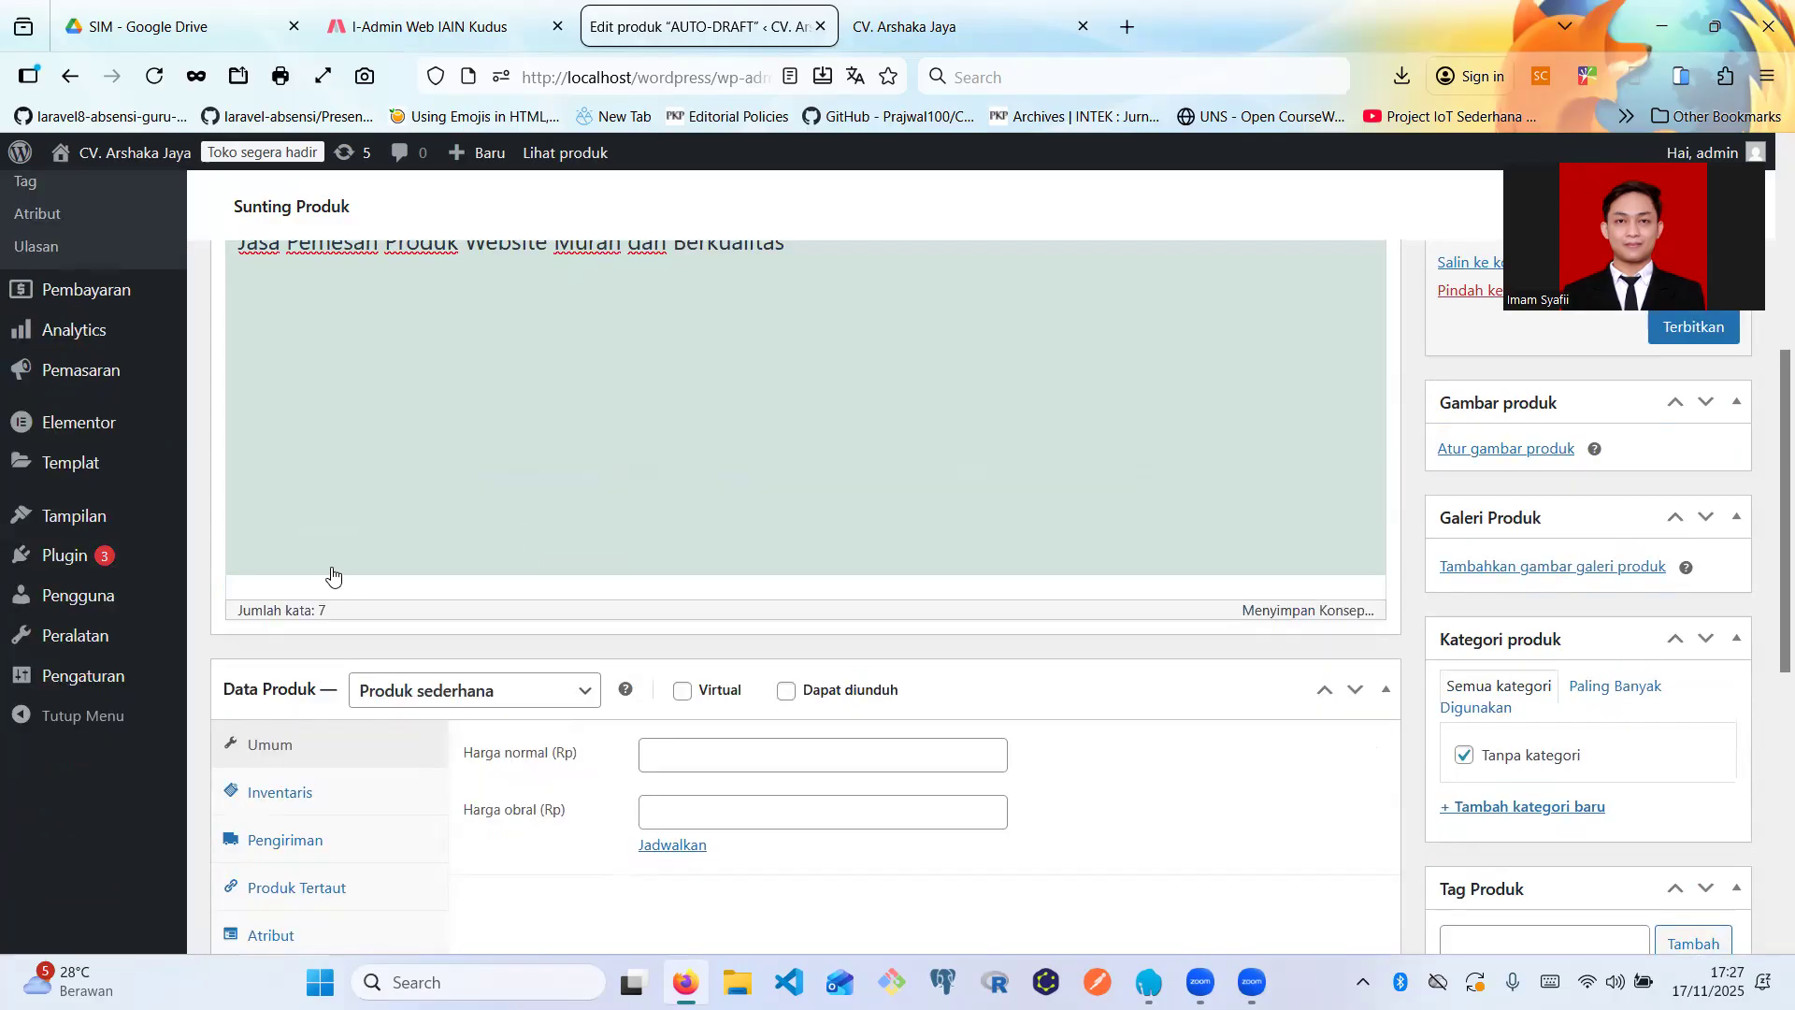
scroll(332, 576, "up", 5)
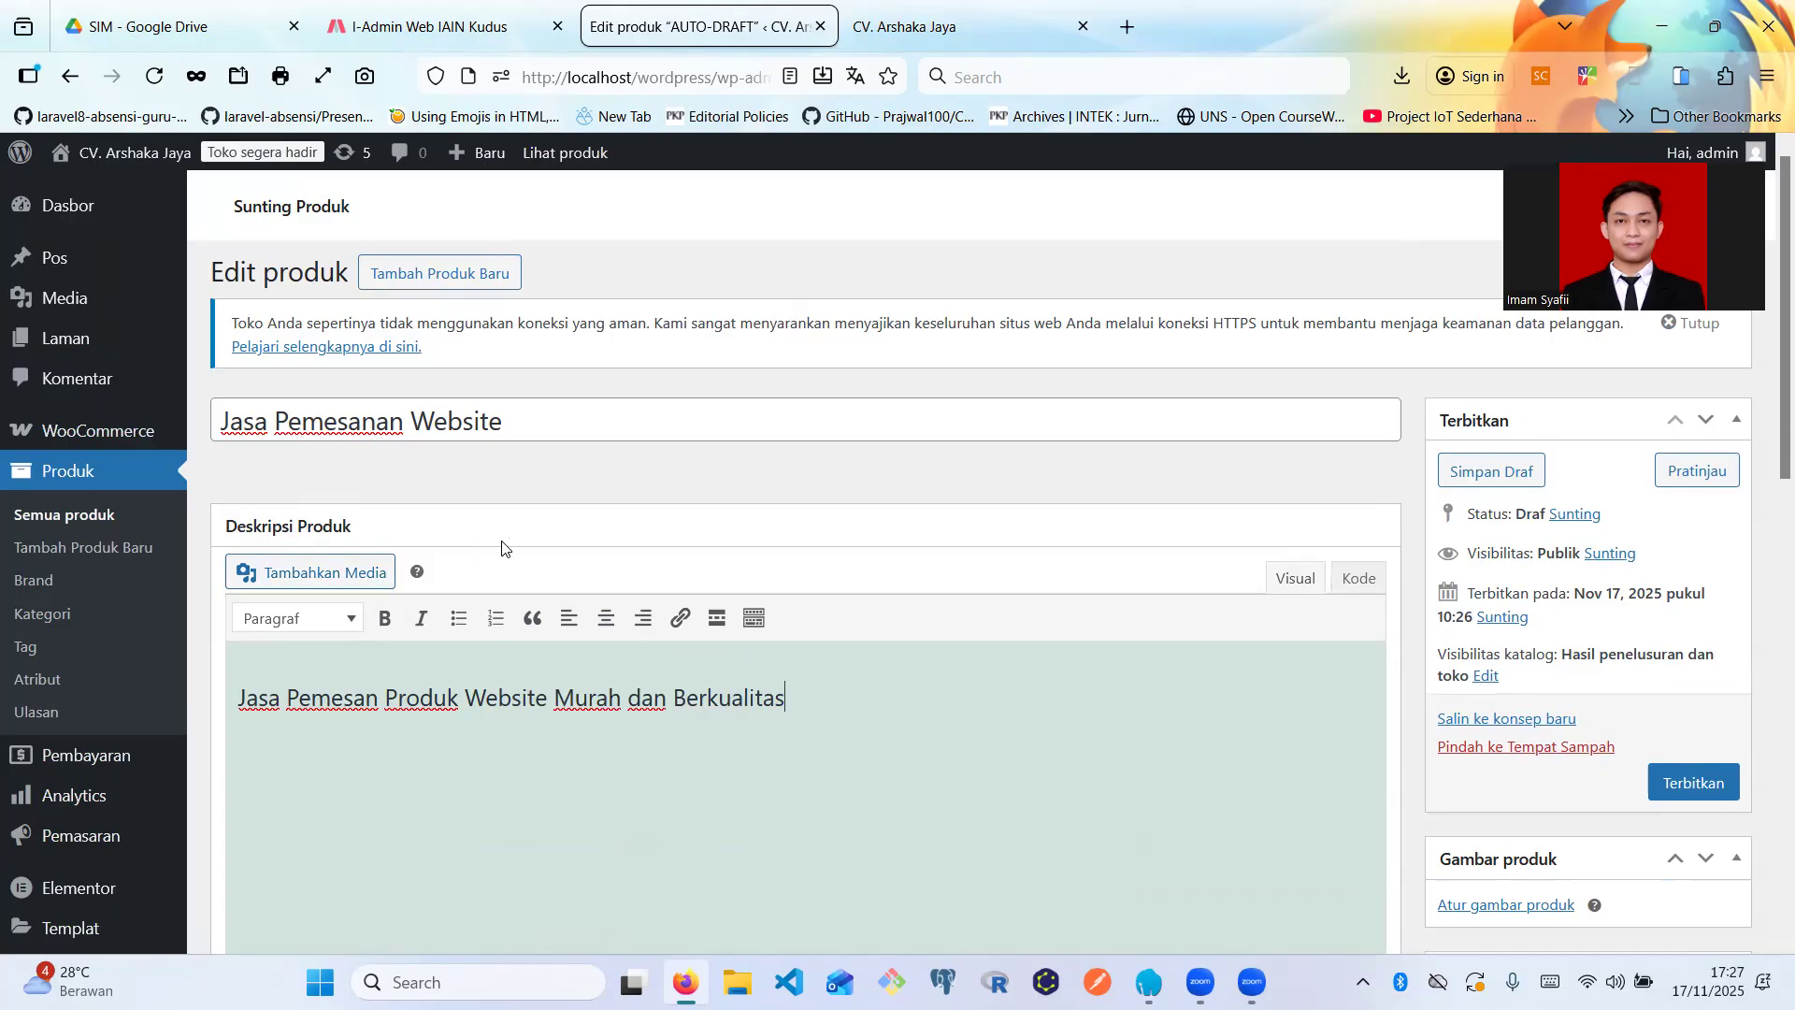
scroll(501, 545, "up", 1)
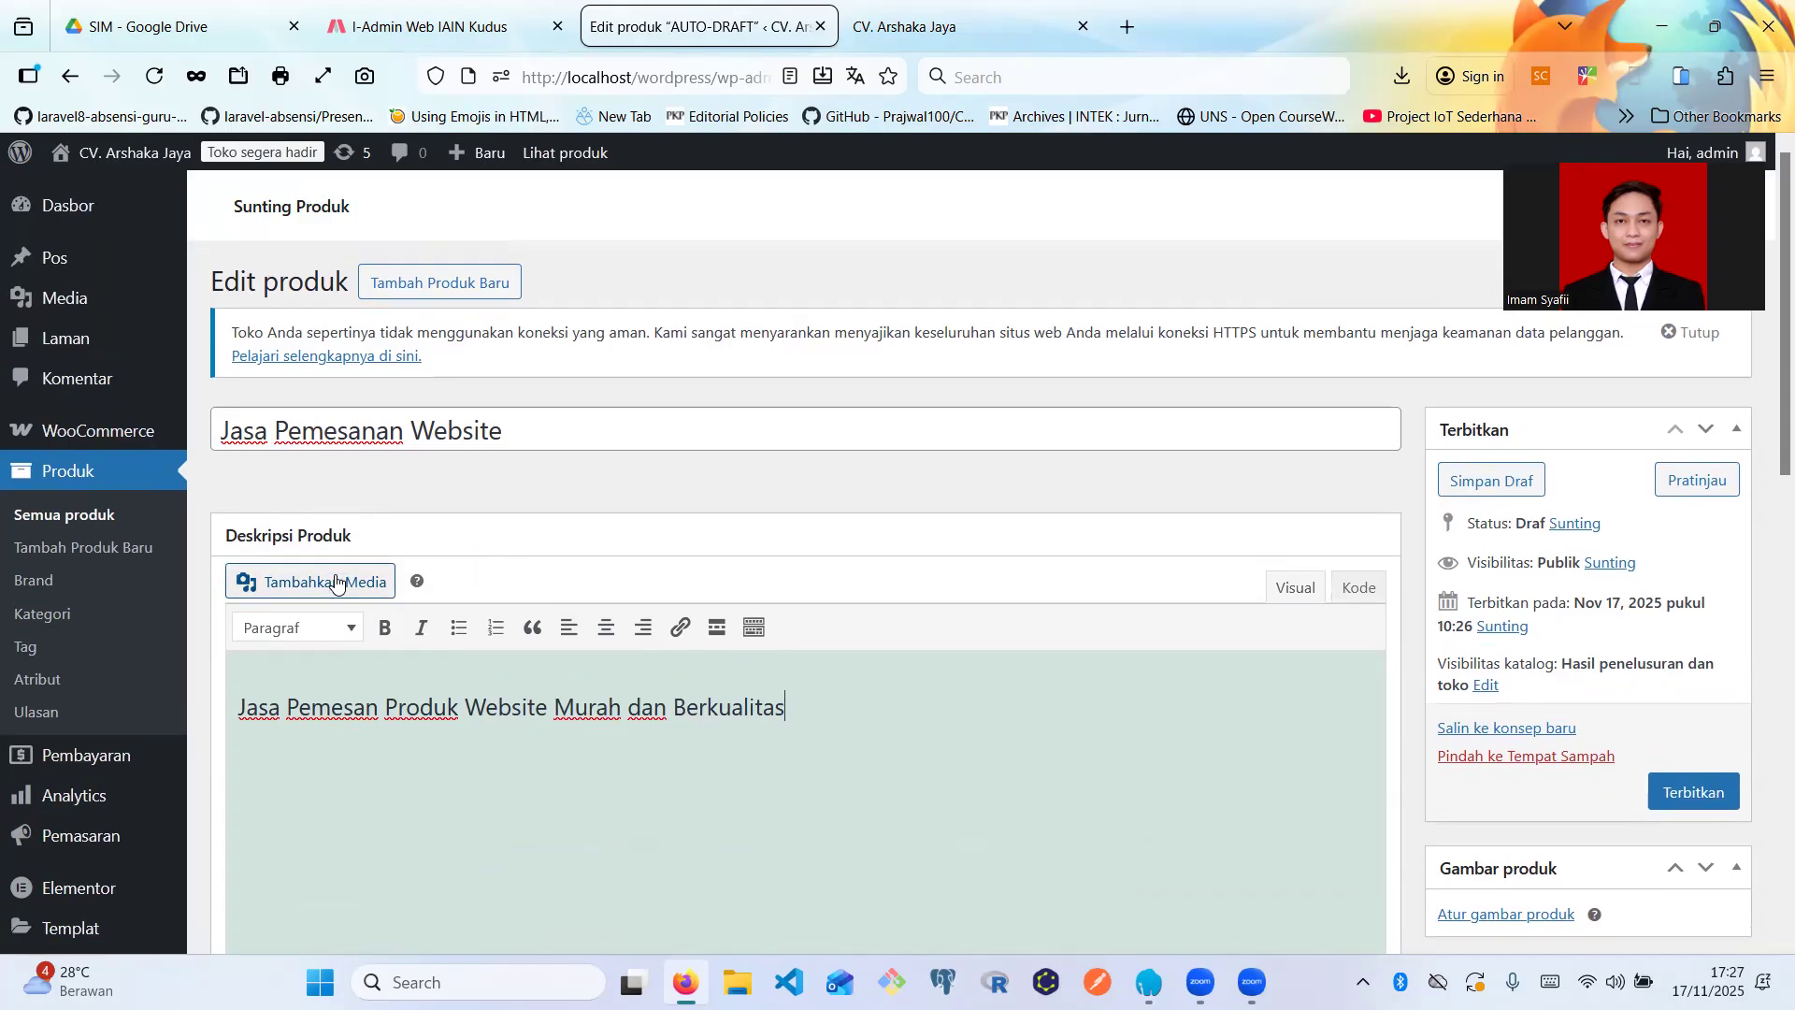
left_click(338, 582)
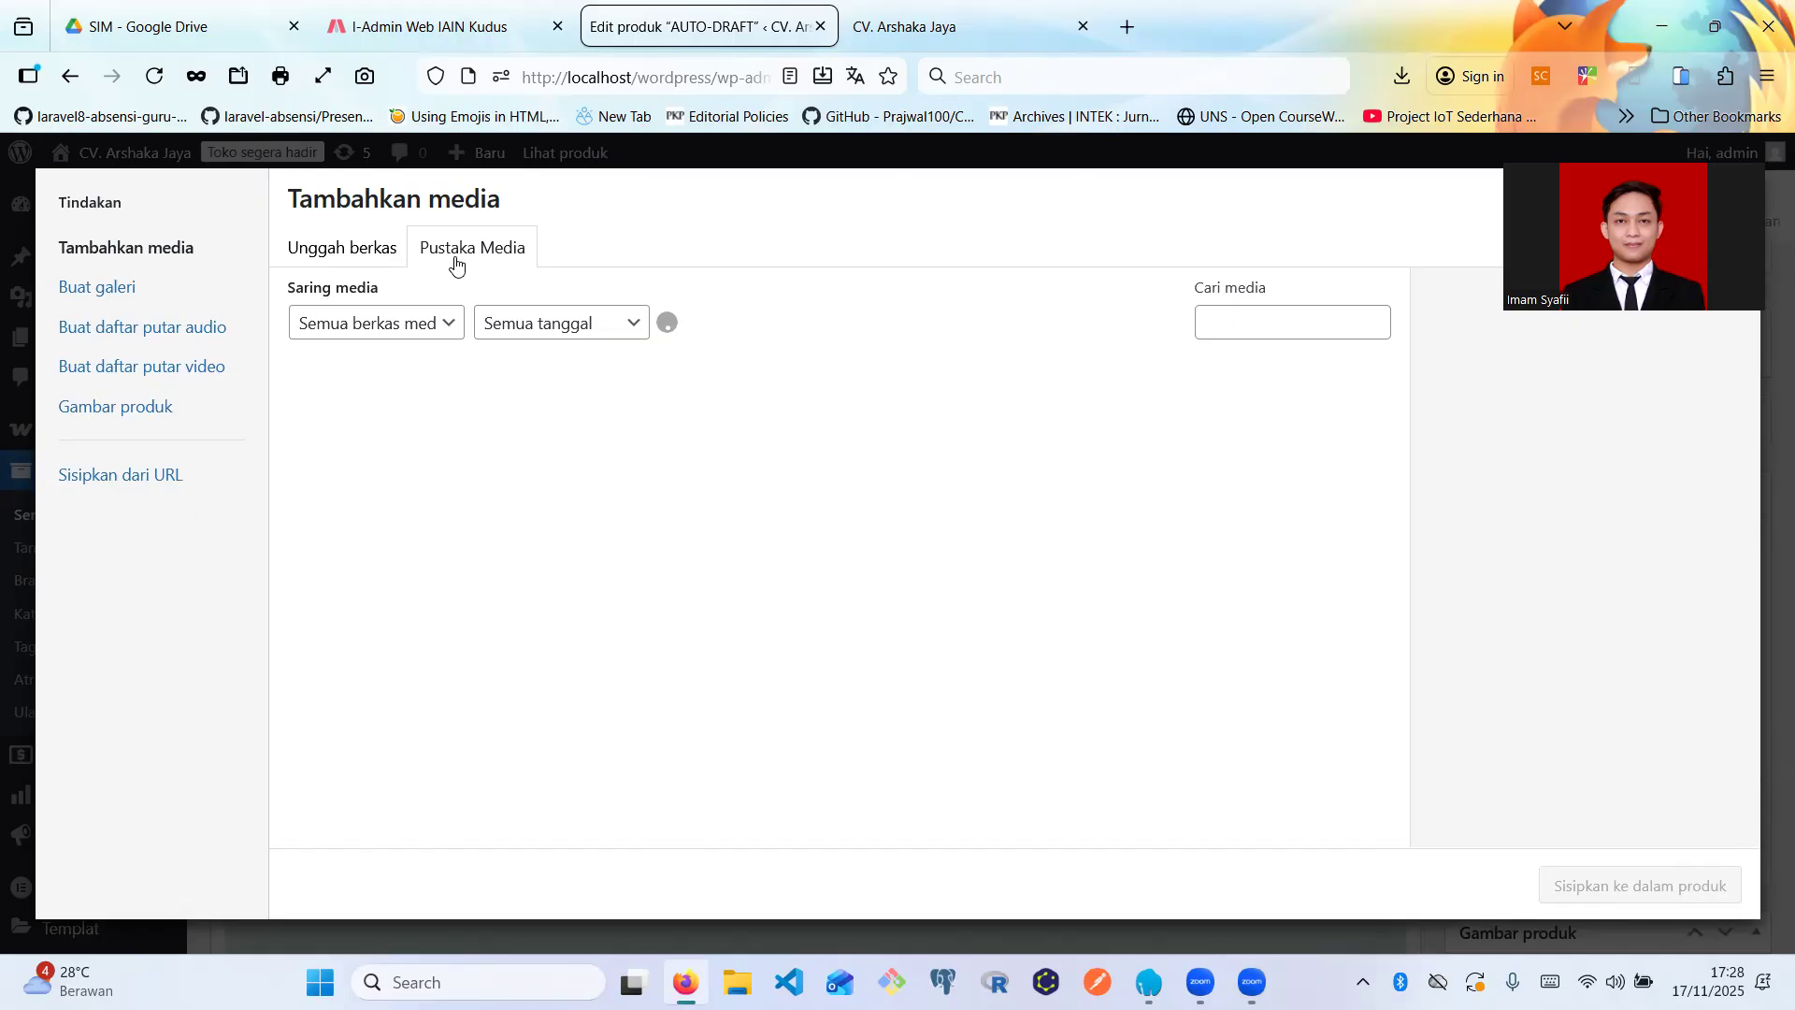
left_click(367, 251)
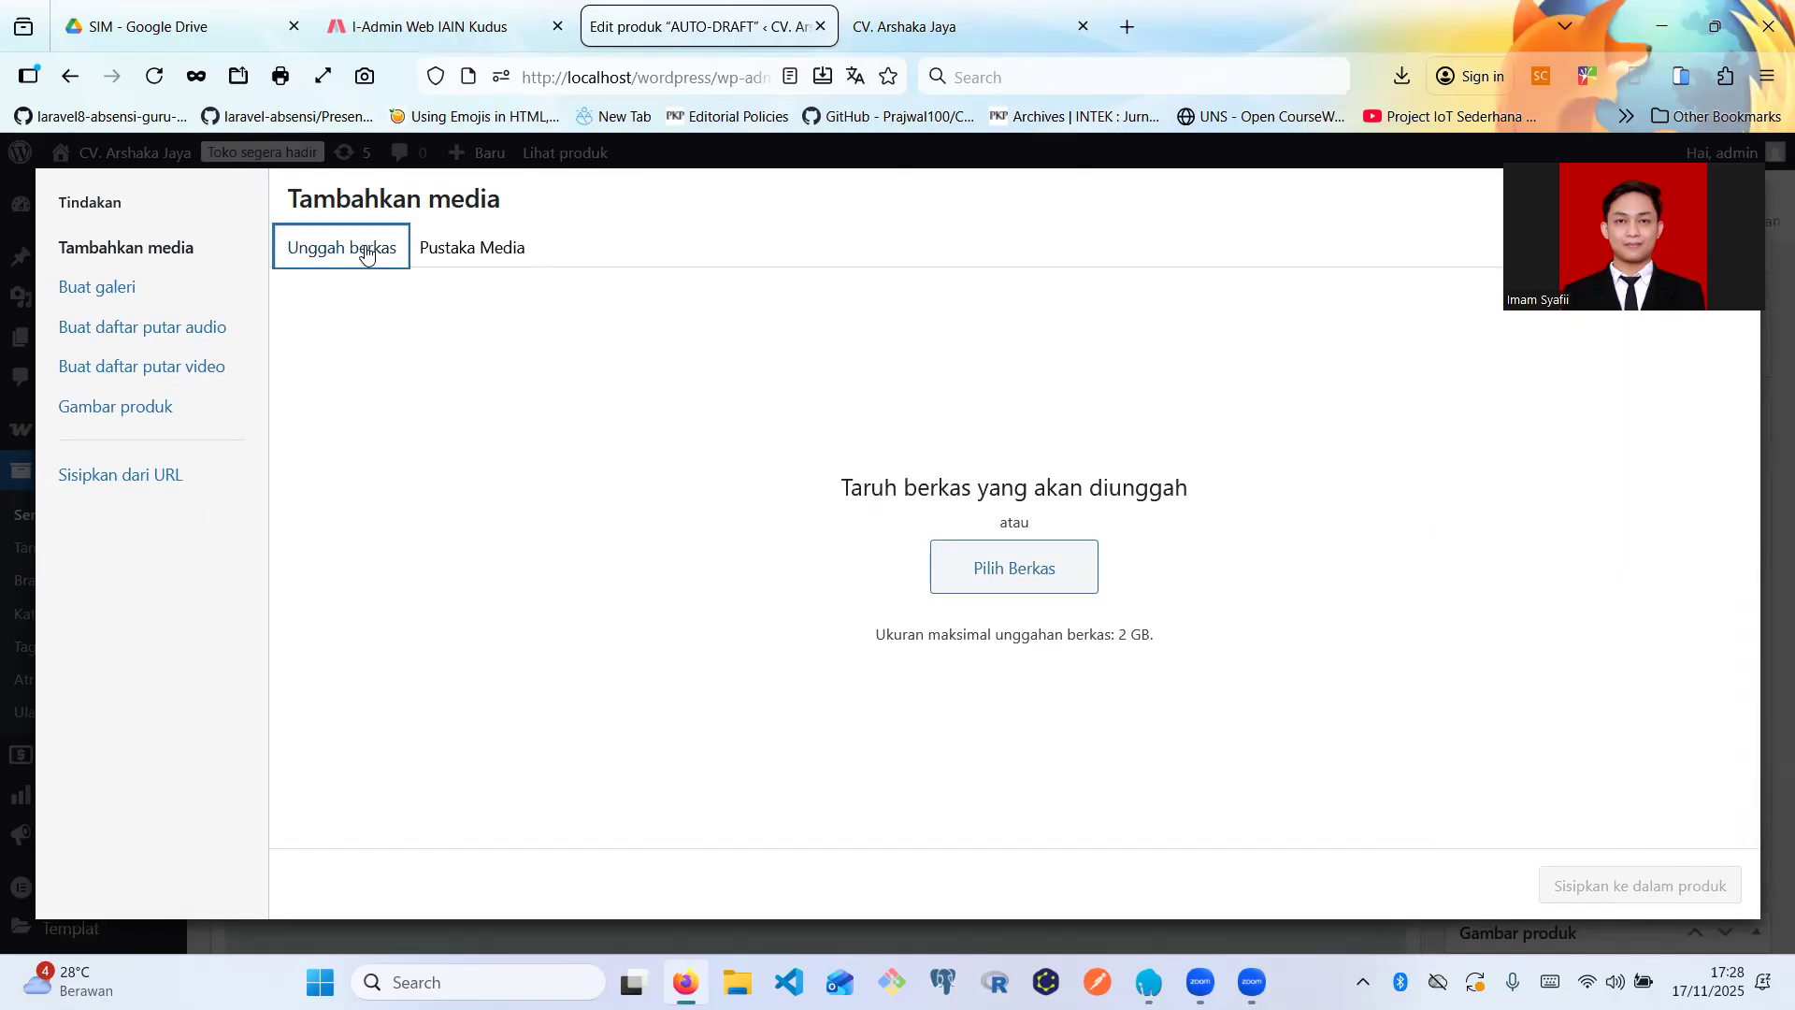
left_click(468, 251)
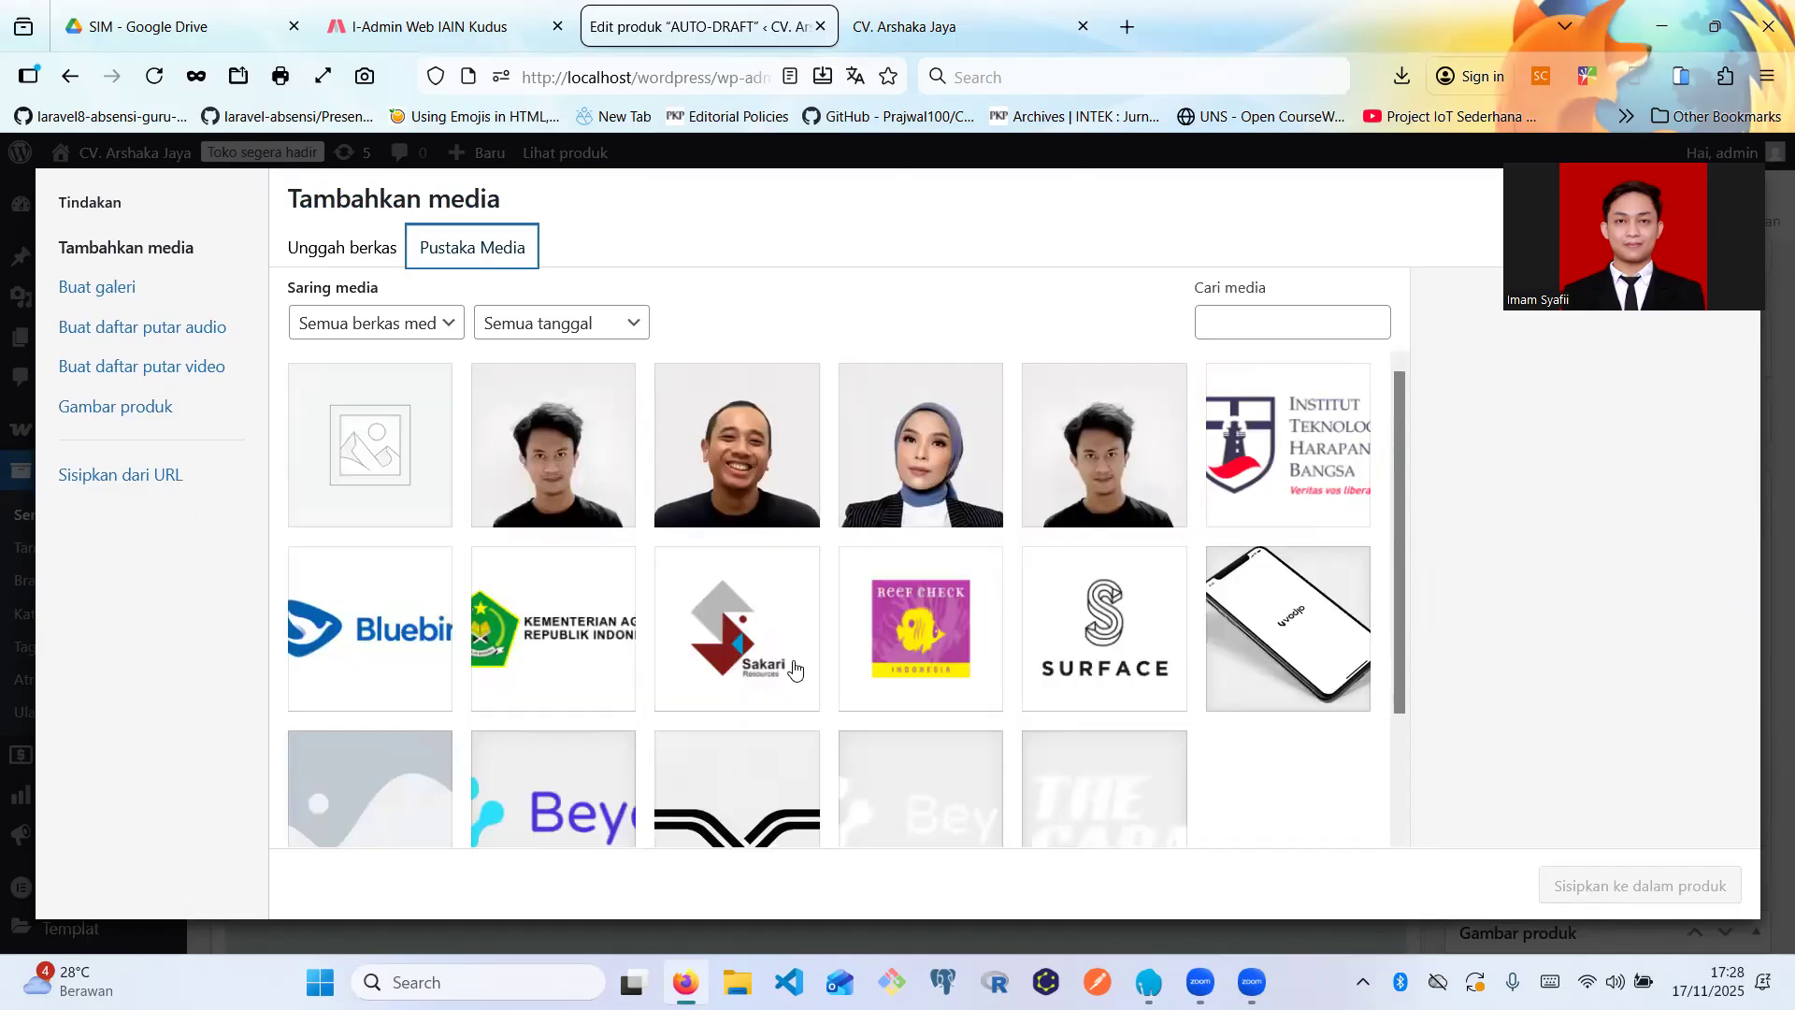
left_click(1103, 646)
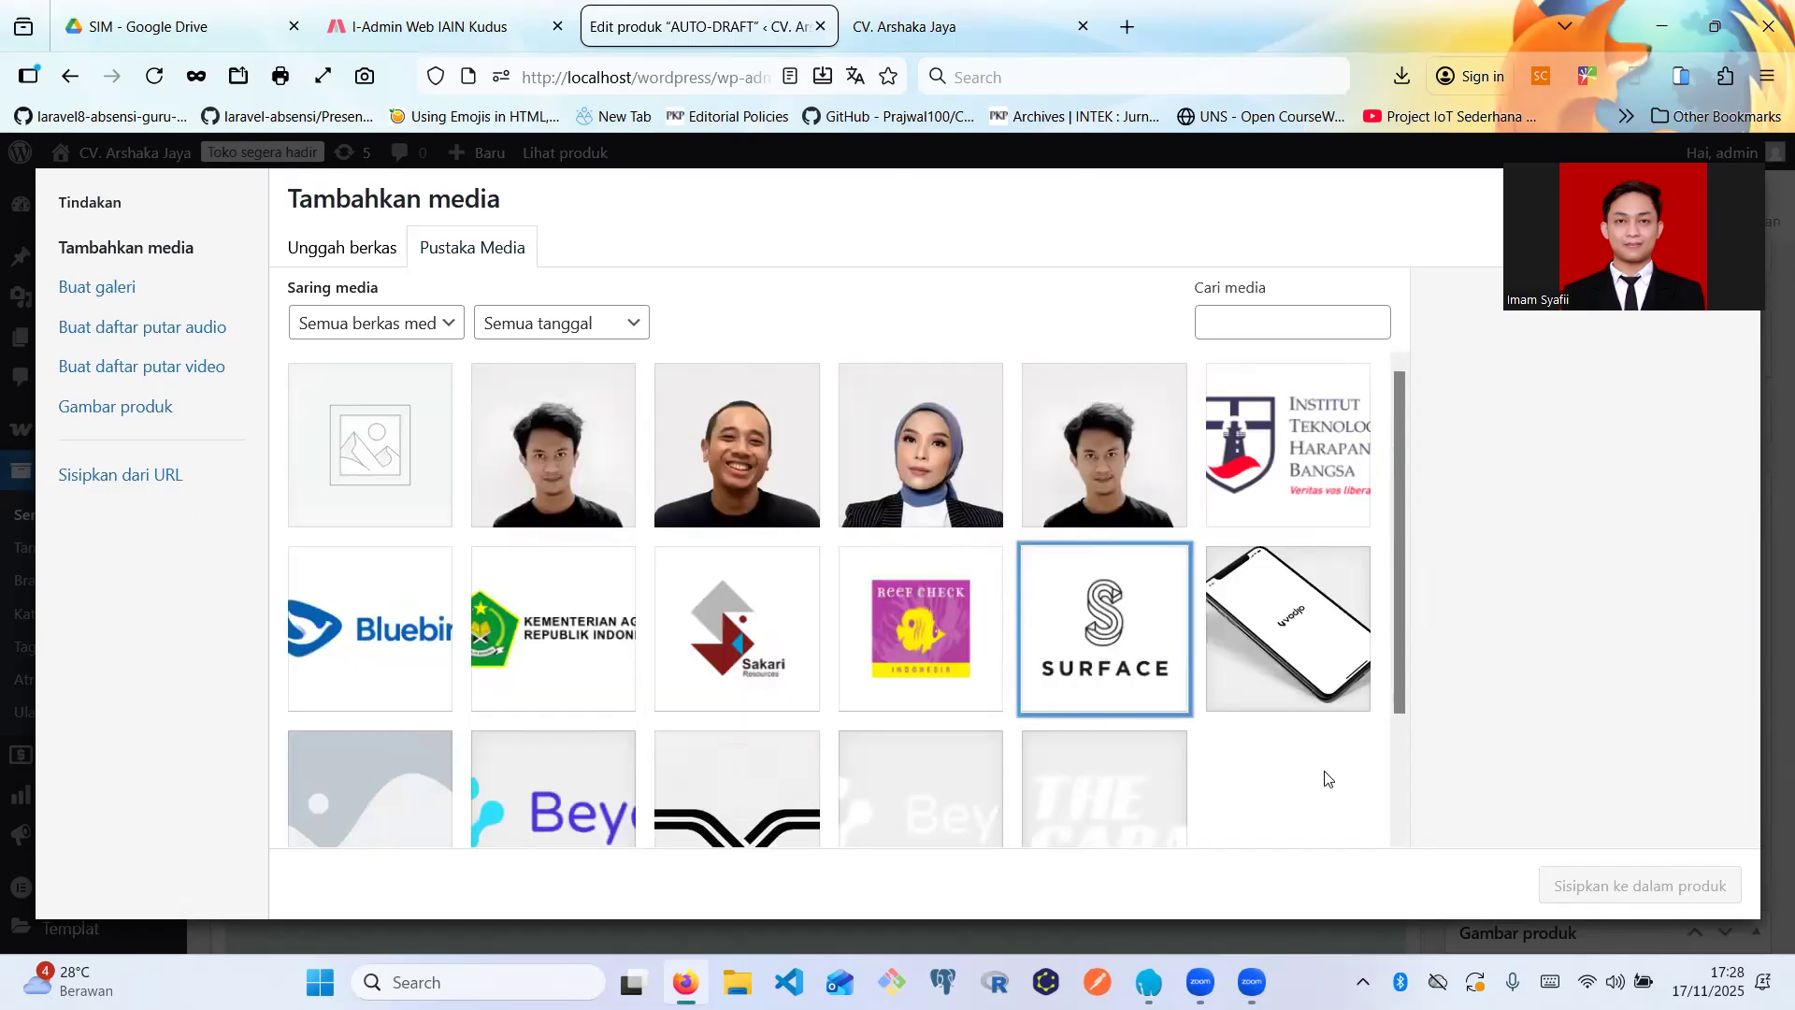
left_click(1597, 886)
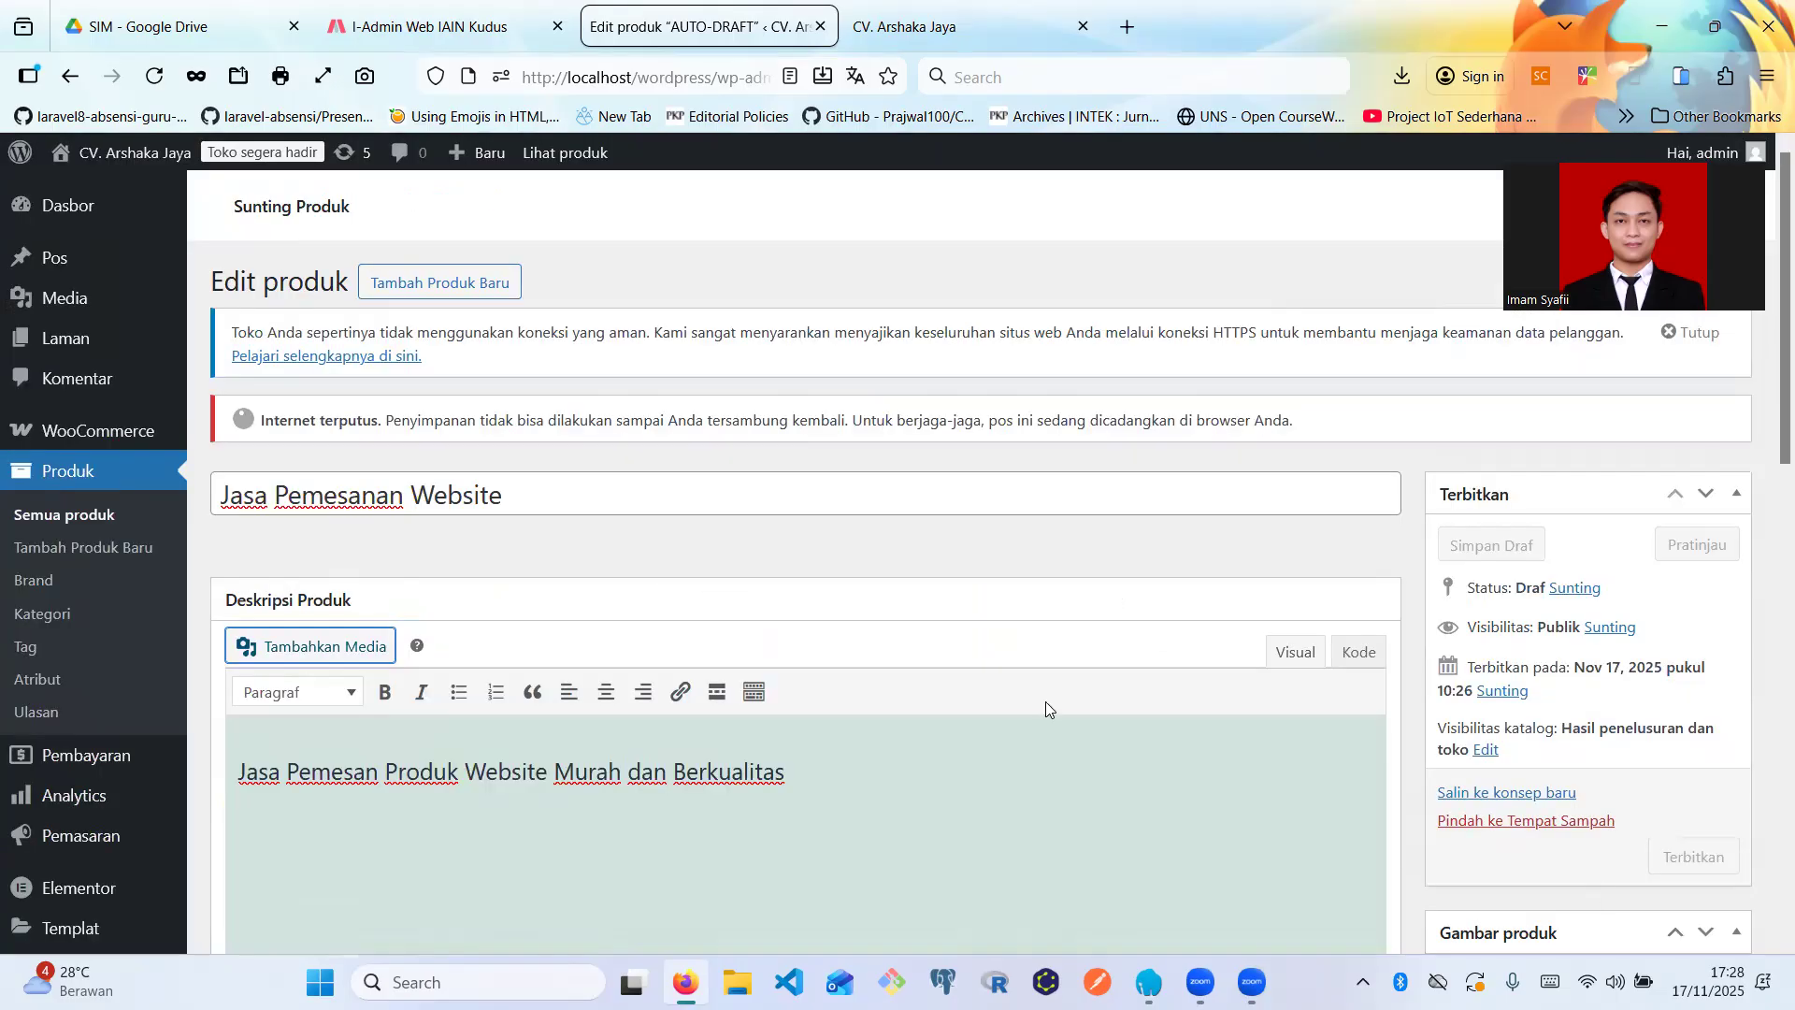
- Check the inserted logo image in the product description and look over the form around it
scroll(790, 638, "down", 3)
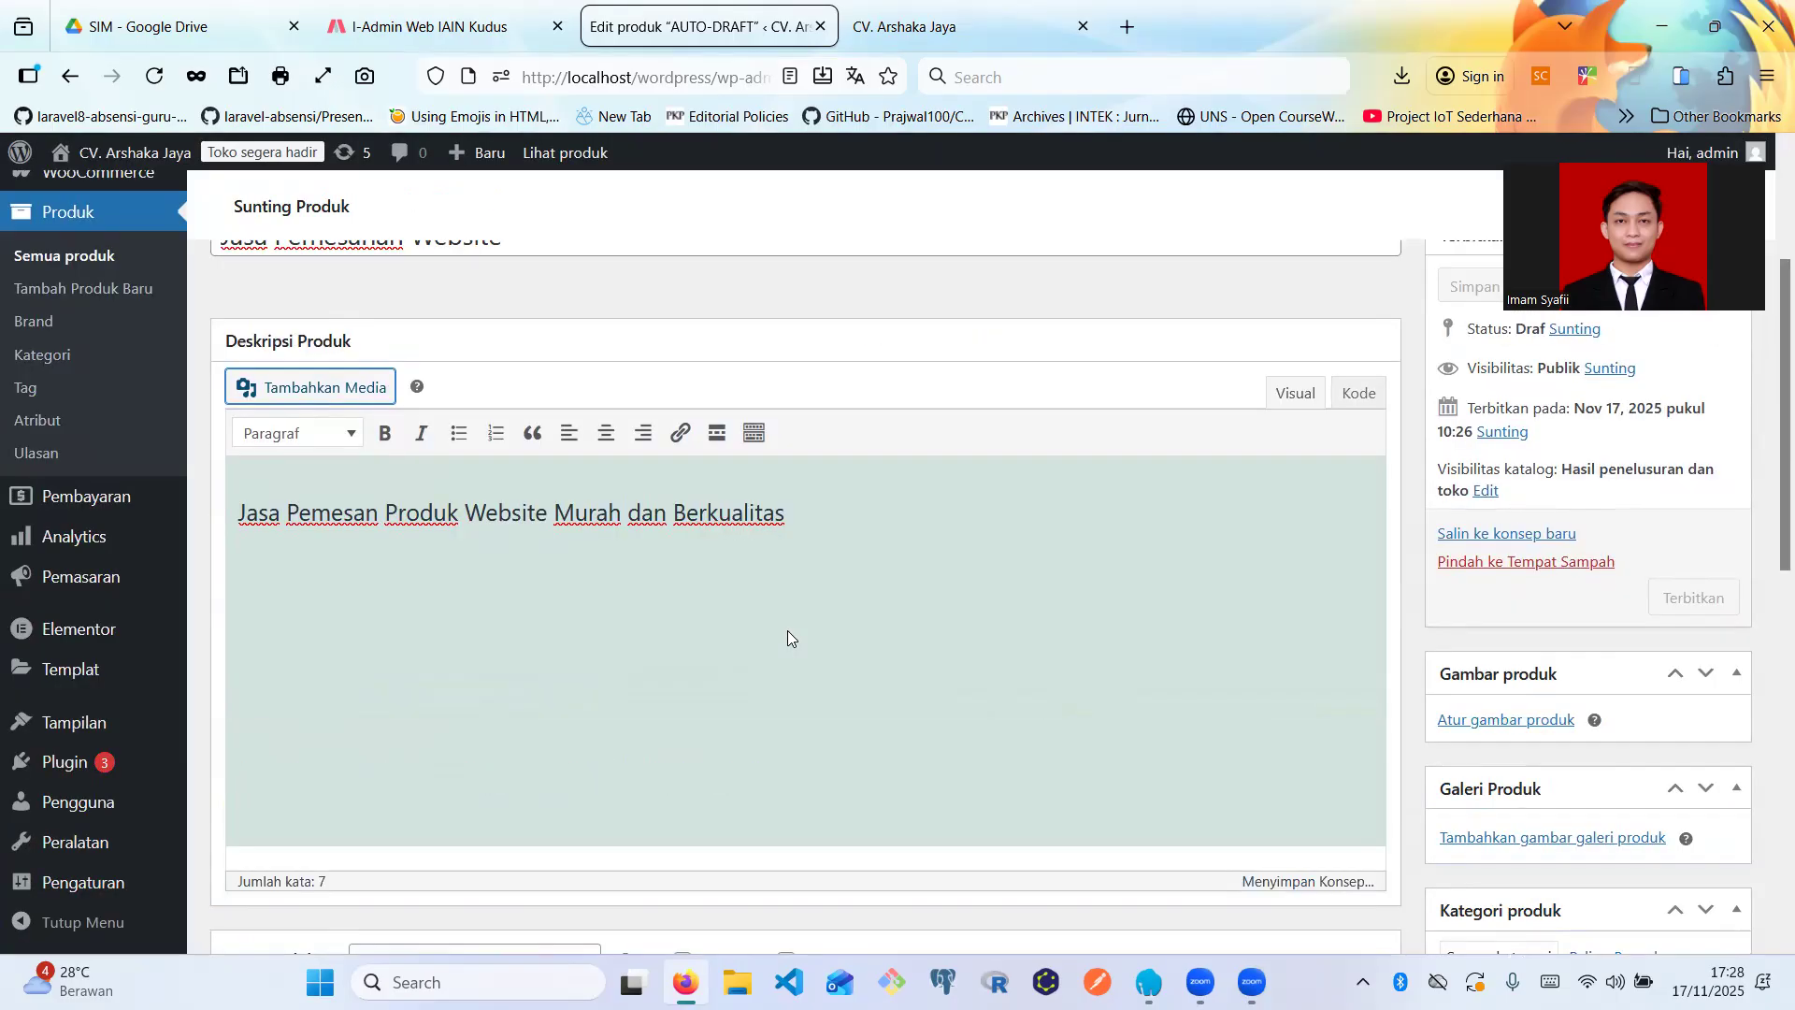
scroll(788, 630, "down", 1)
scroll(542, 505, "down", 3)
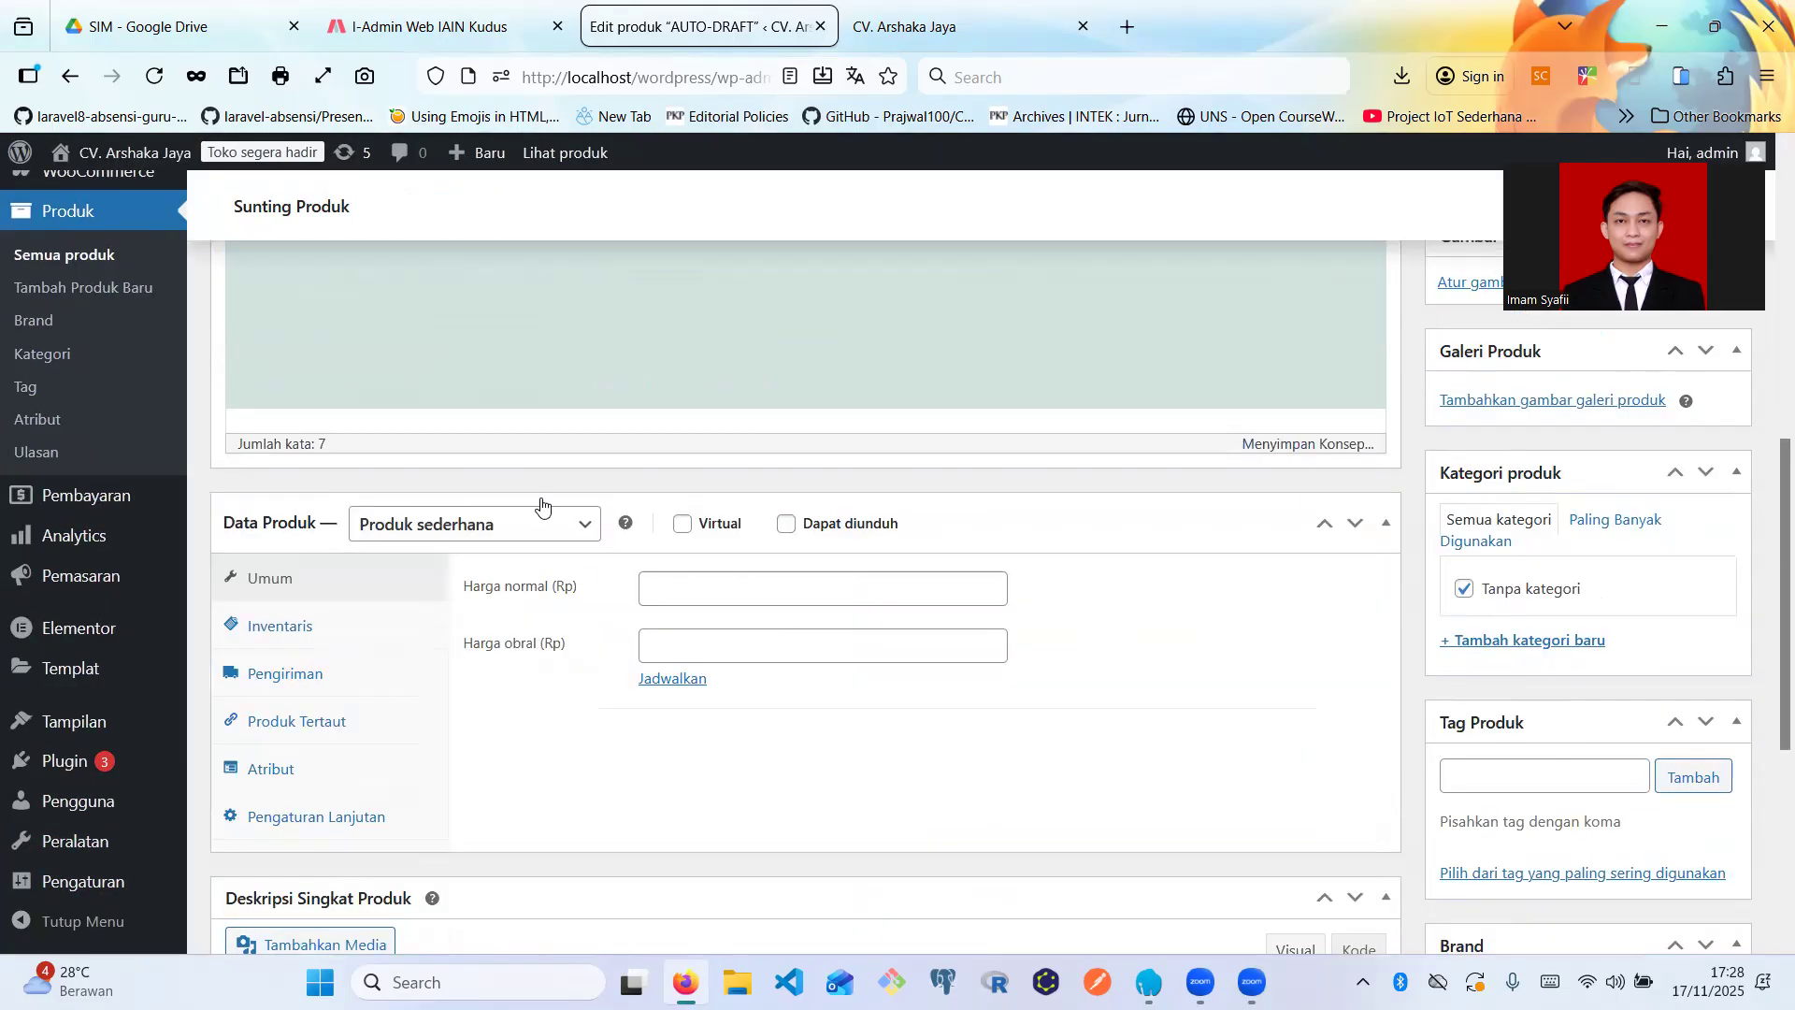
scroll(791, 397, "up", 8)
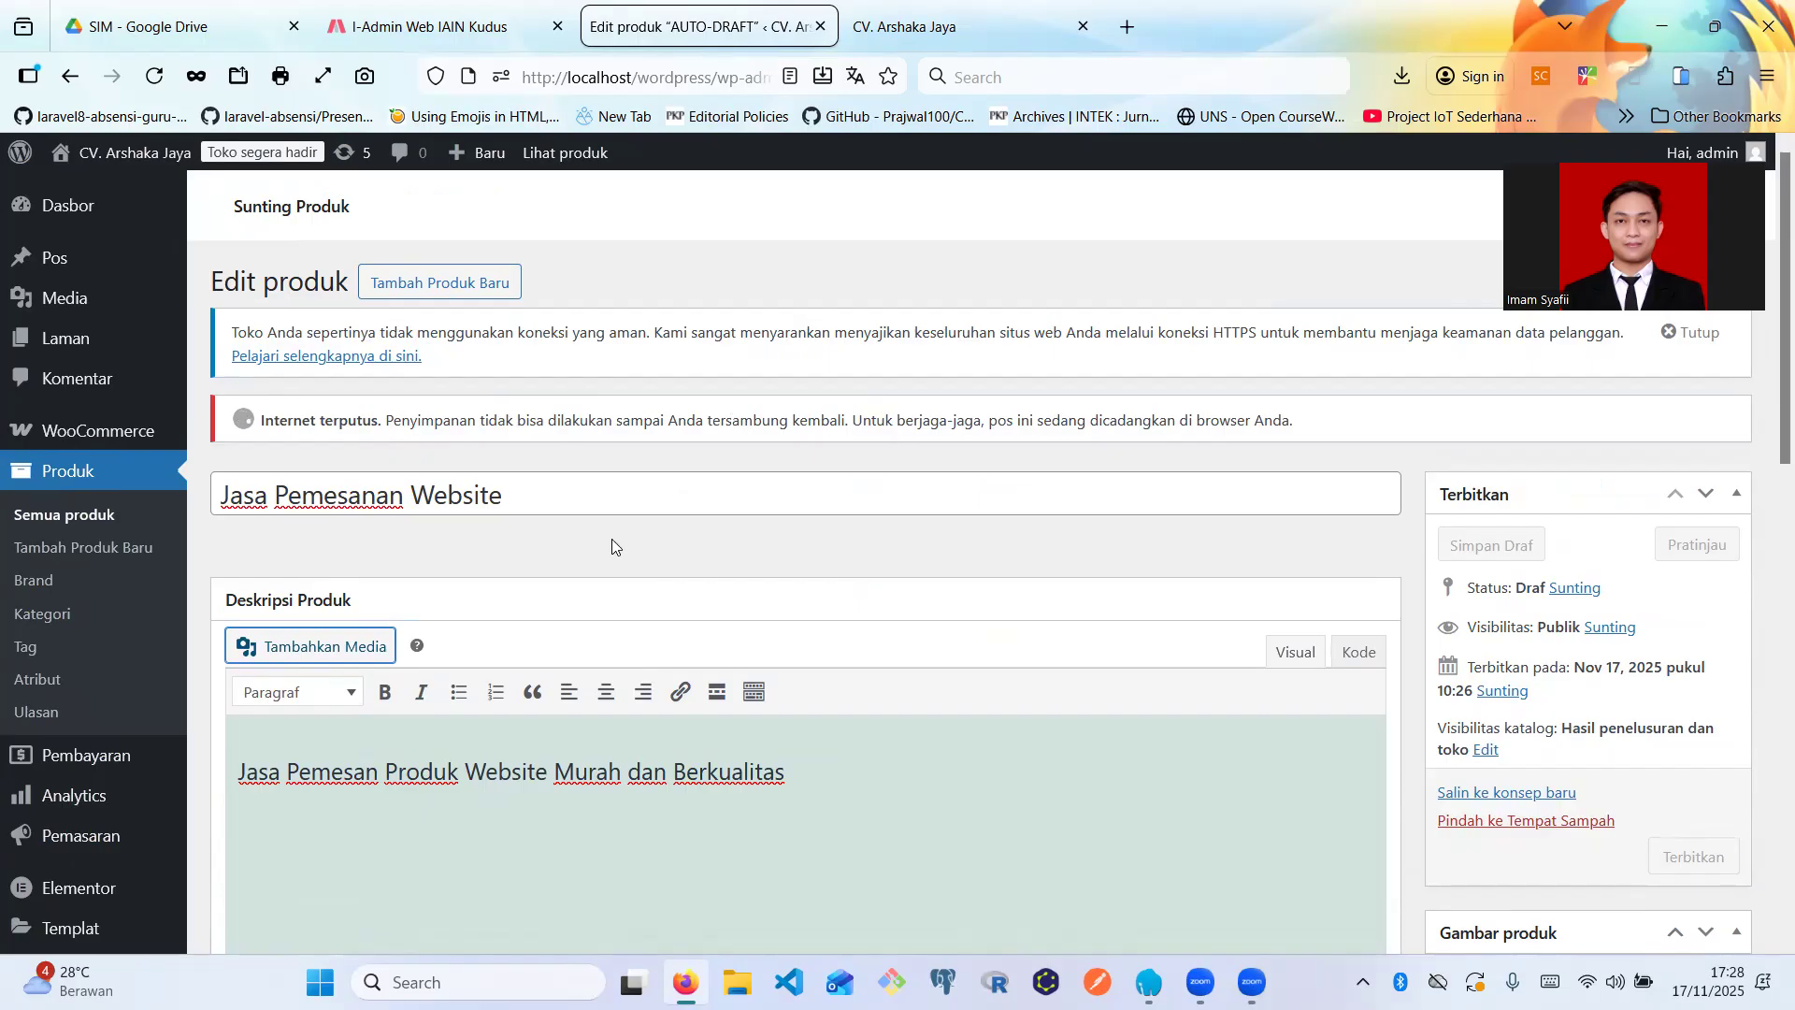
scroll(613, 545, "down", 1)
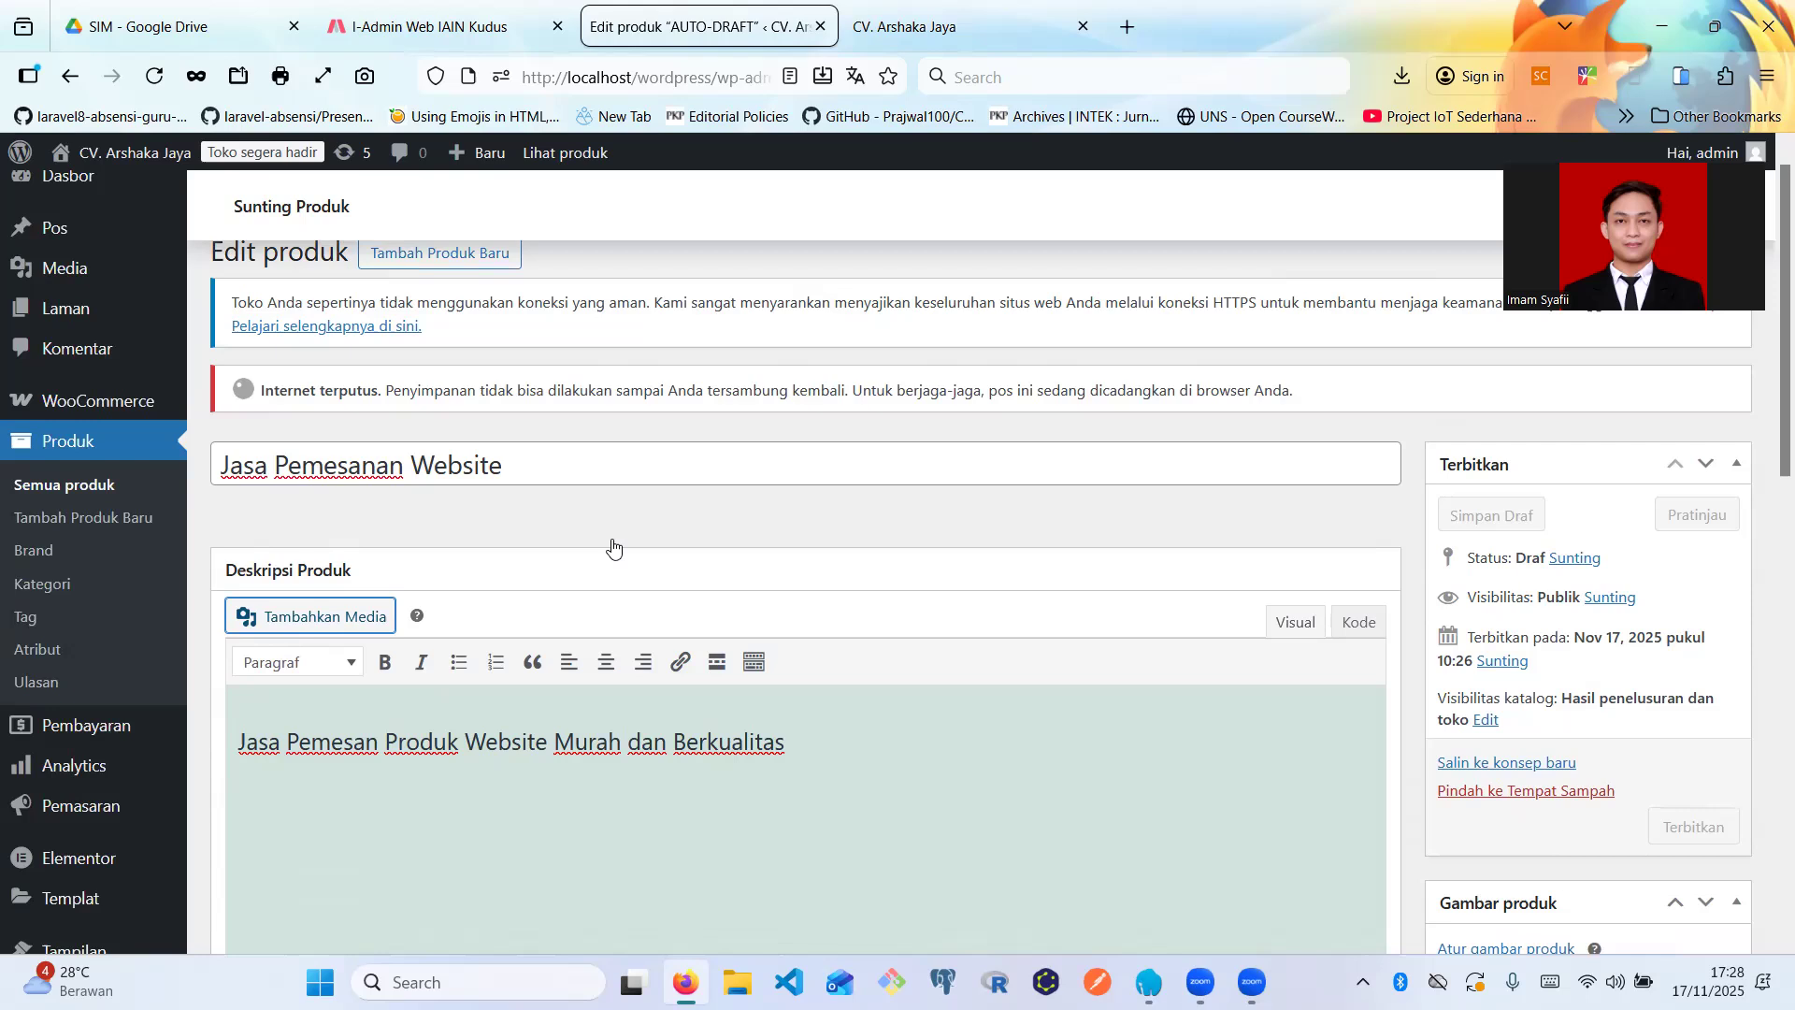
scroll(739, 488, "down", 3)
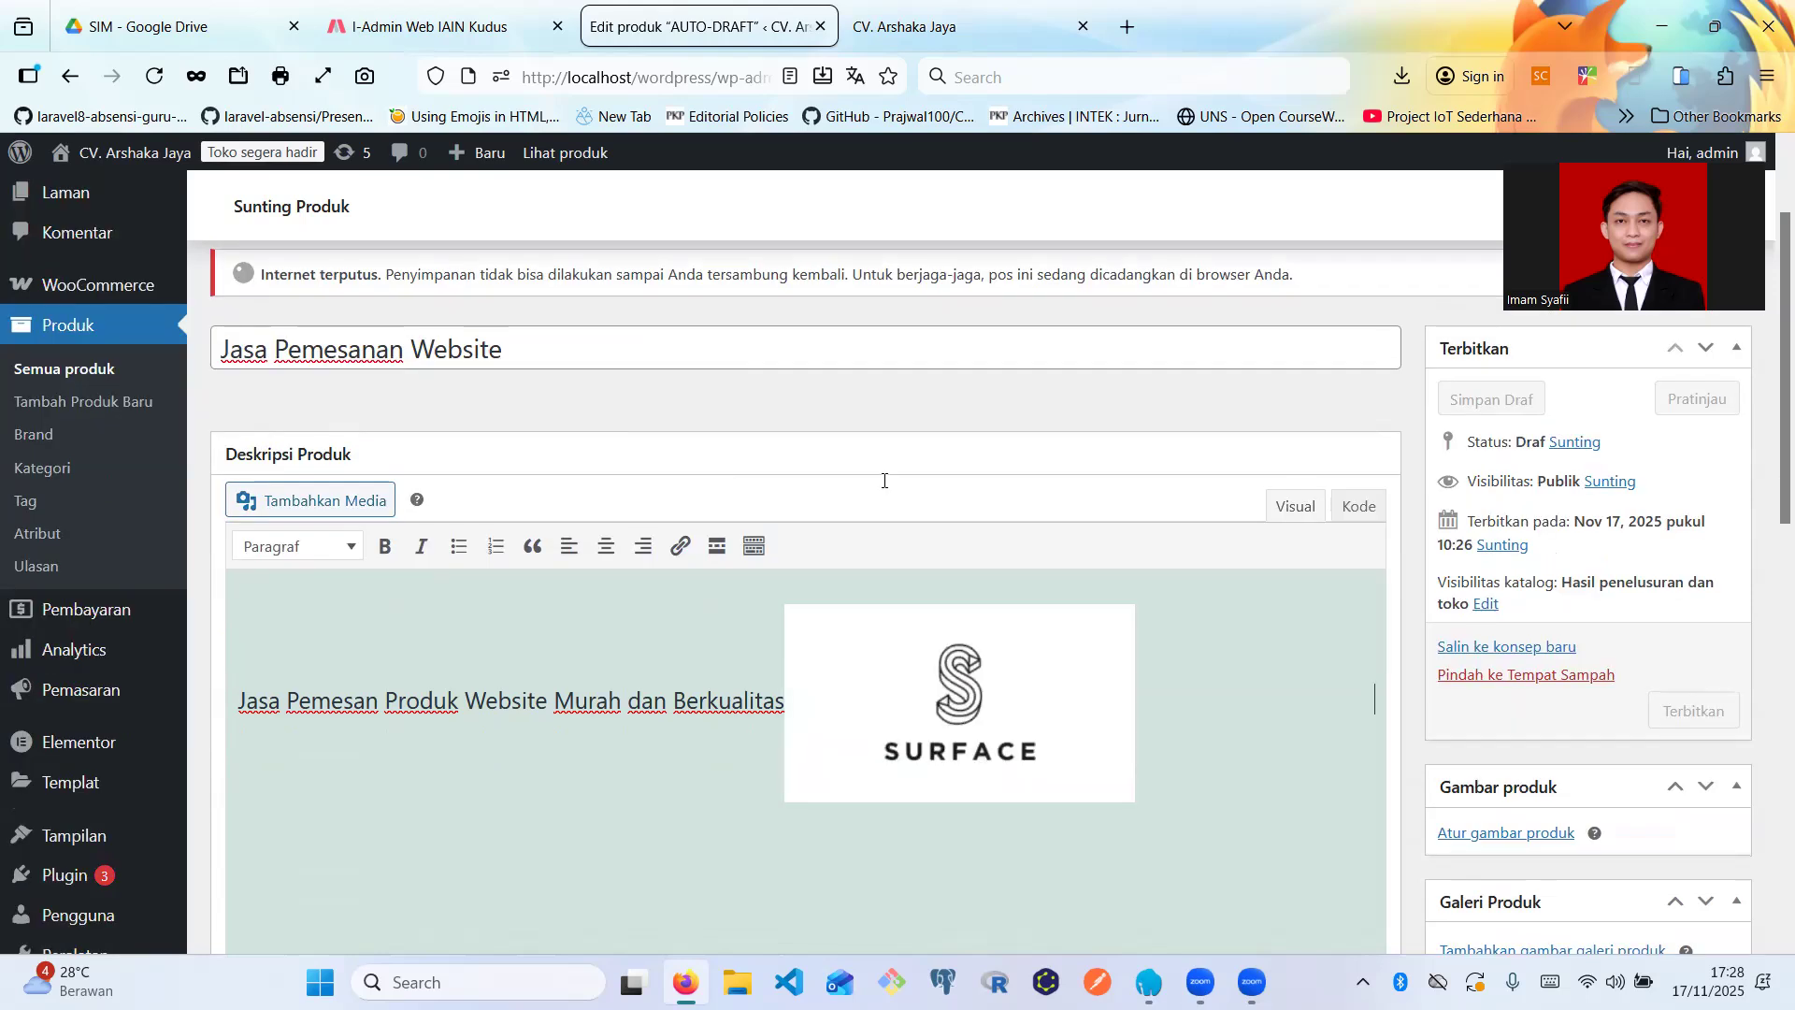
scroll(934, 479, "down", 5)
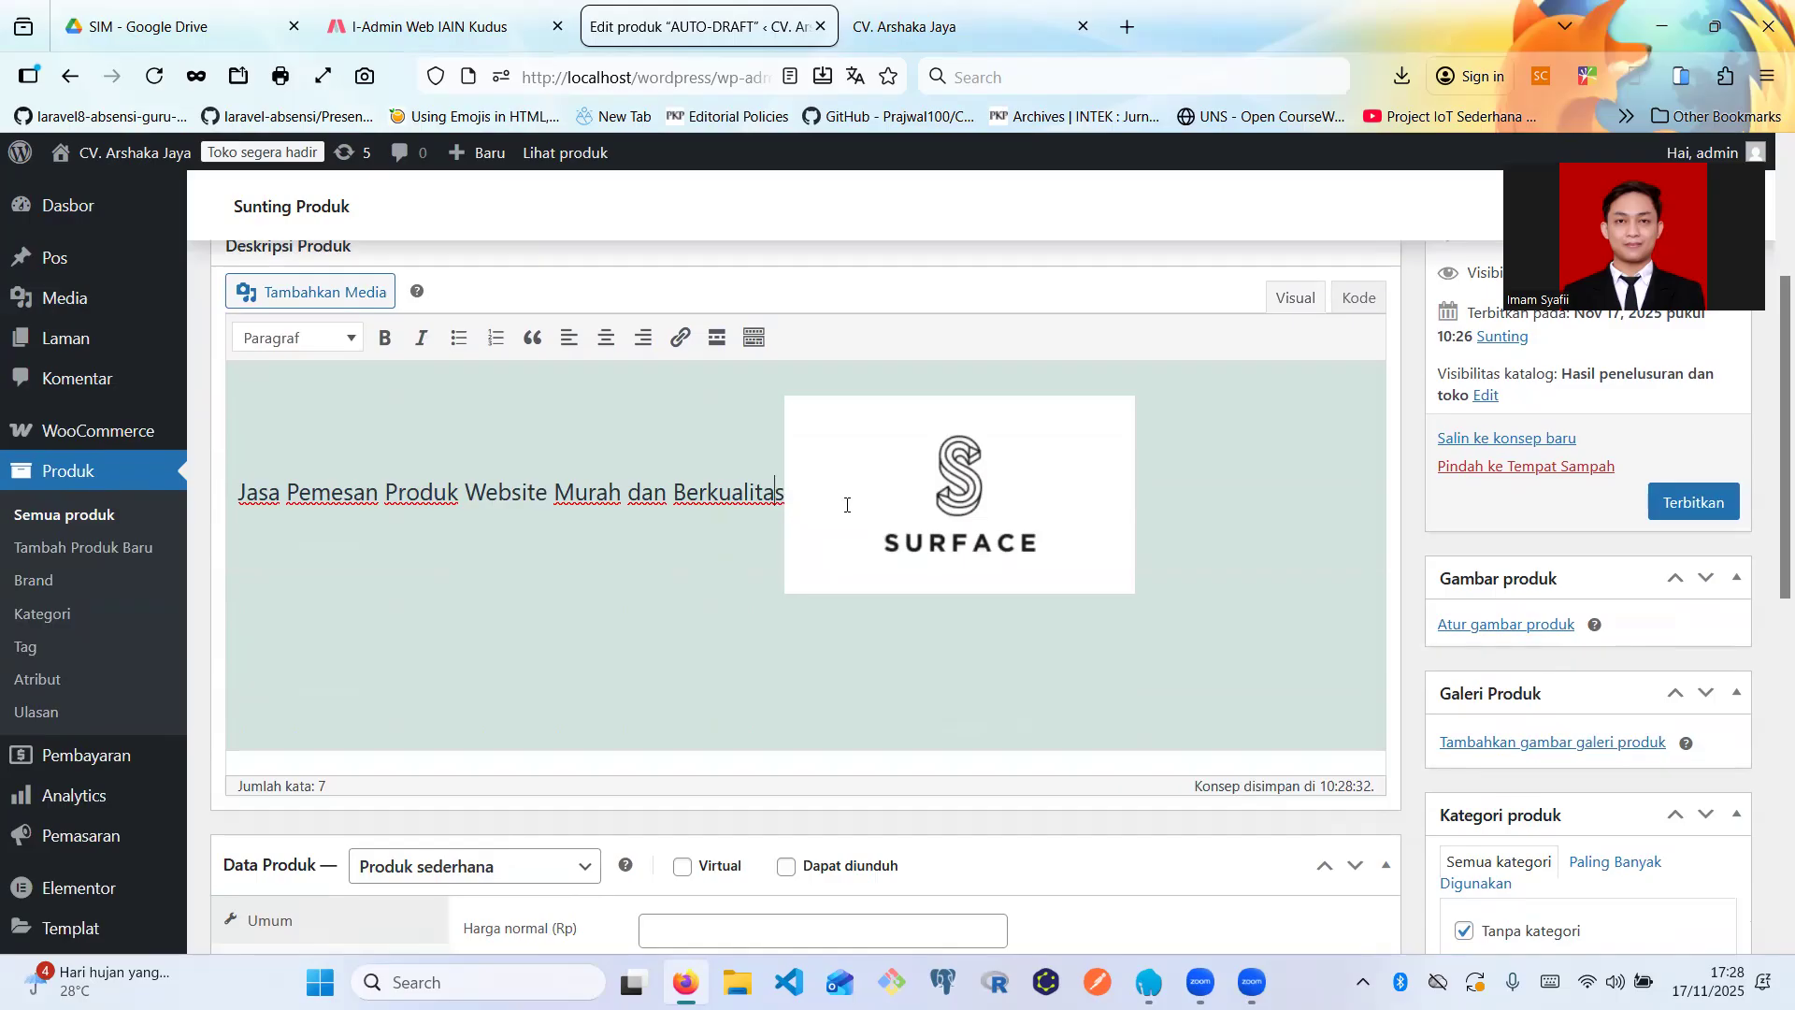
left_click(883, 508)
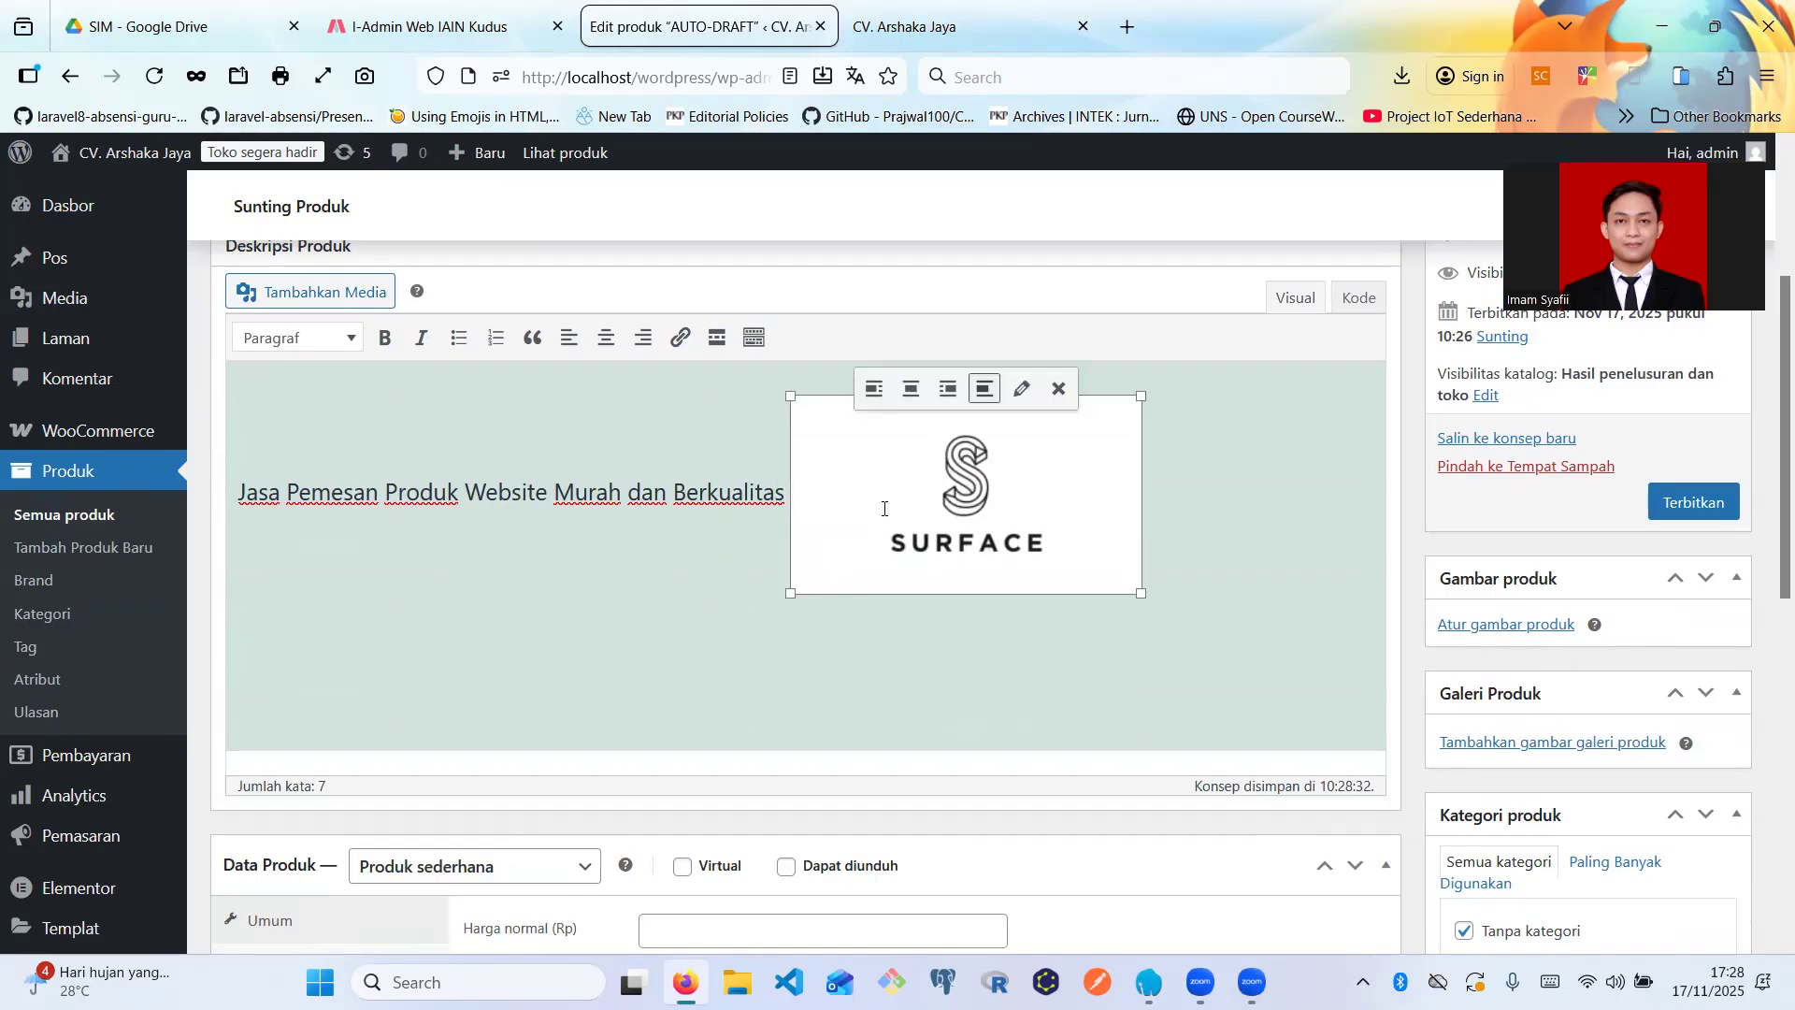
scroll(883, 509, "down", 2)
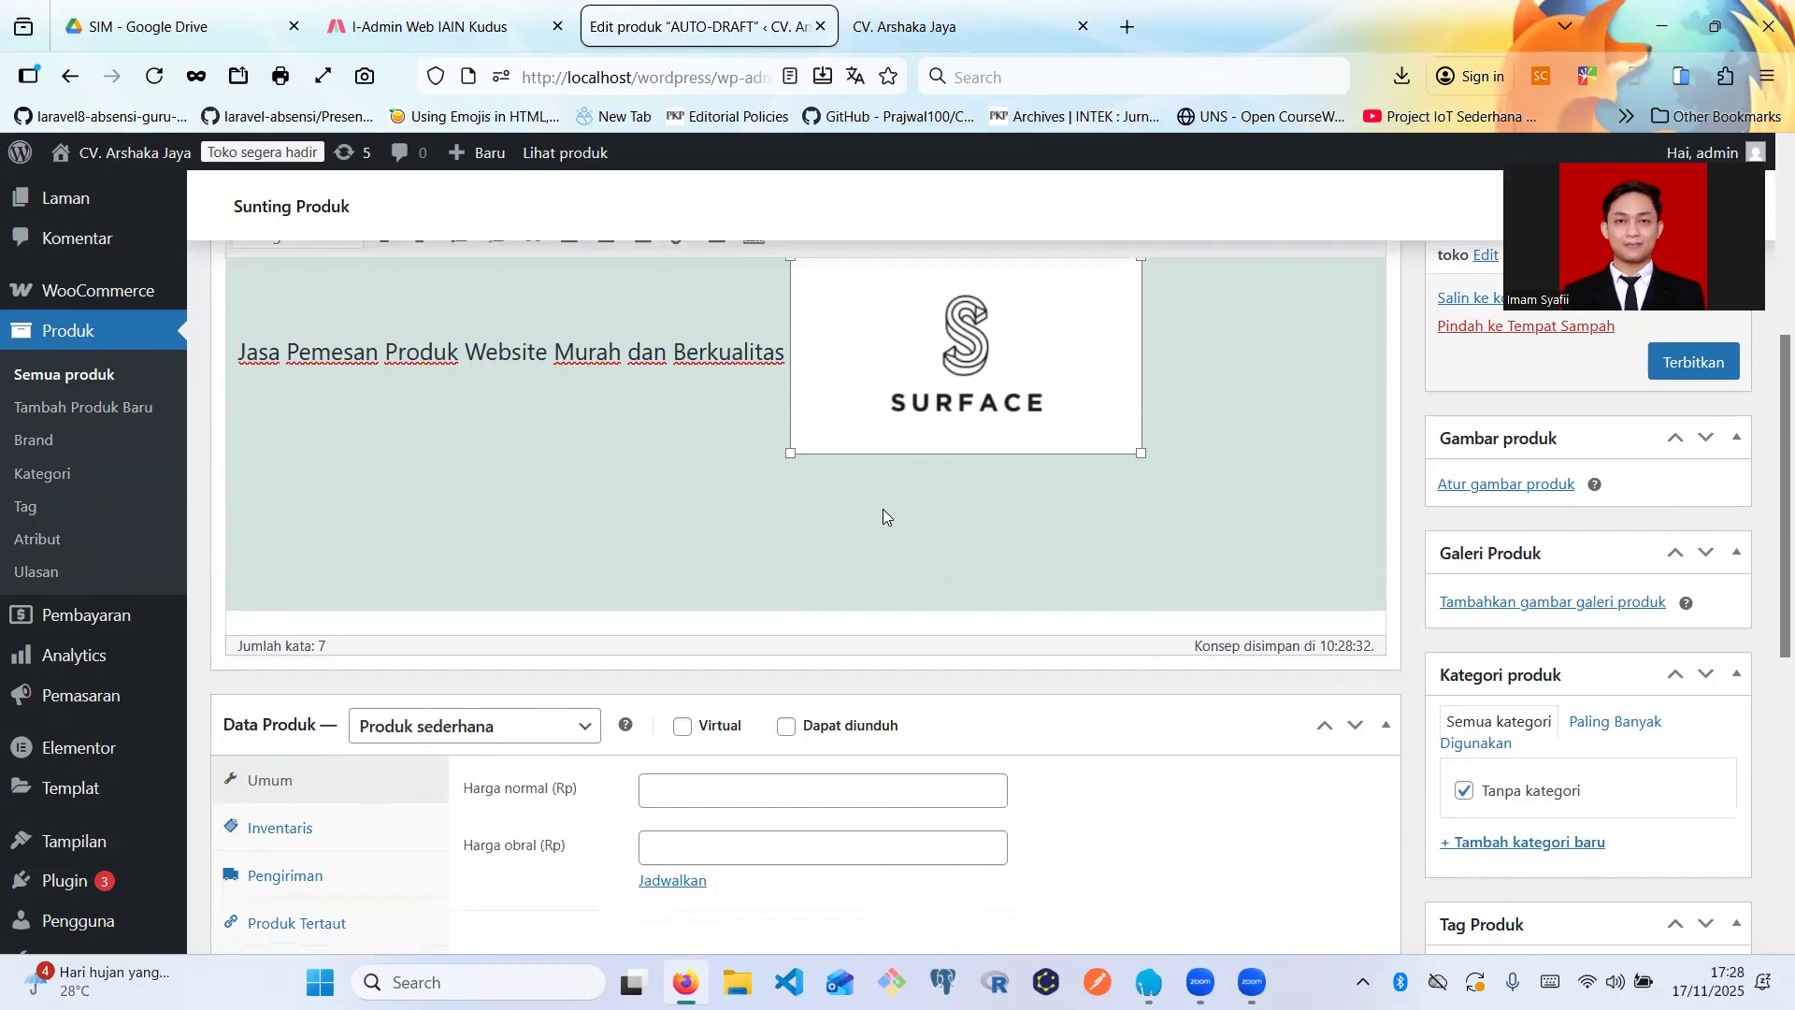
scroll(883, 508, "up", 1)
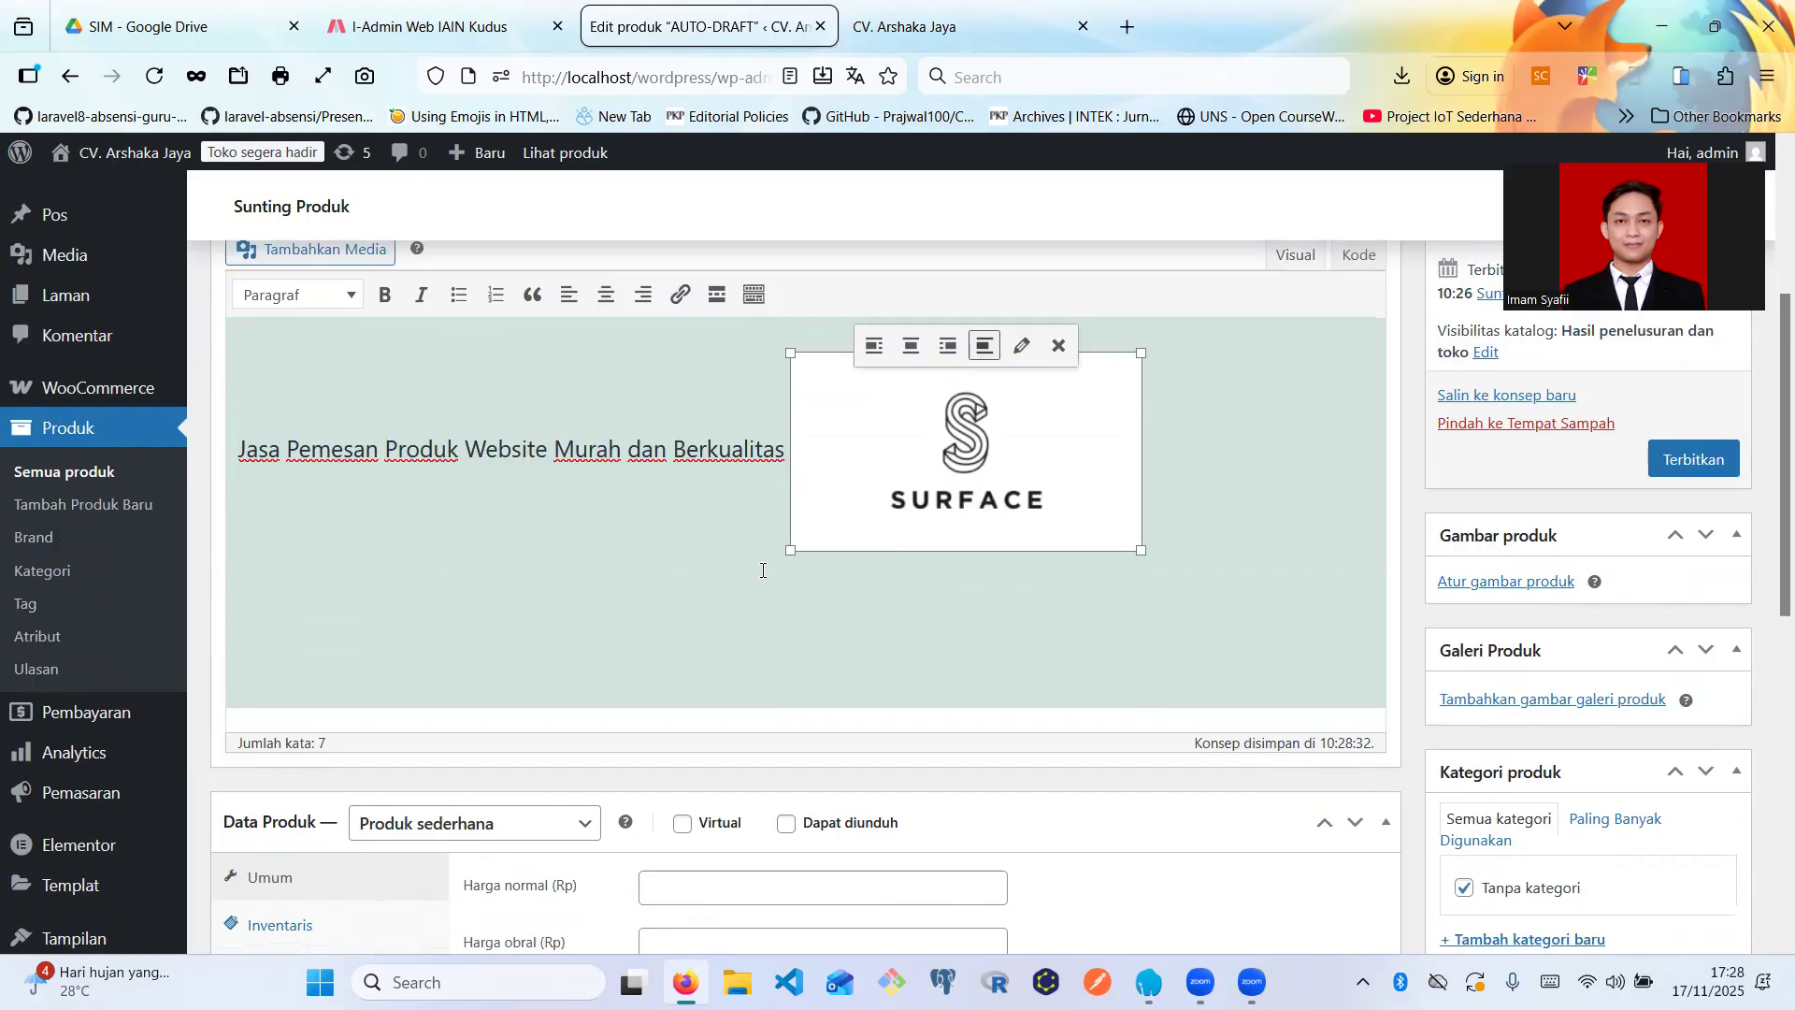
- Set the product's normal price (Harga normal) to 2500000 and its sale price (Harga obral) to 2000000
scroll(763, 570, "down", 4)
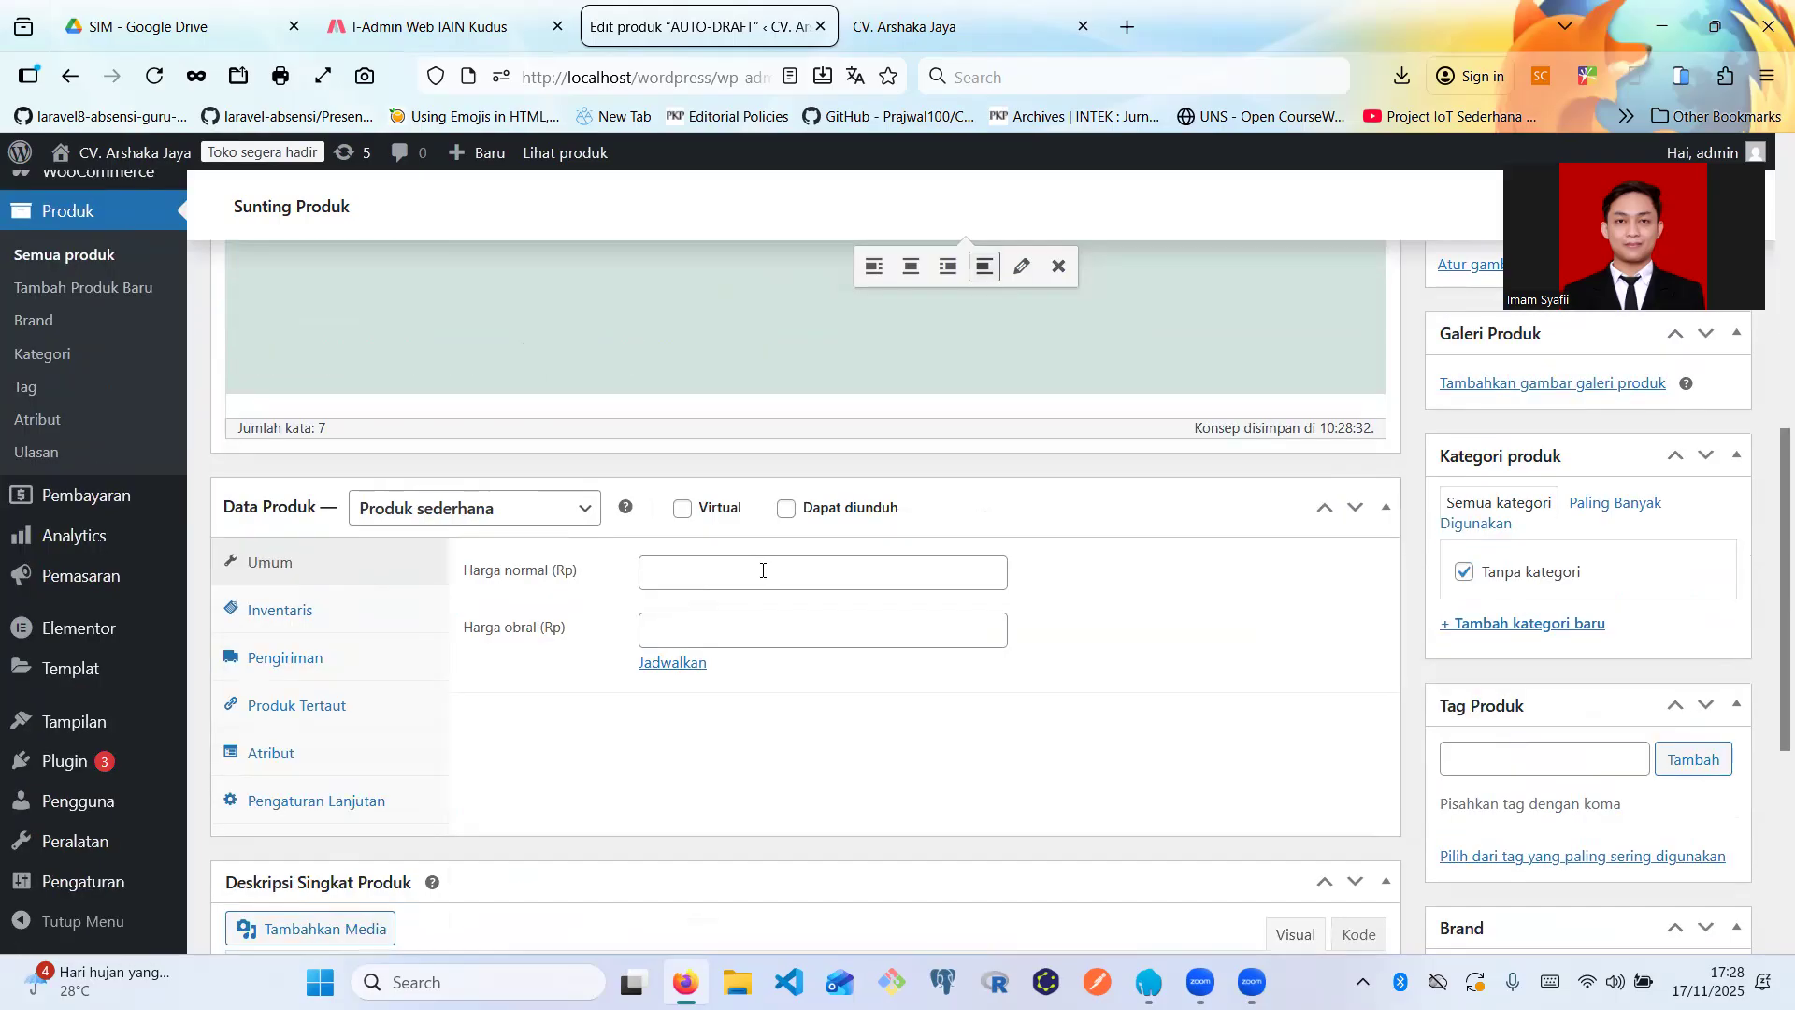
left_click(763, 571)
type("2500000")
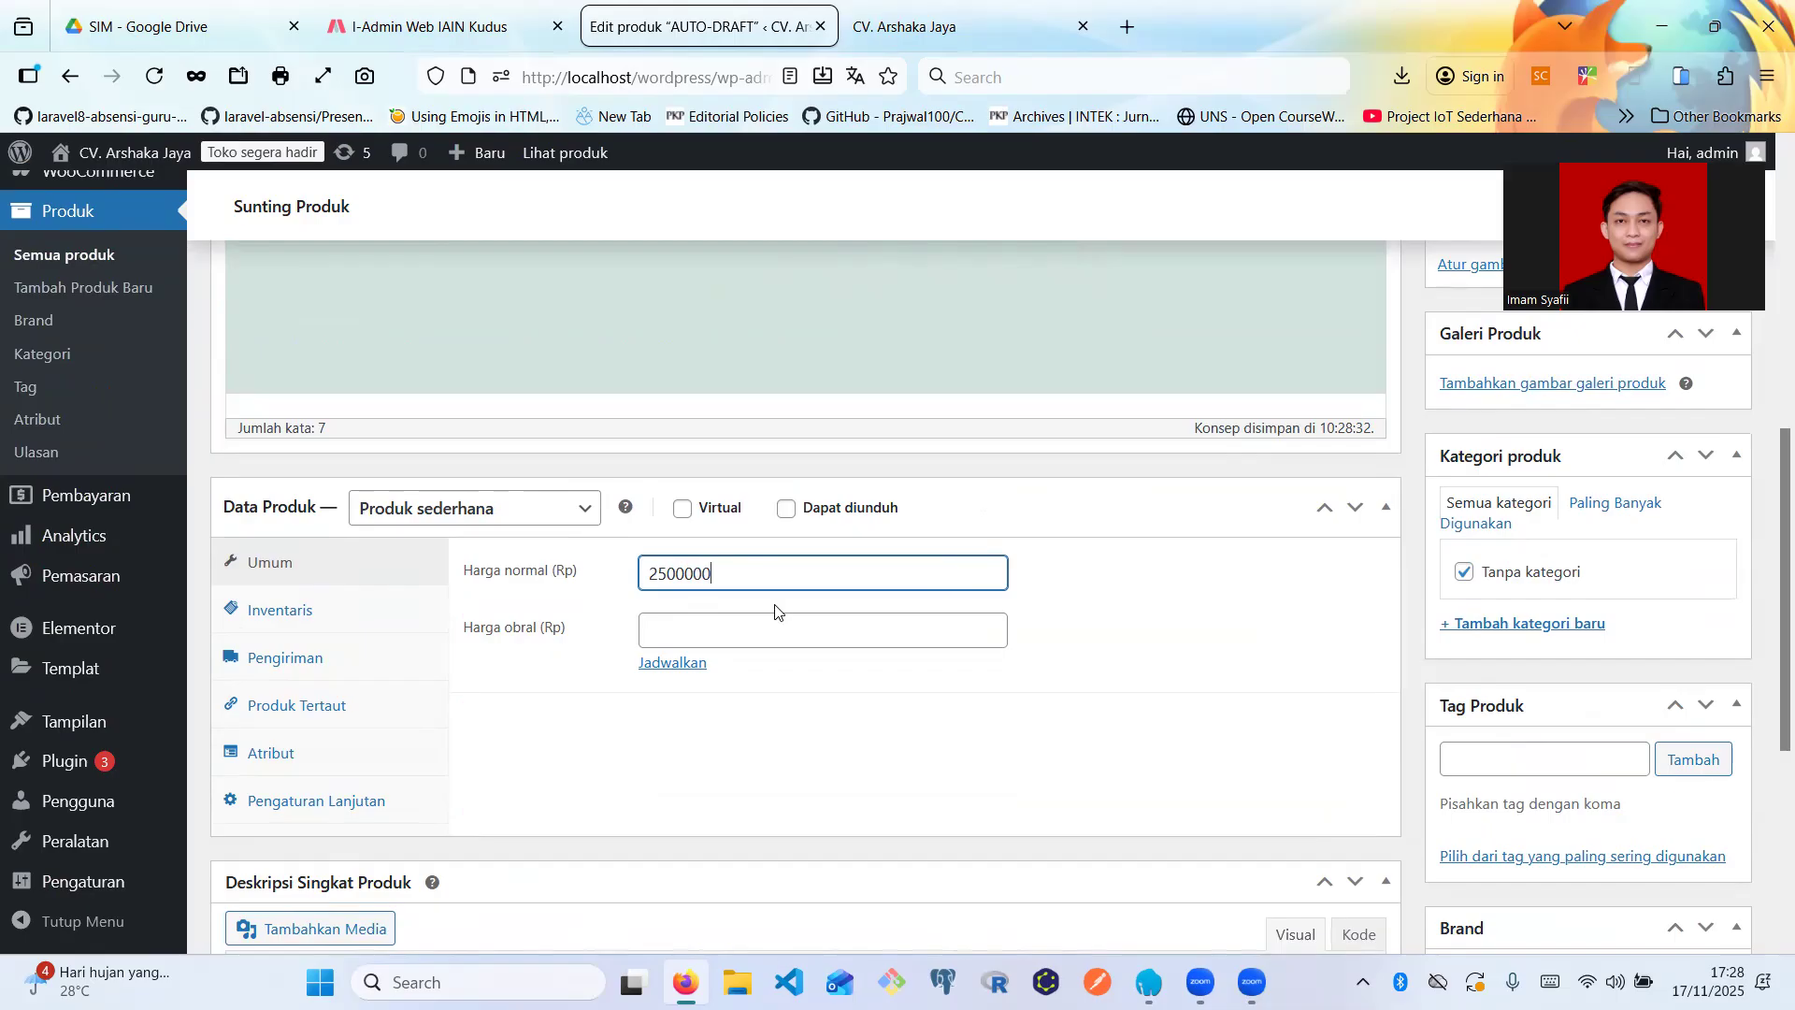
left_click(822, 629)
type("2000000")
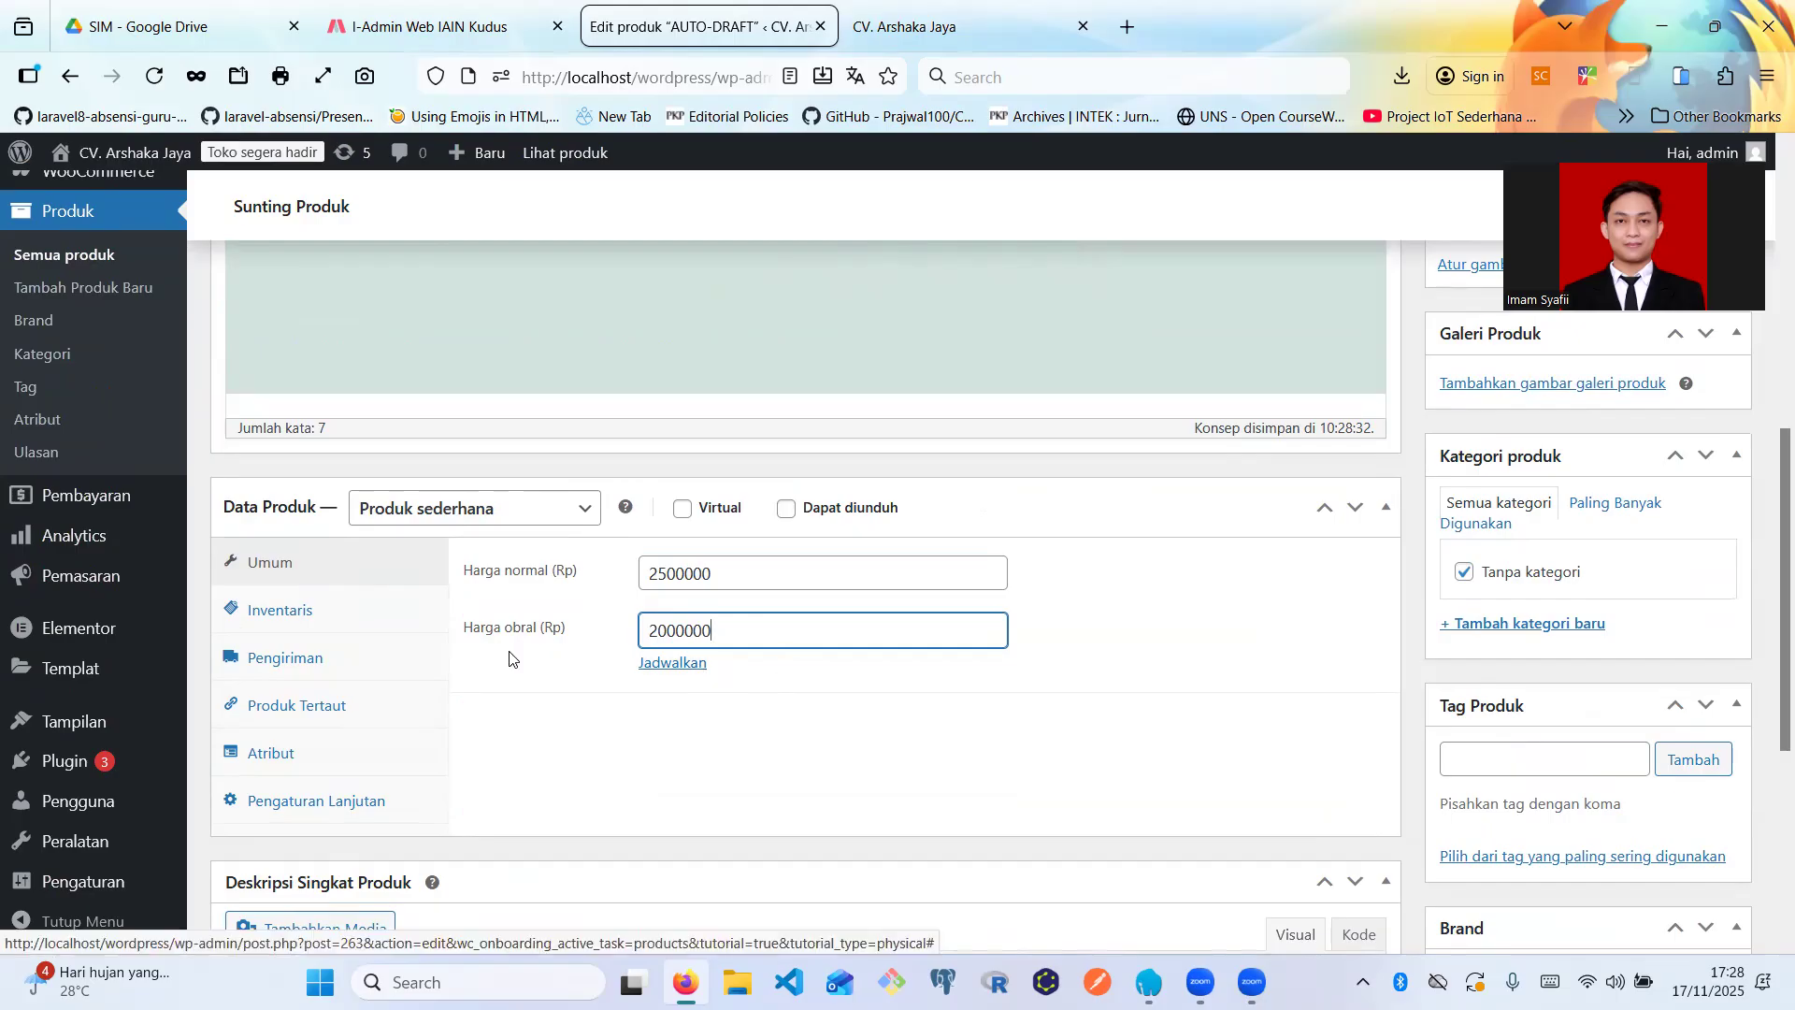
- Enable stock quantity tracking in the product's inventory settings (Inventaris) and set the quantity (Jumlah) to 100
left_click(347, 622)
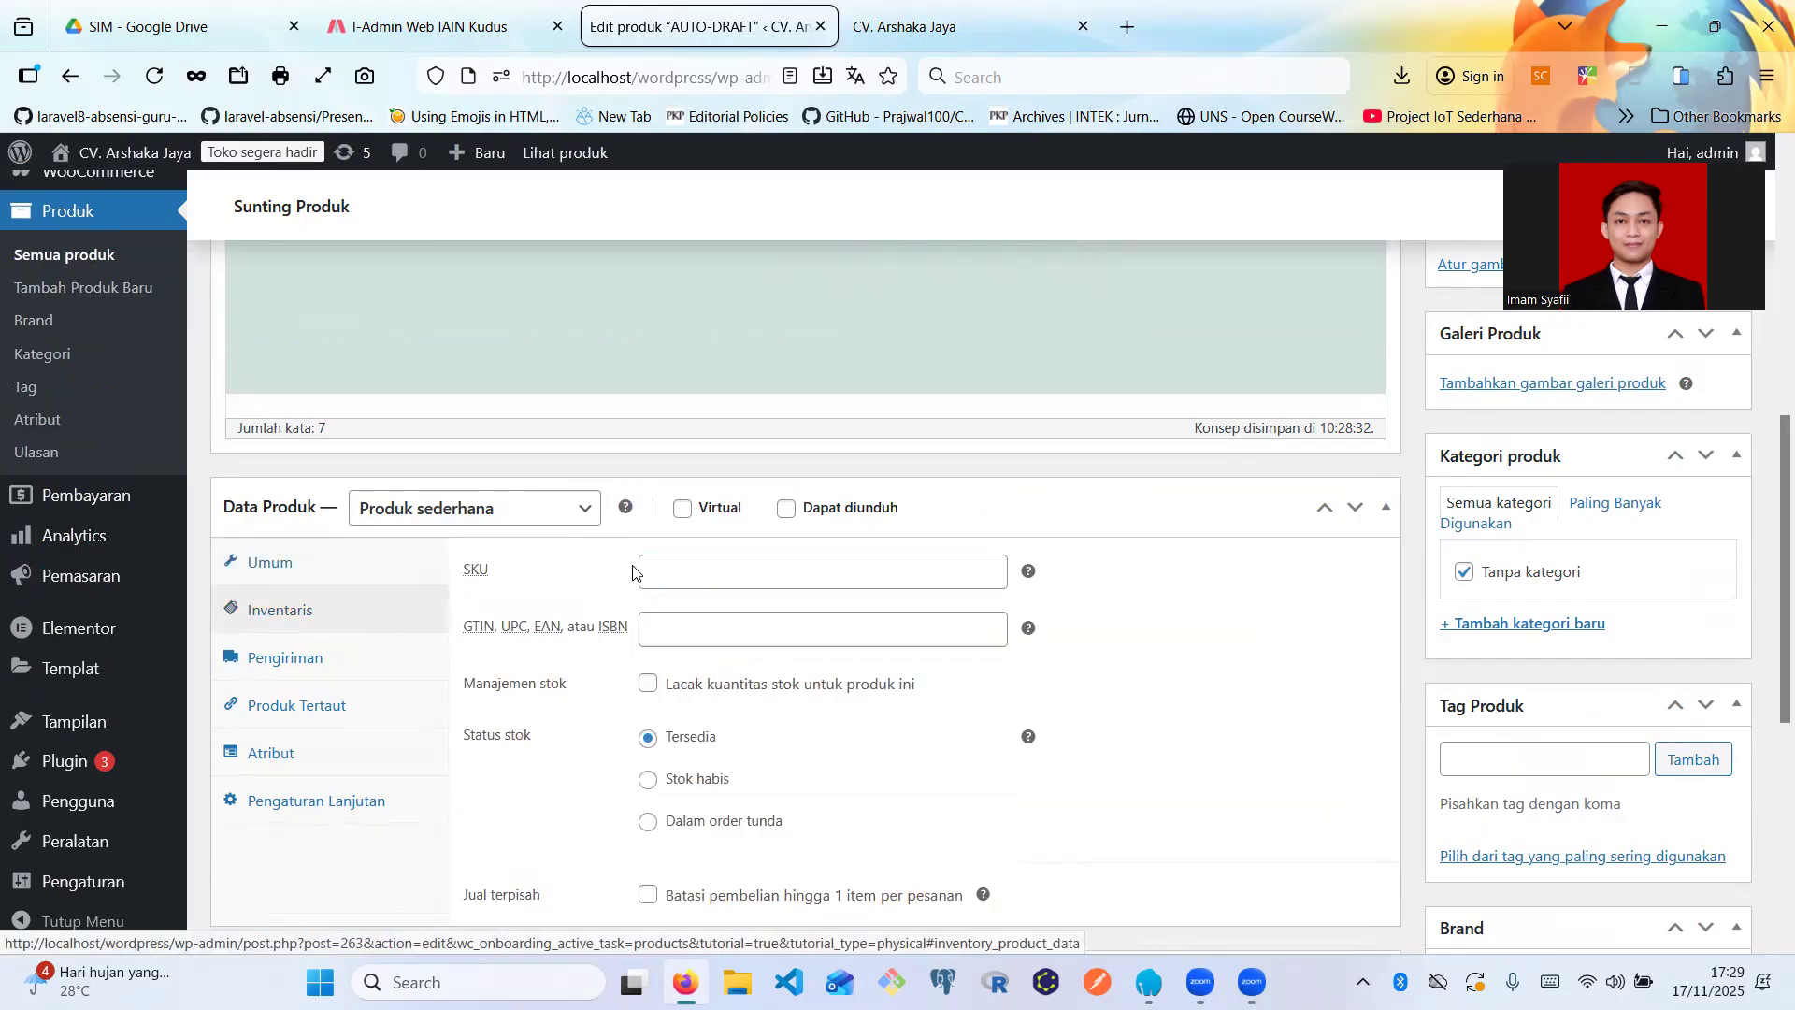
left_click(681, 568)
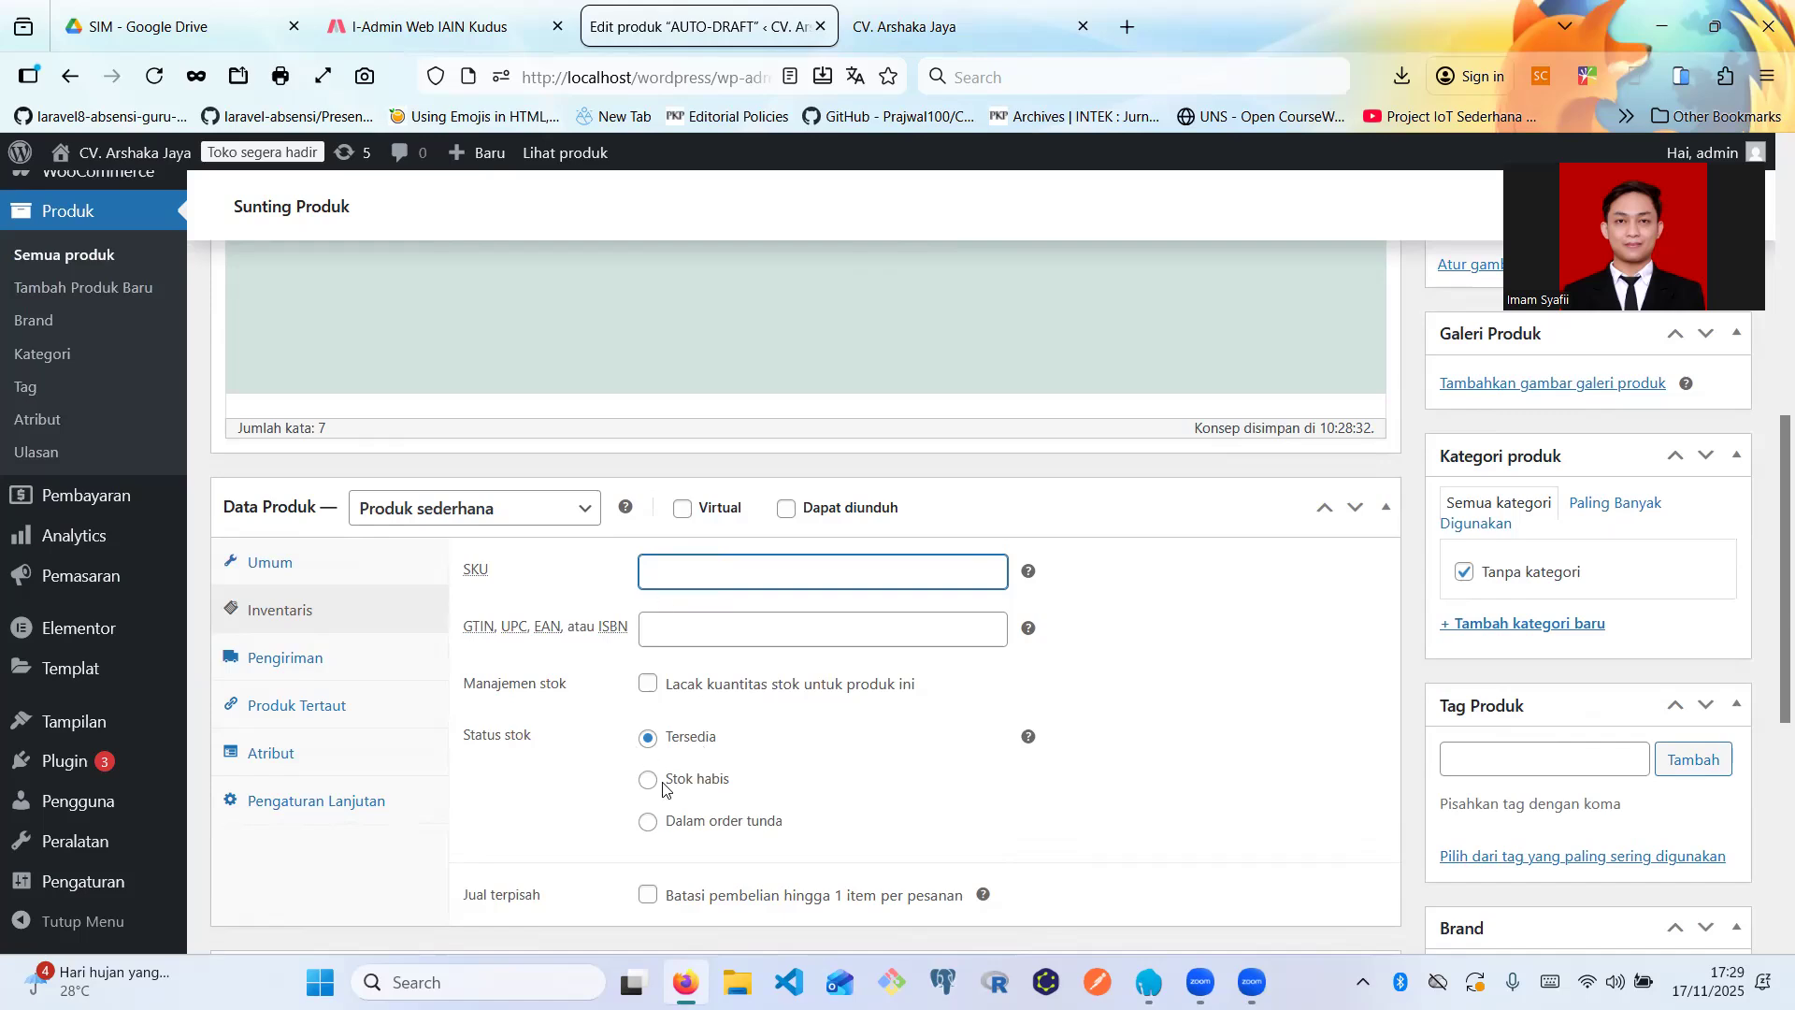
left_click(647, 690)
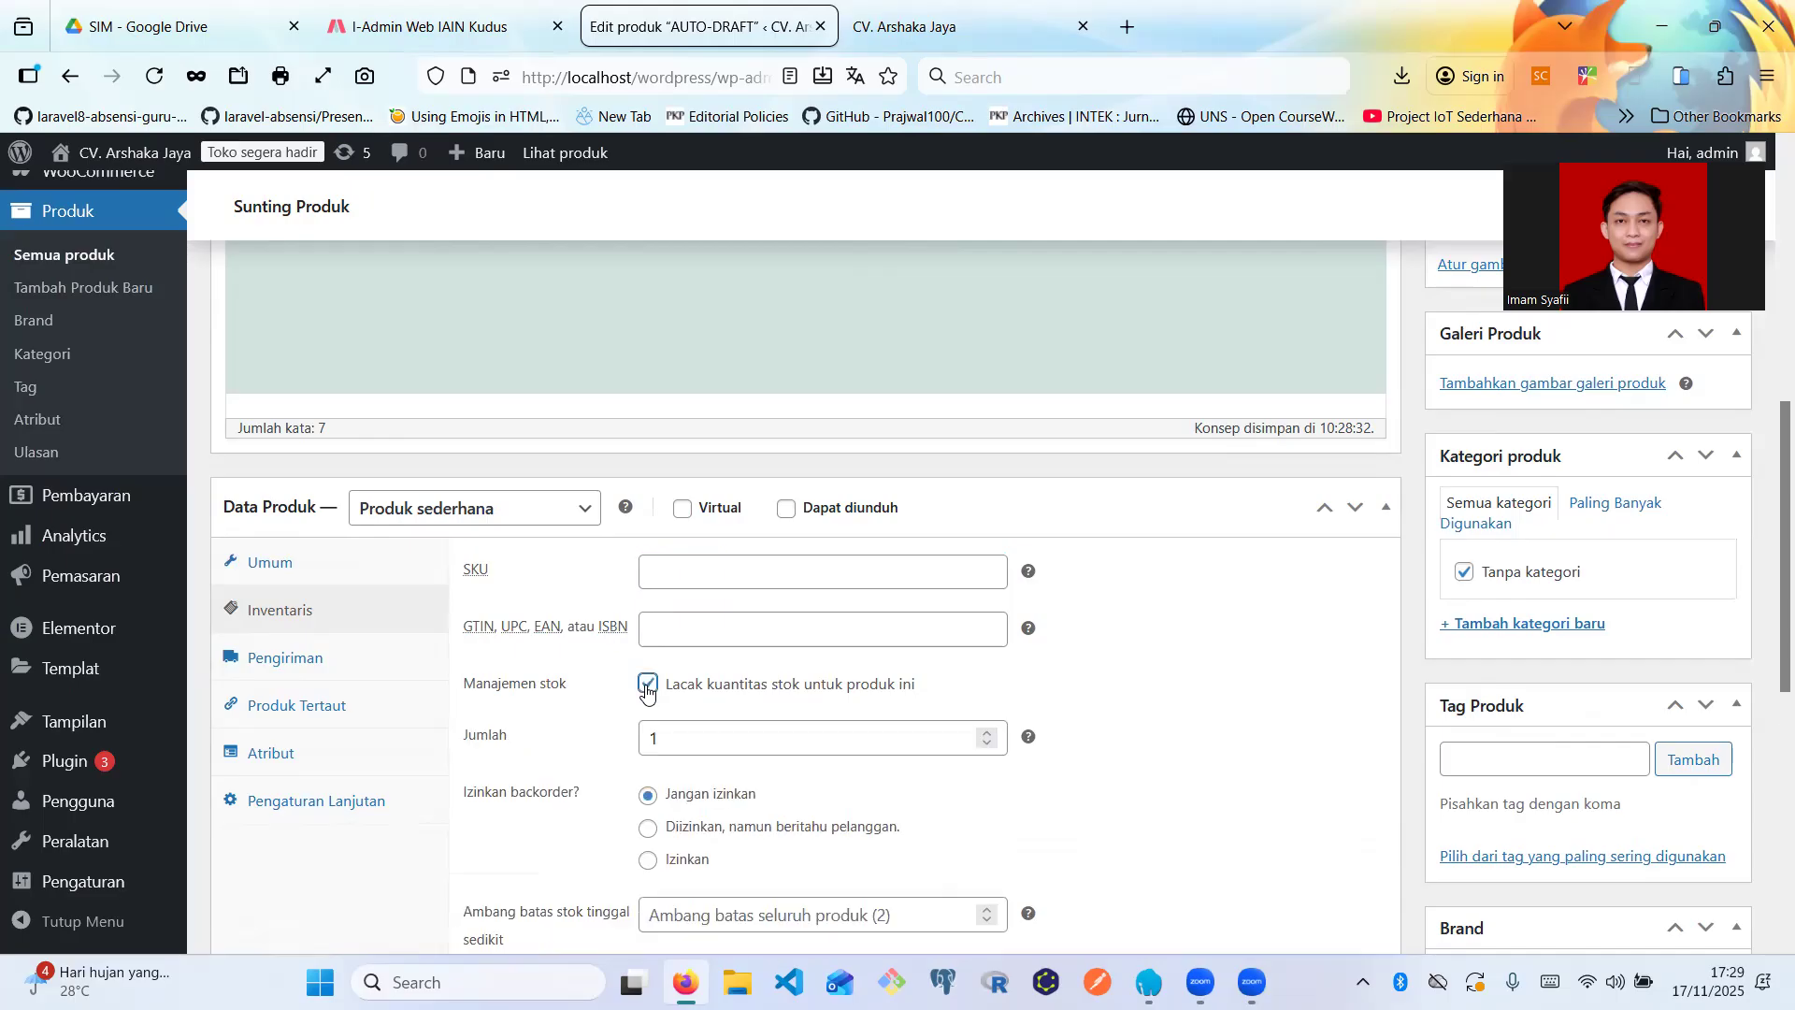
left_click(693, 738)
type("100")
left_click(1147, 762)
scroll(1146, 761, "down", 2)
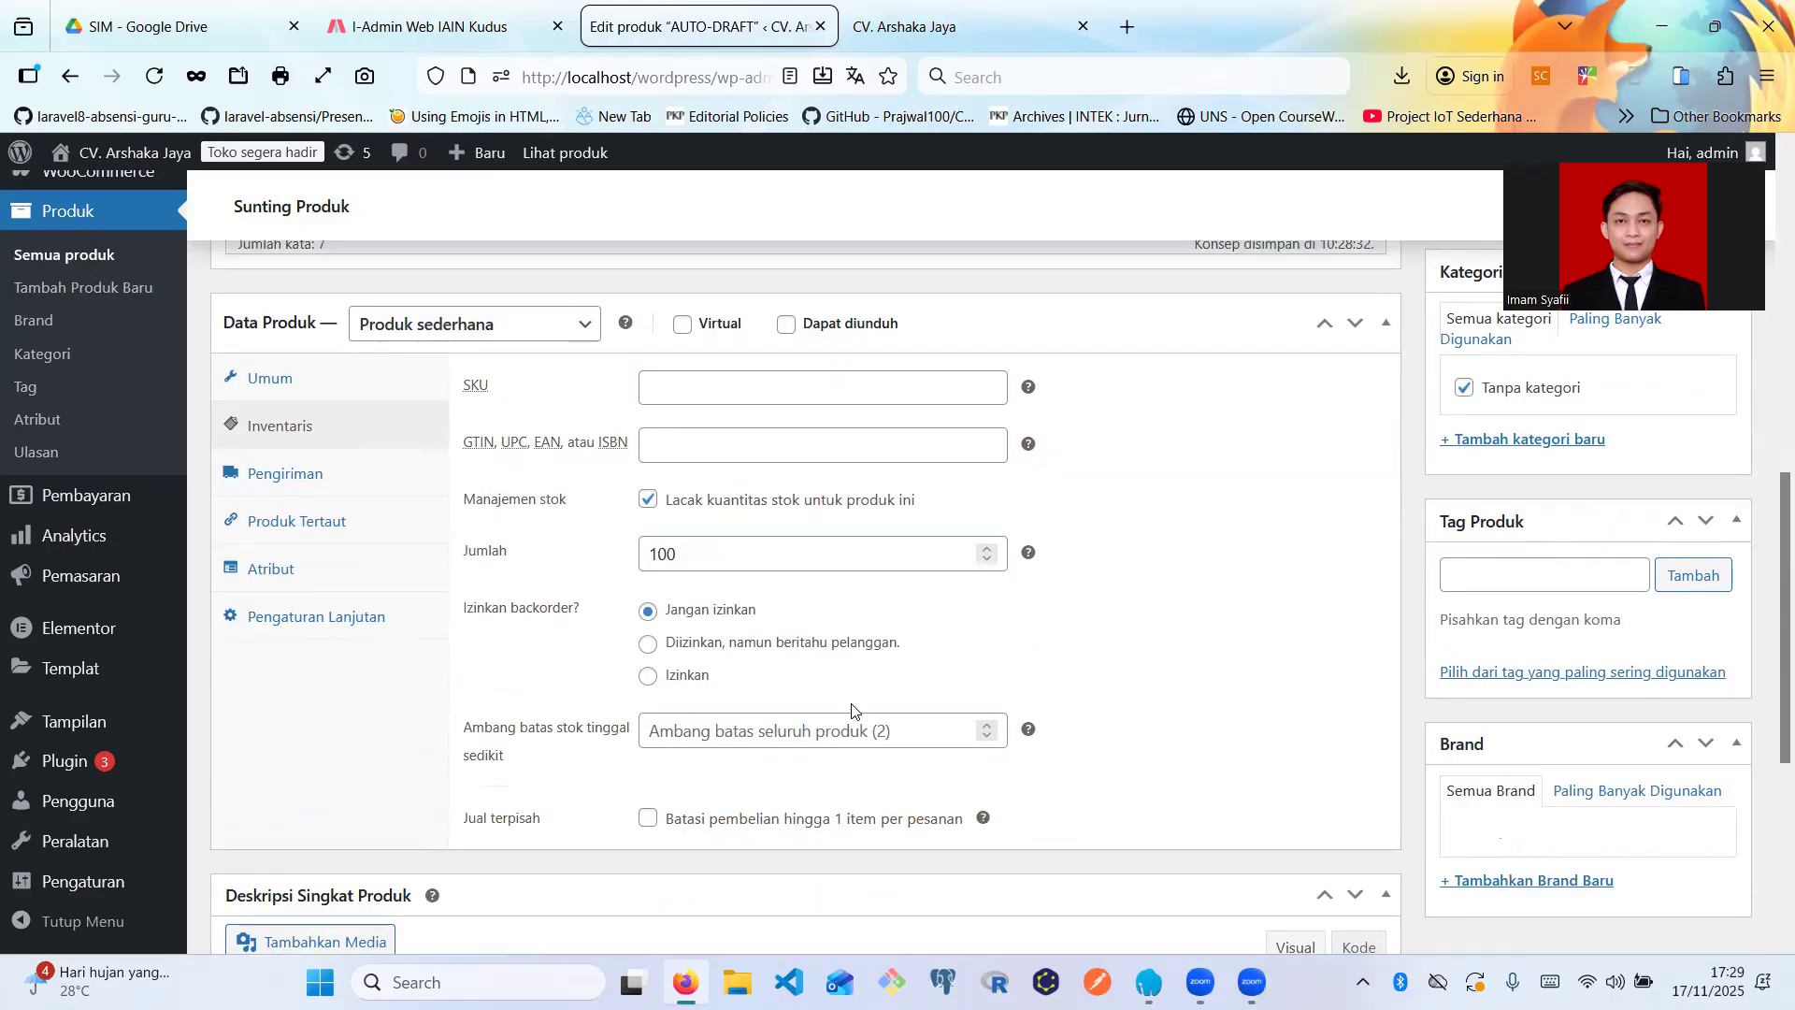
scroll(852, 711, "down", 1)
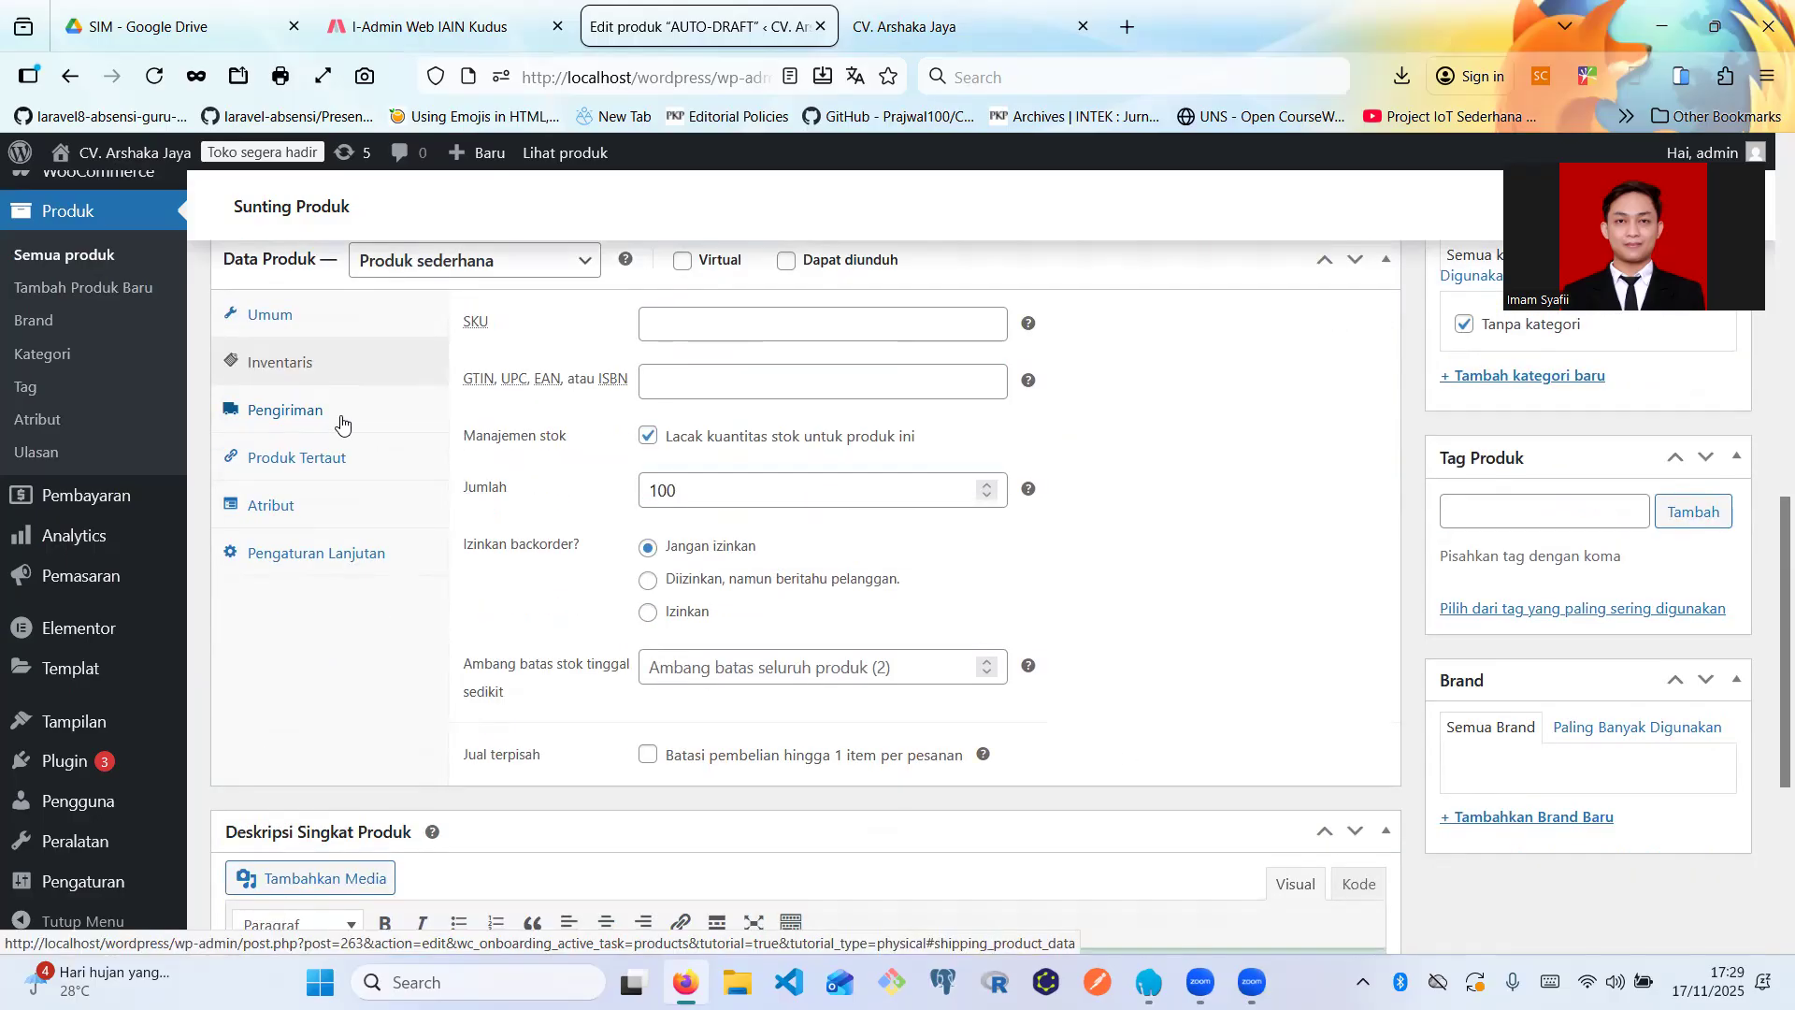
- Set the product's weight (Berat) to 1 kg in the shipping settings (Pengiriman)
left_click(342, 424)
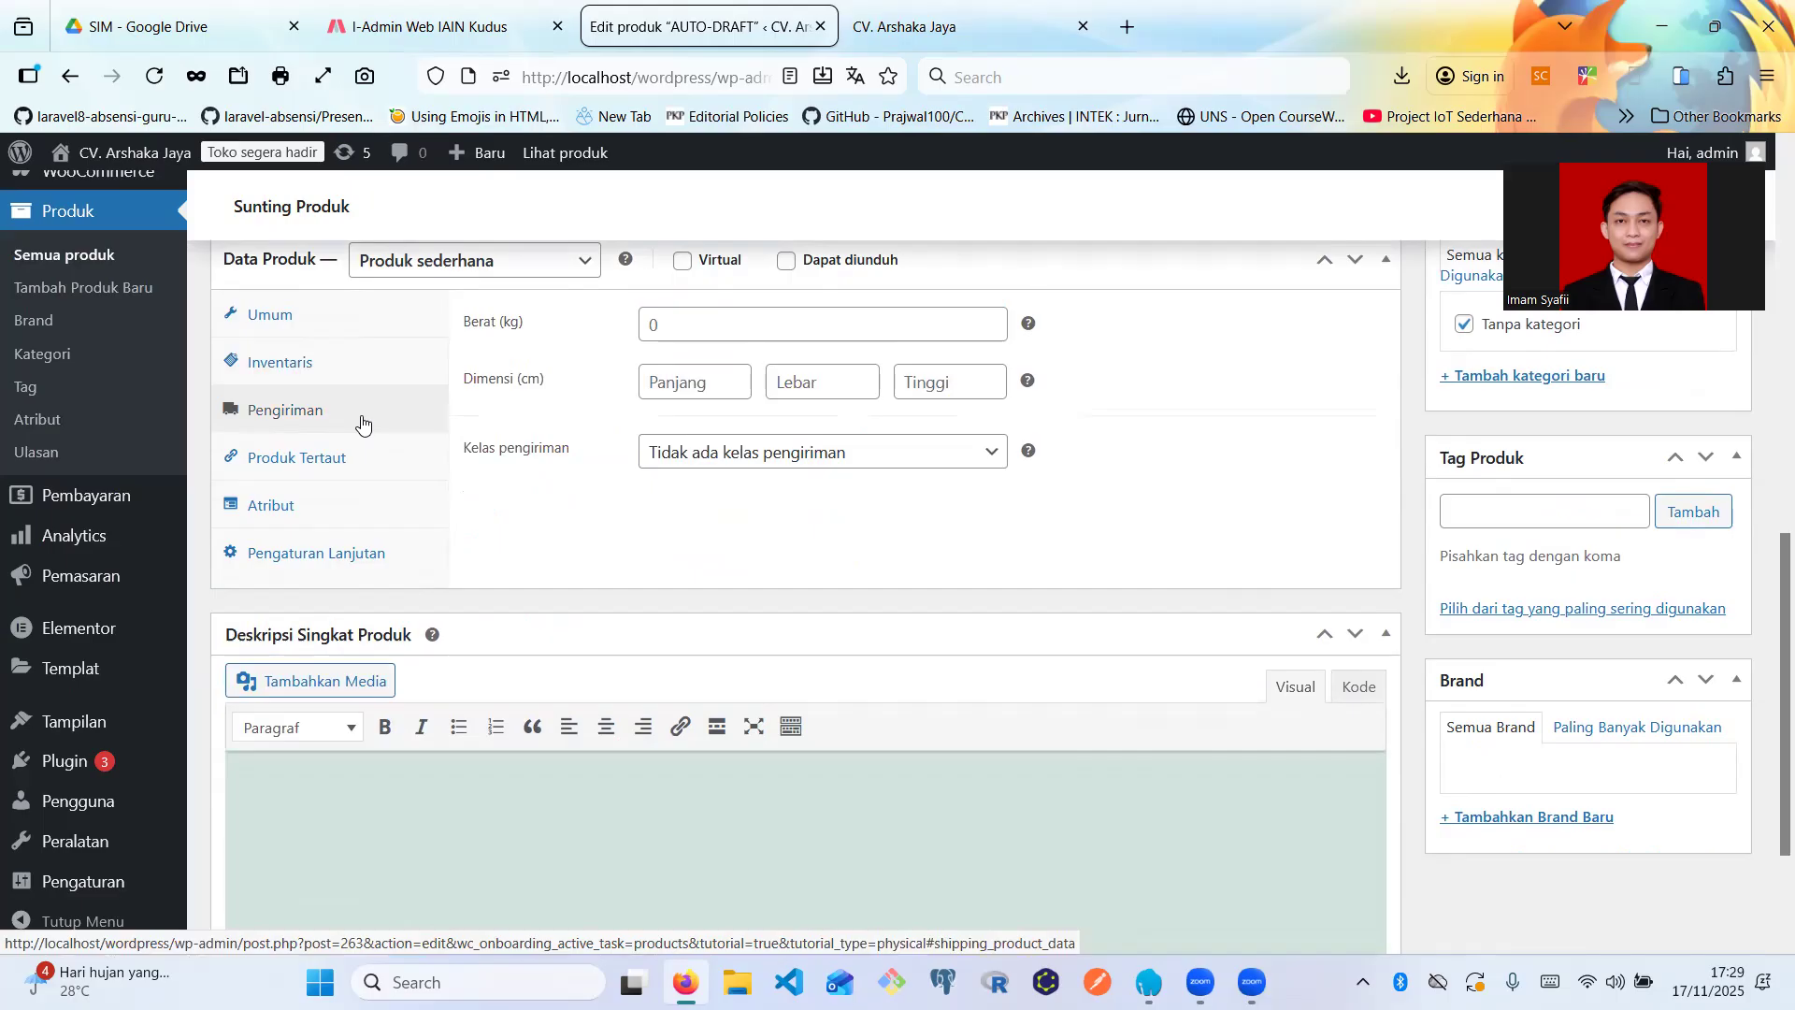
left_click(706, 311)
type("1")
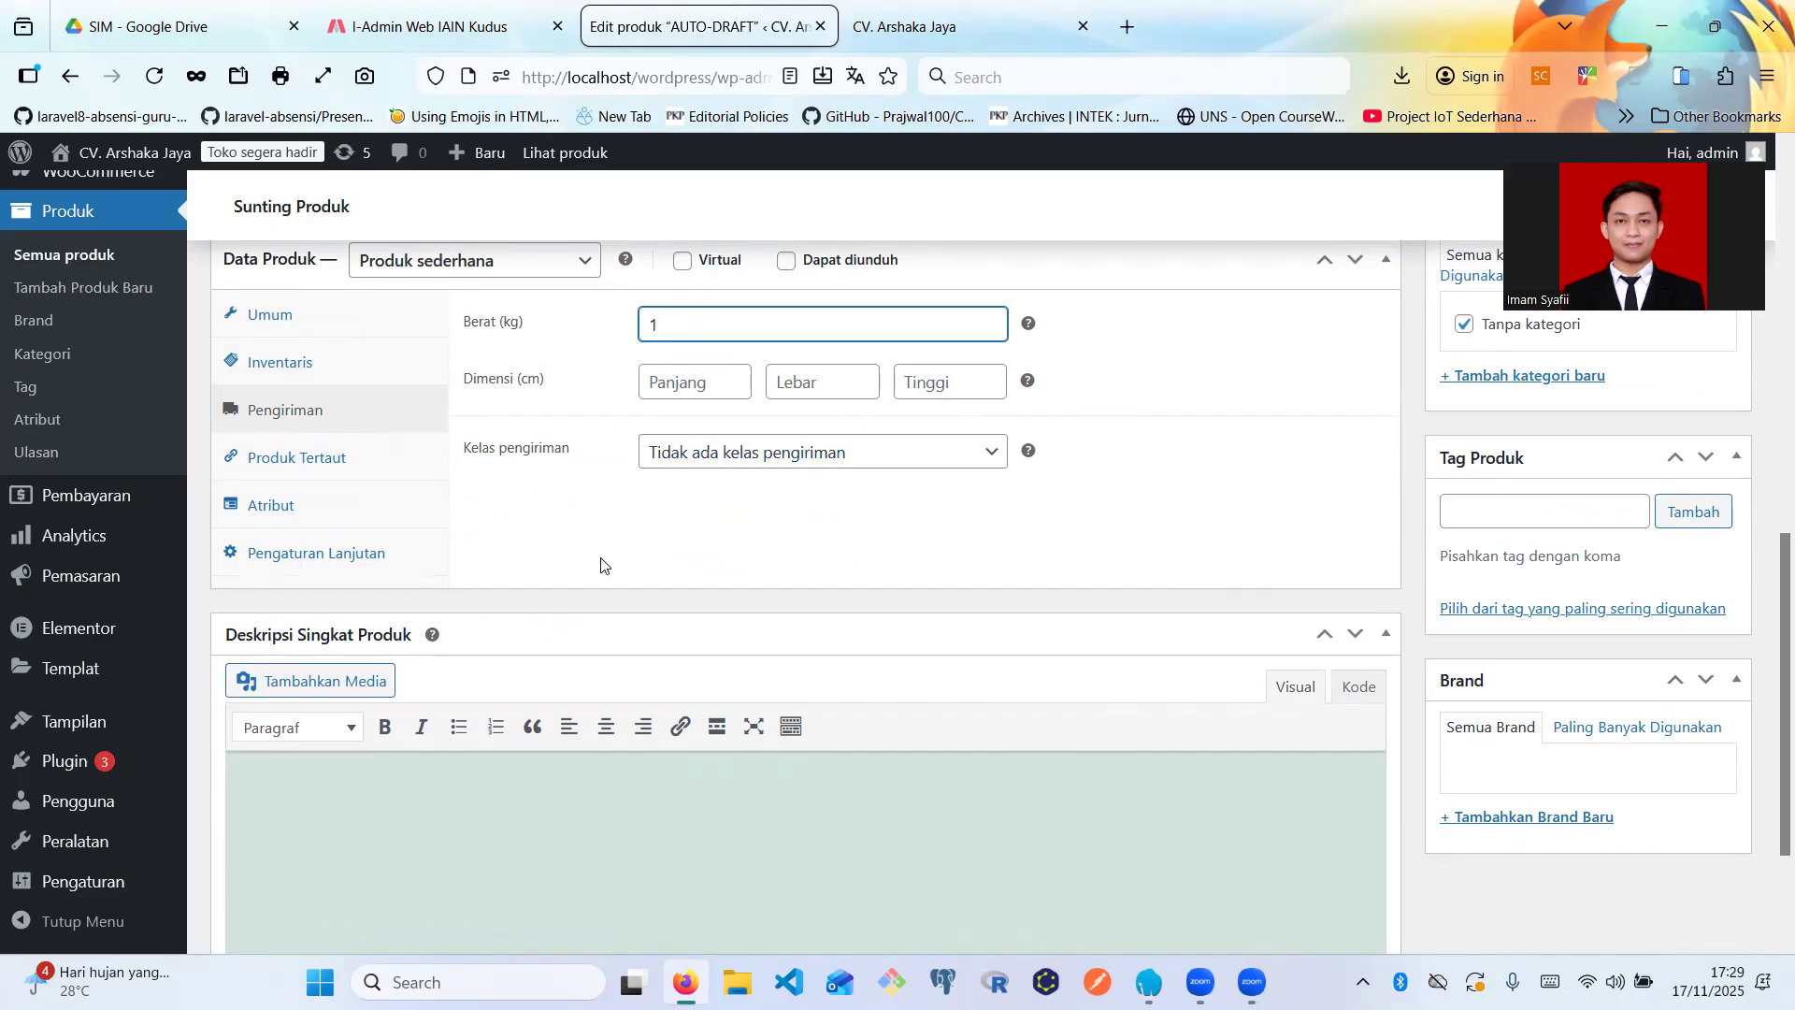
- Copy the sentence "Jasa Pemesan Produk Website Murah dan Berkualitas" from the product description into the short product description (Deskripsi Singkat Produk)
scroll(601, 565, "down", 2)
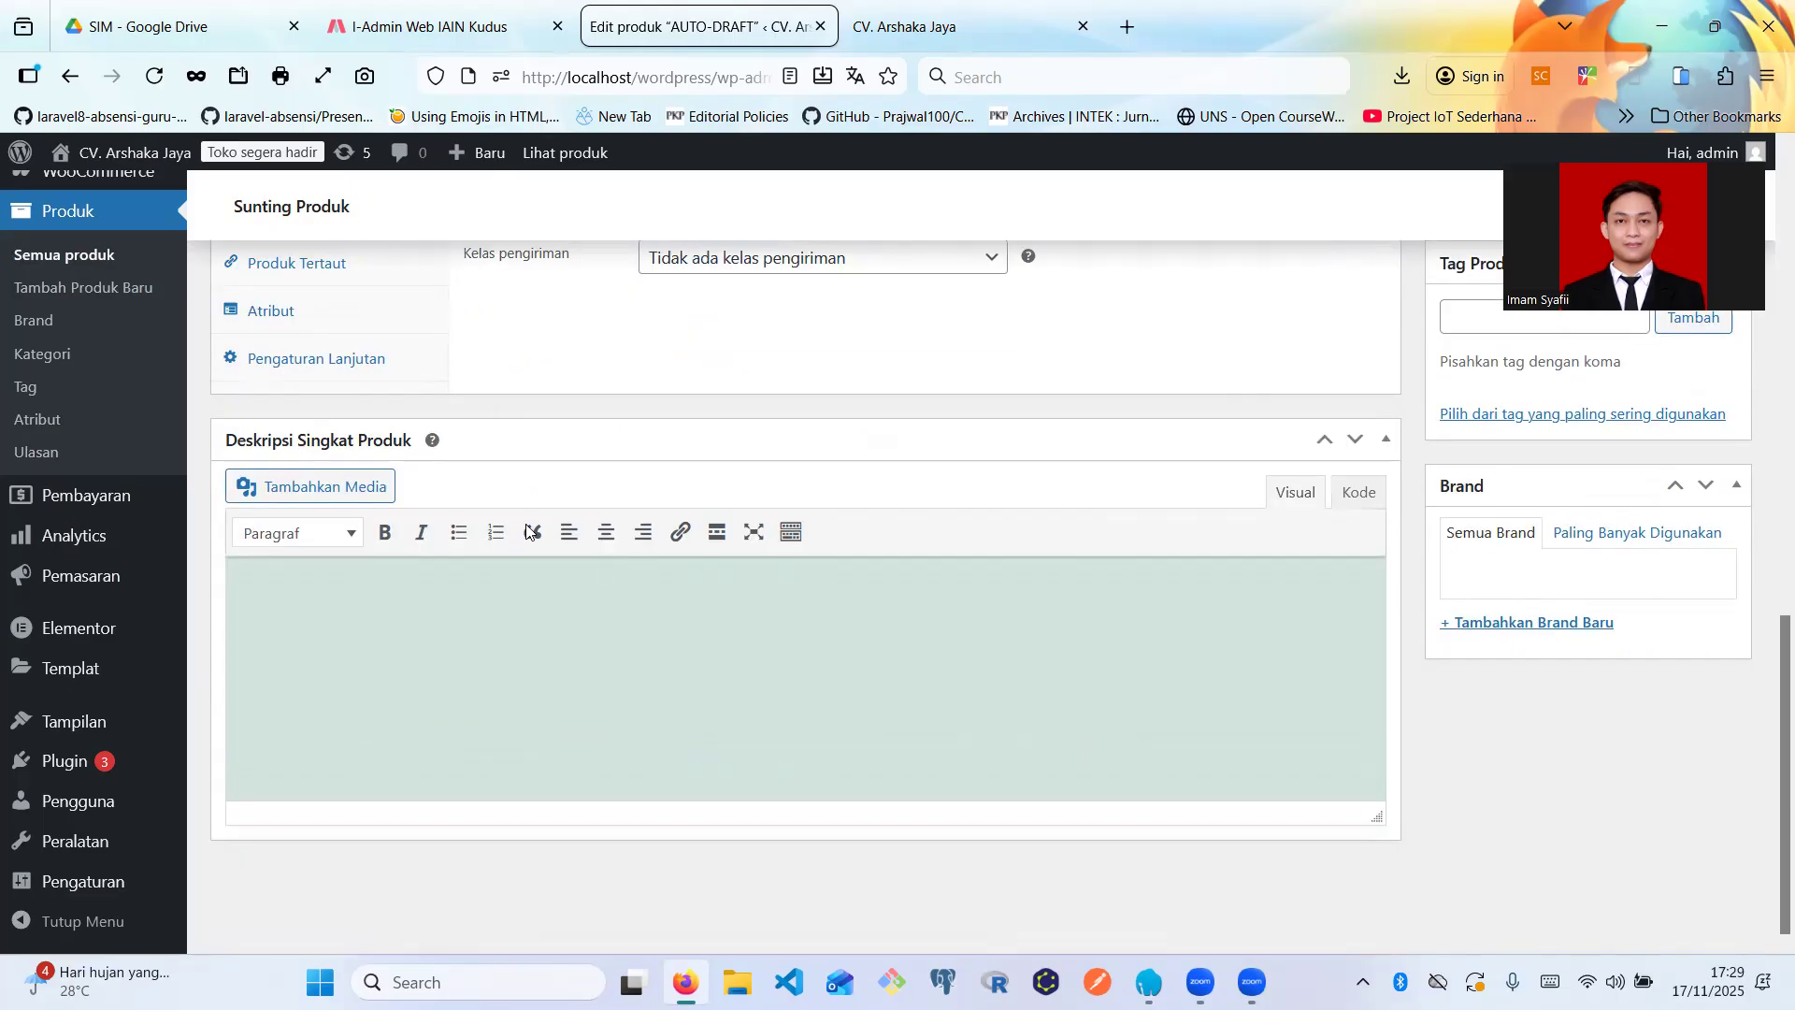
scroll(527, 524, "up", 7)
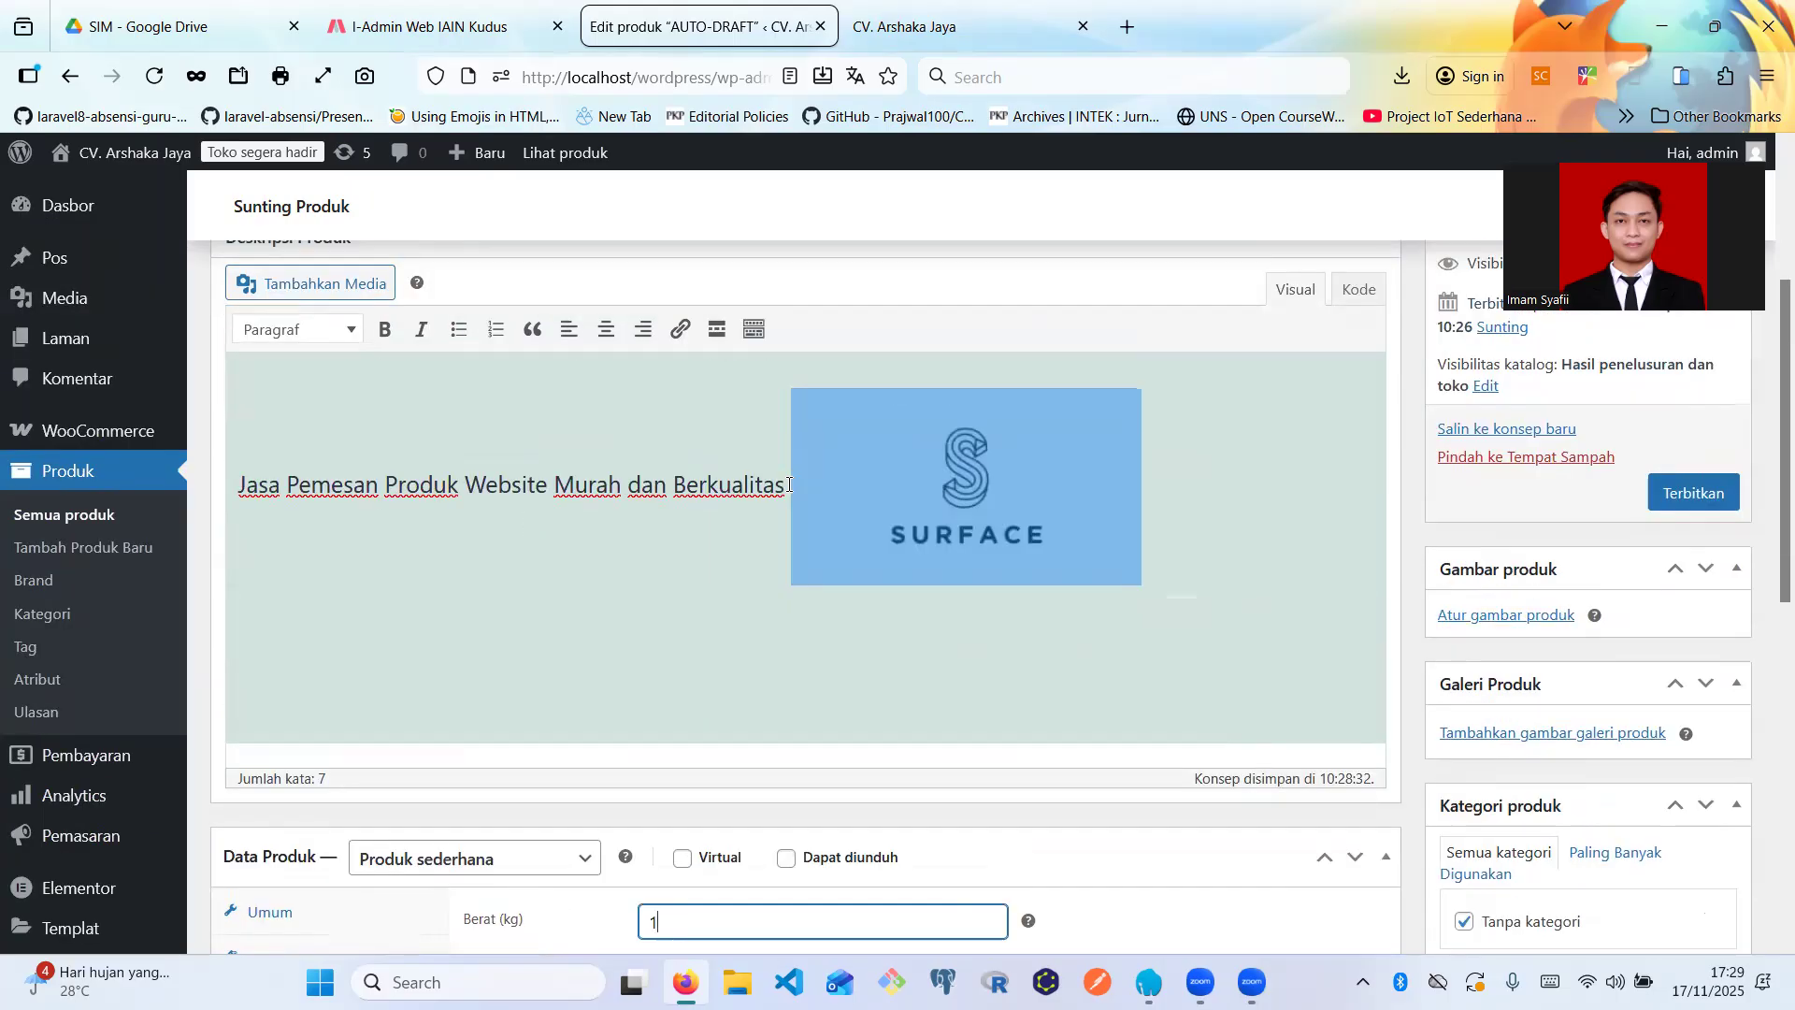
left_click(788, 483)
key("shift+Home")
key("ctrl+c")
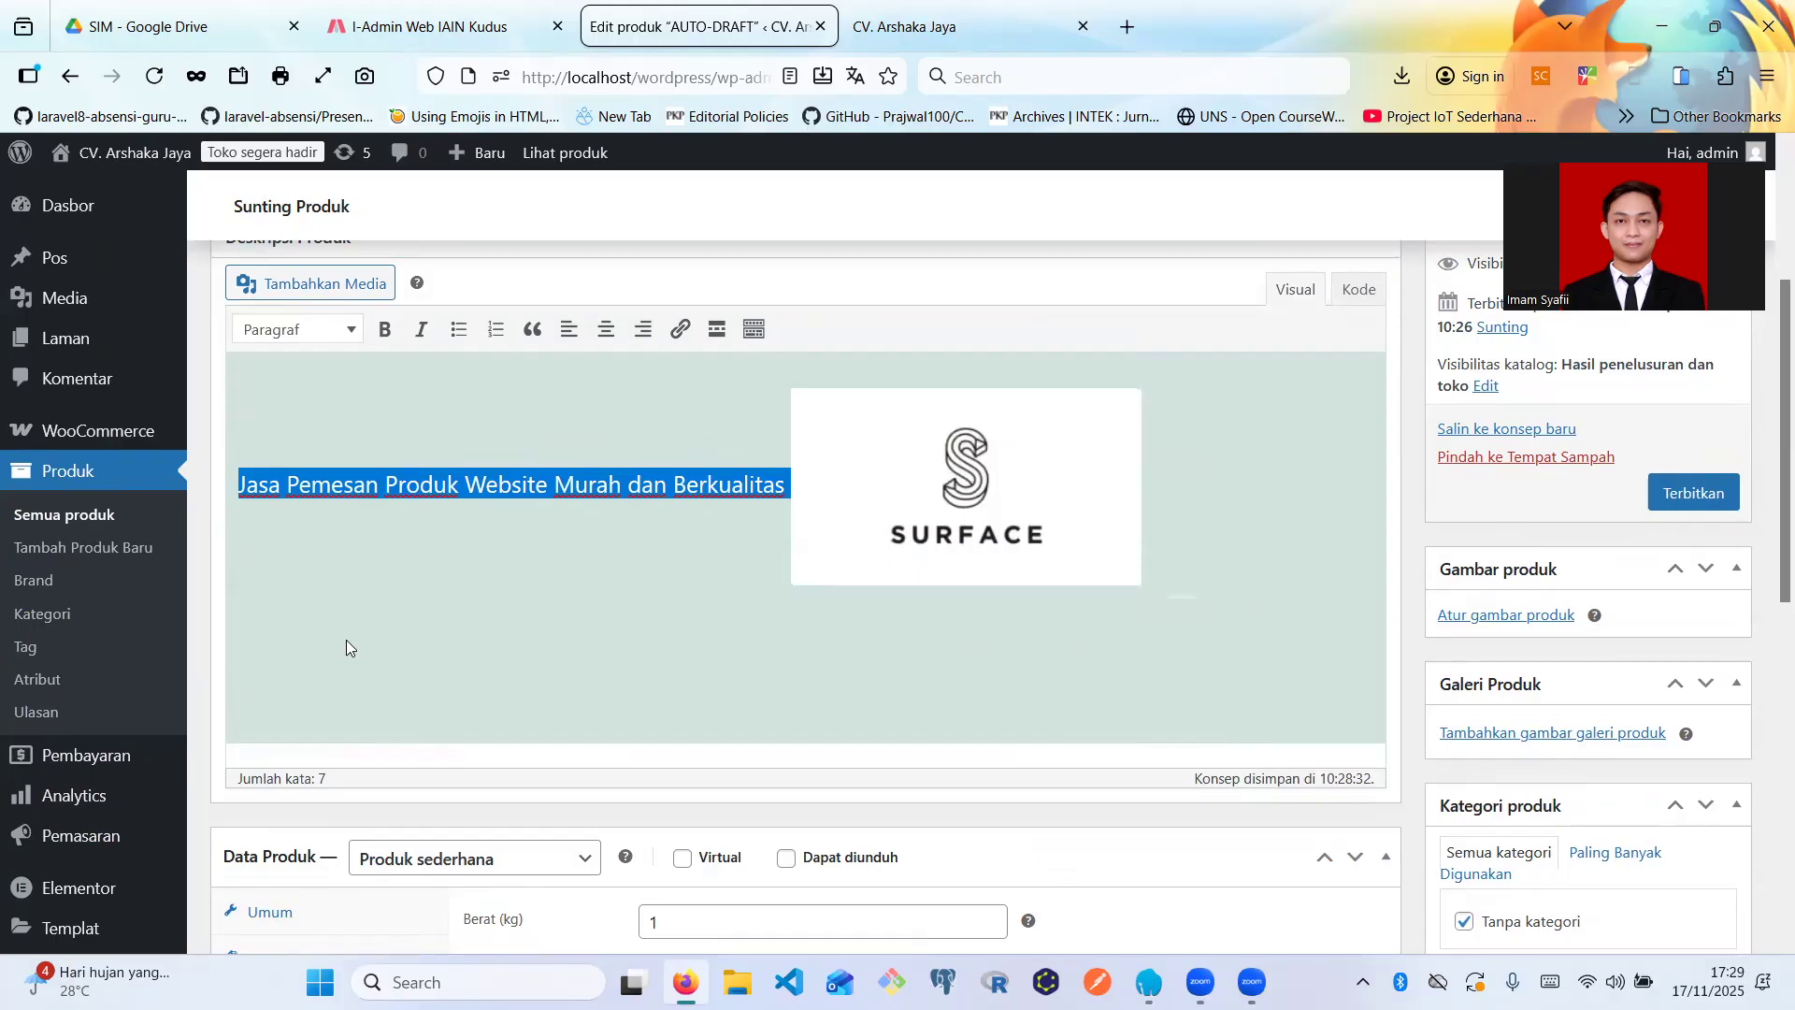
scroll(346, 640, "down", 4)
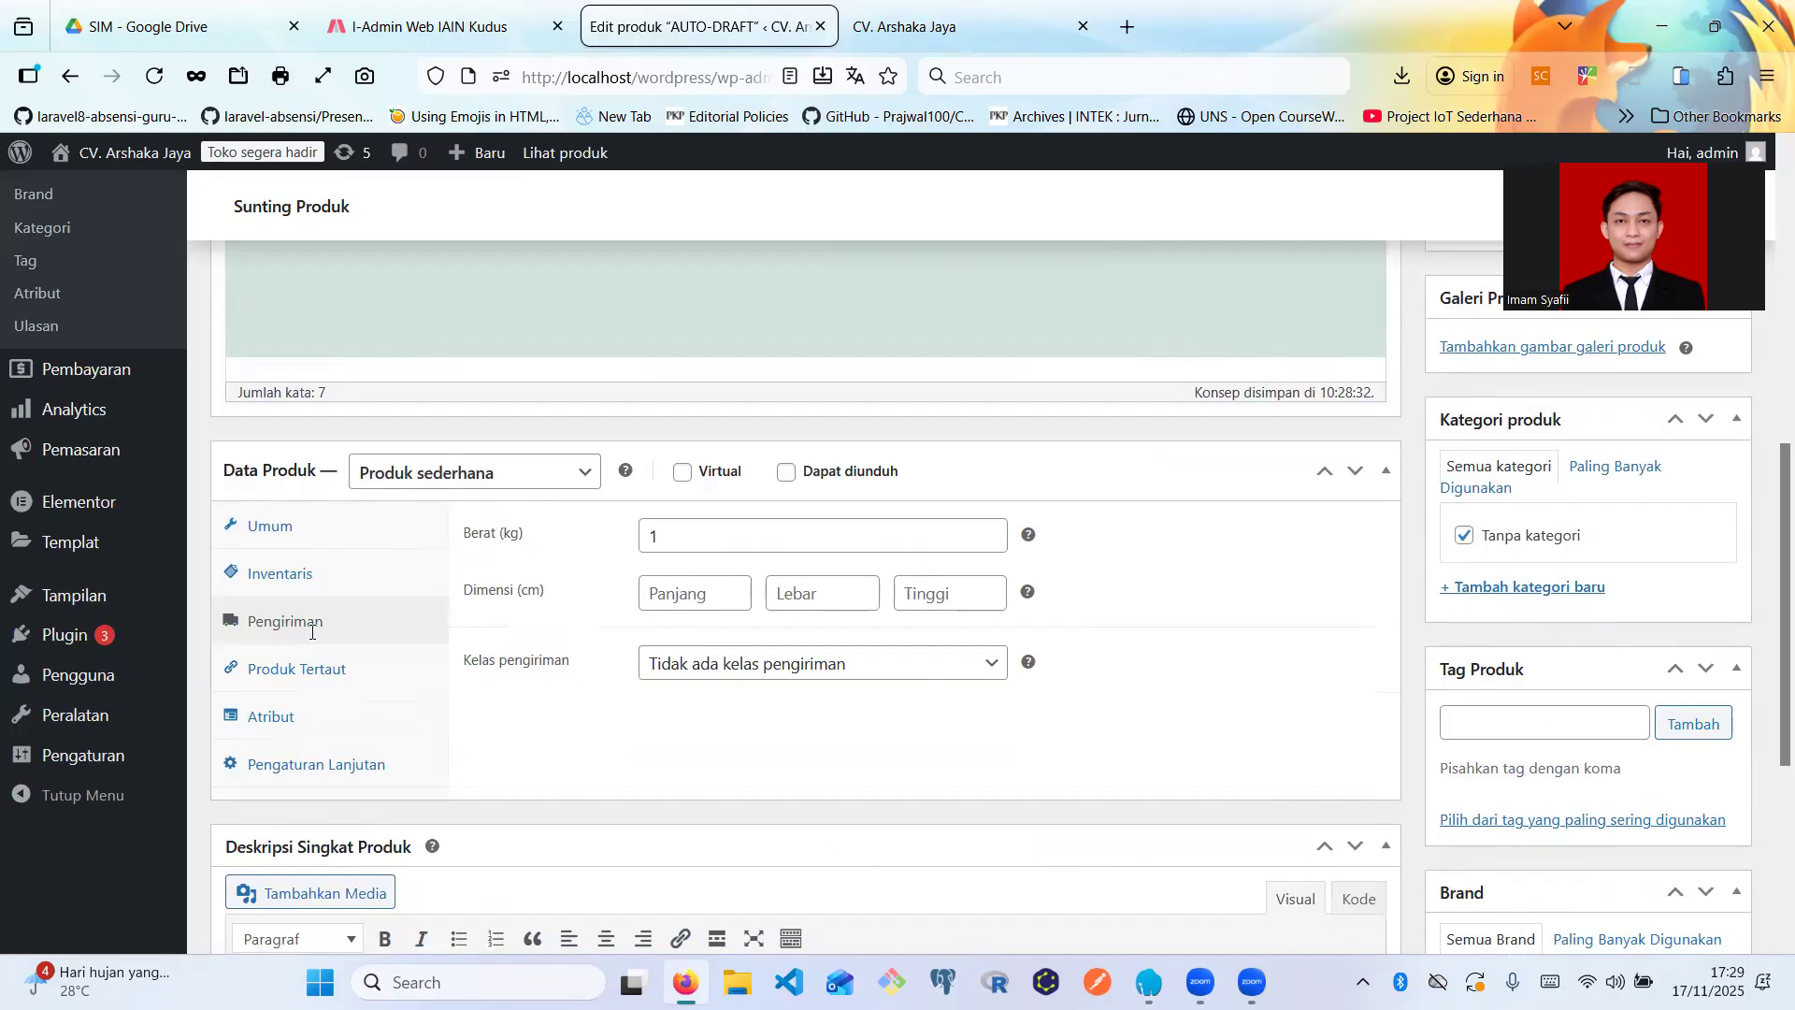
scroll(311, 632, "down", 4)
scroll(309, 633, "up", 5)
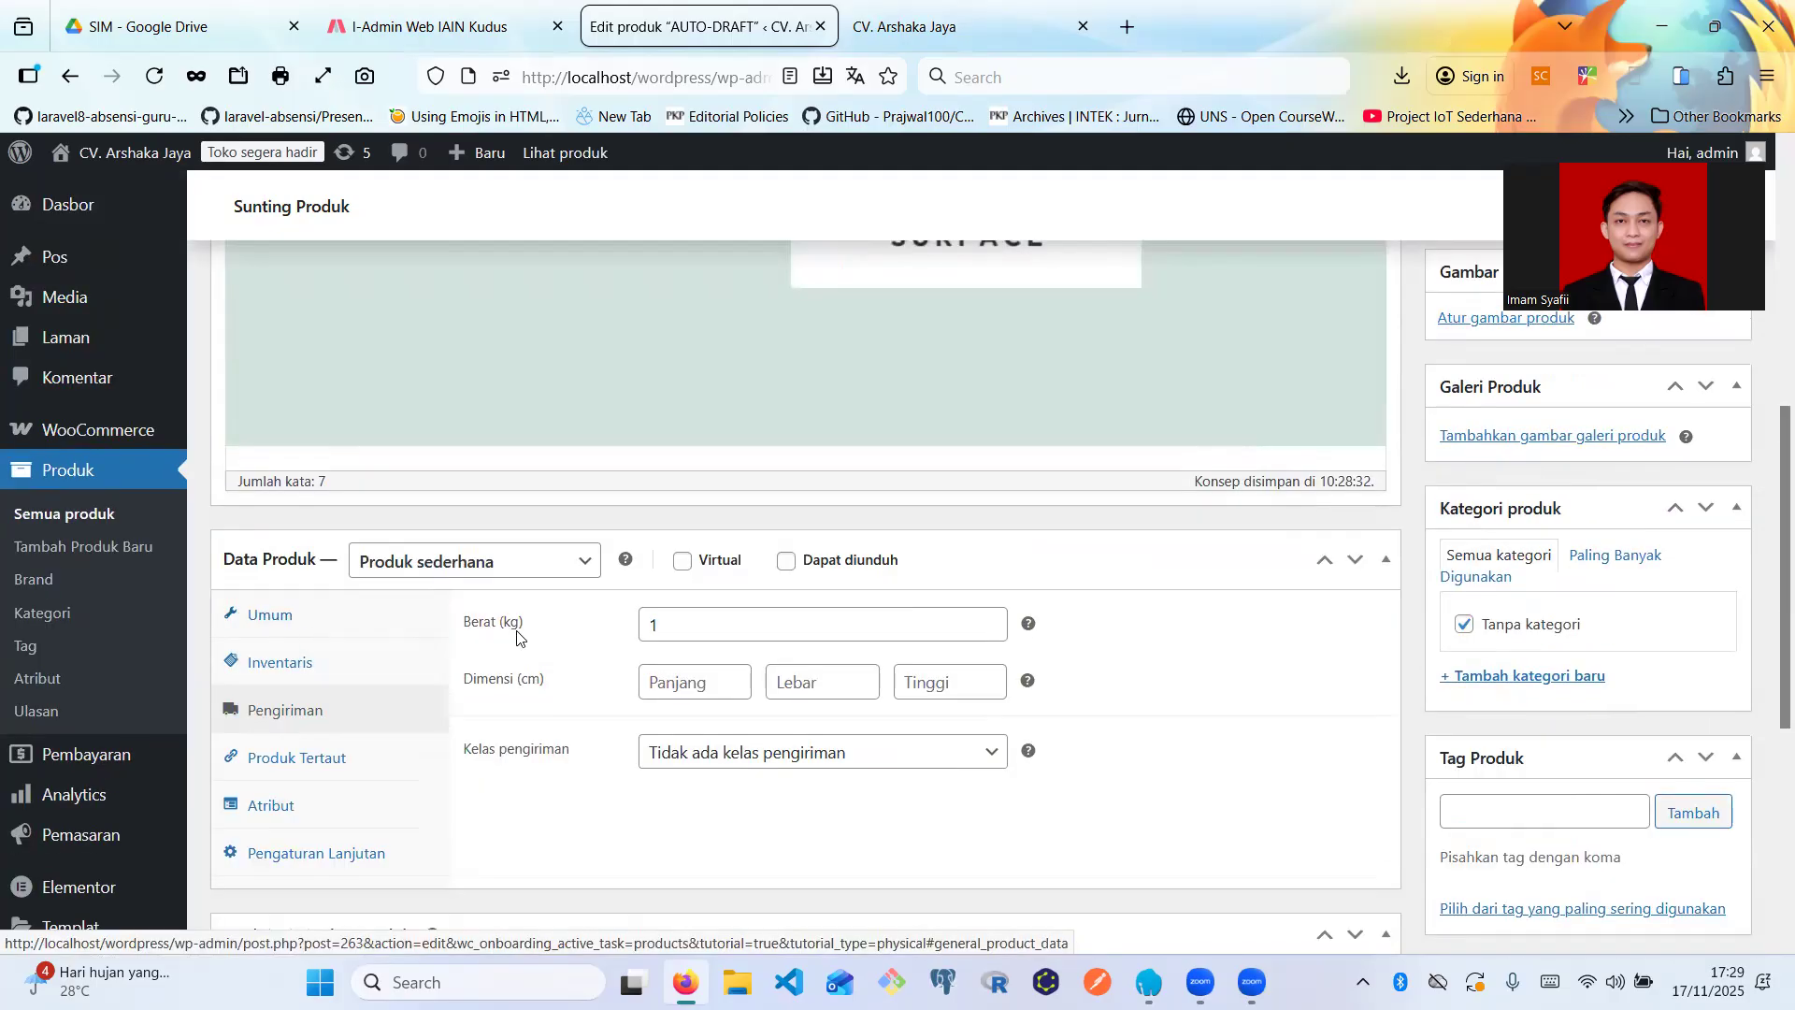
scroll(517, 636, "down", 5)
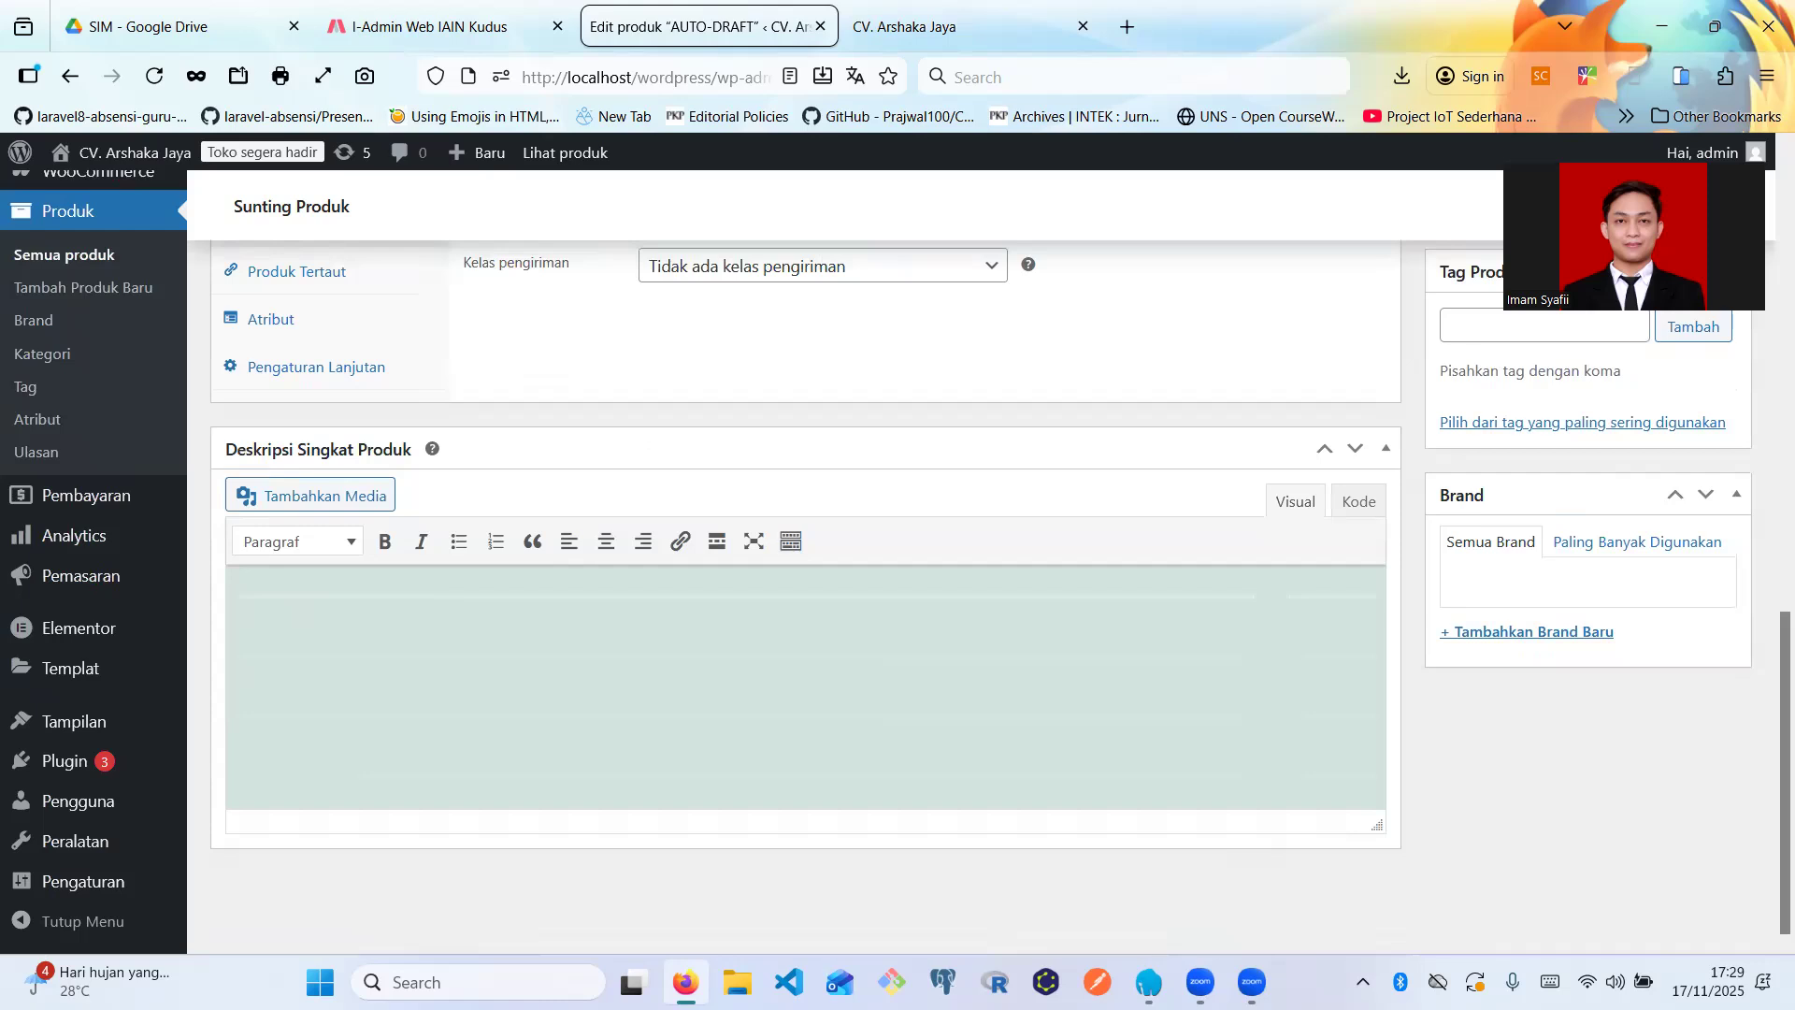
key("ctrl+v")
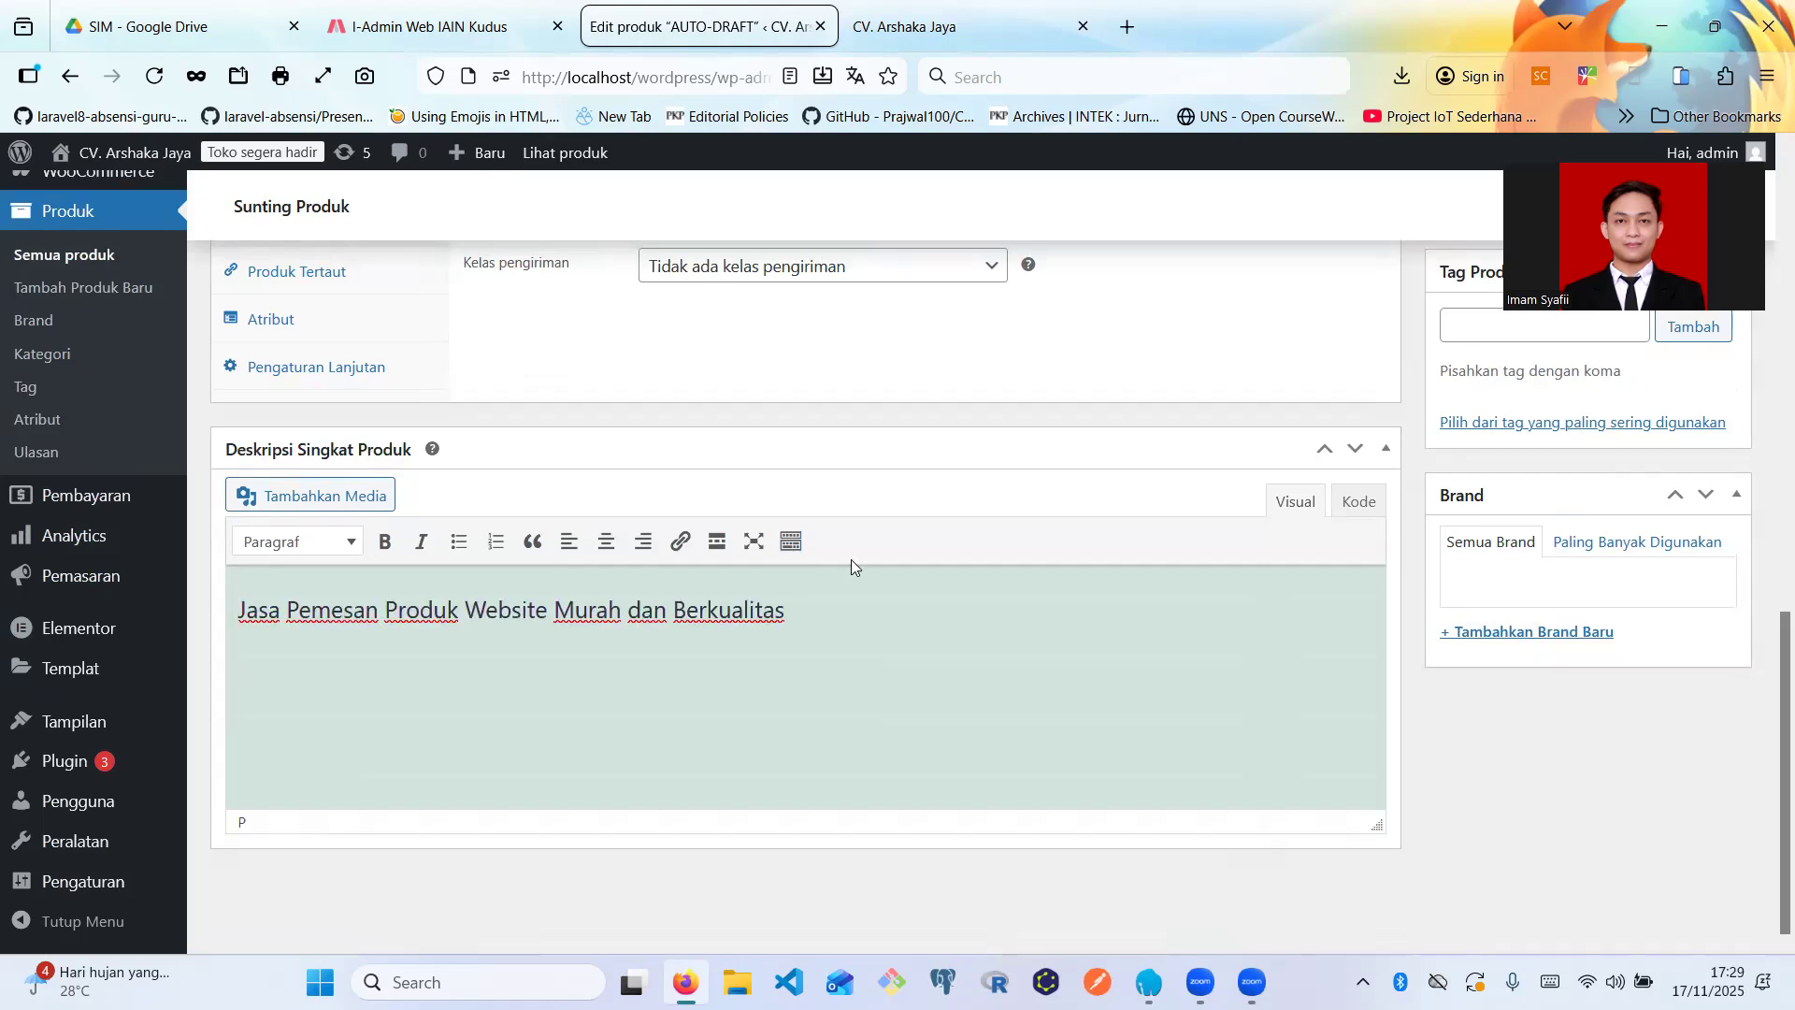
scroll(851, 559, "up", 8)
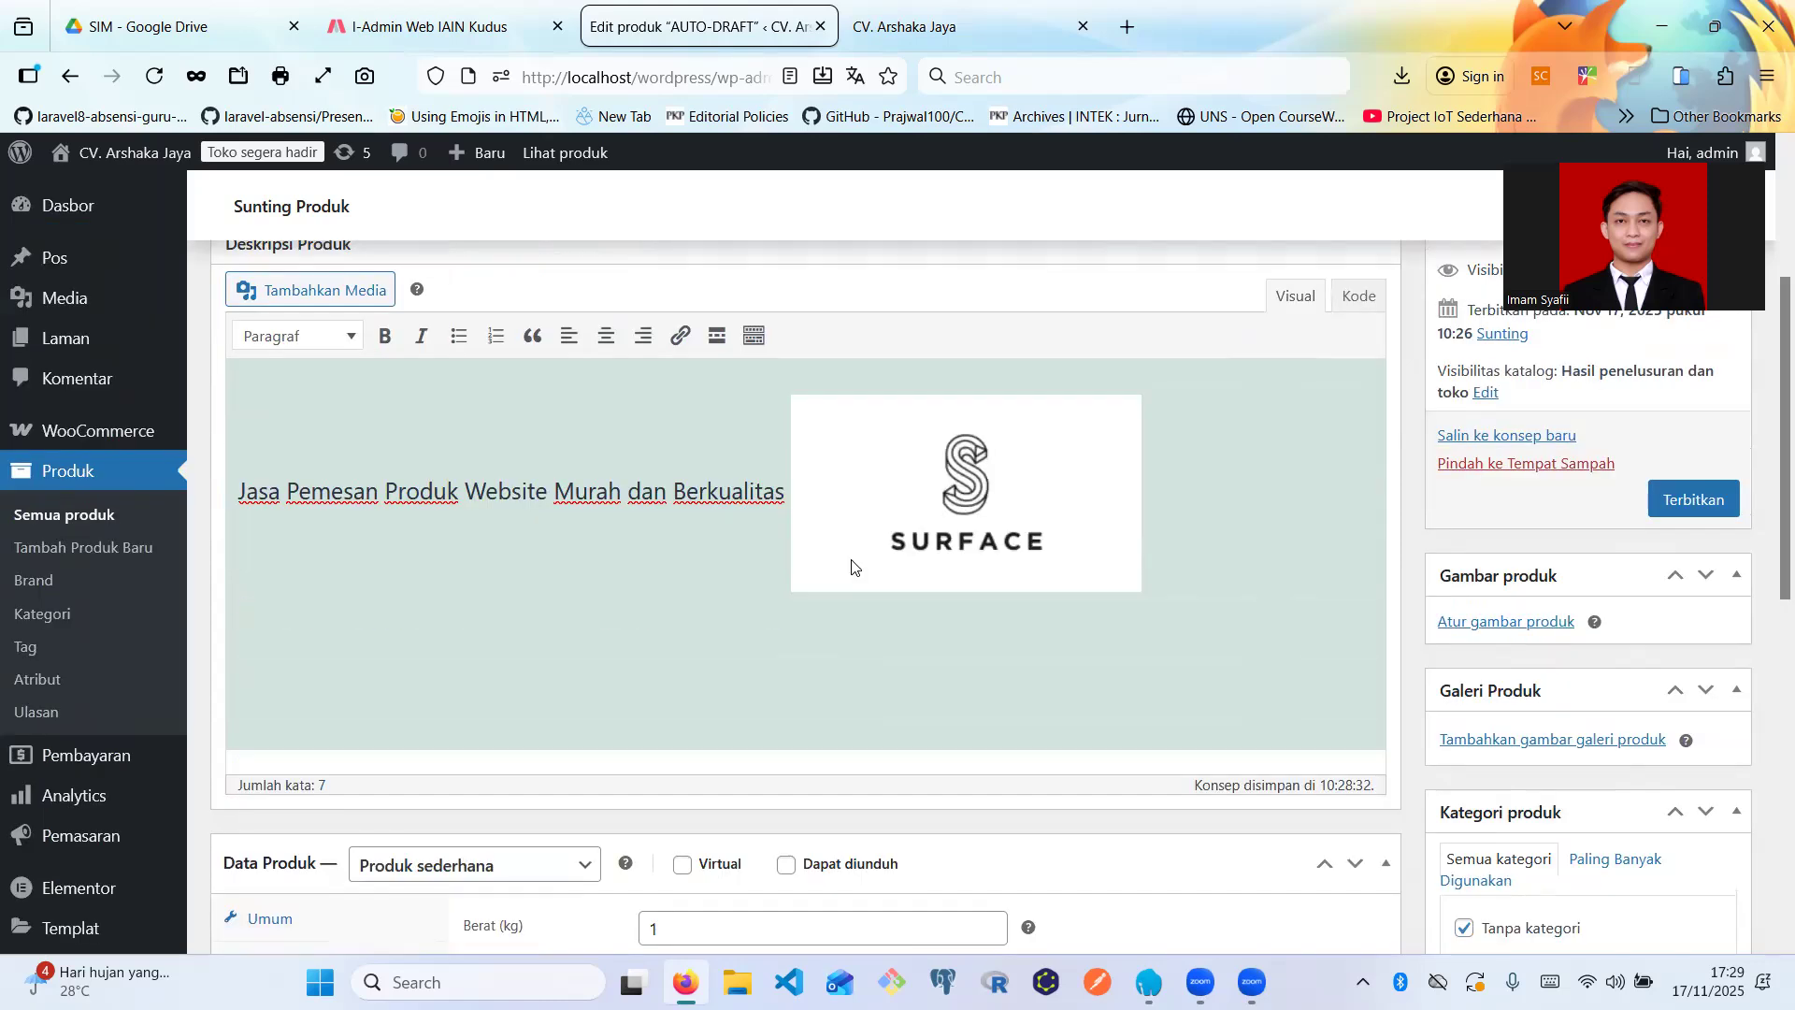
scroll(530, 656, "down", 2)
left_click(527, 652)
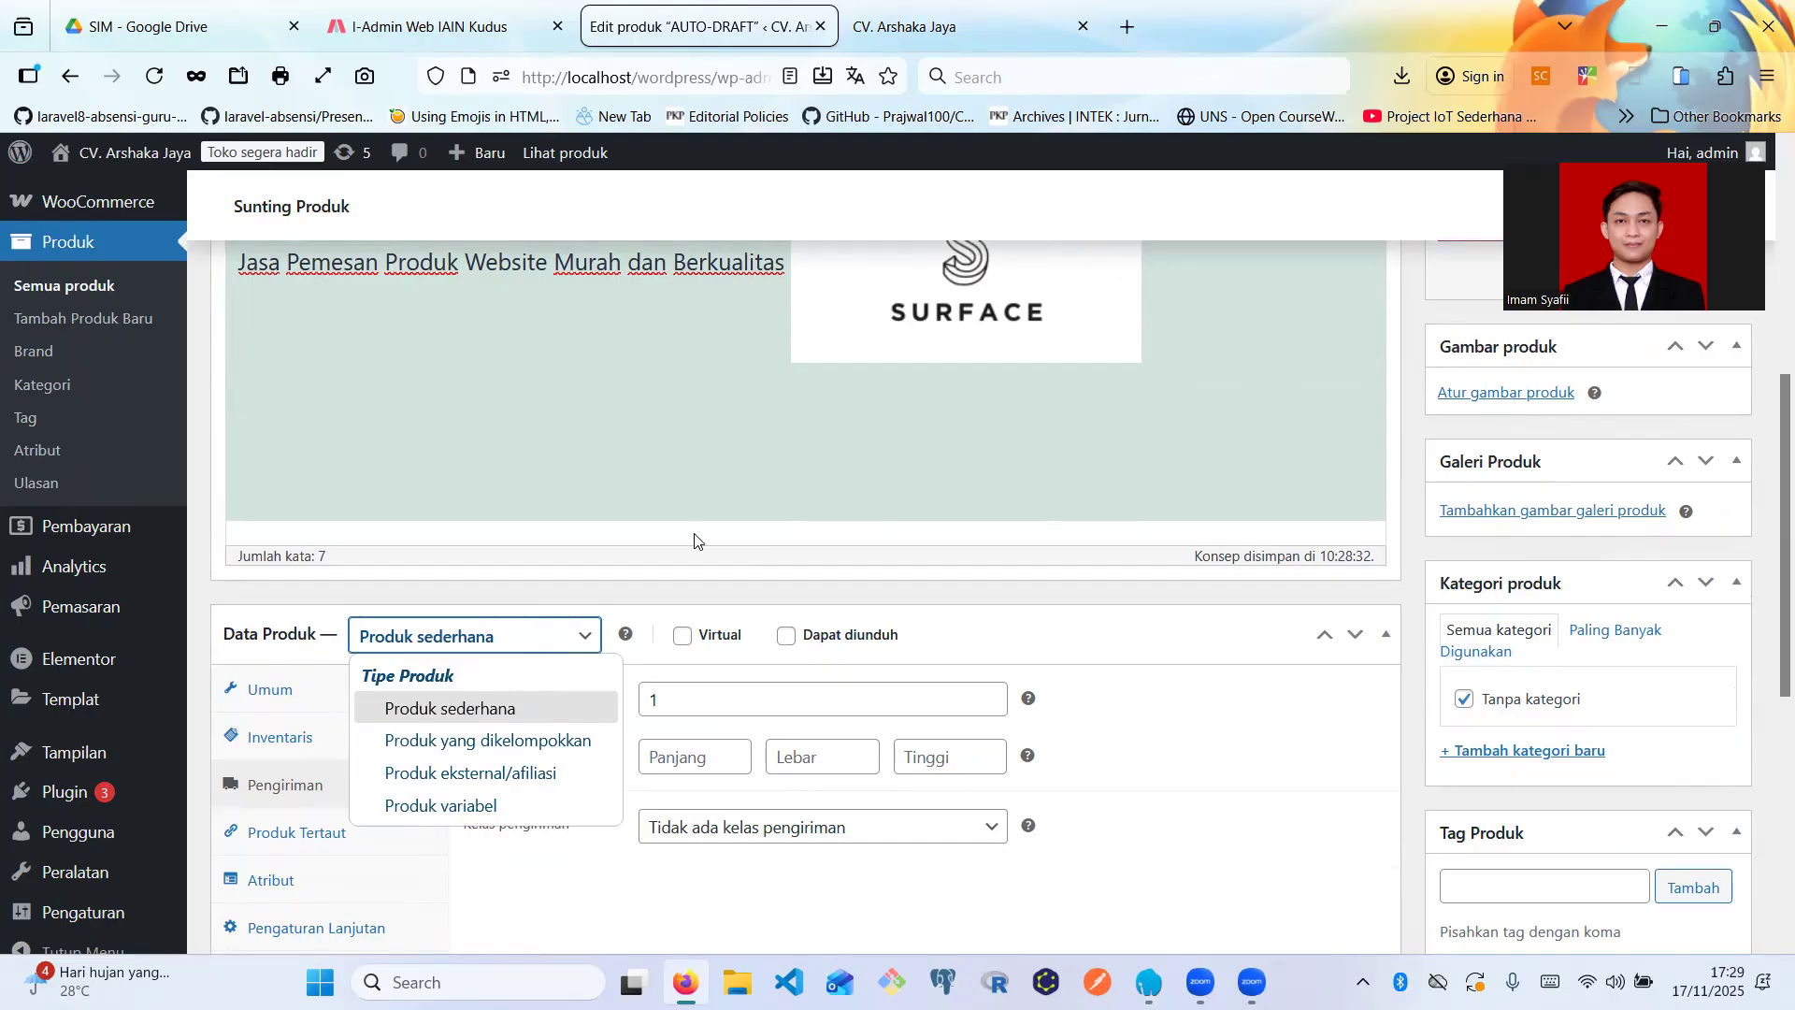
left_click(1369, 449)
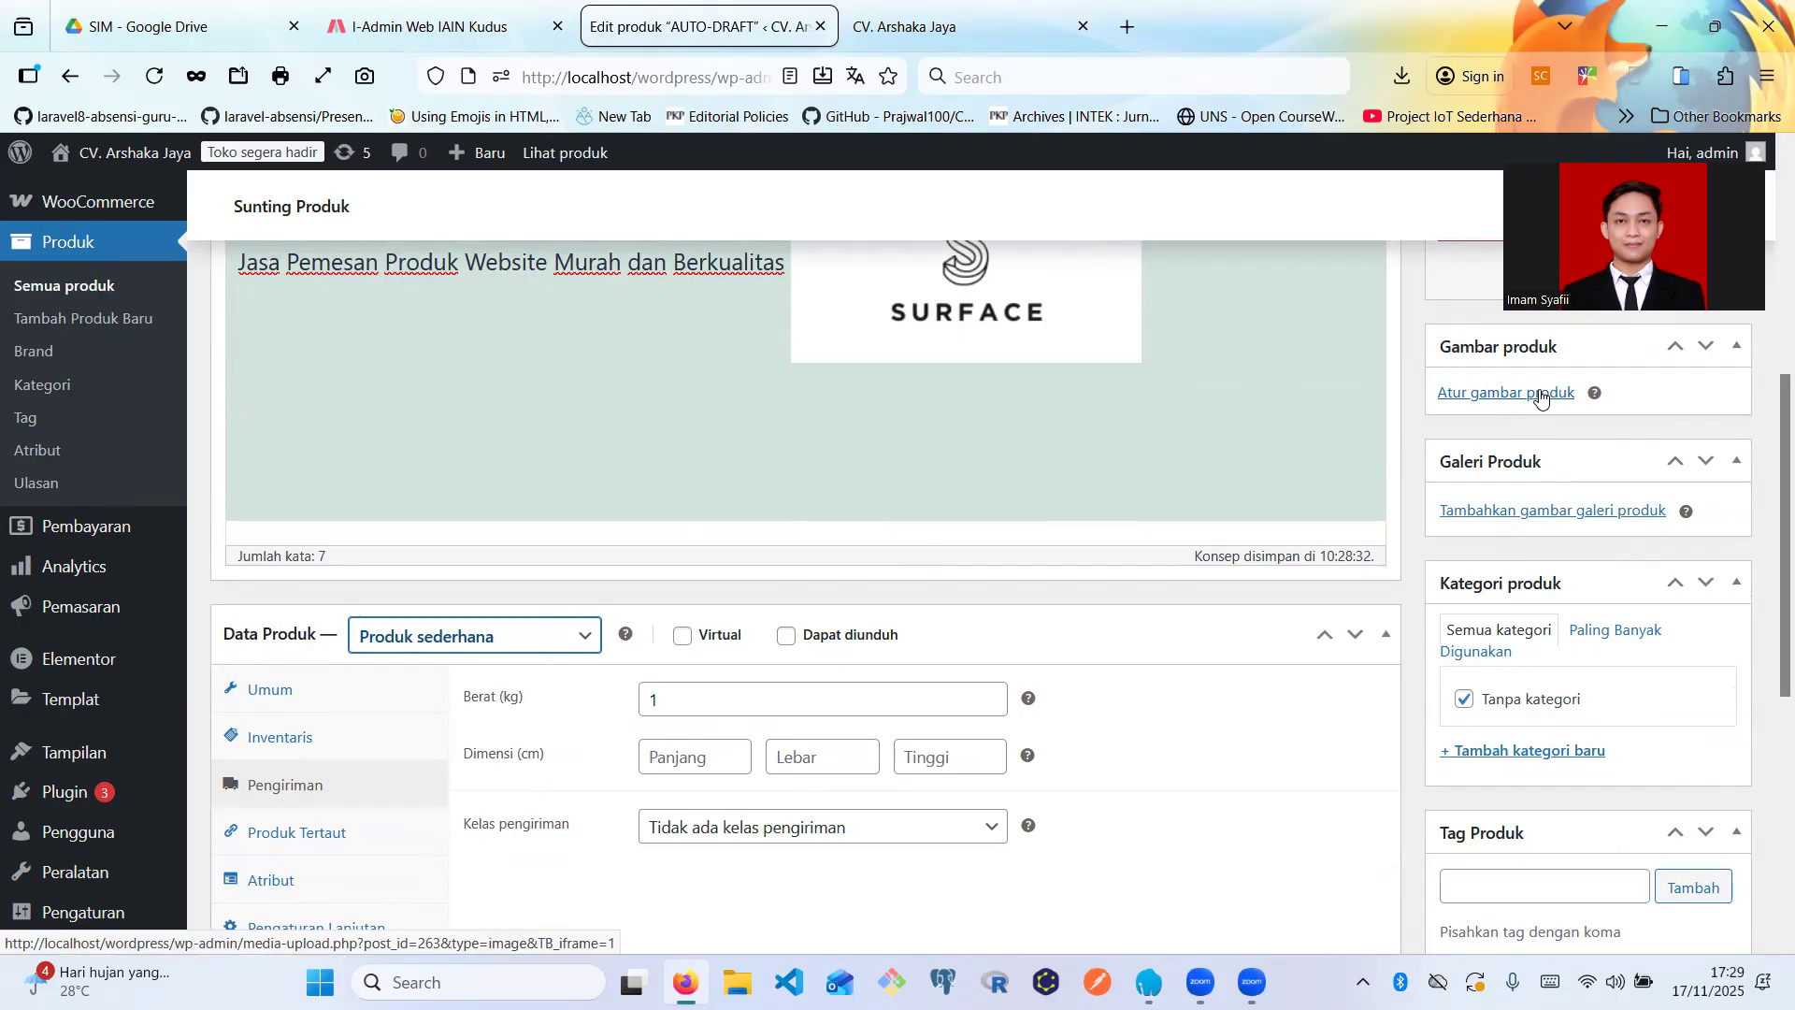
- Set the Bluebird logo (blue-bird.png) from the media library as the product image (Gambar produk)
left_click(1541, 396)
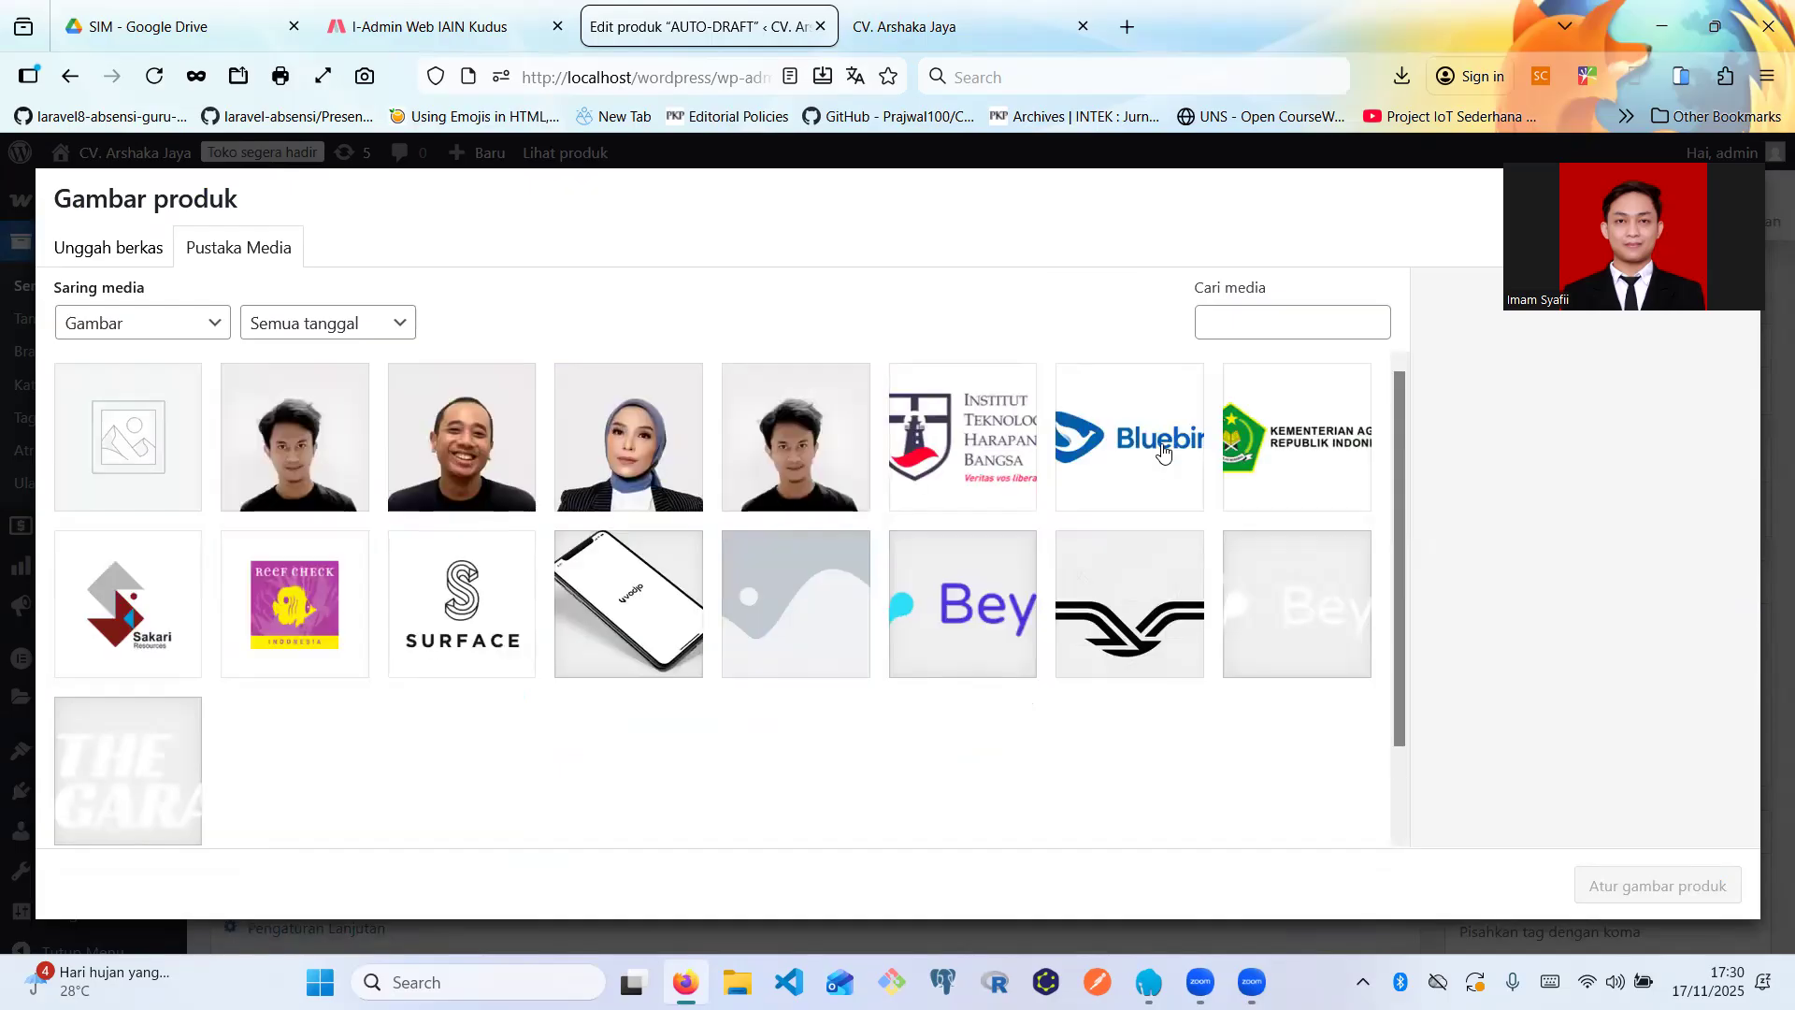
left_click(1162, 453)
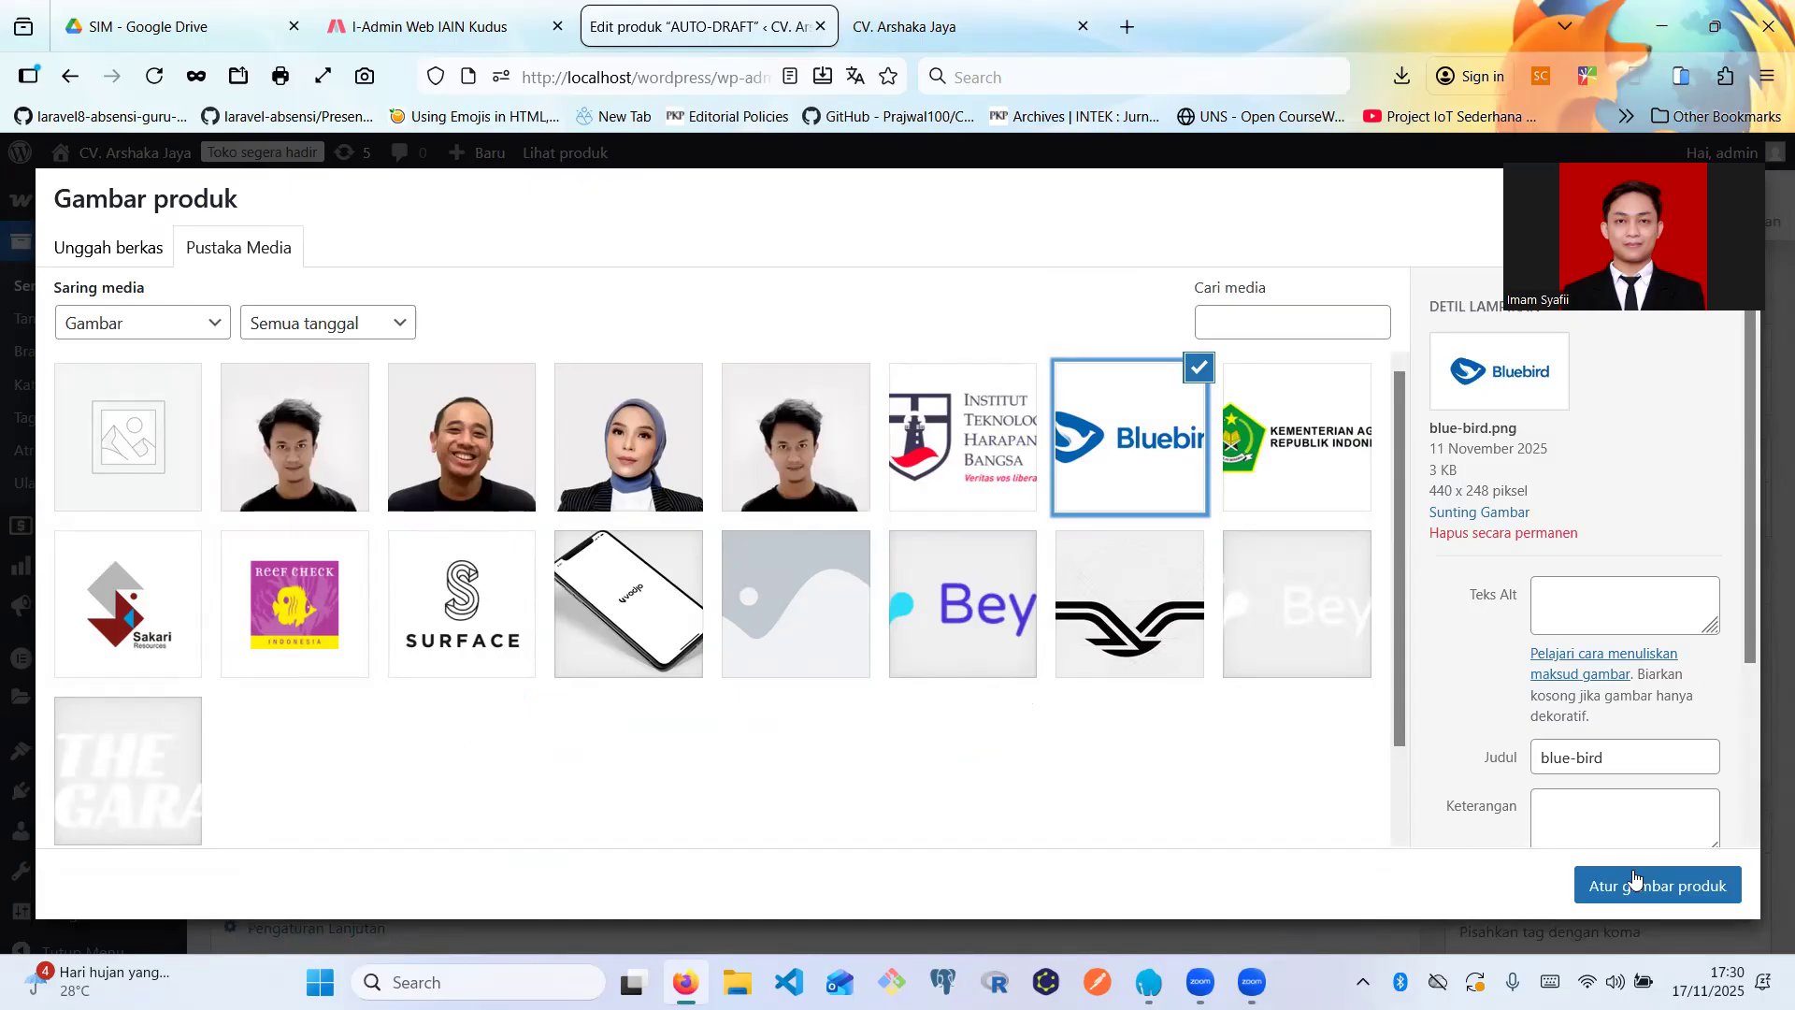
left_click(1635, 879)
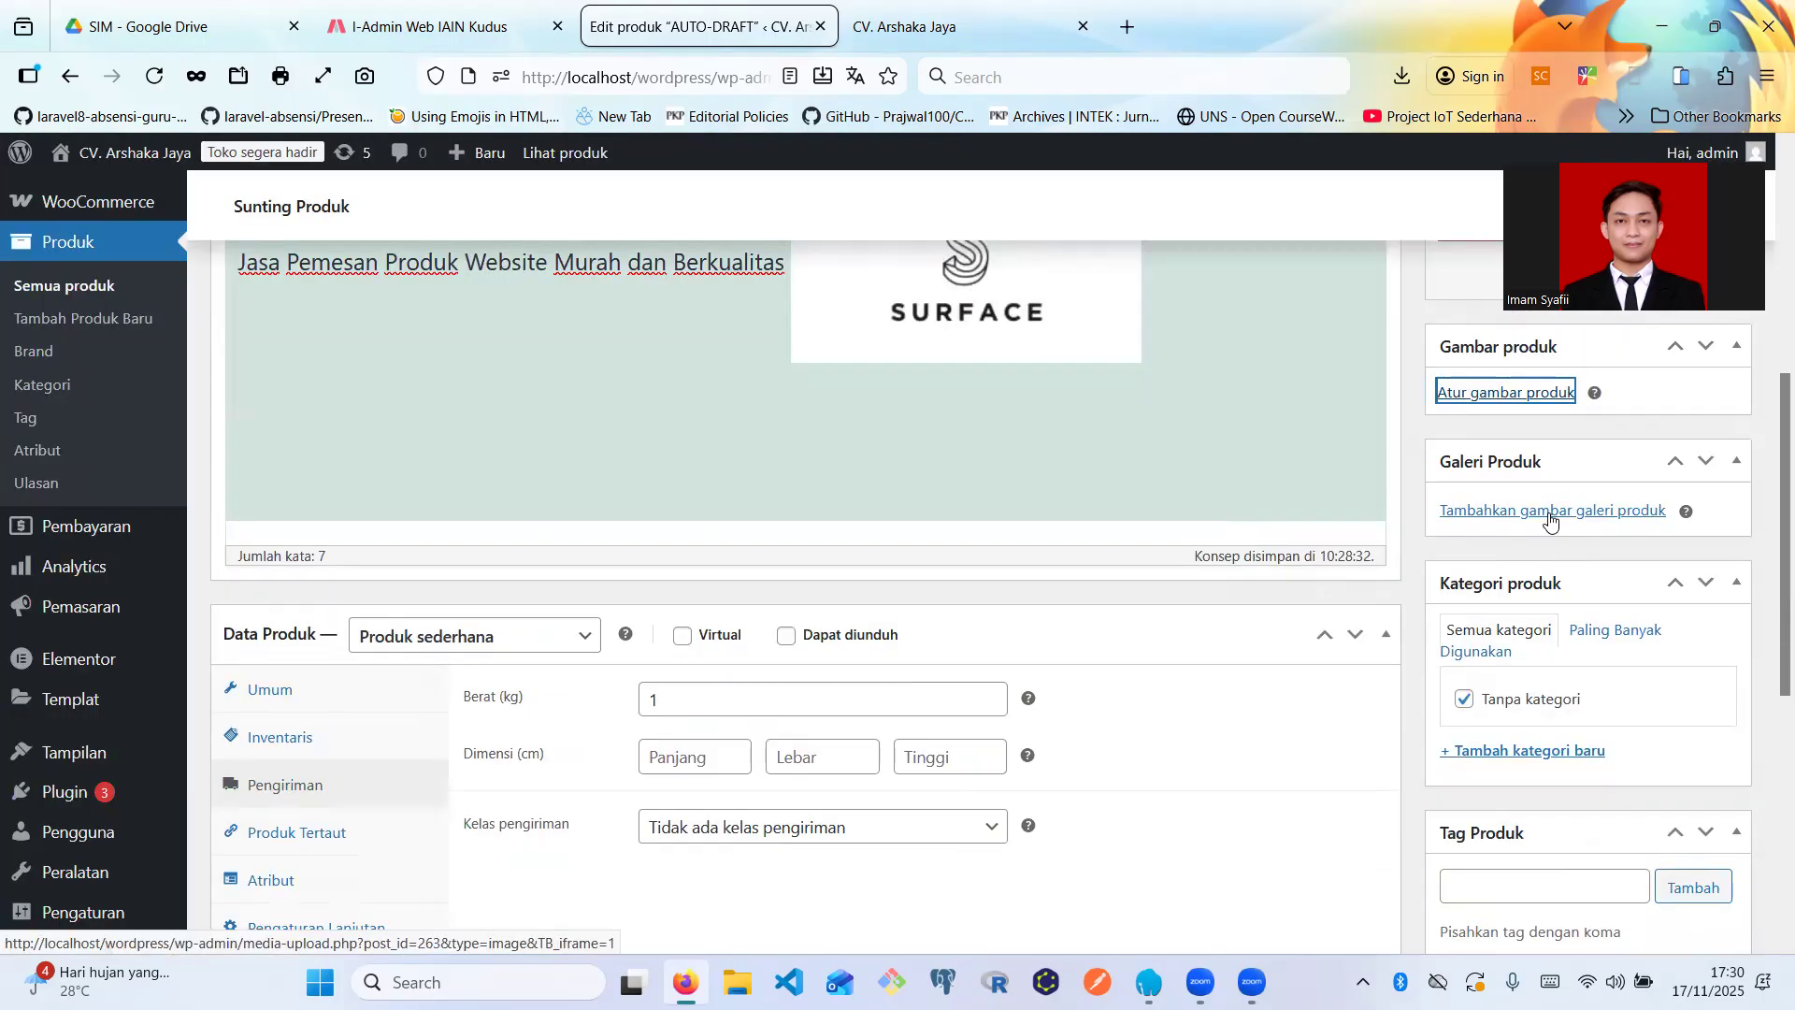
- Add the six consecutive logos from Institut Teknologi Harapan Bangsa through SURFACE to the product gallery (Galeri Produk)
left_click(1548, 517)
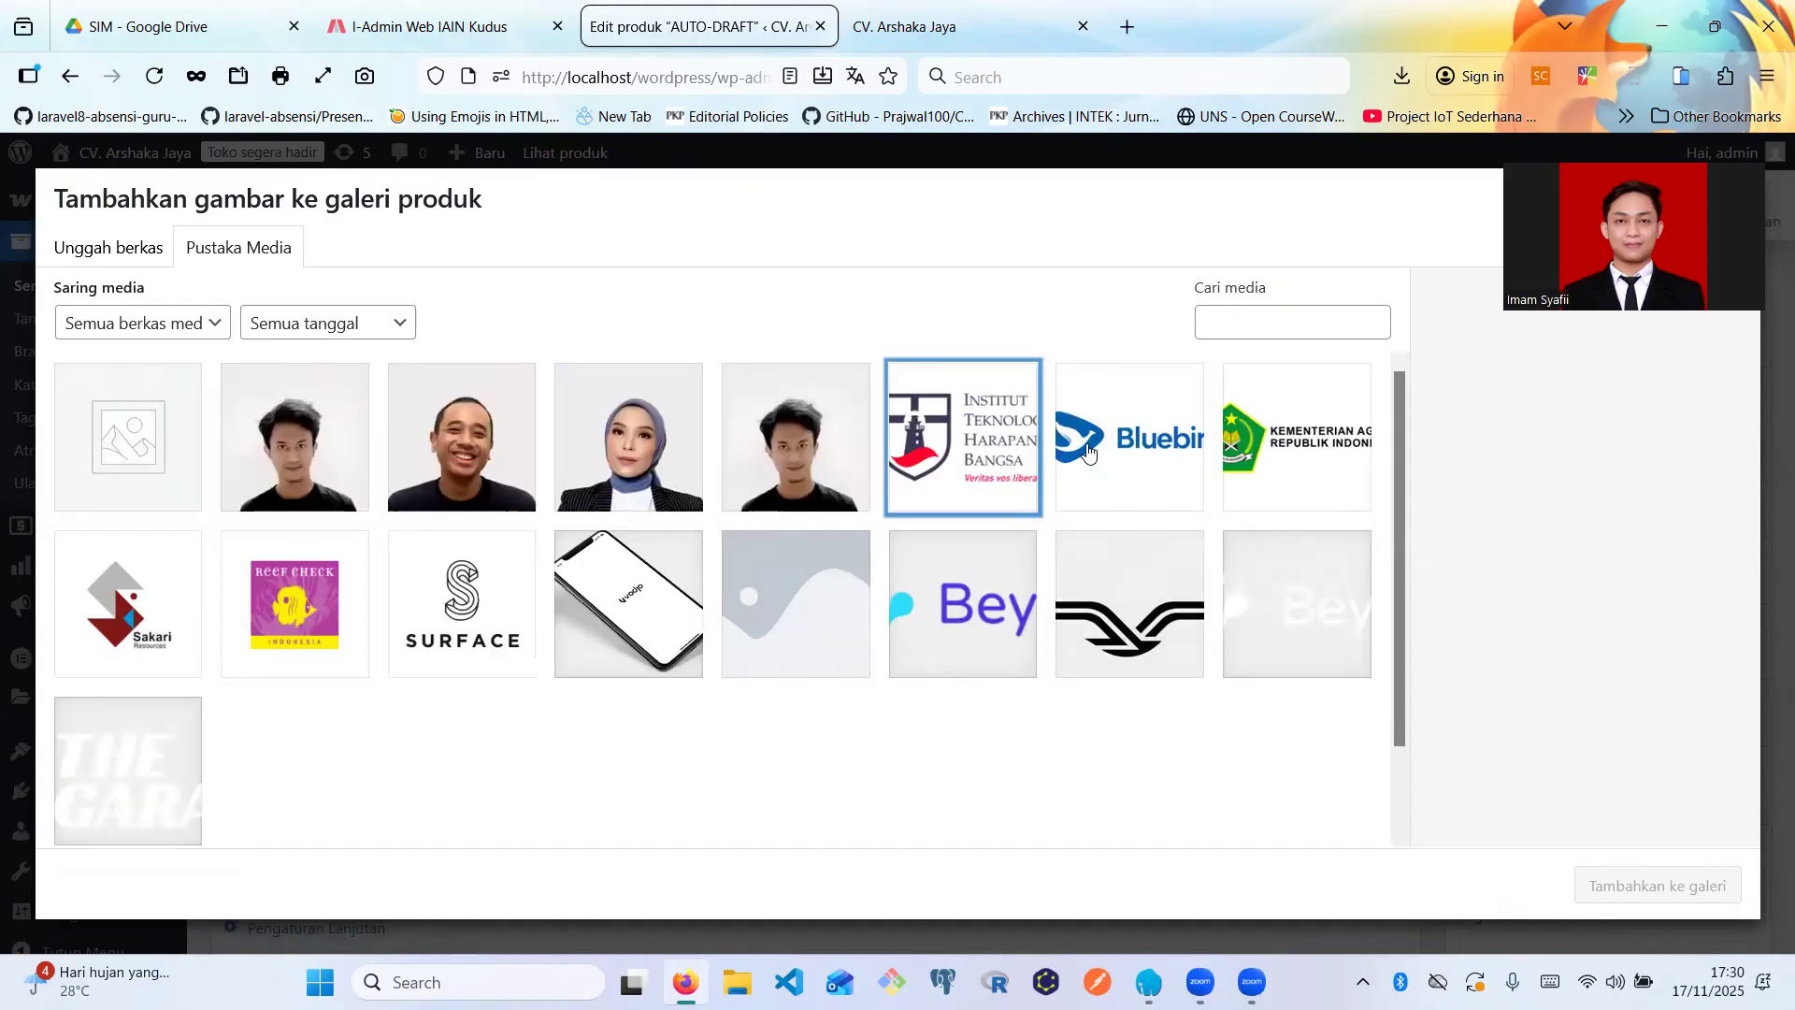
left_click(986, 435)
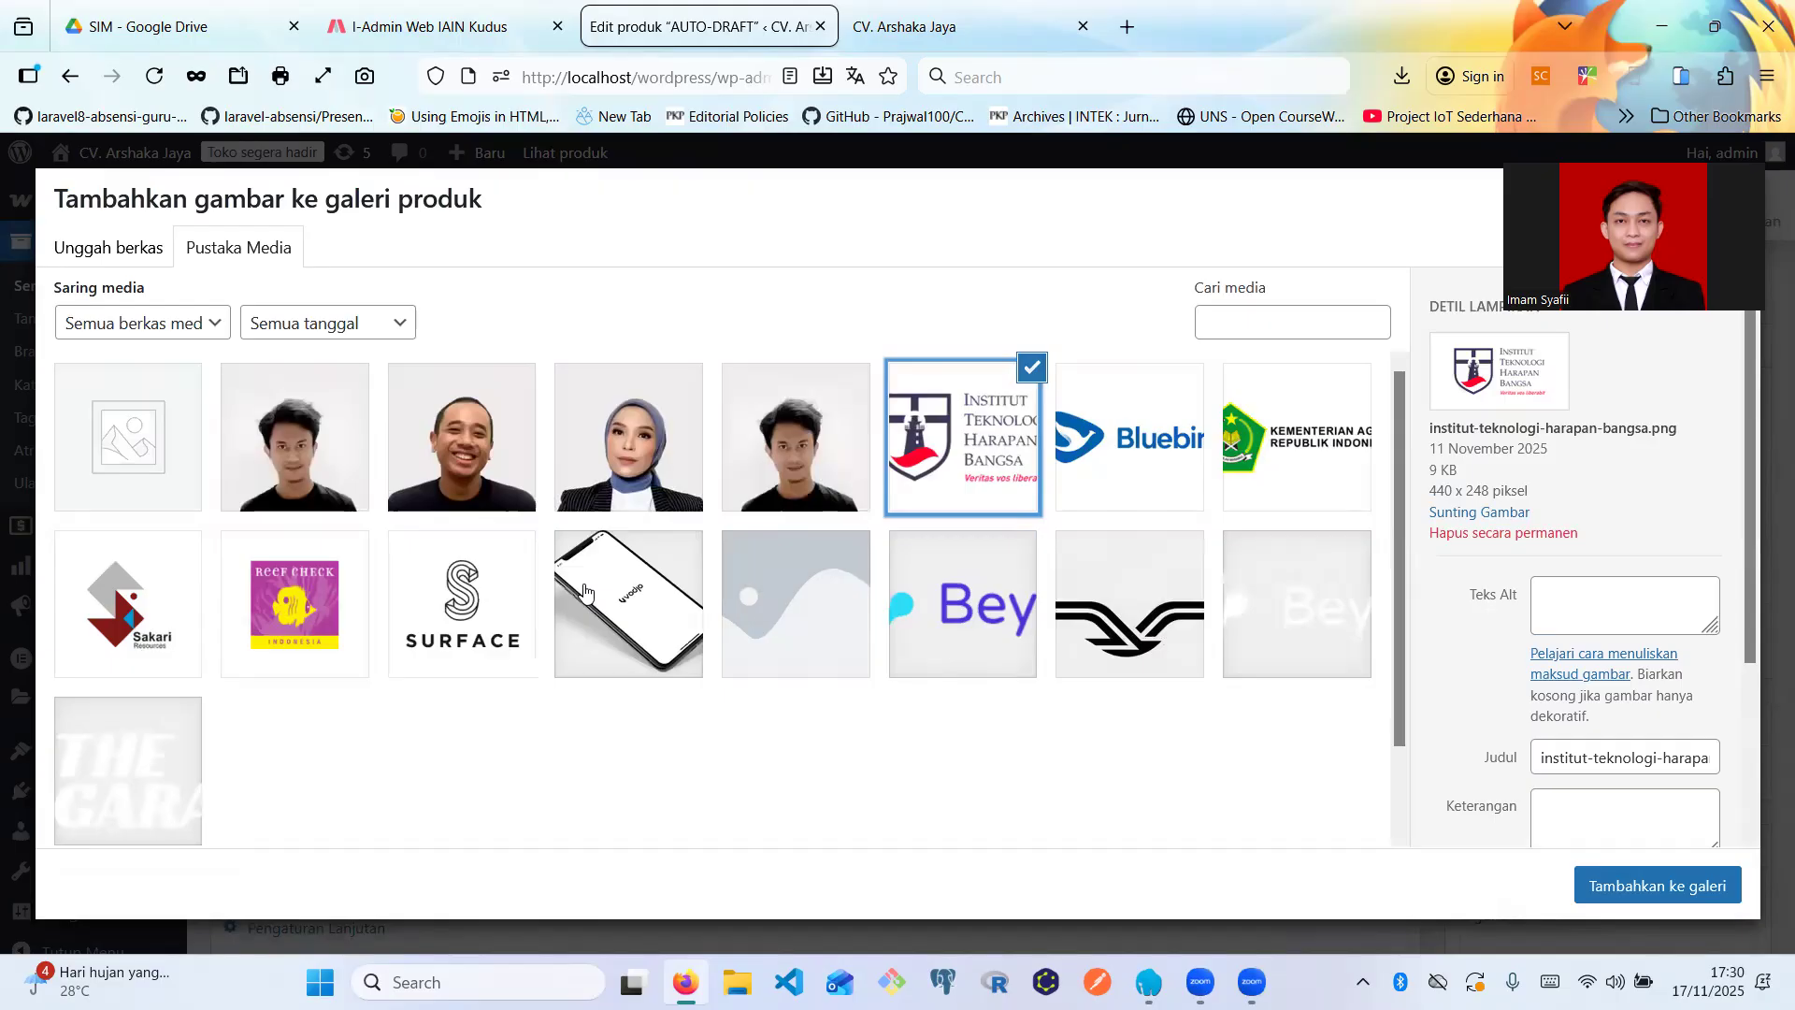
left_click(497, 597, "shift")
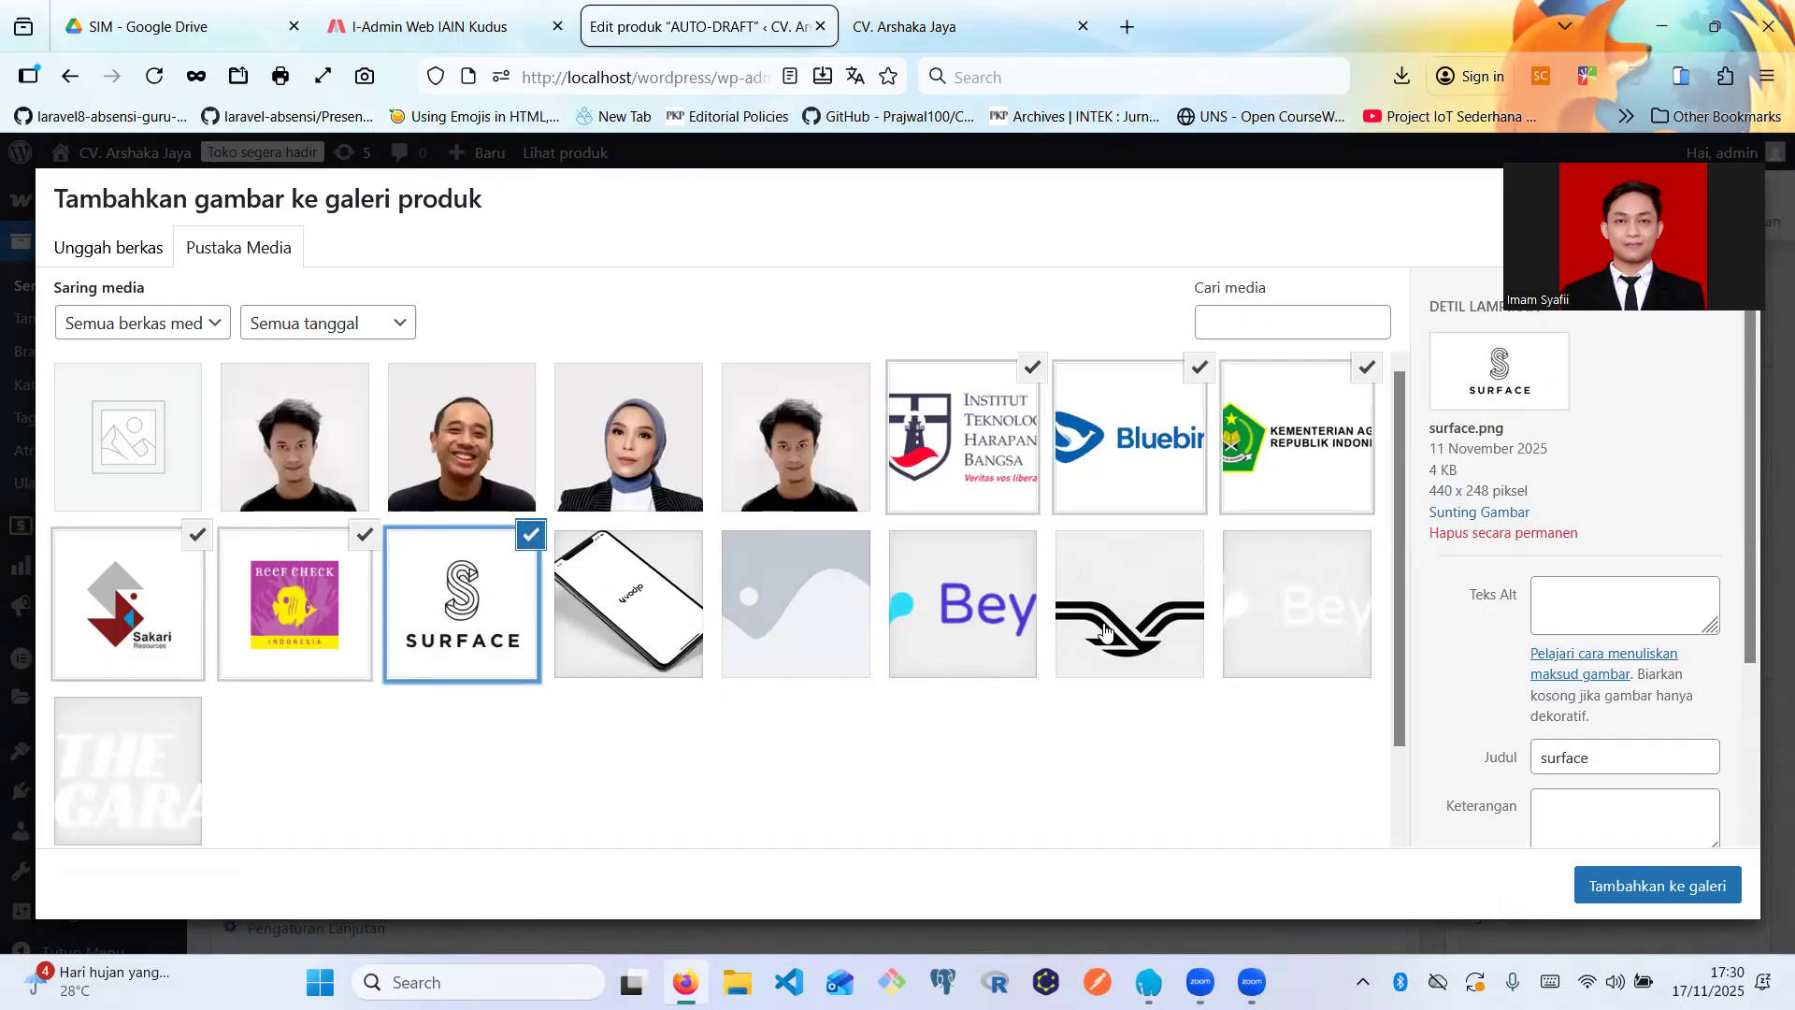
left_click(1670, 889)
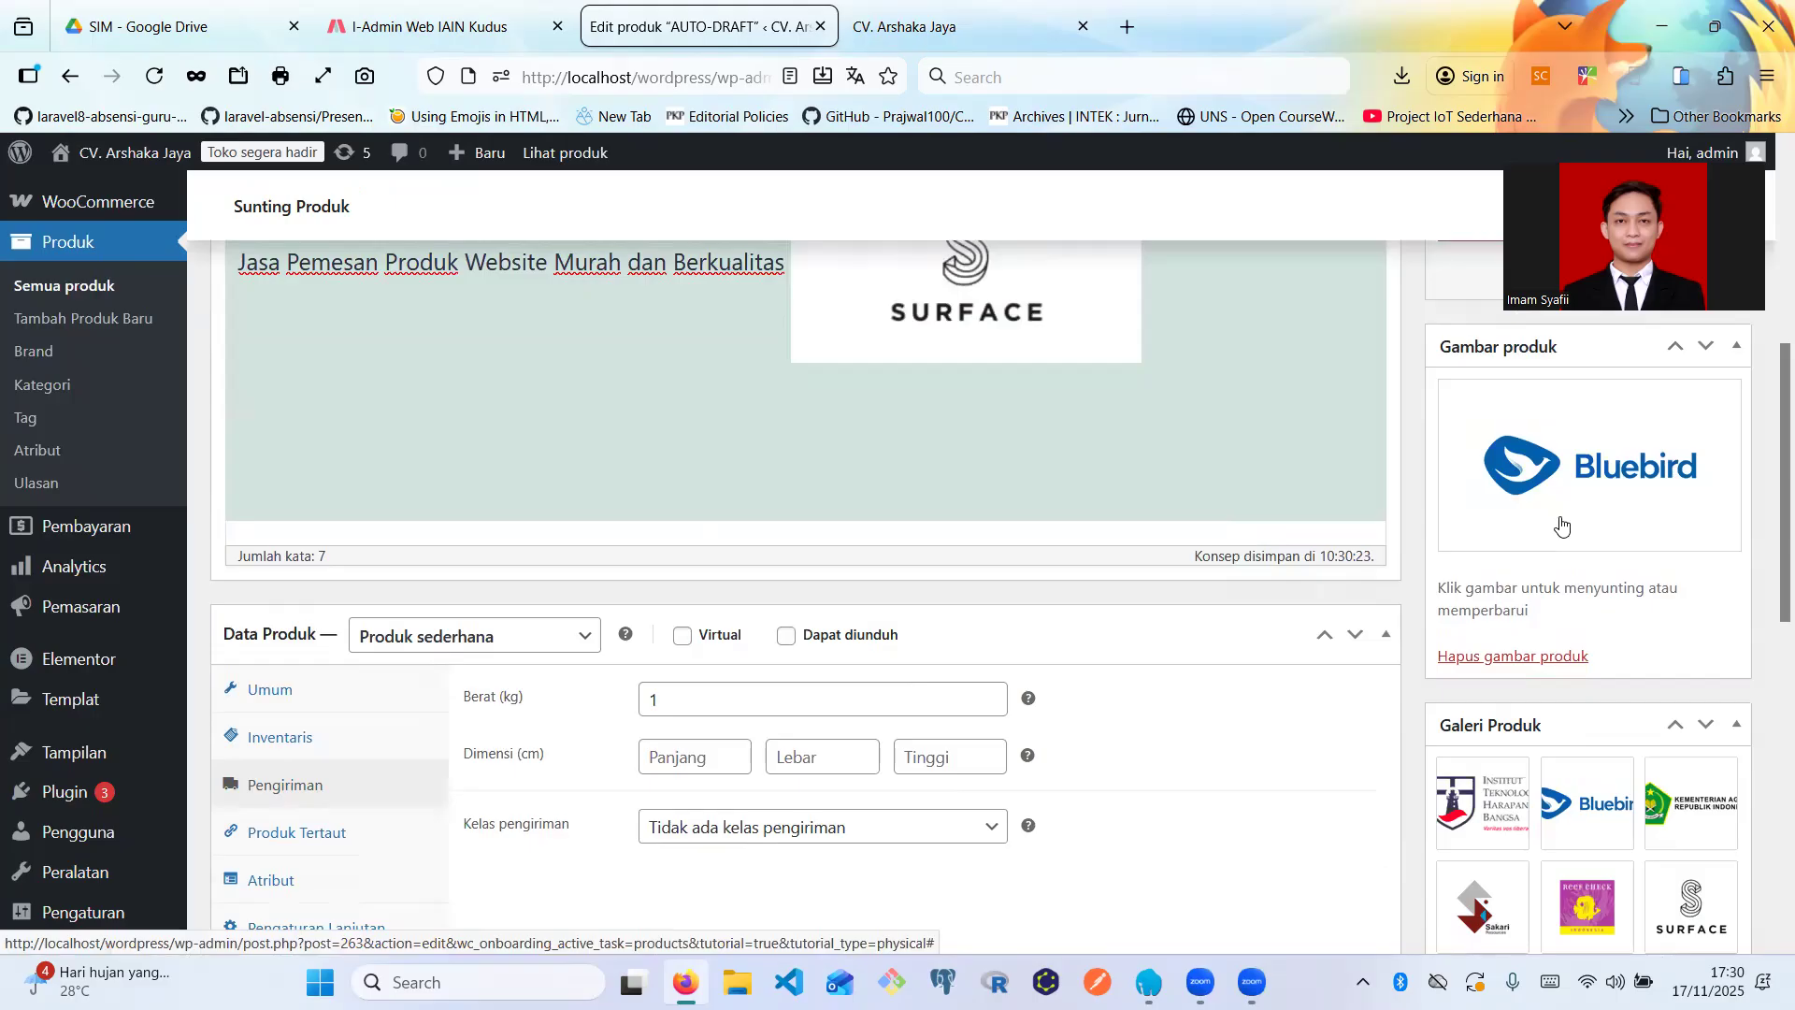
- Create a new product category named "Web" and assign it to the product
scroll(1567, 779, "down", 3)
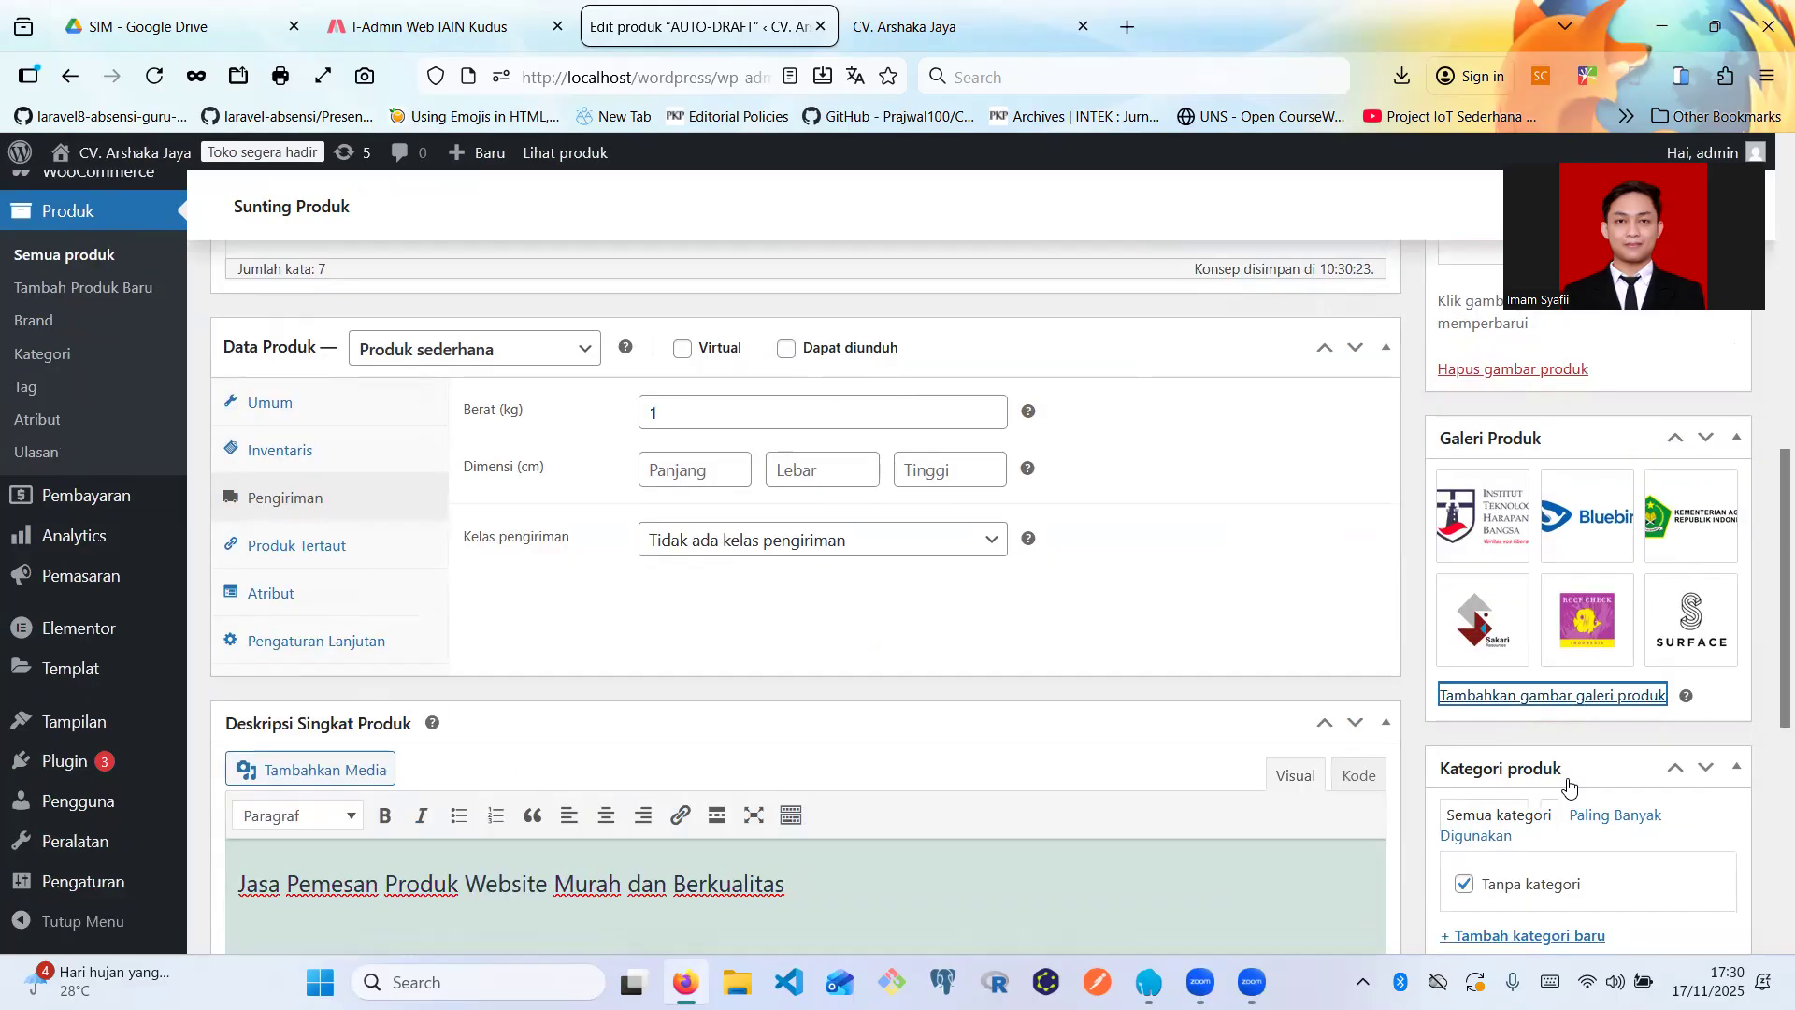
scroll(1567, 779, "down", 2)
scroll(1562, 595, "down", 2)
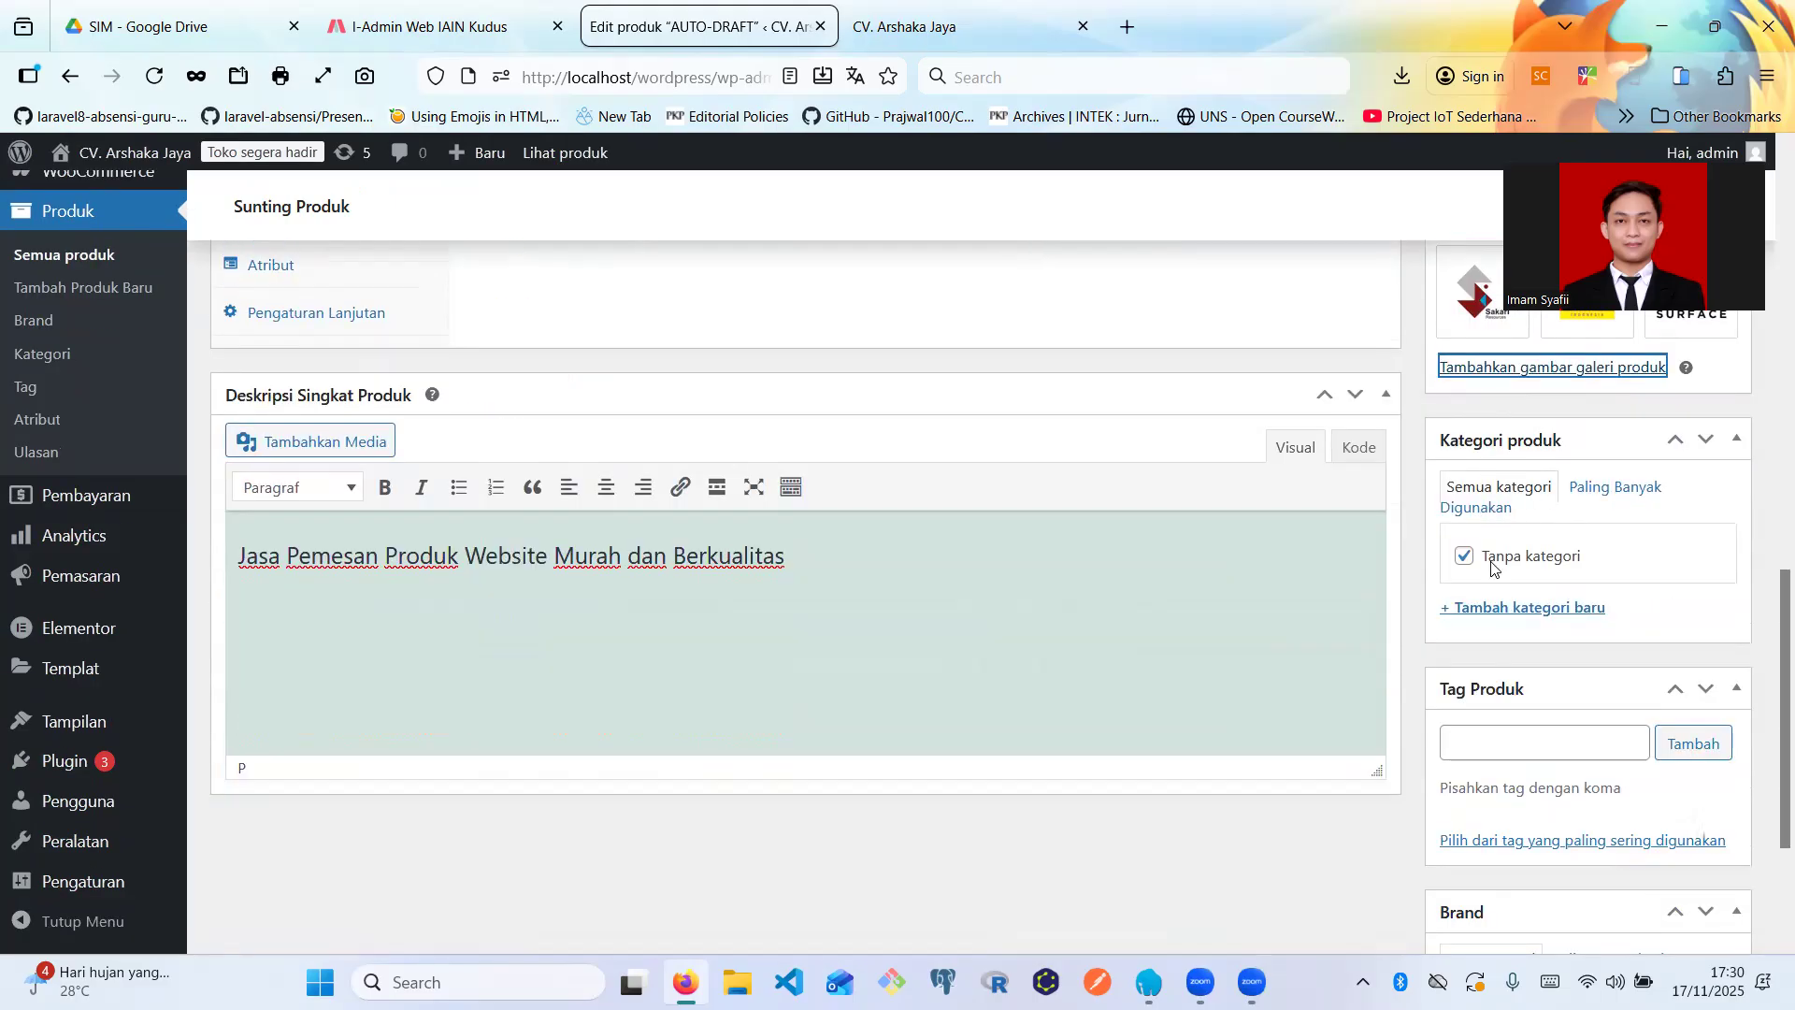
left_click(1507, 609)
type("Web")
left_click(1515, 776)
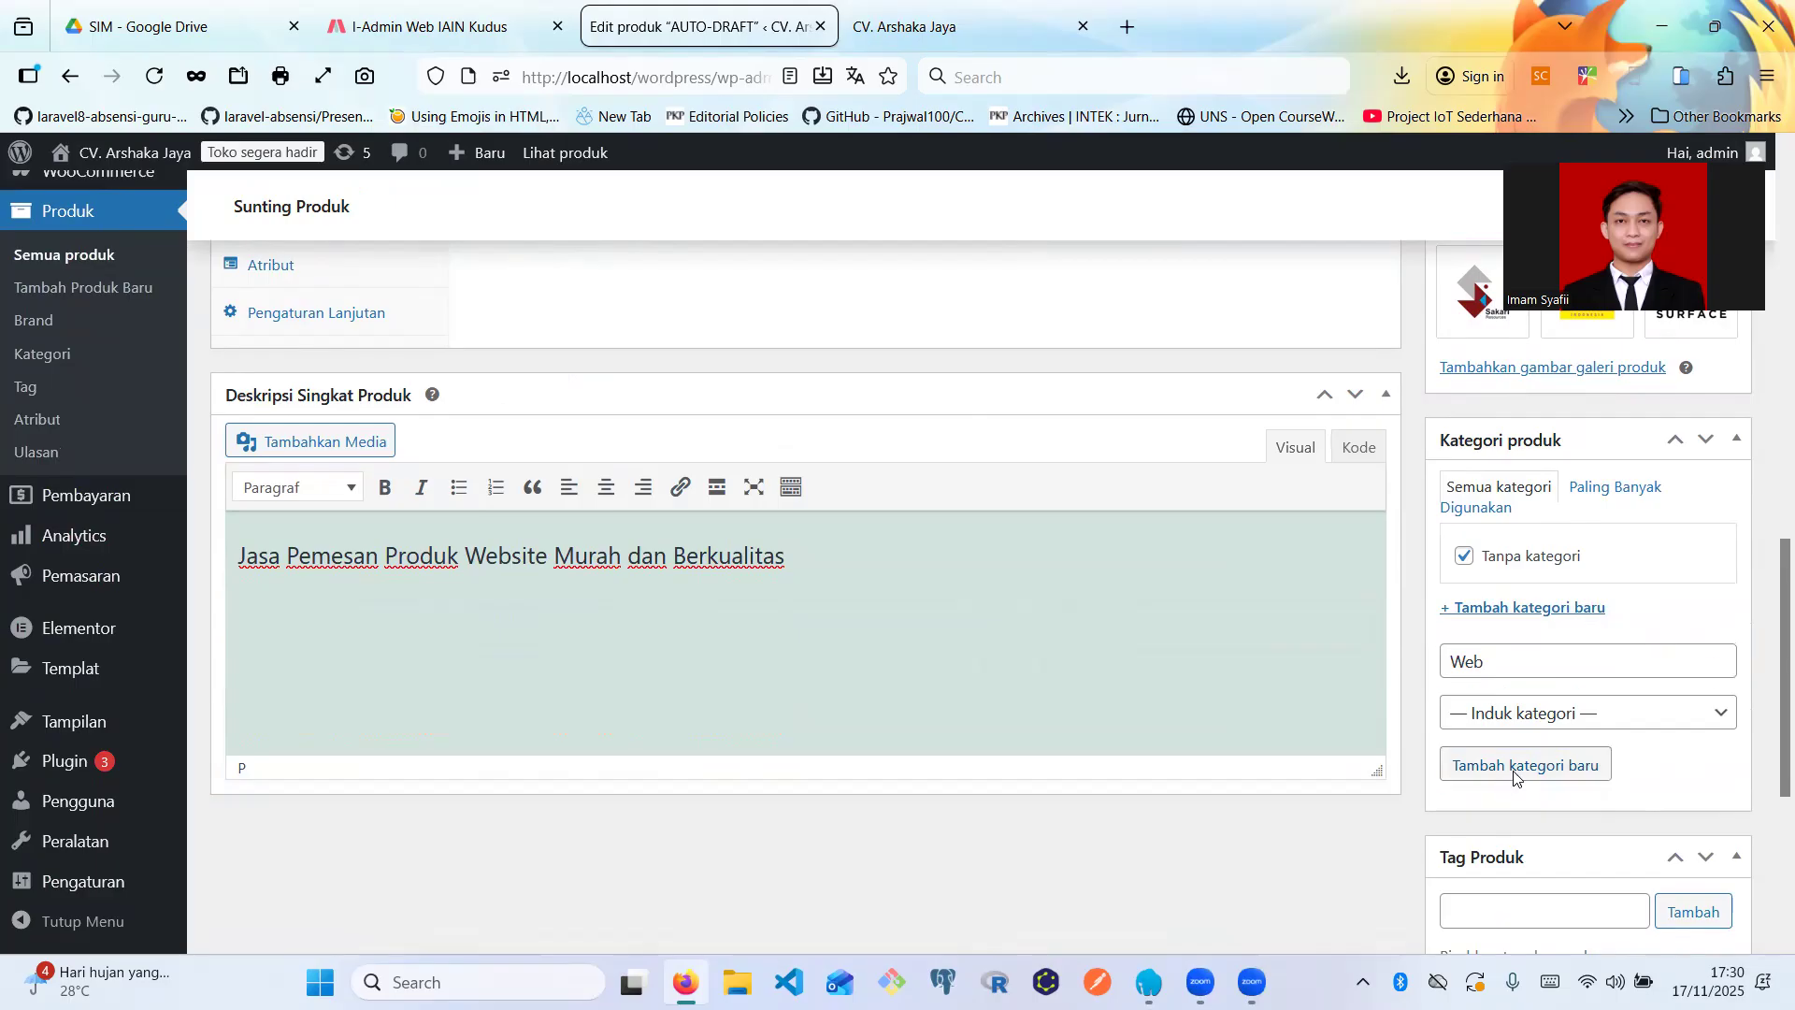
left_click(1525, 720)
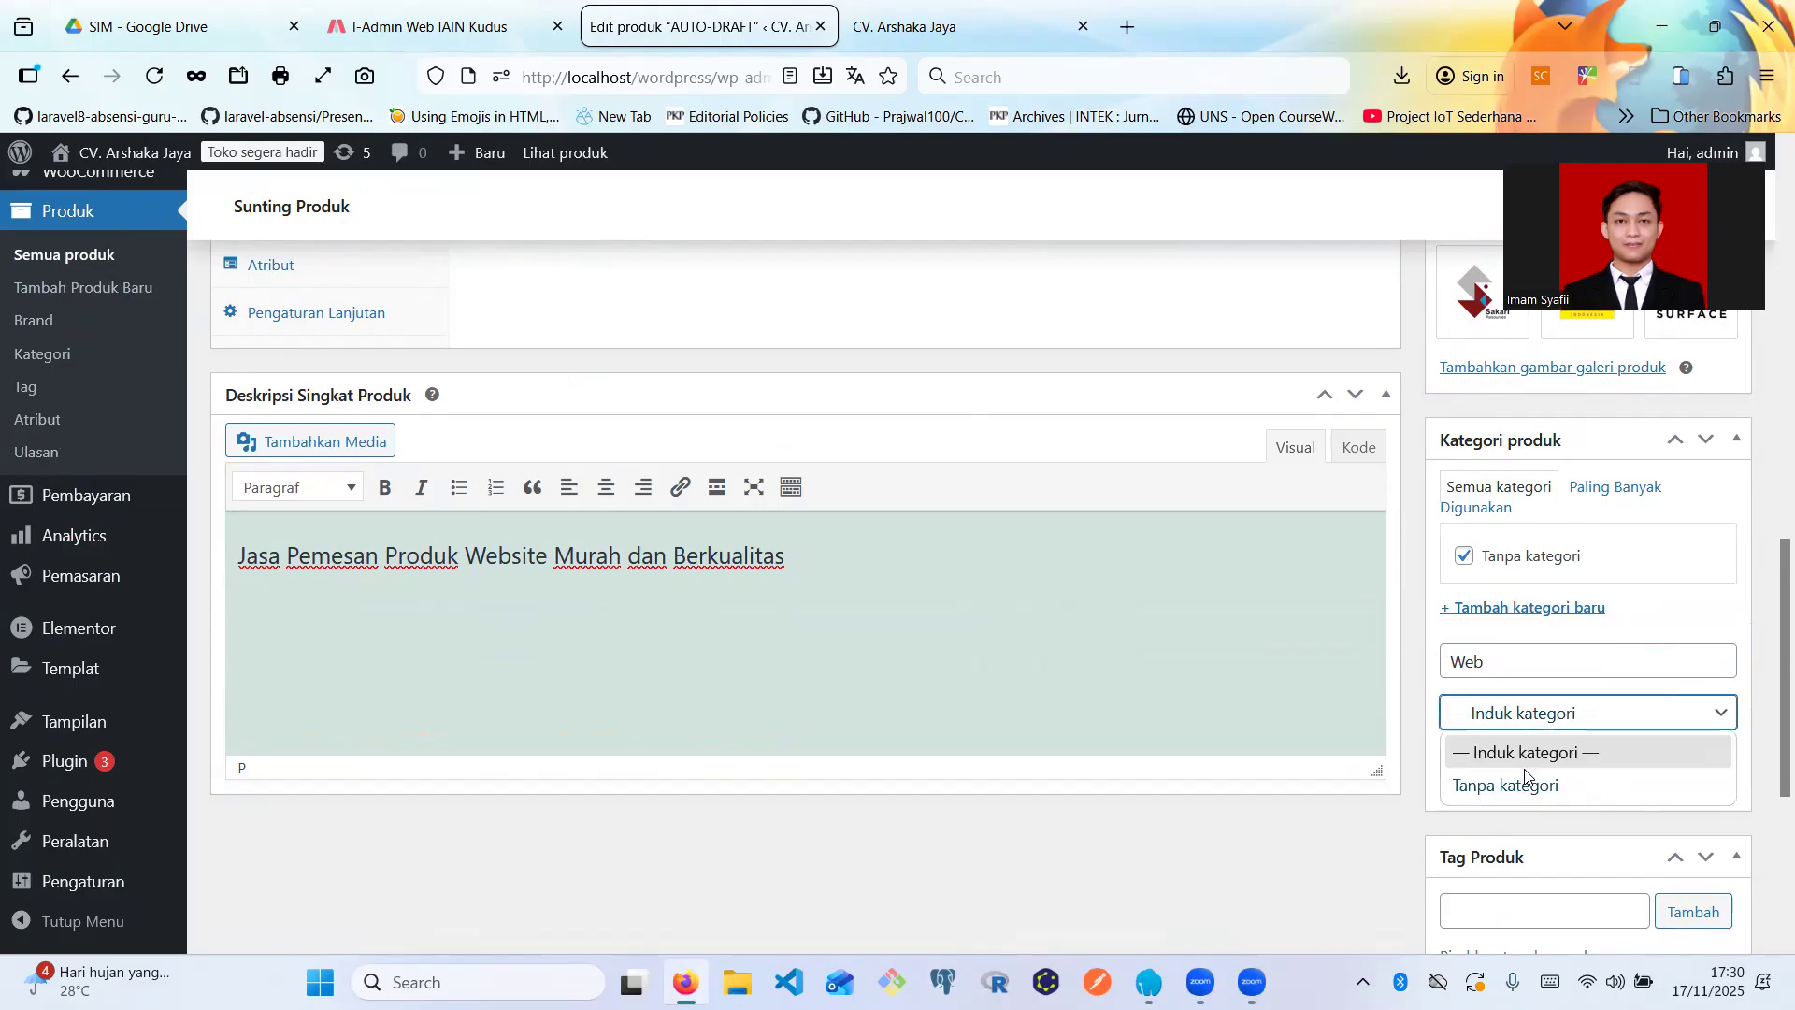
left_click(1524, 781)
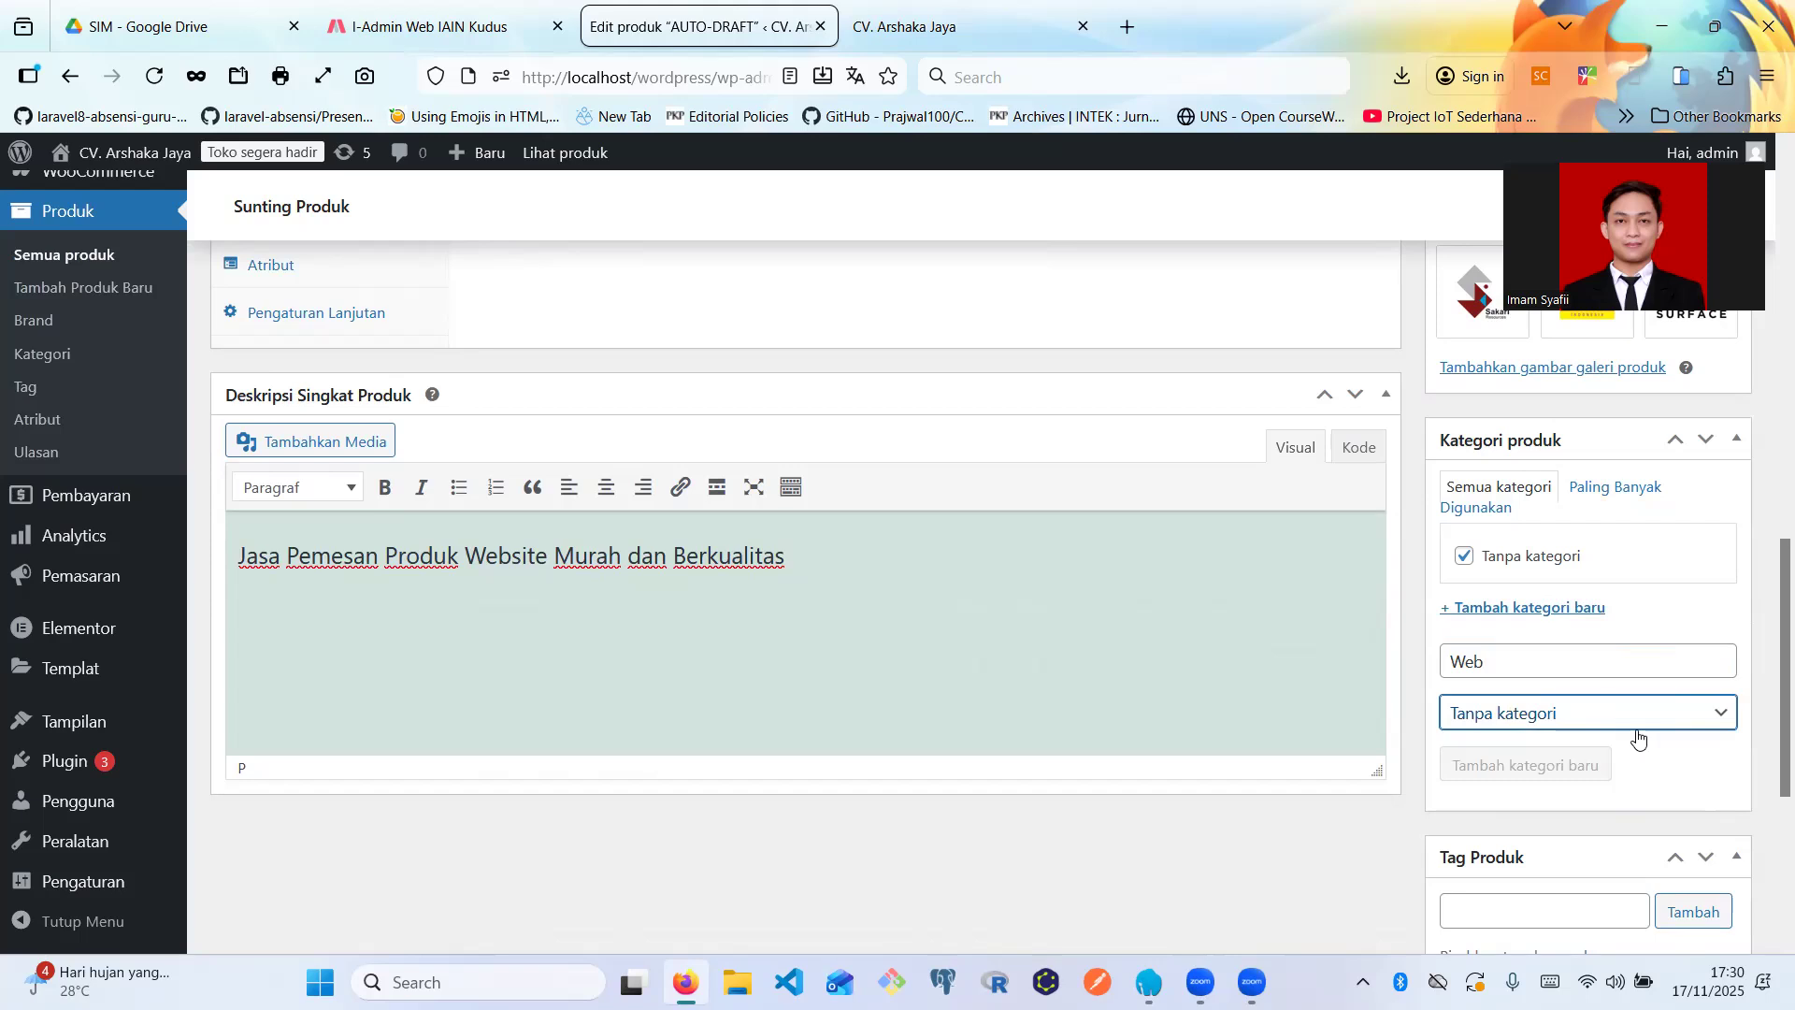
left_click(1581, 758)
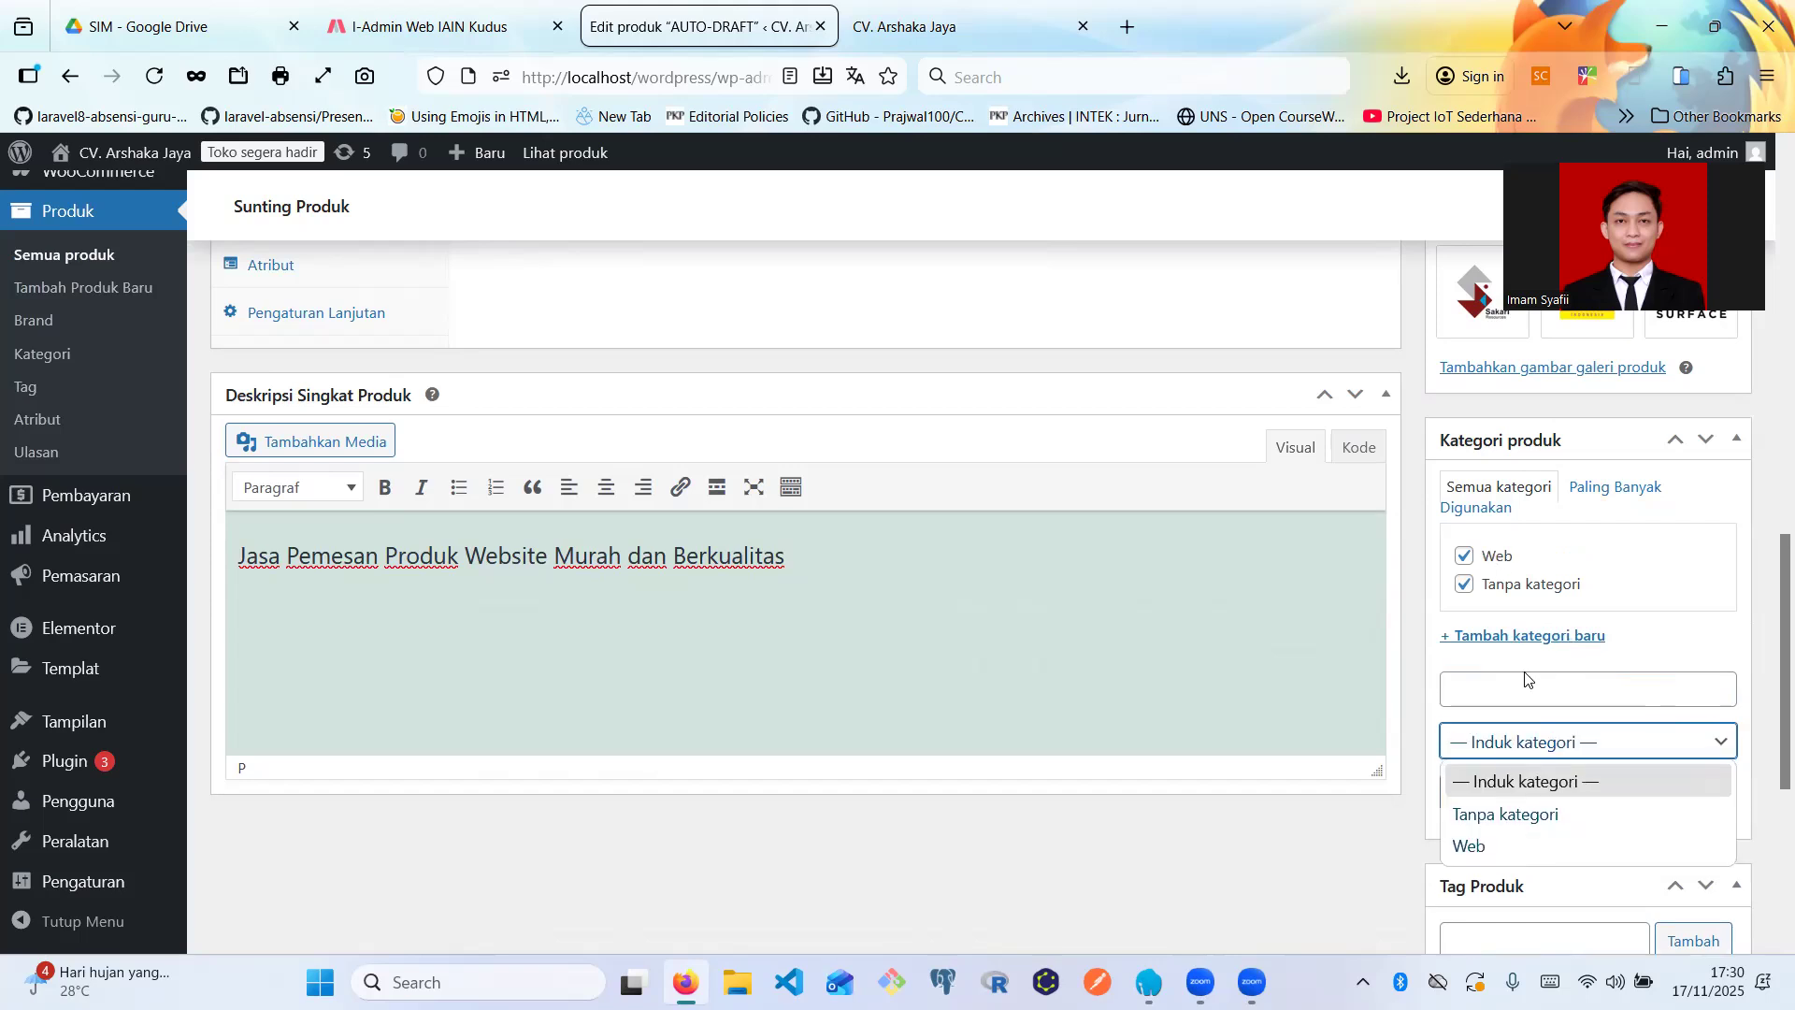
left_click(1539, 621)
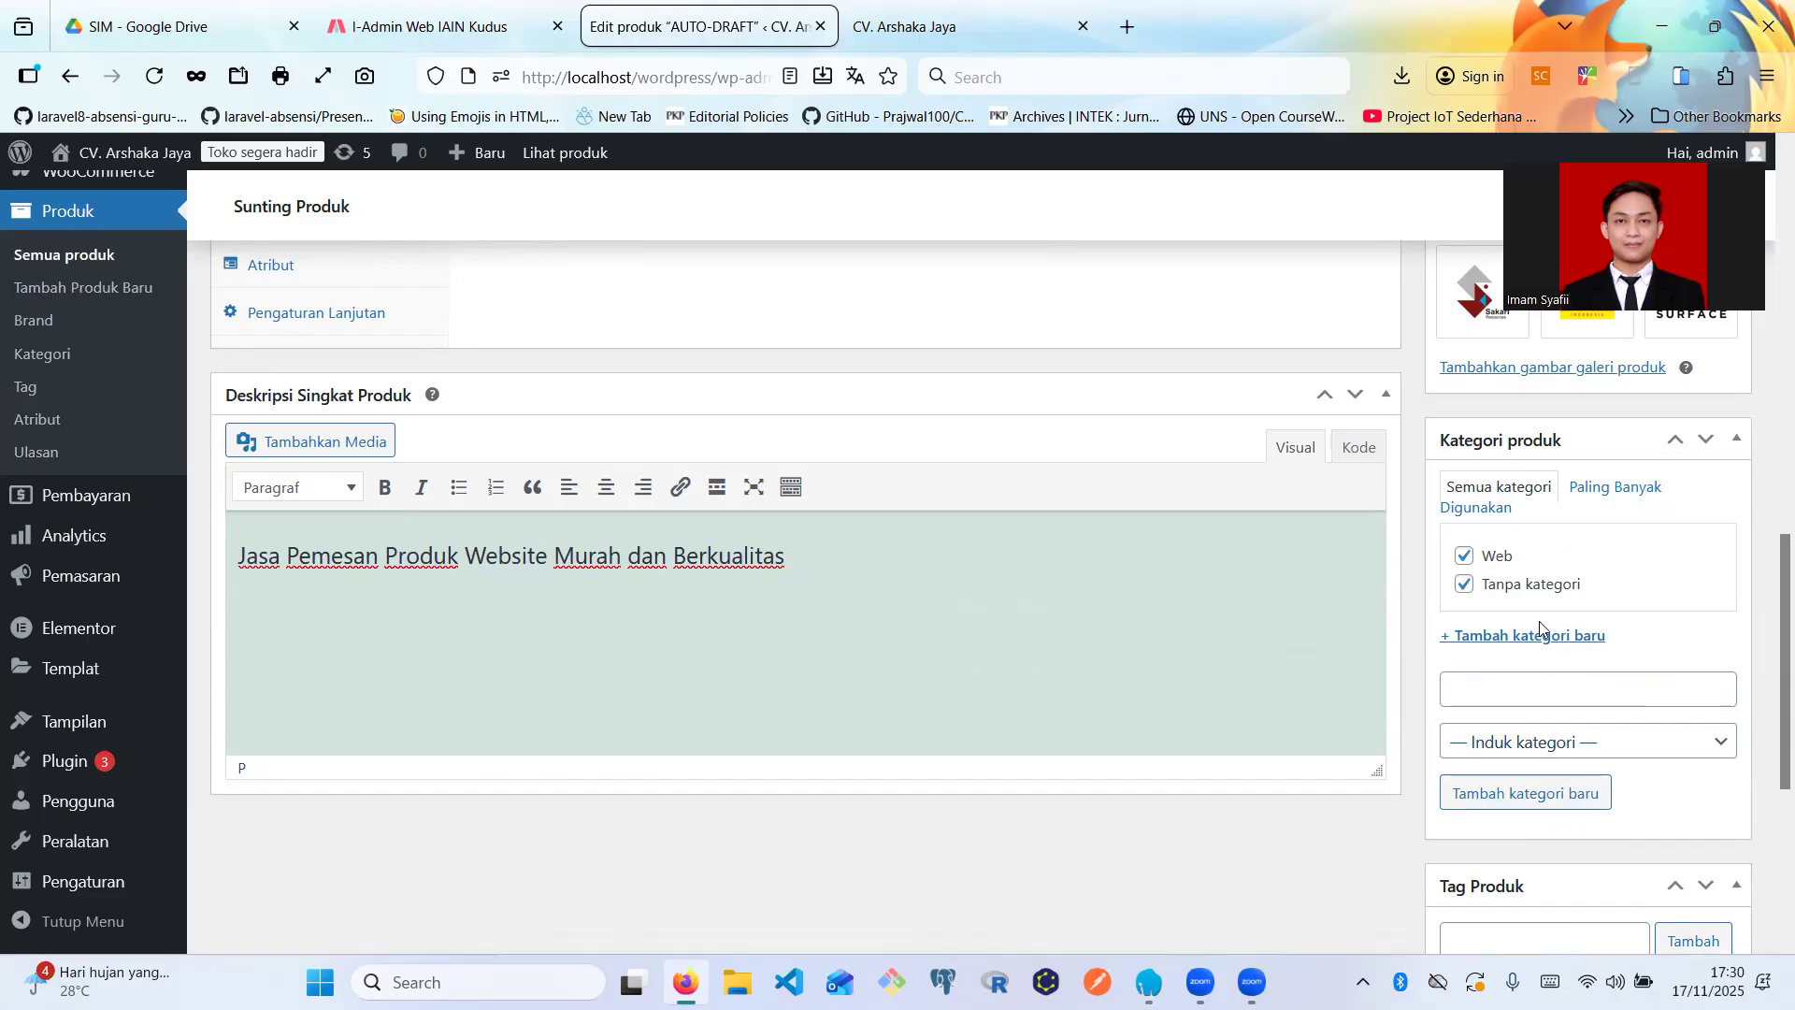
- Open the product's preview (Pratinjau) in a new browser tab and check its loading, returning to the product editor
scroll(1539, 624, "down", 4)
scroll(1542, 629, "up", 9)
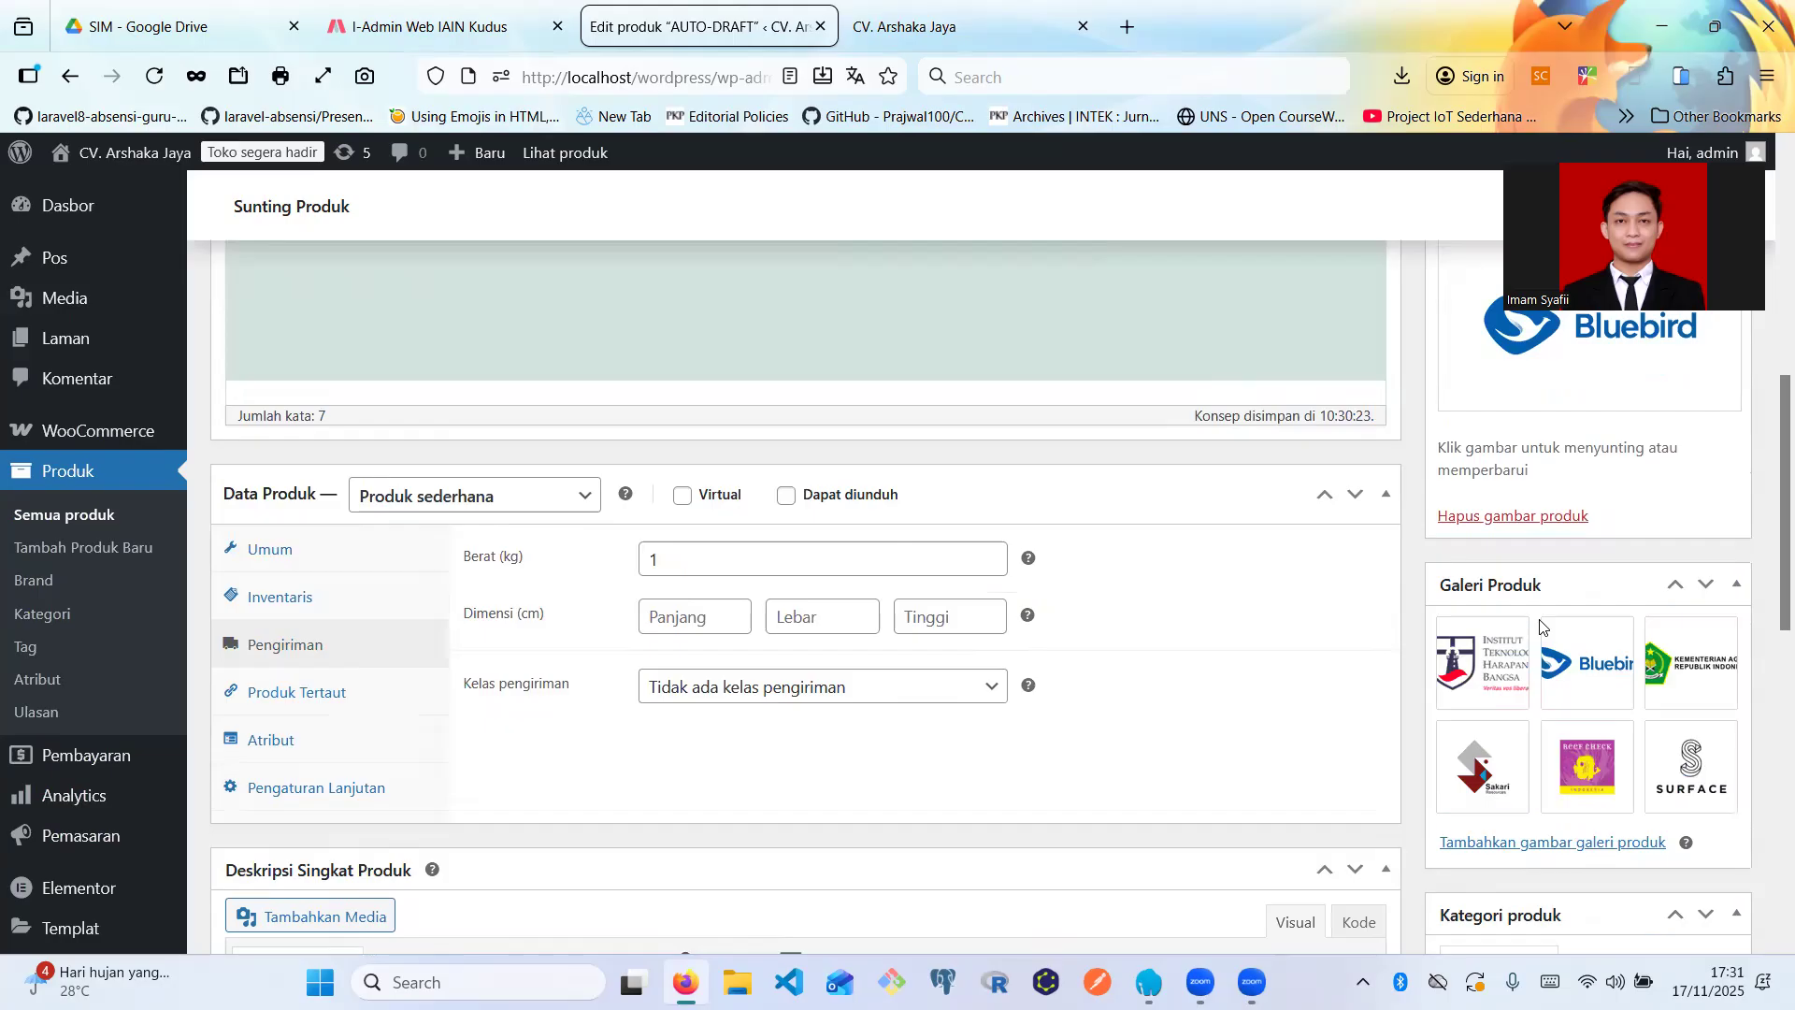
scroll(1541, 629, "up", 10)
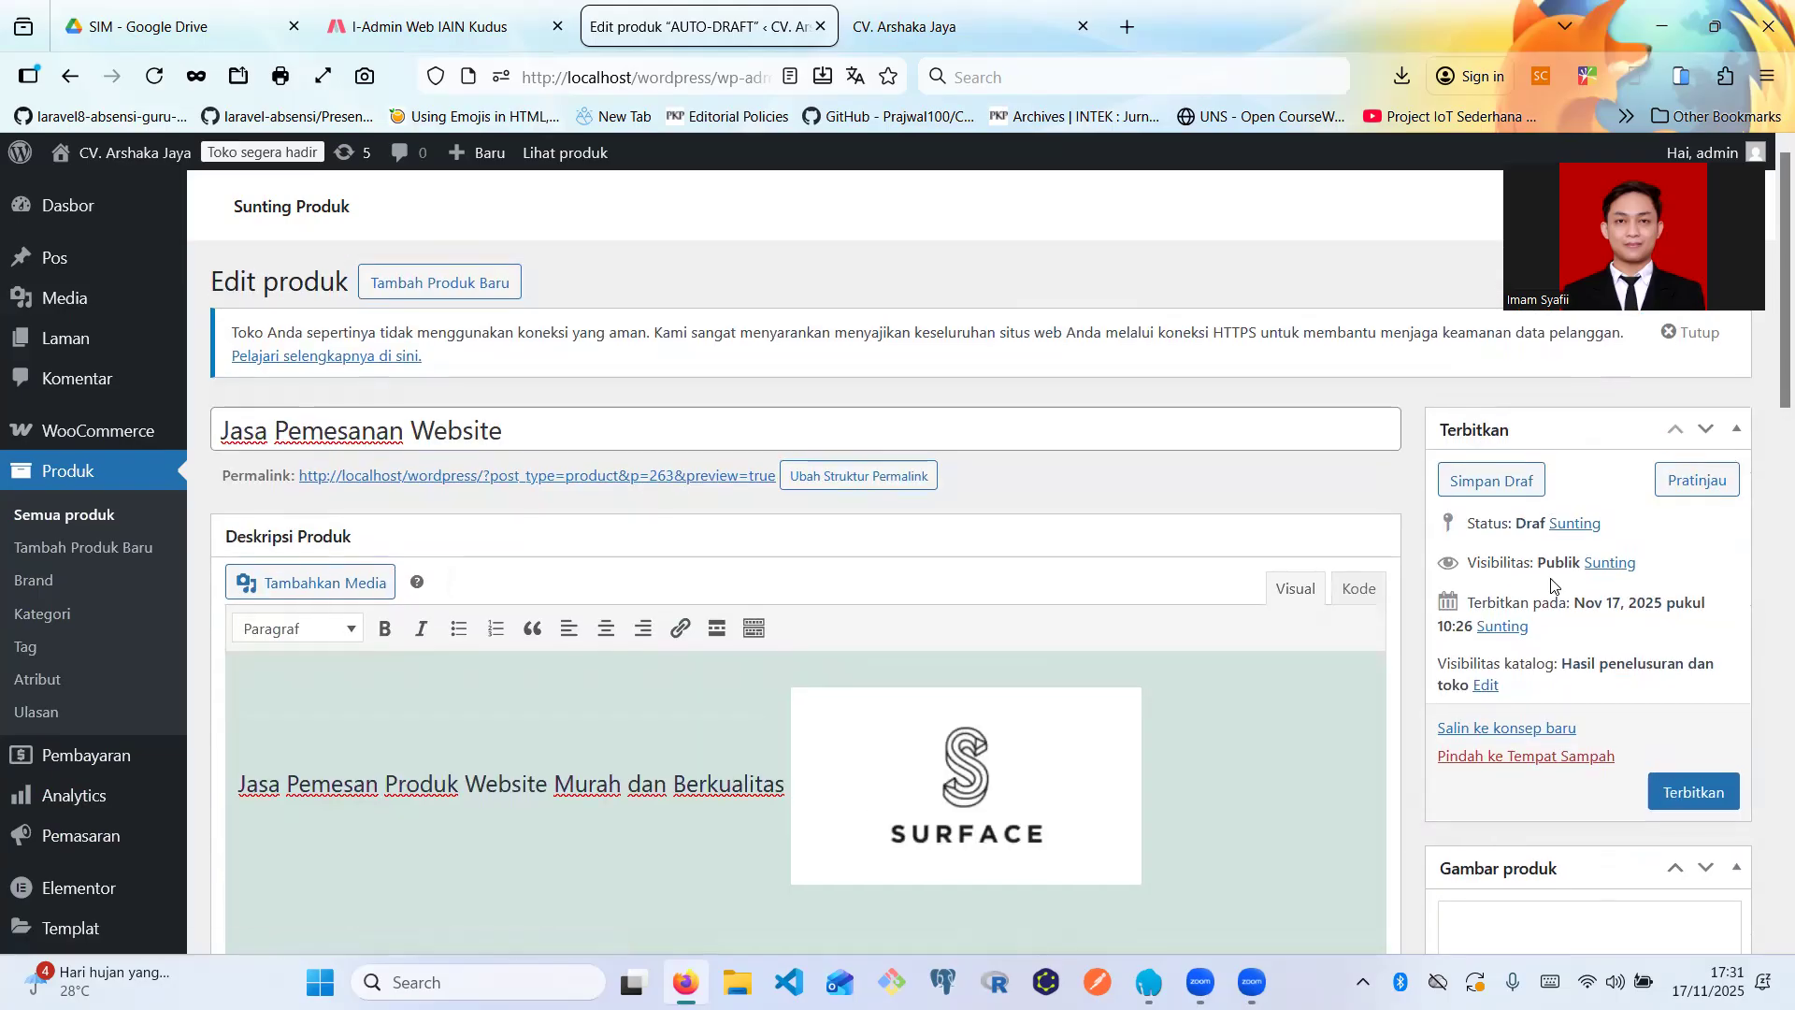
right_click(1661, 488)
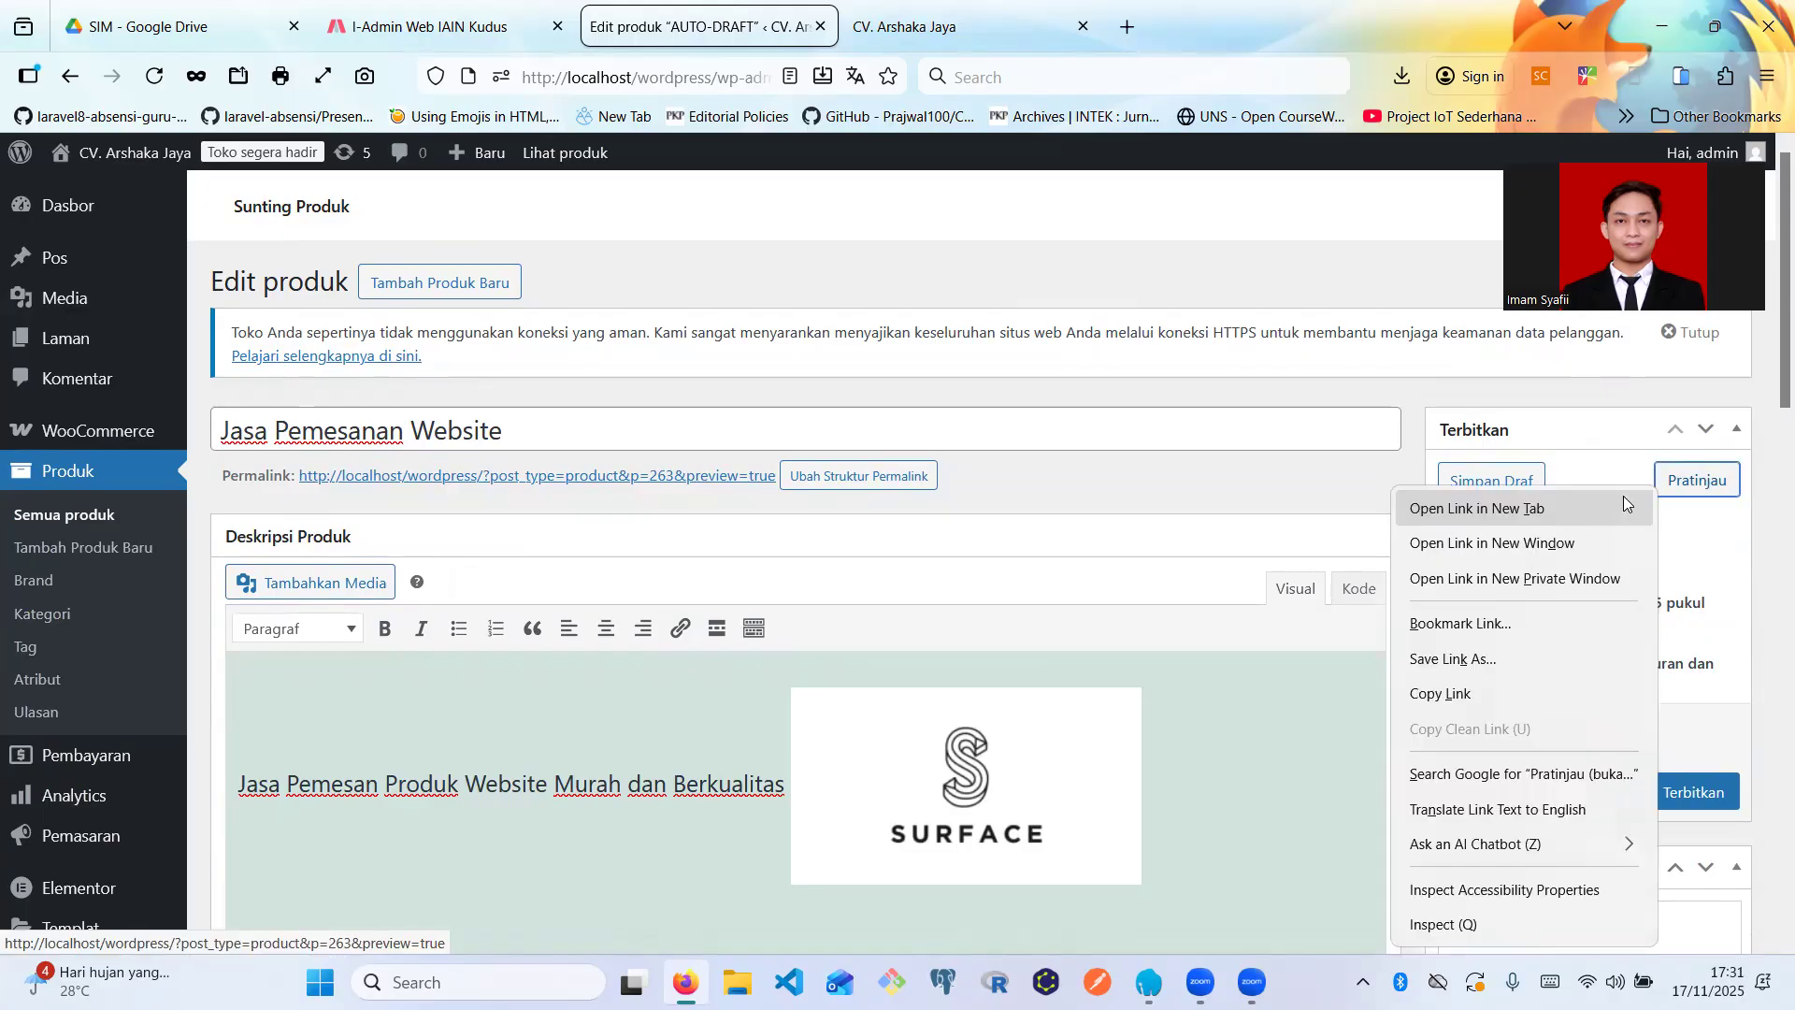
left_click(1625, 505)
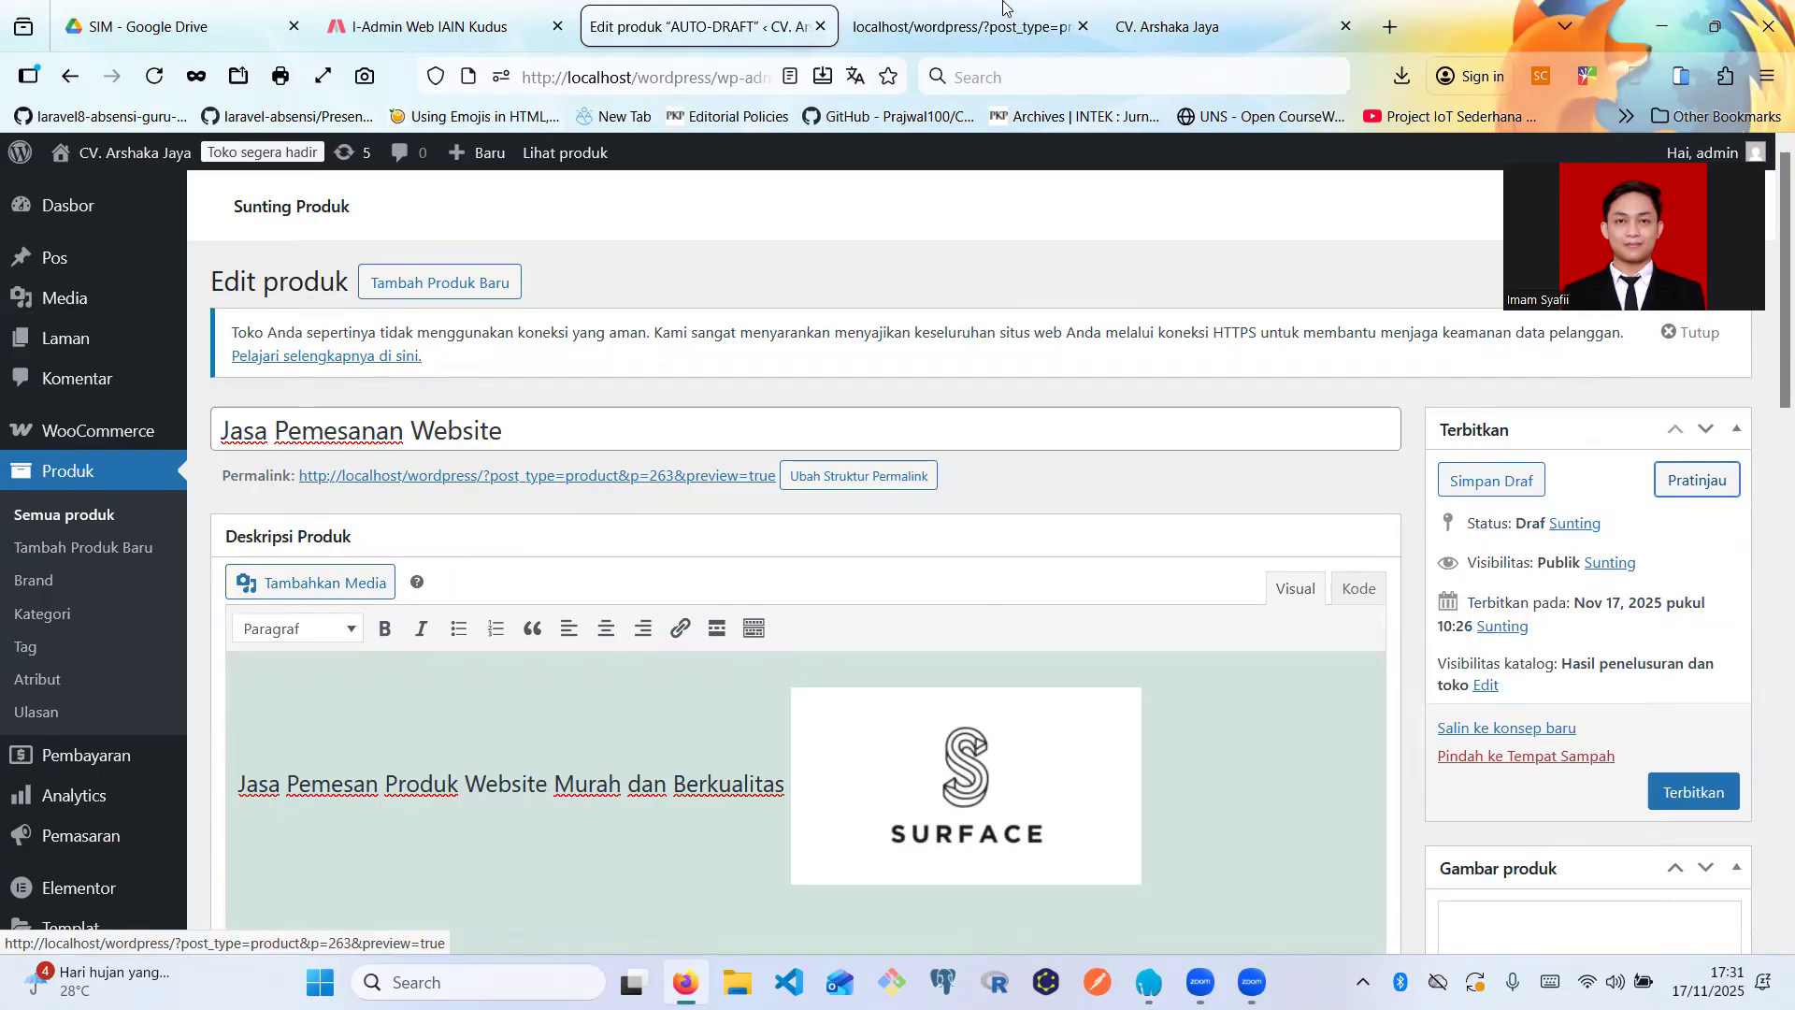
left_click(973, 26)
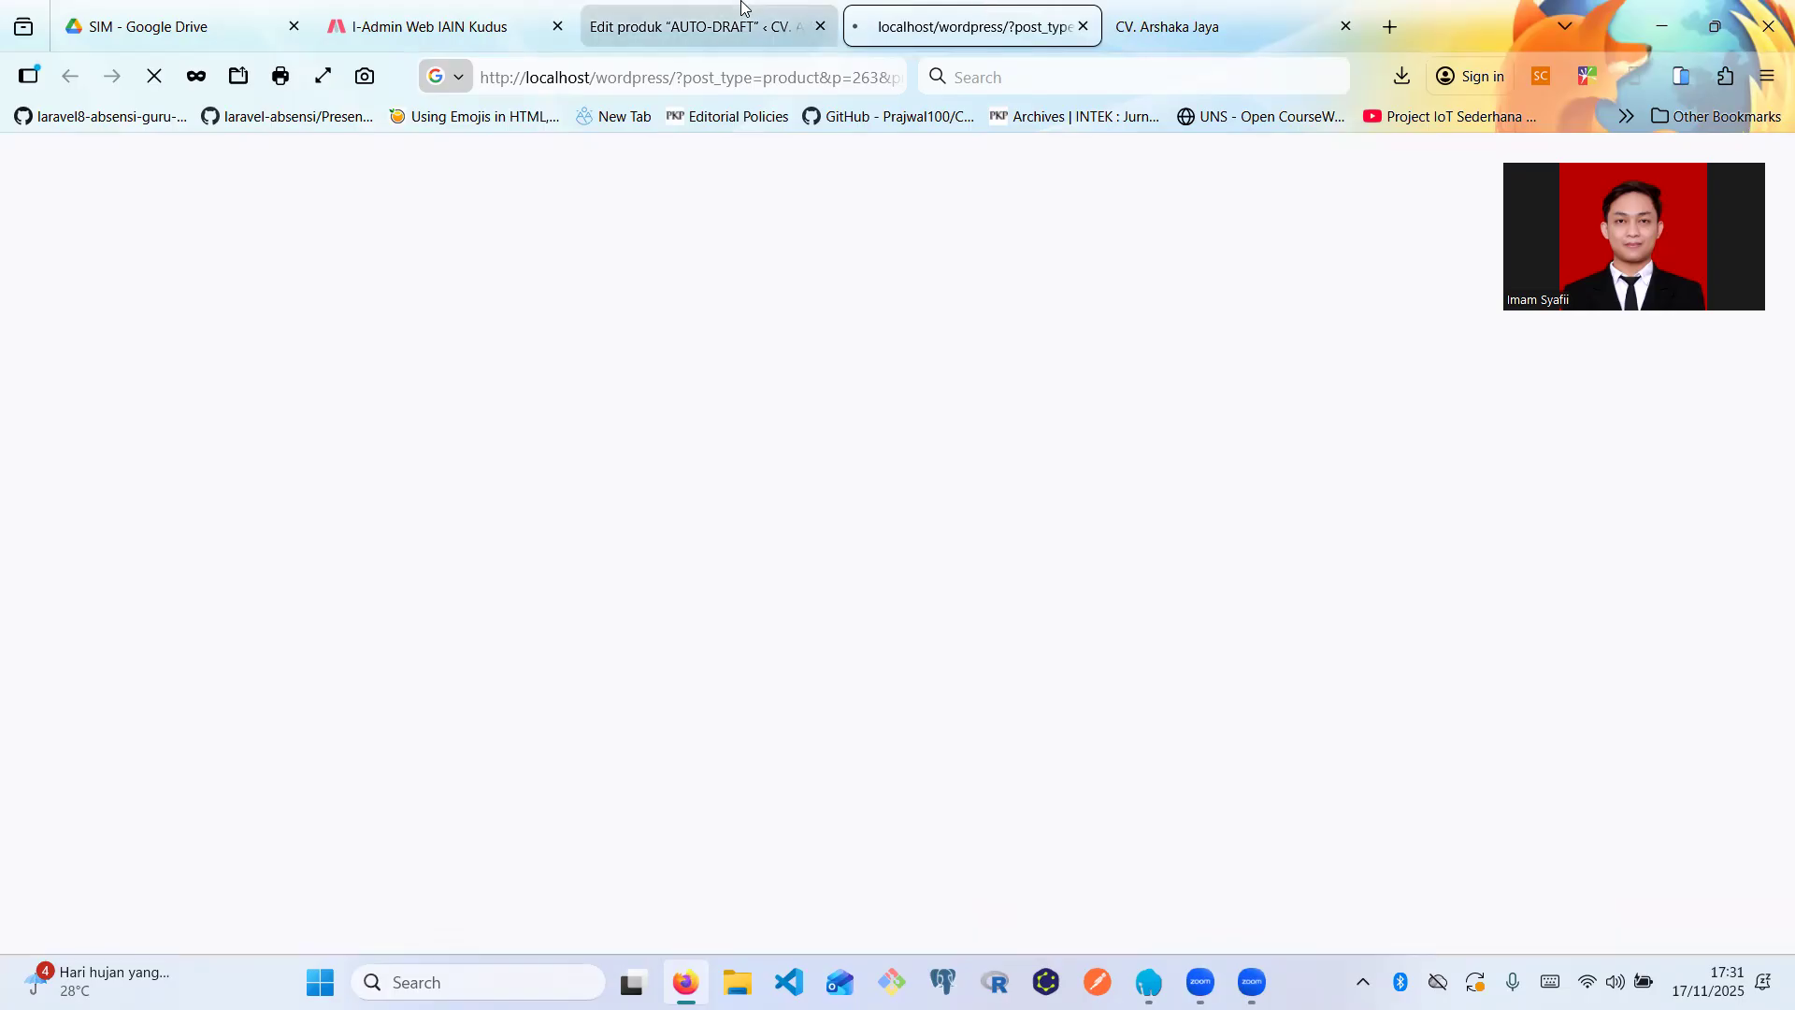
mouse_move(742, 8)
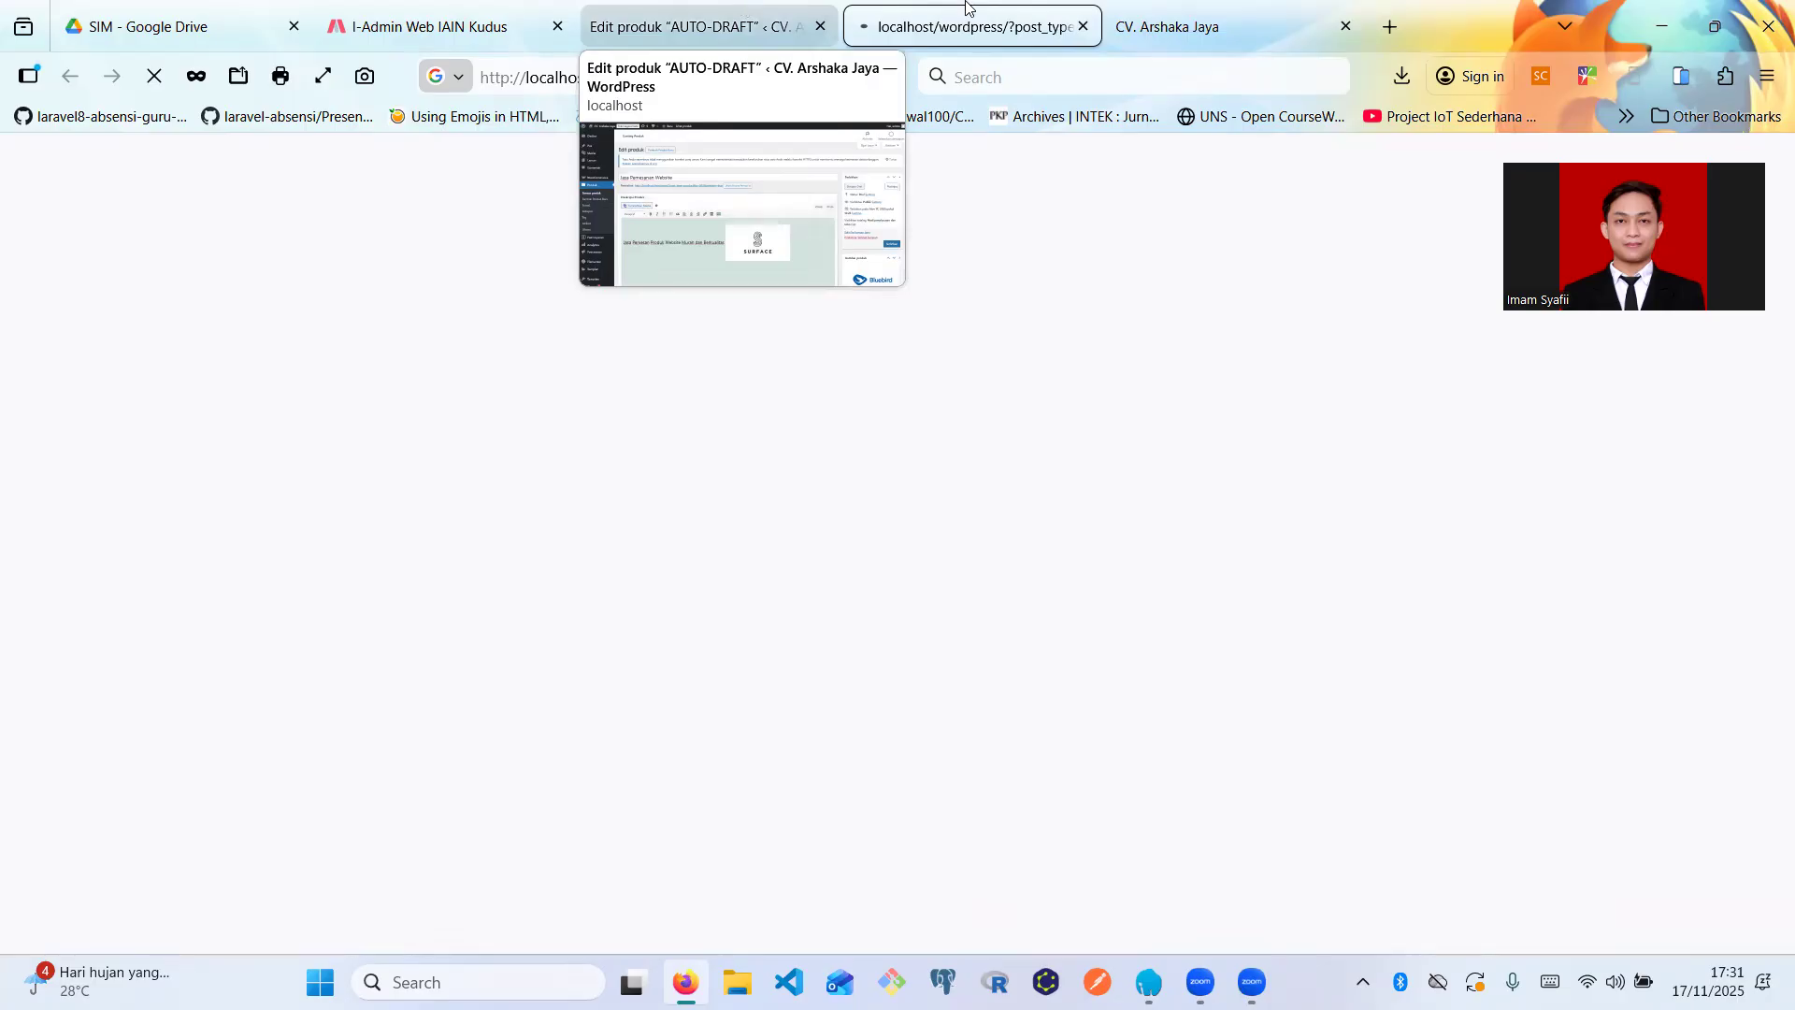
left_click(840, 8)
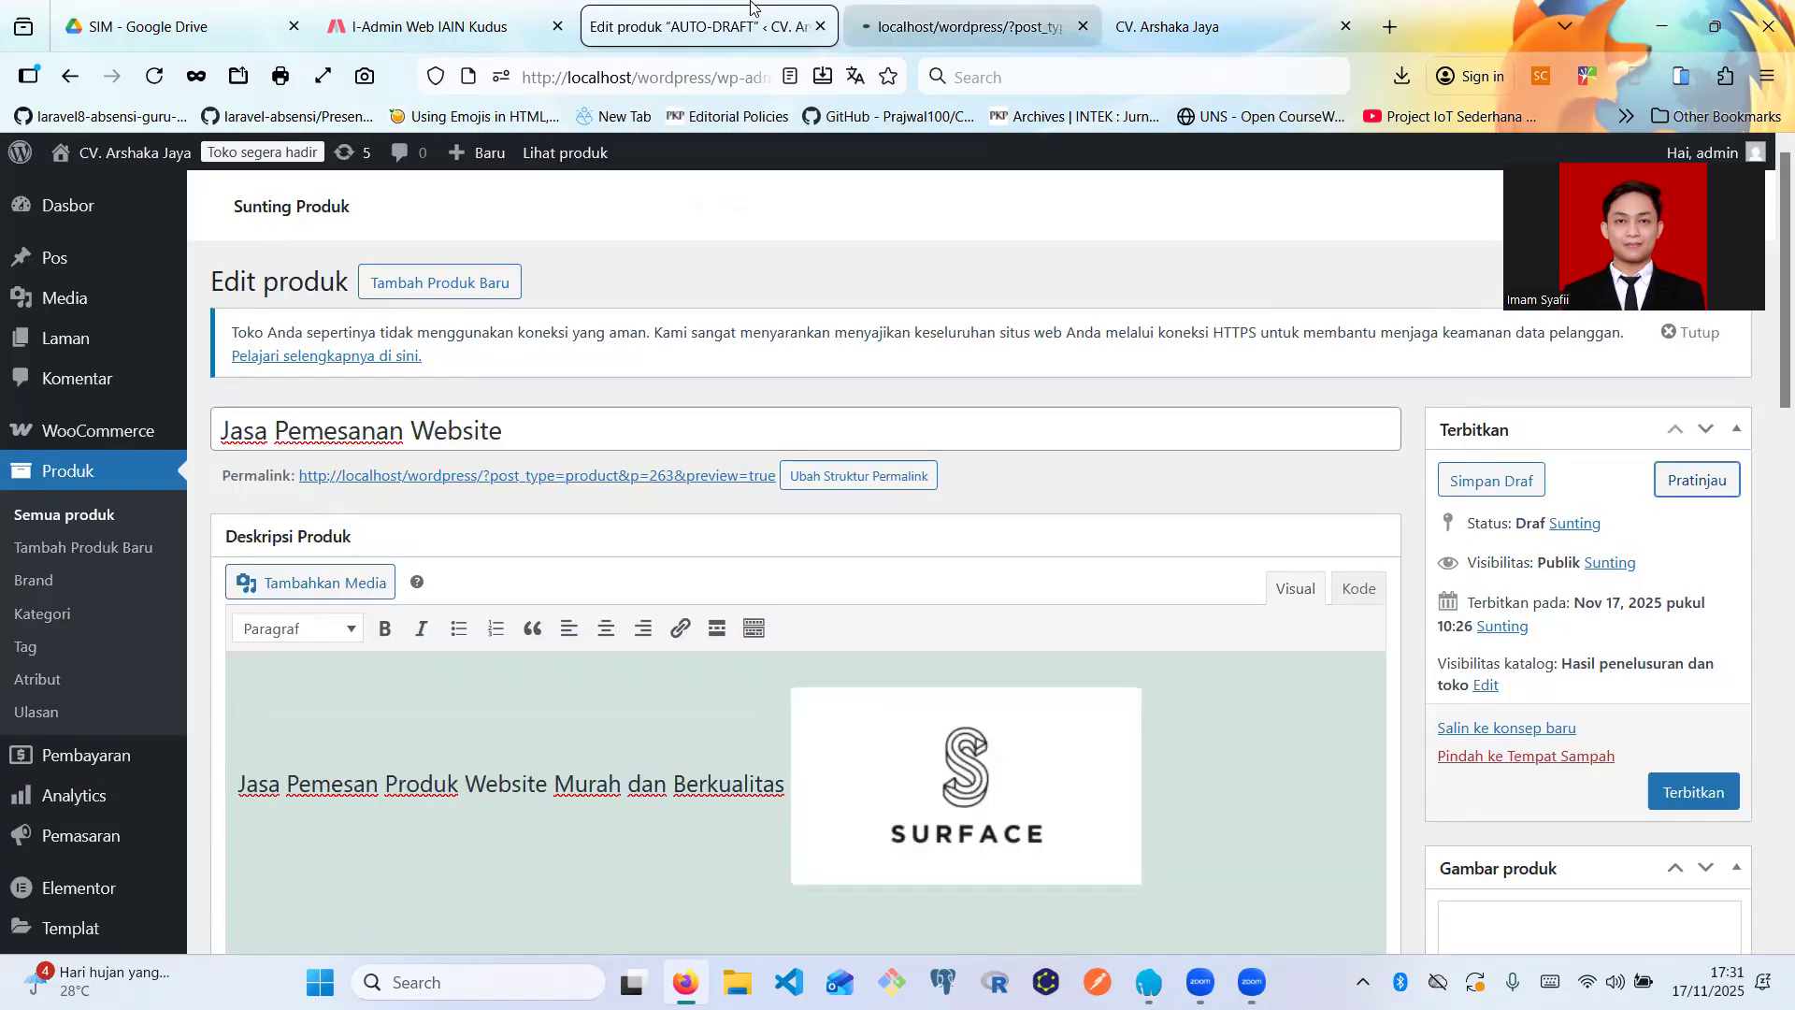
left_click(904, 8)
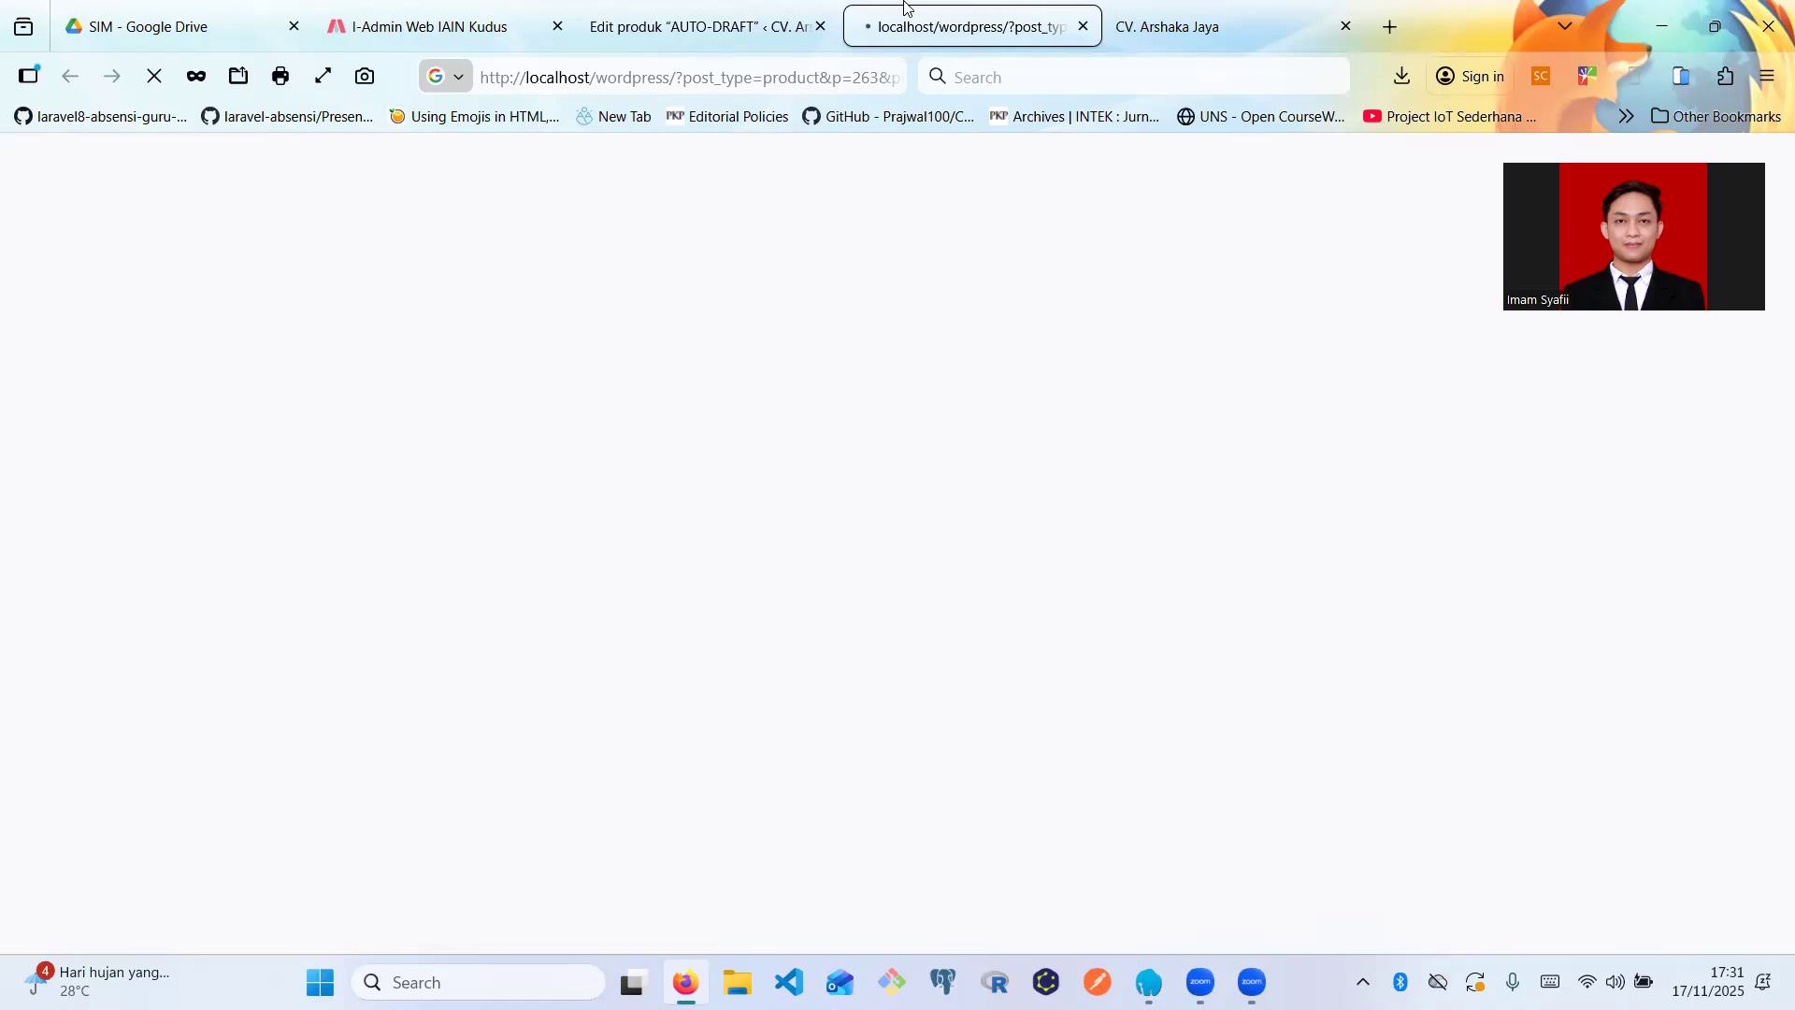
left_click(759, 8)
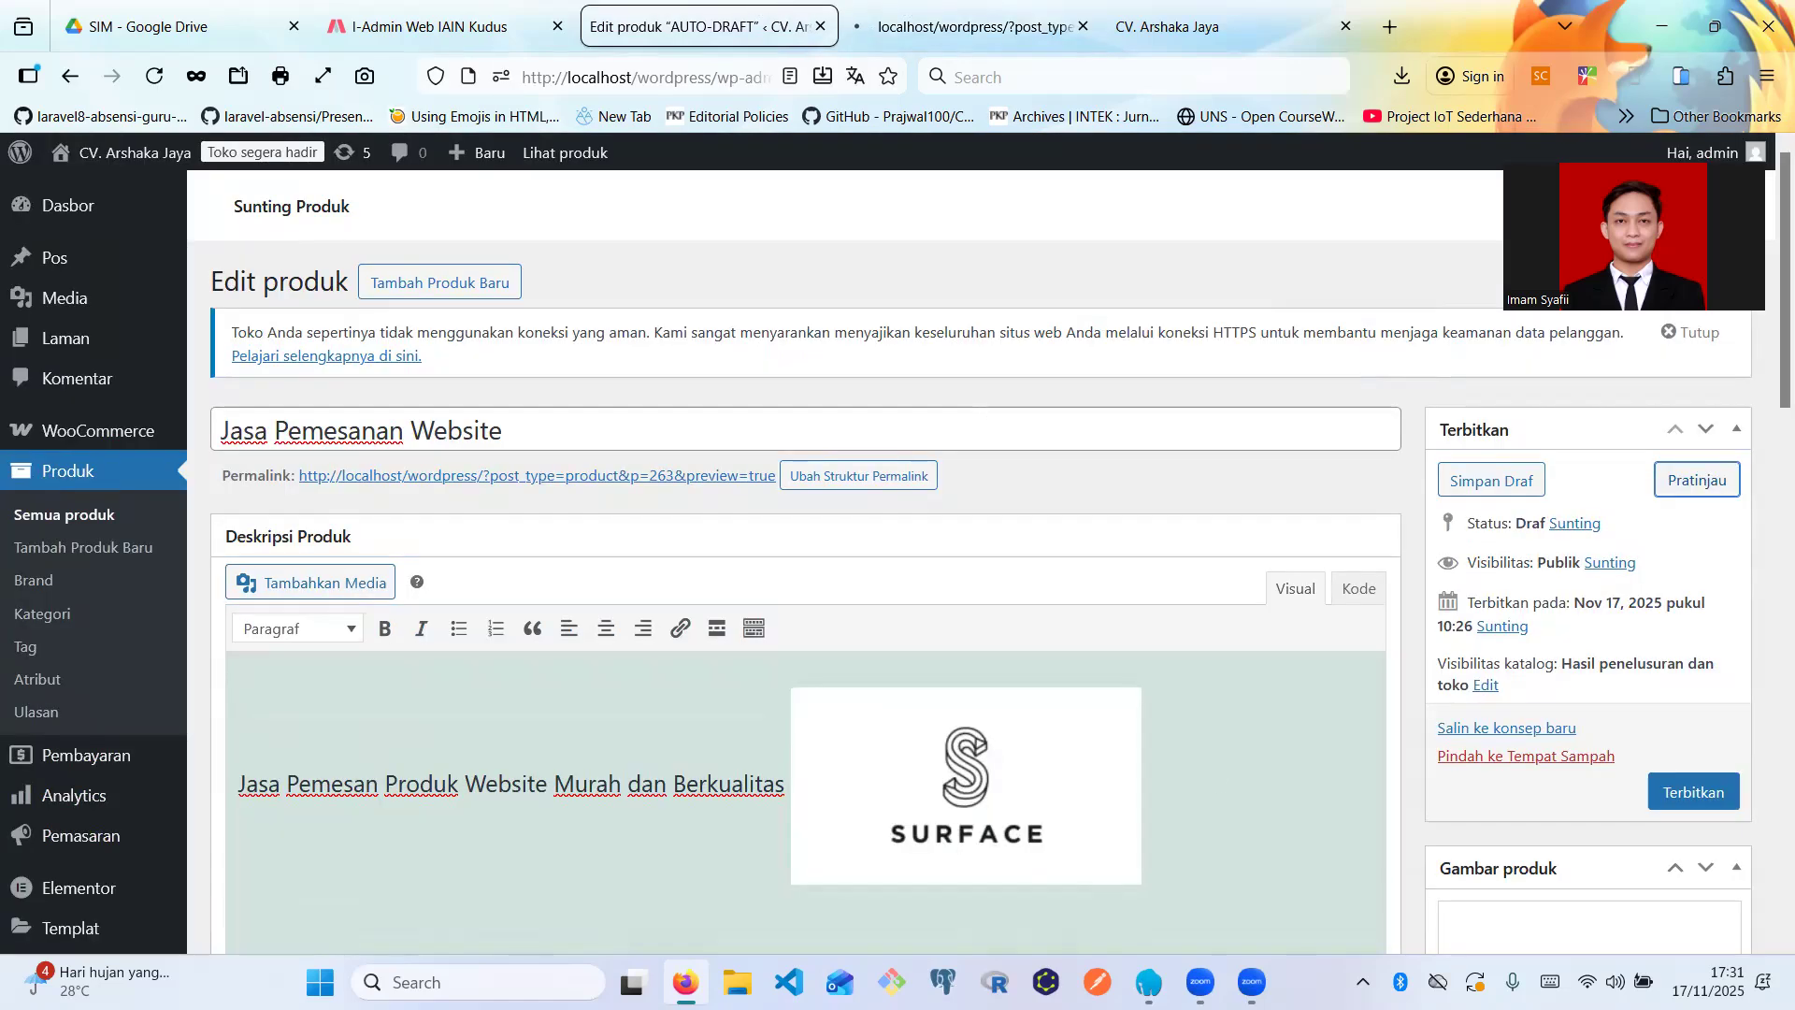
- Open the product's preview page and examine its image, category and description
mouse_move(1252, 982)
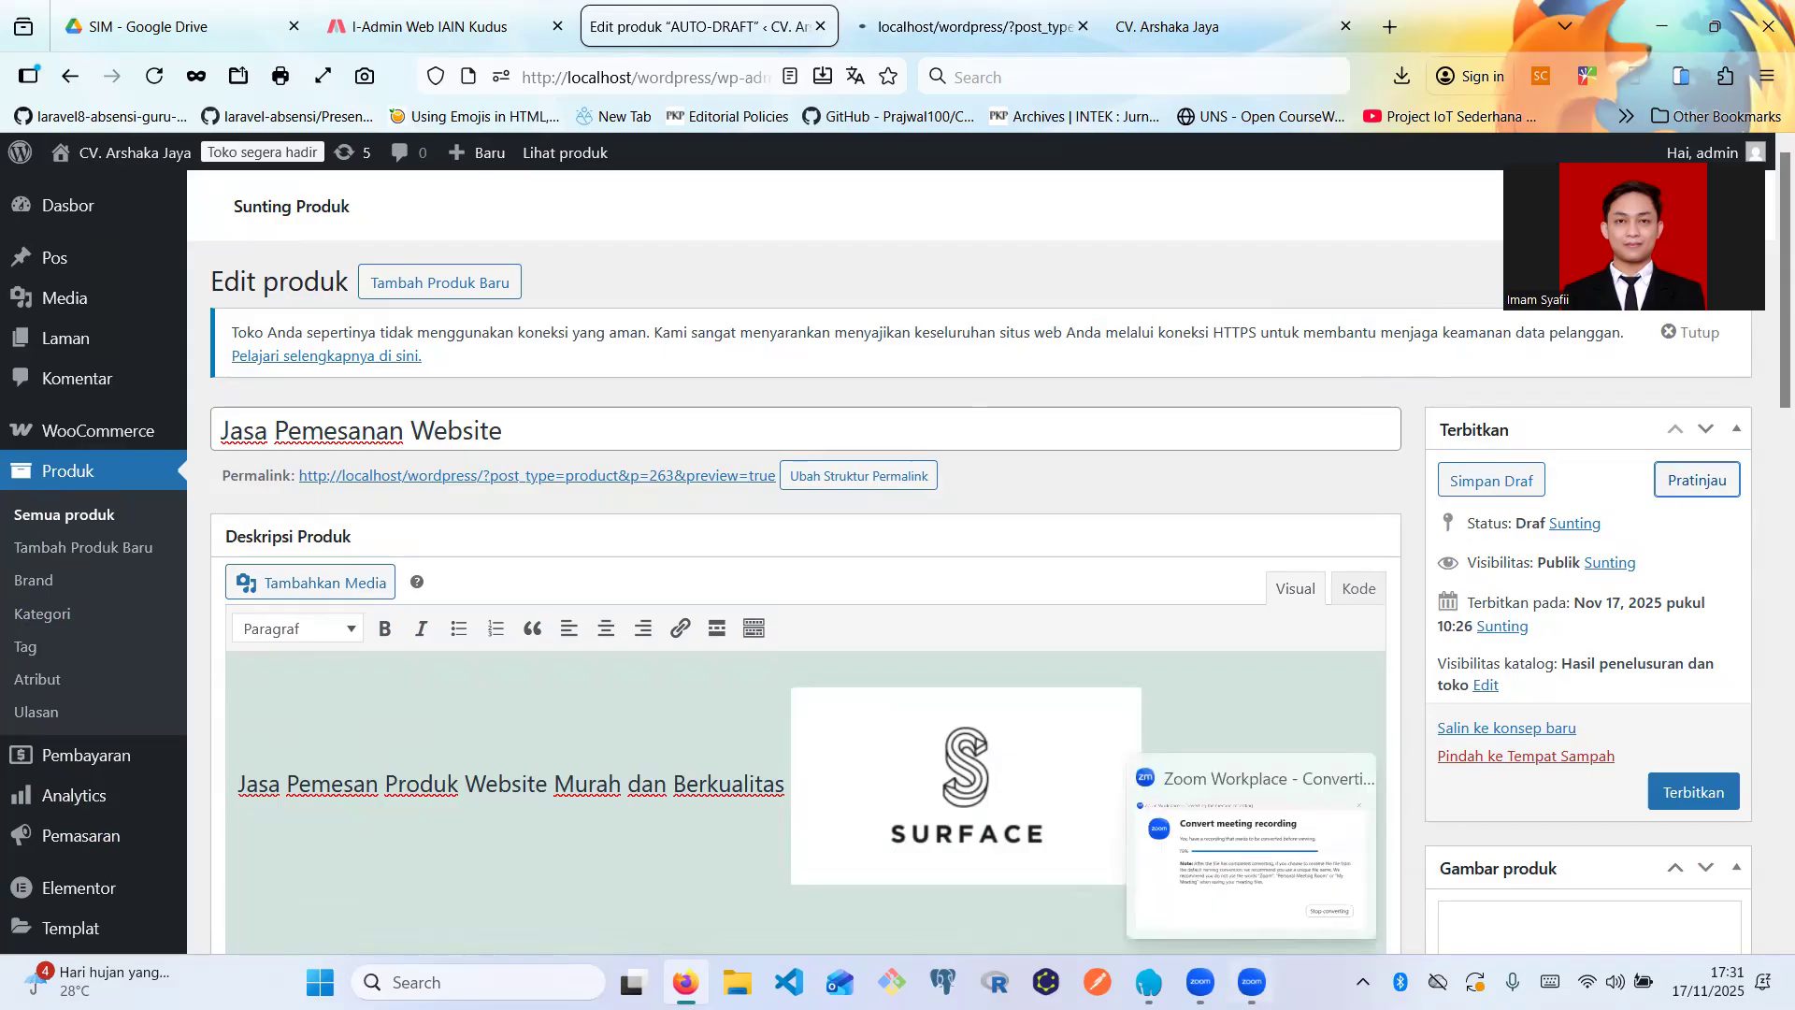
left_click(958, 6)
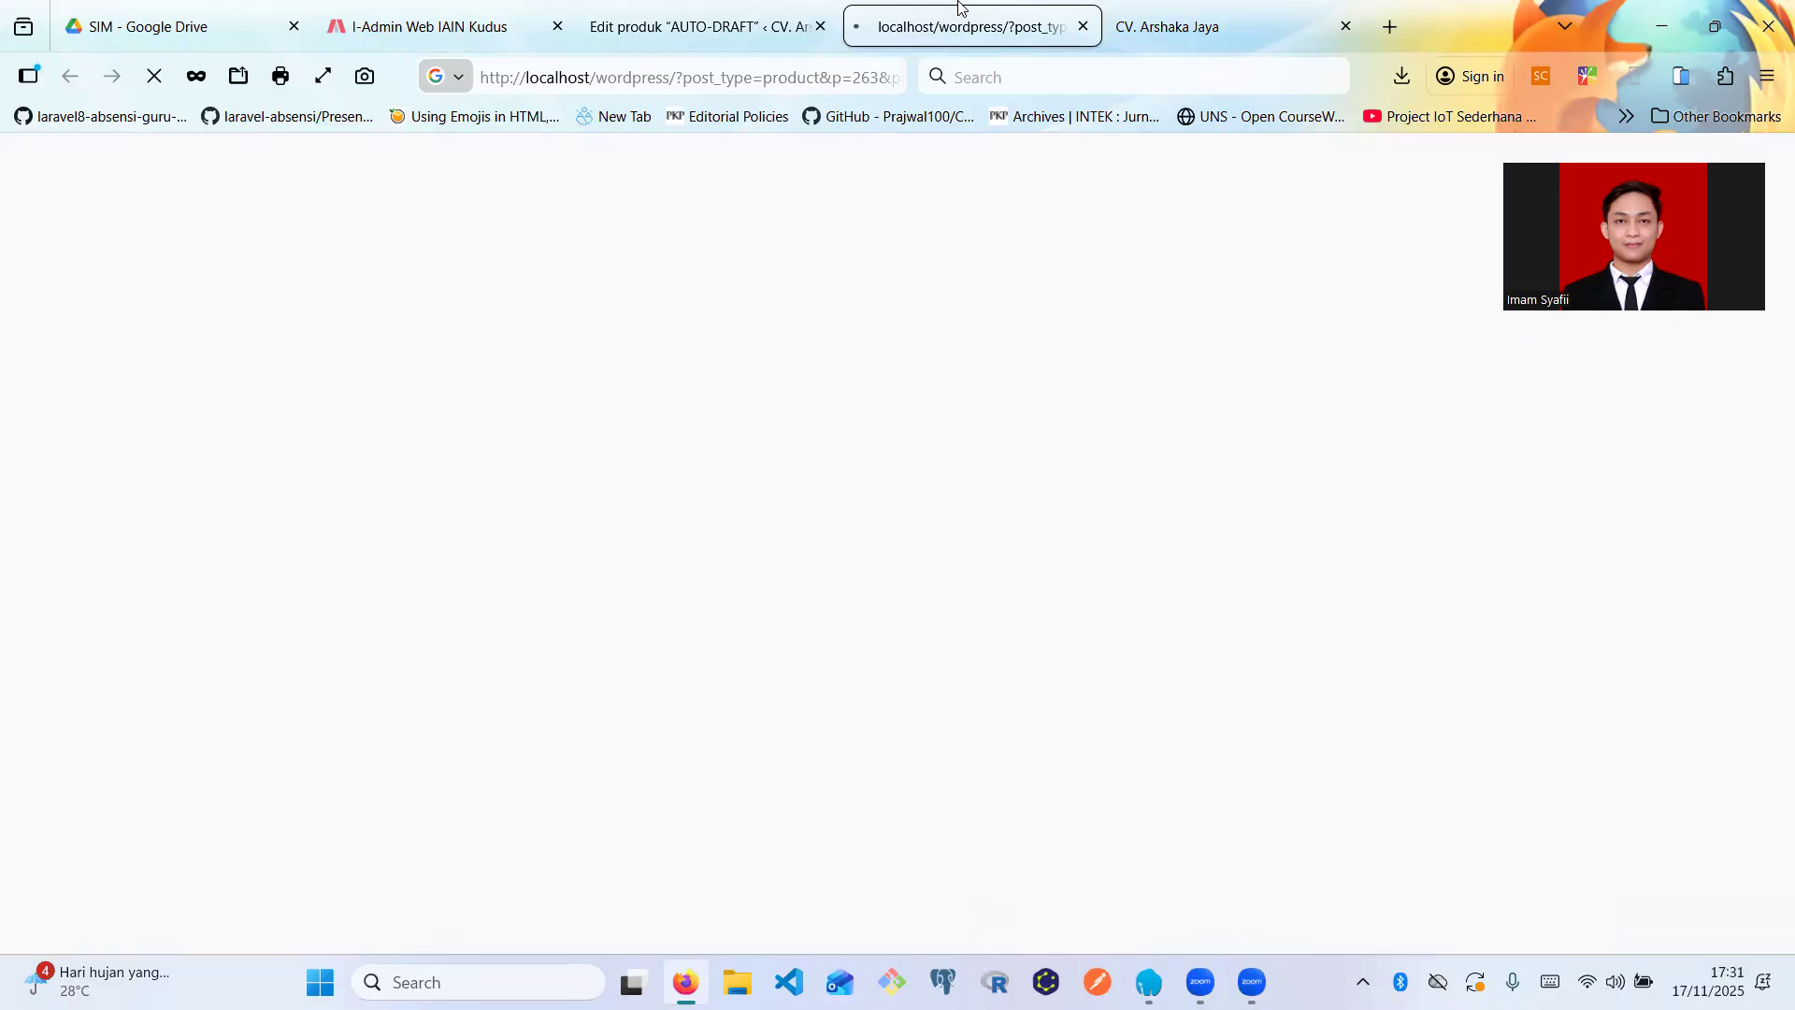
left_click(776, 6)
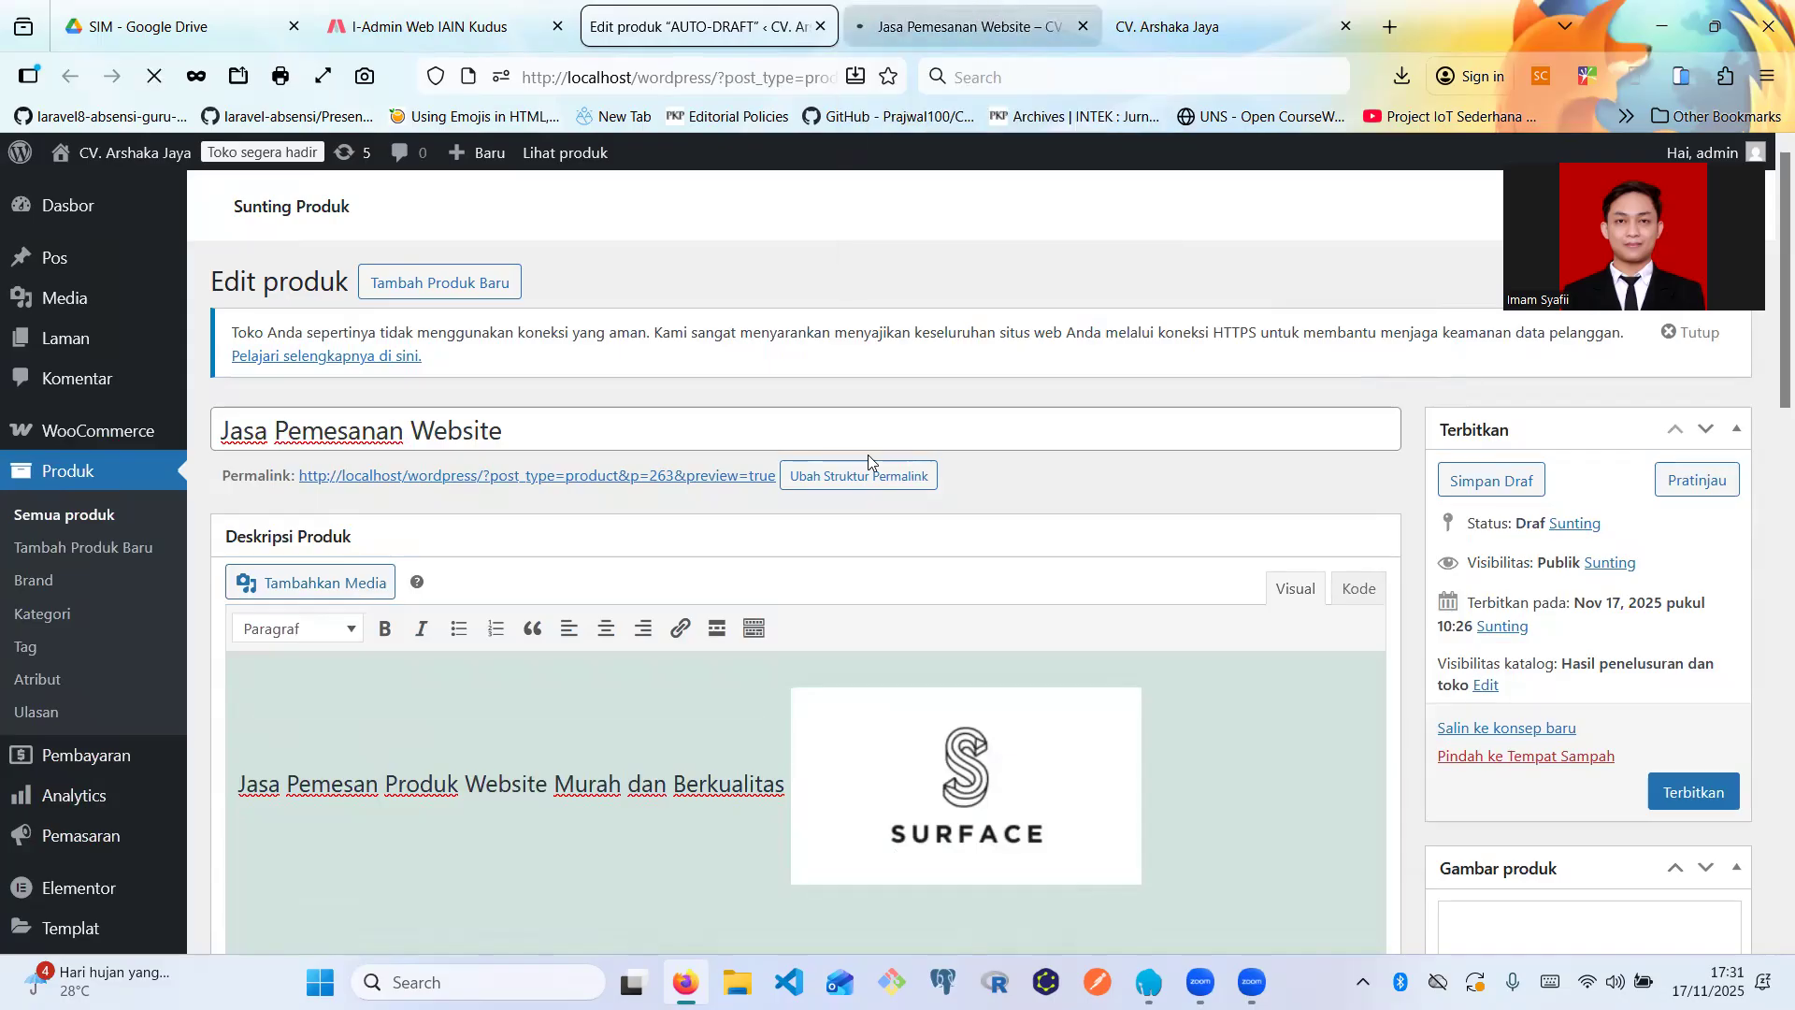
left_click(749, 476)
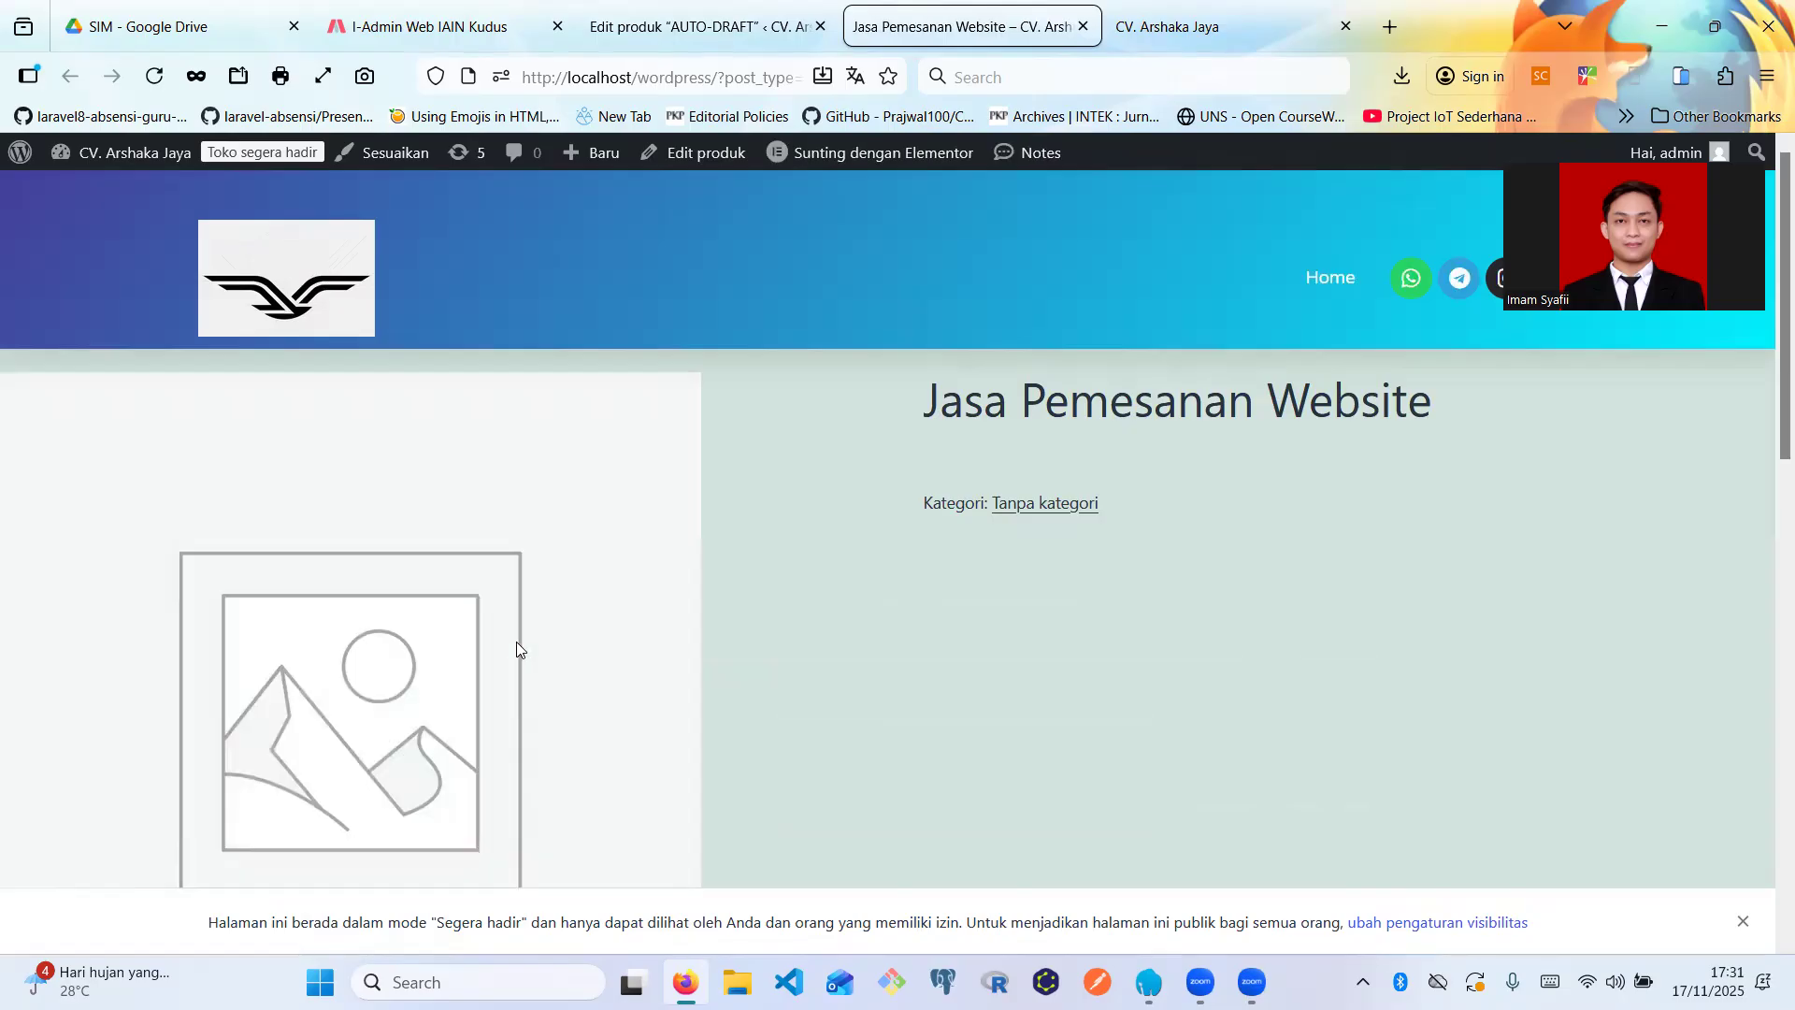
scroll(517, 643, "down", 5)
scroll(517, 642, "down", 5)
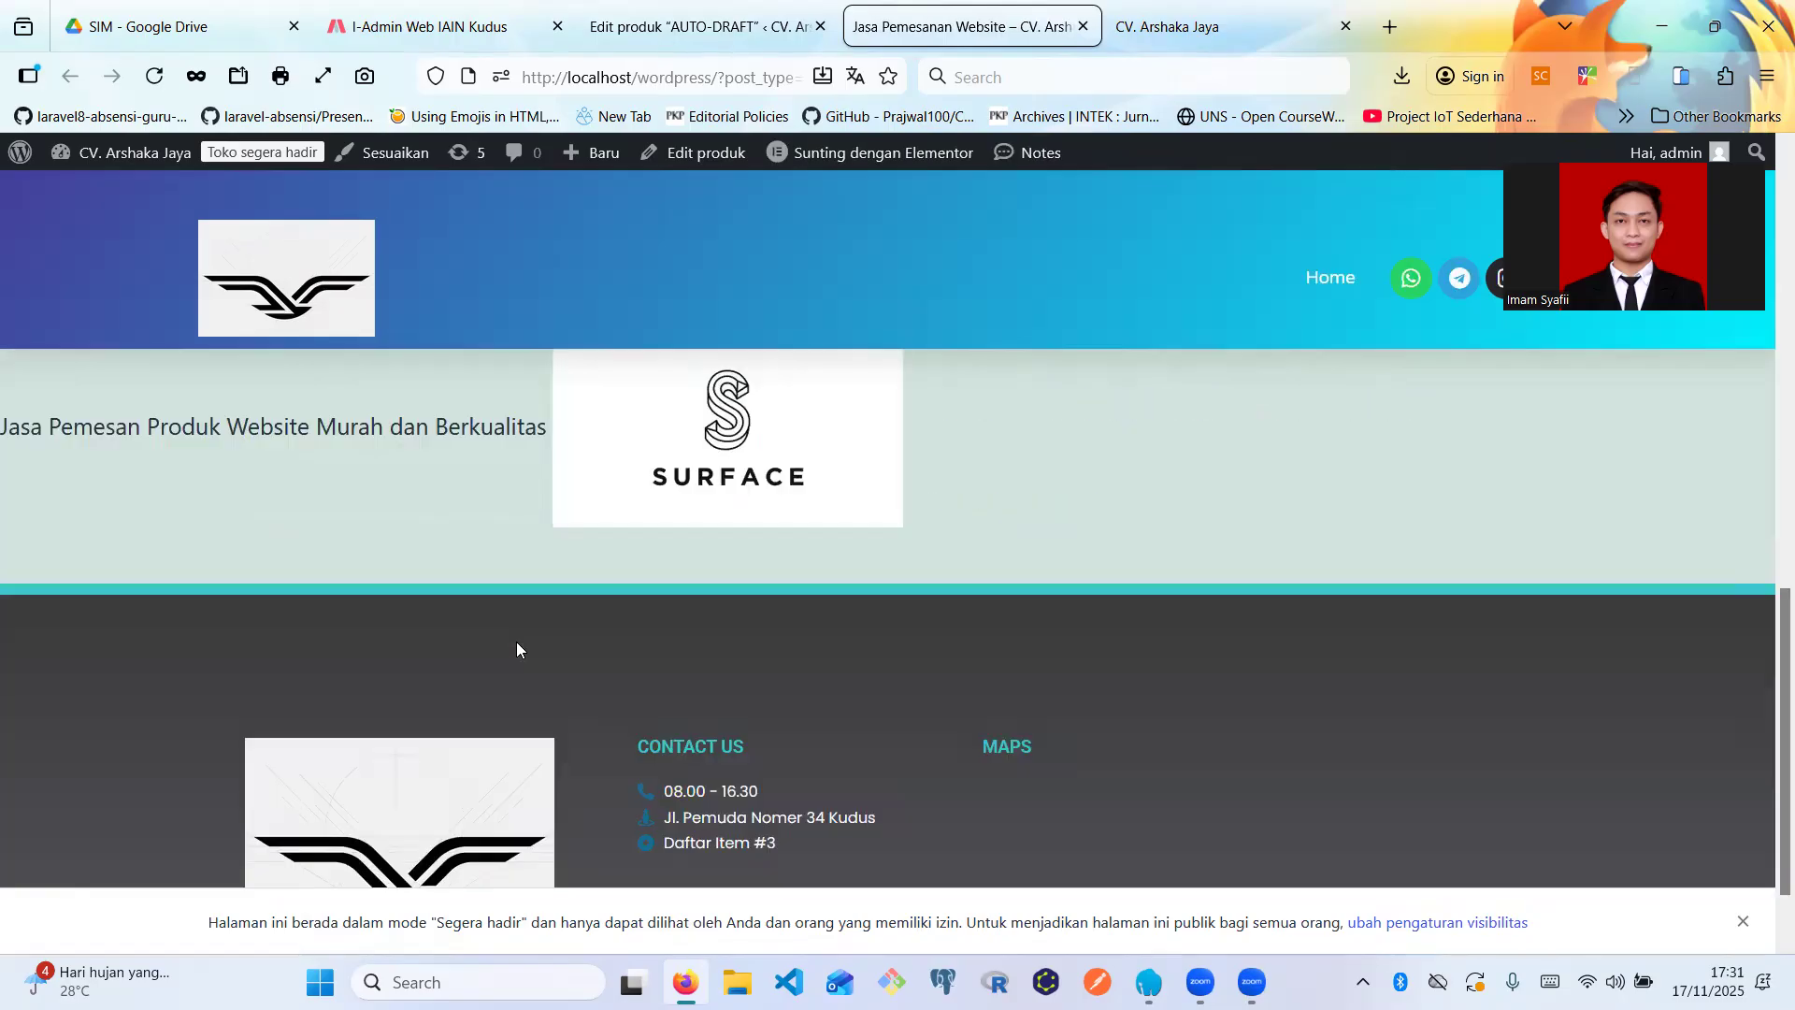
scroll(516, 642, "up", 10)
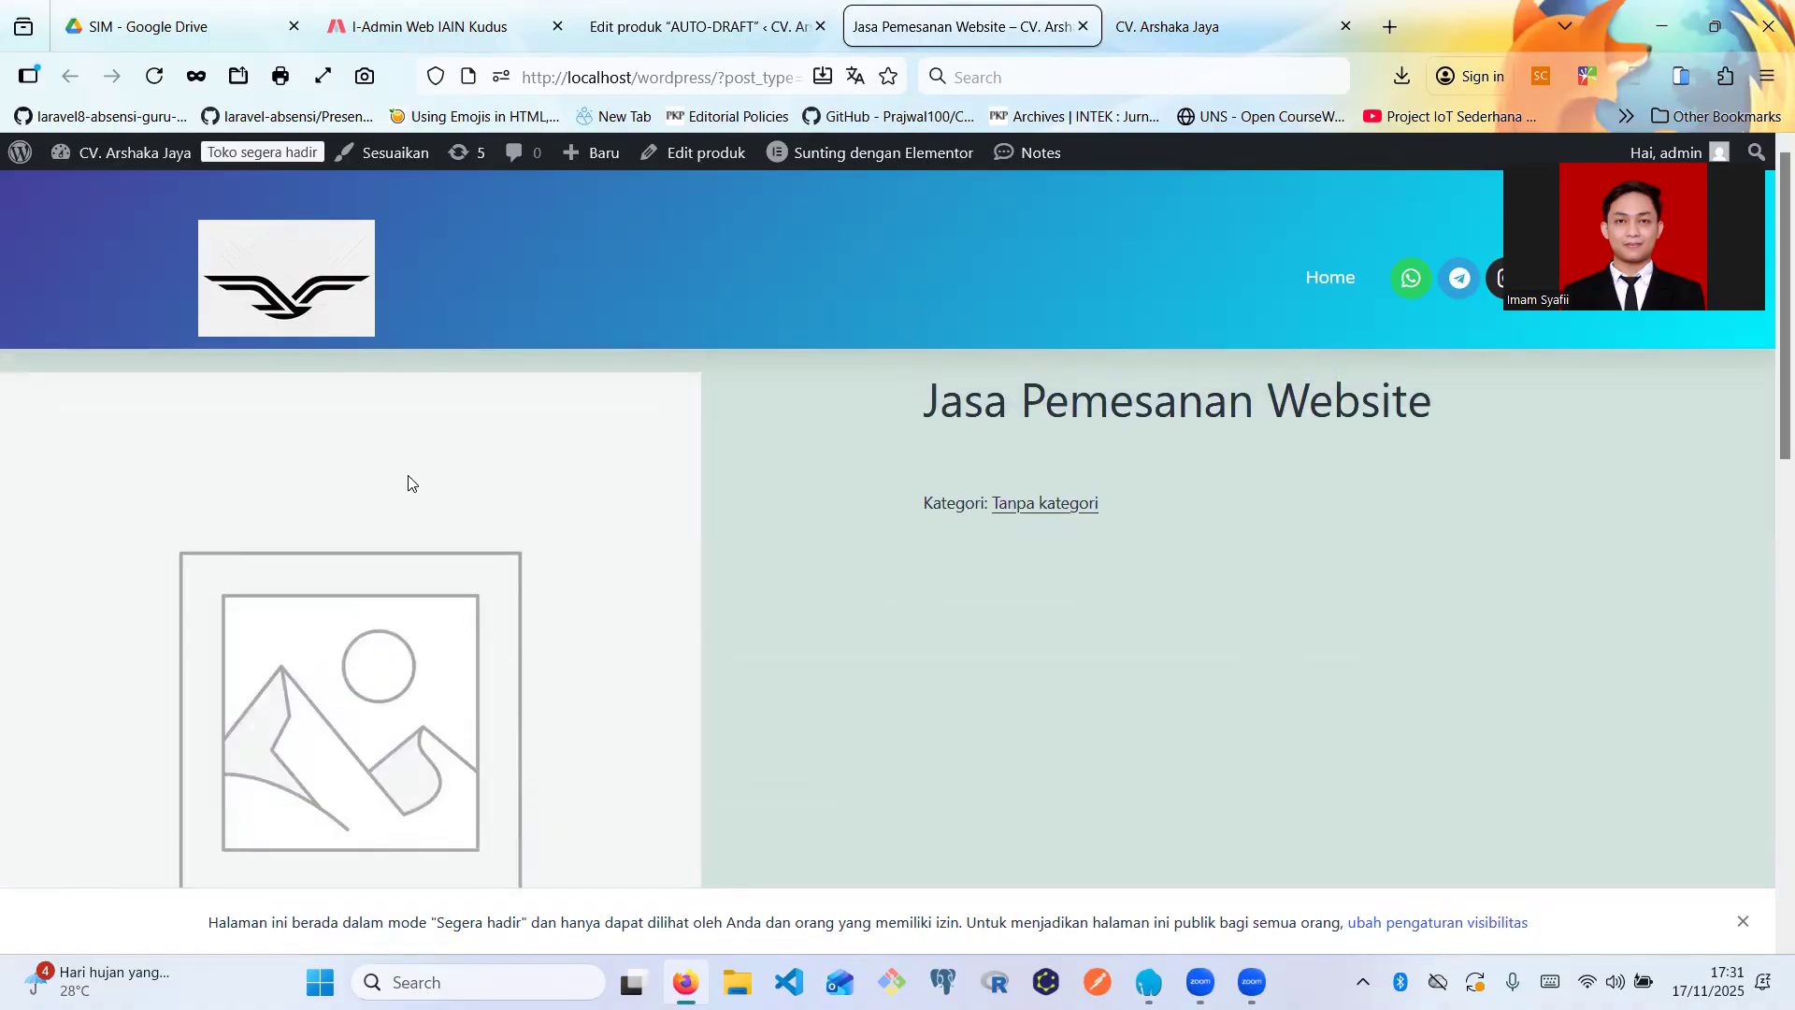
scroll(407, 480, "down", 5)
scroll(408, 475, "up", 5)
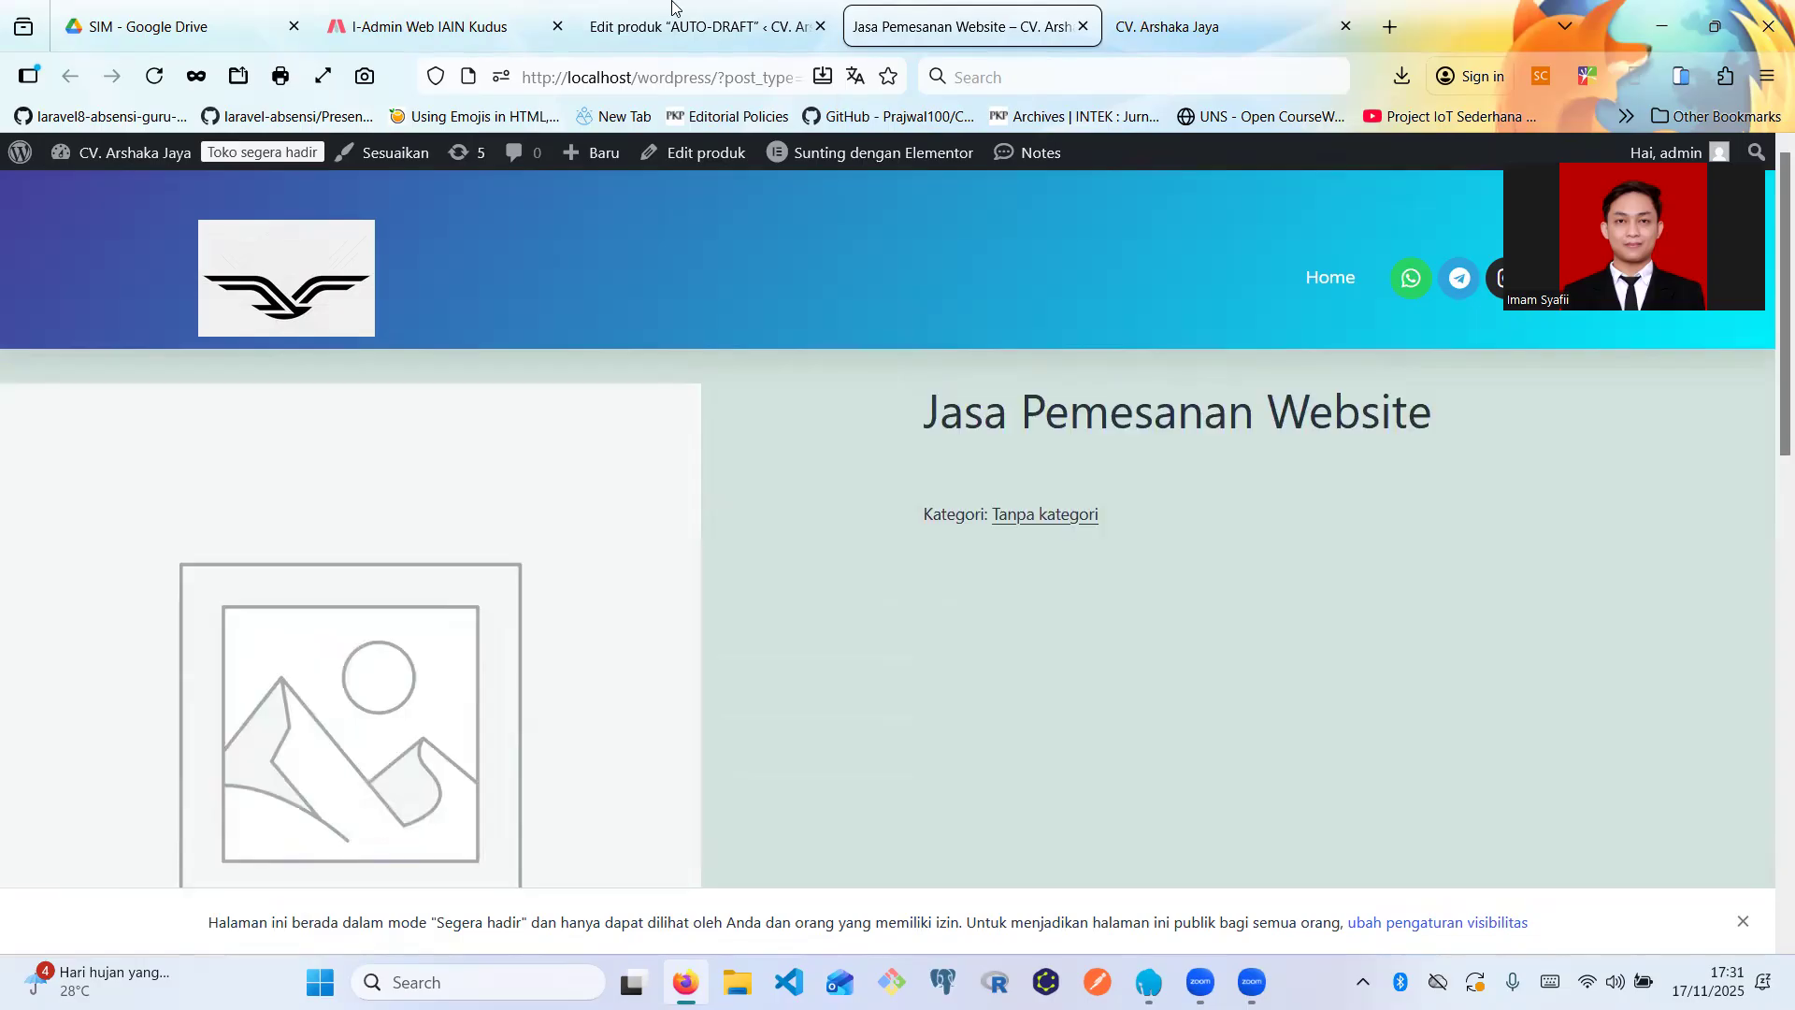
- Publish the product and open the "Tanpa kategori" category page from its preview
key("ctrl+Page_Up")
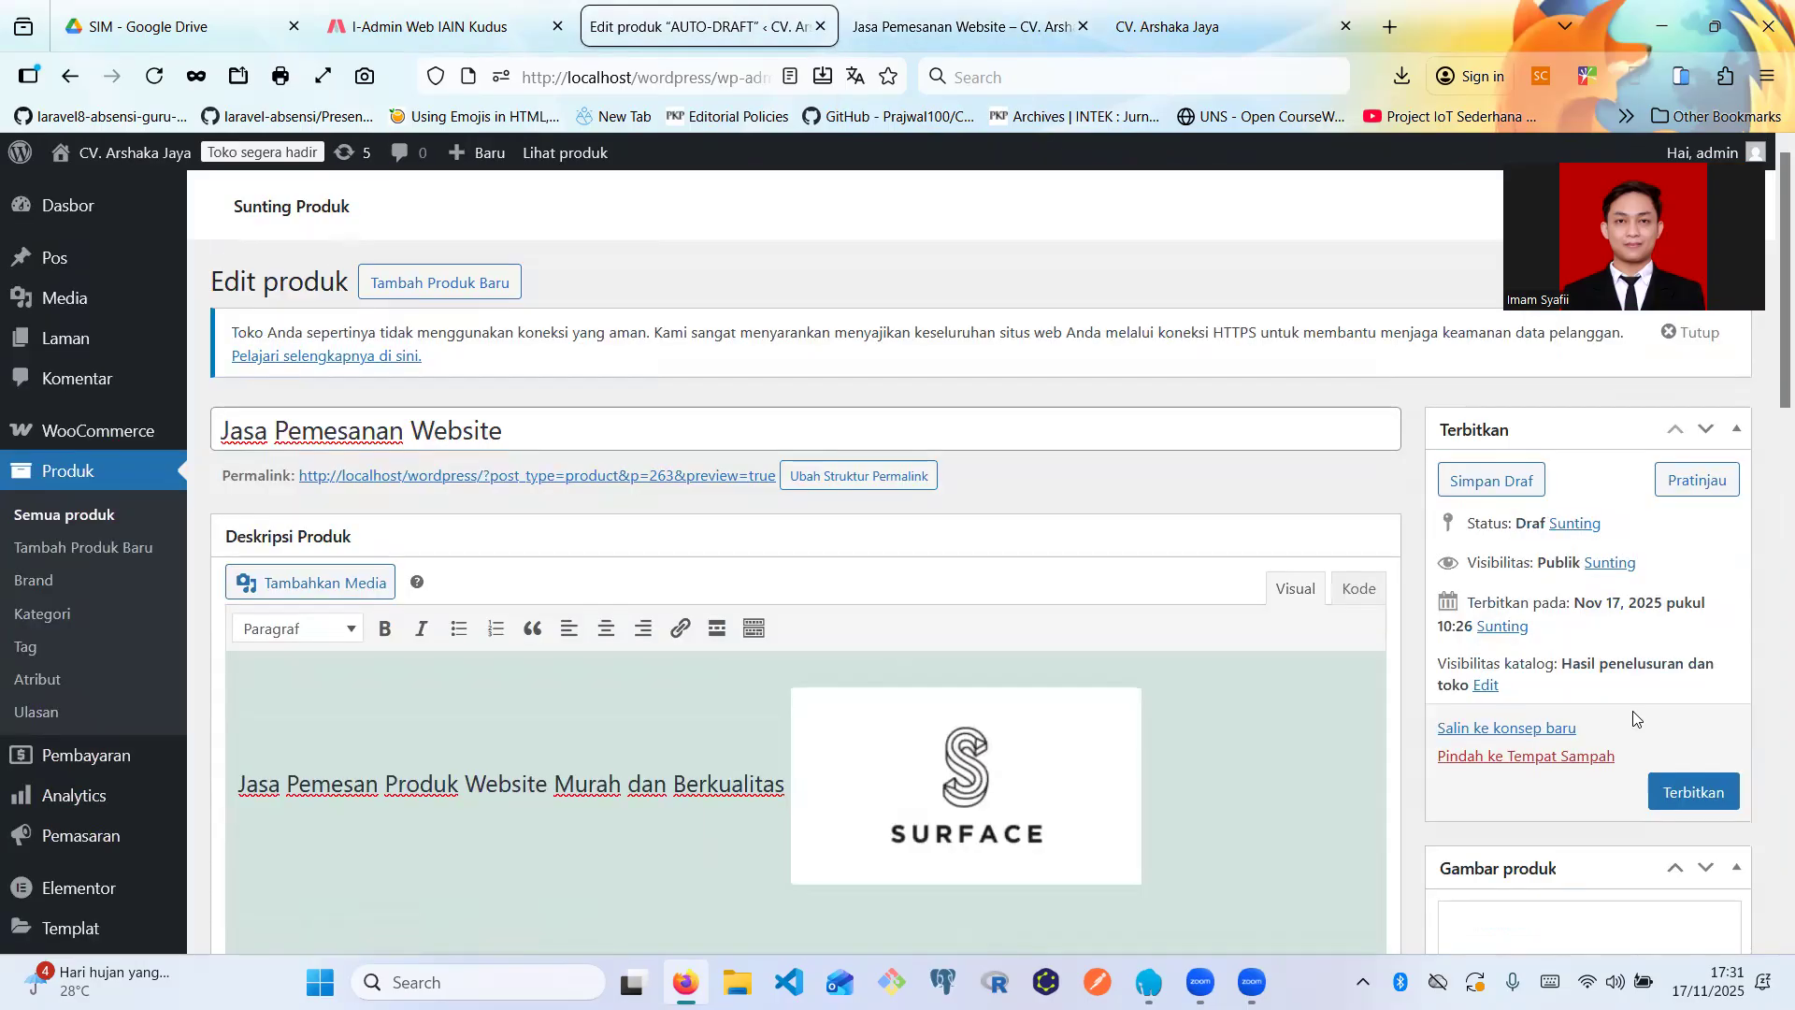
left_click(1663, 802)
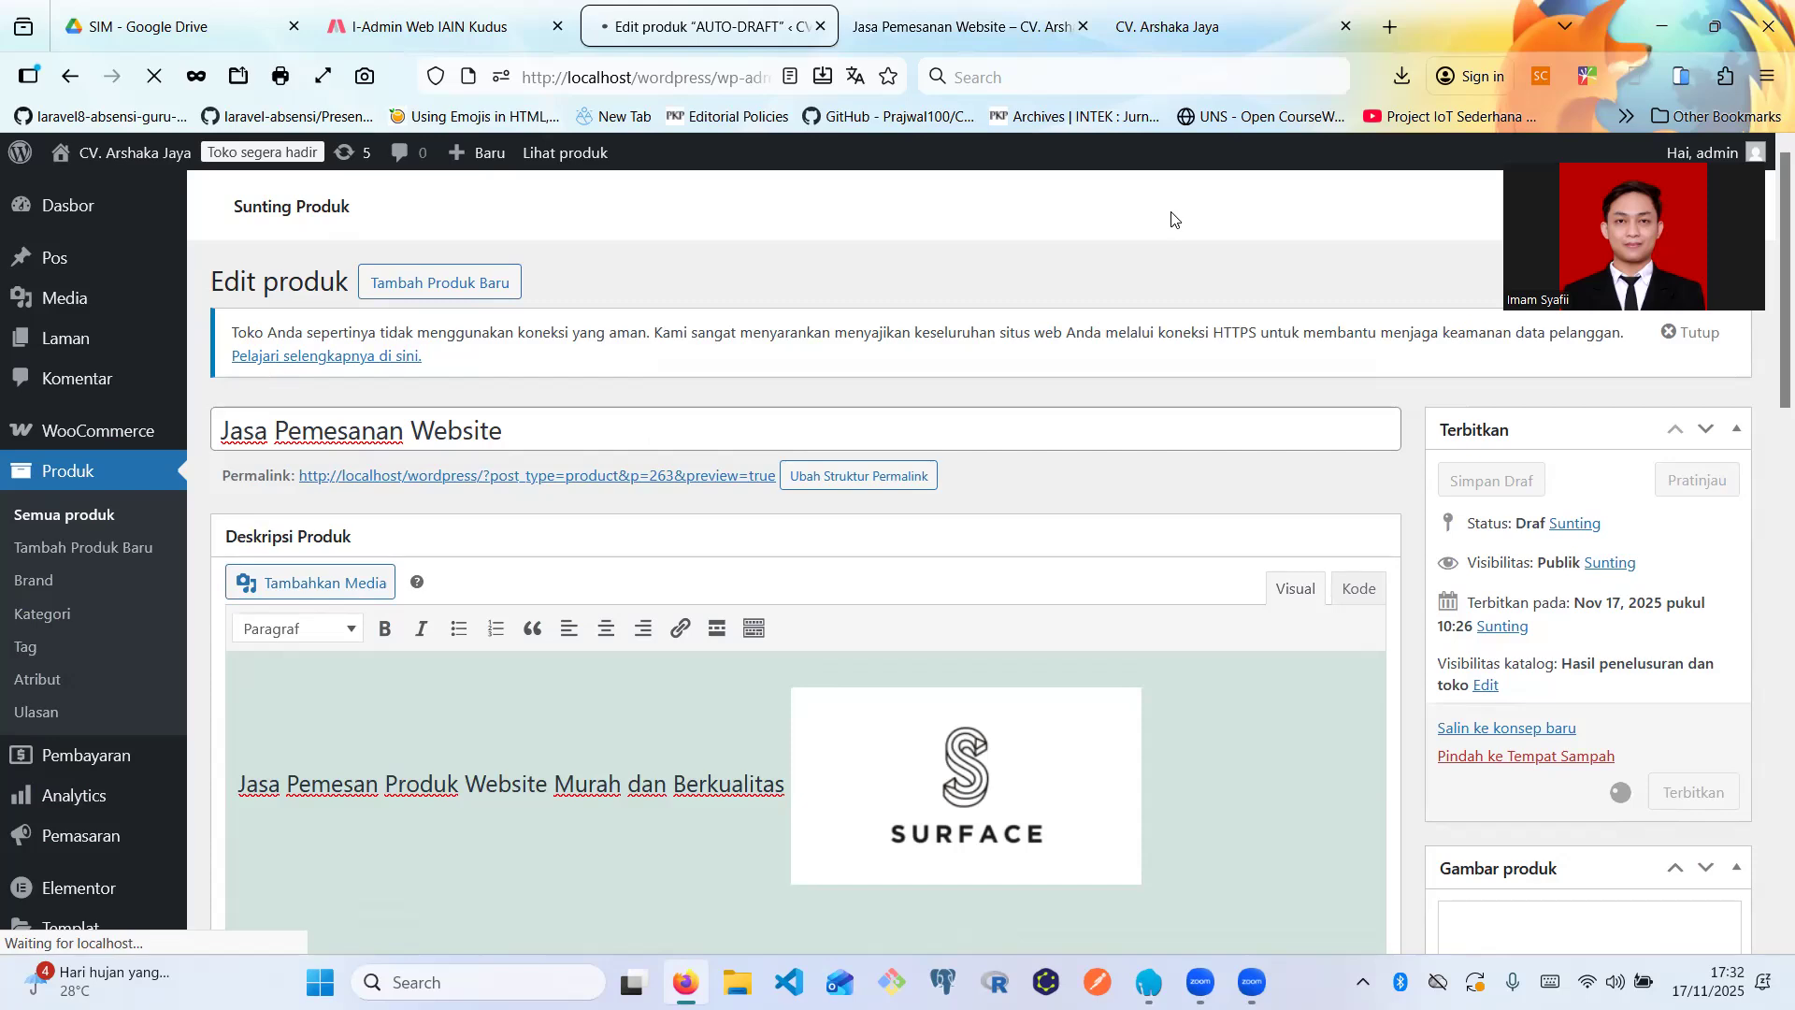
left_click(1047, 13)
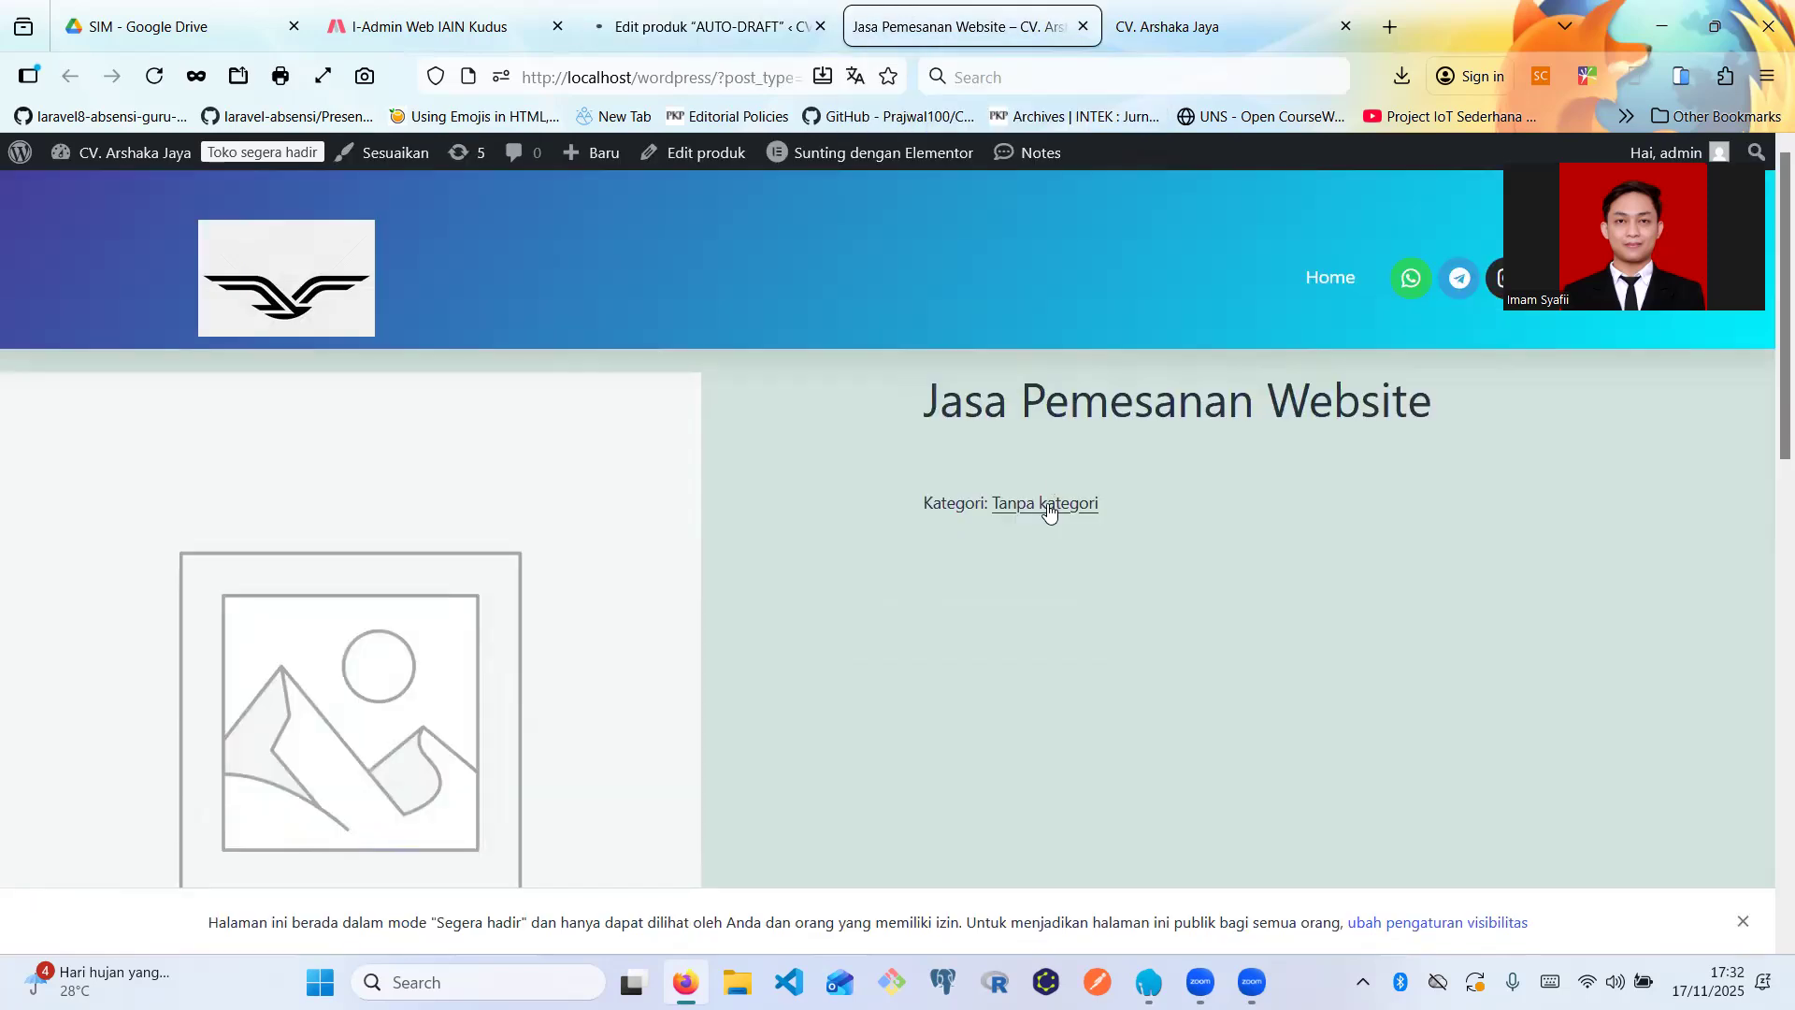
left_click(1049, 522)
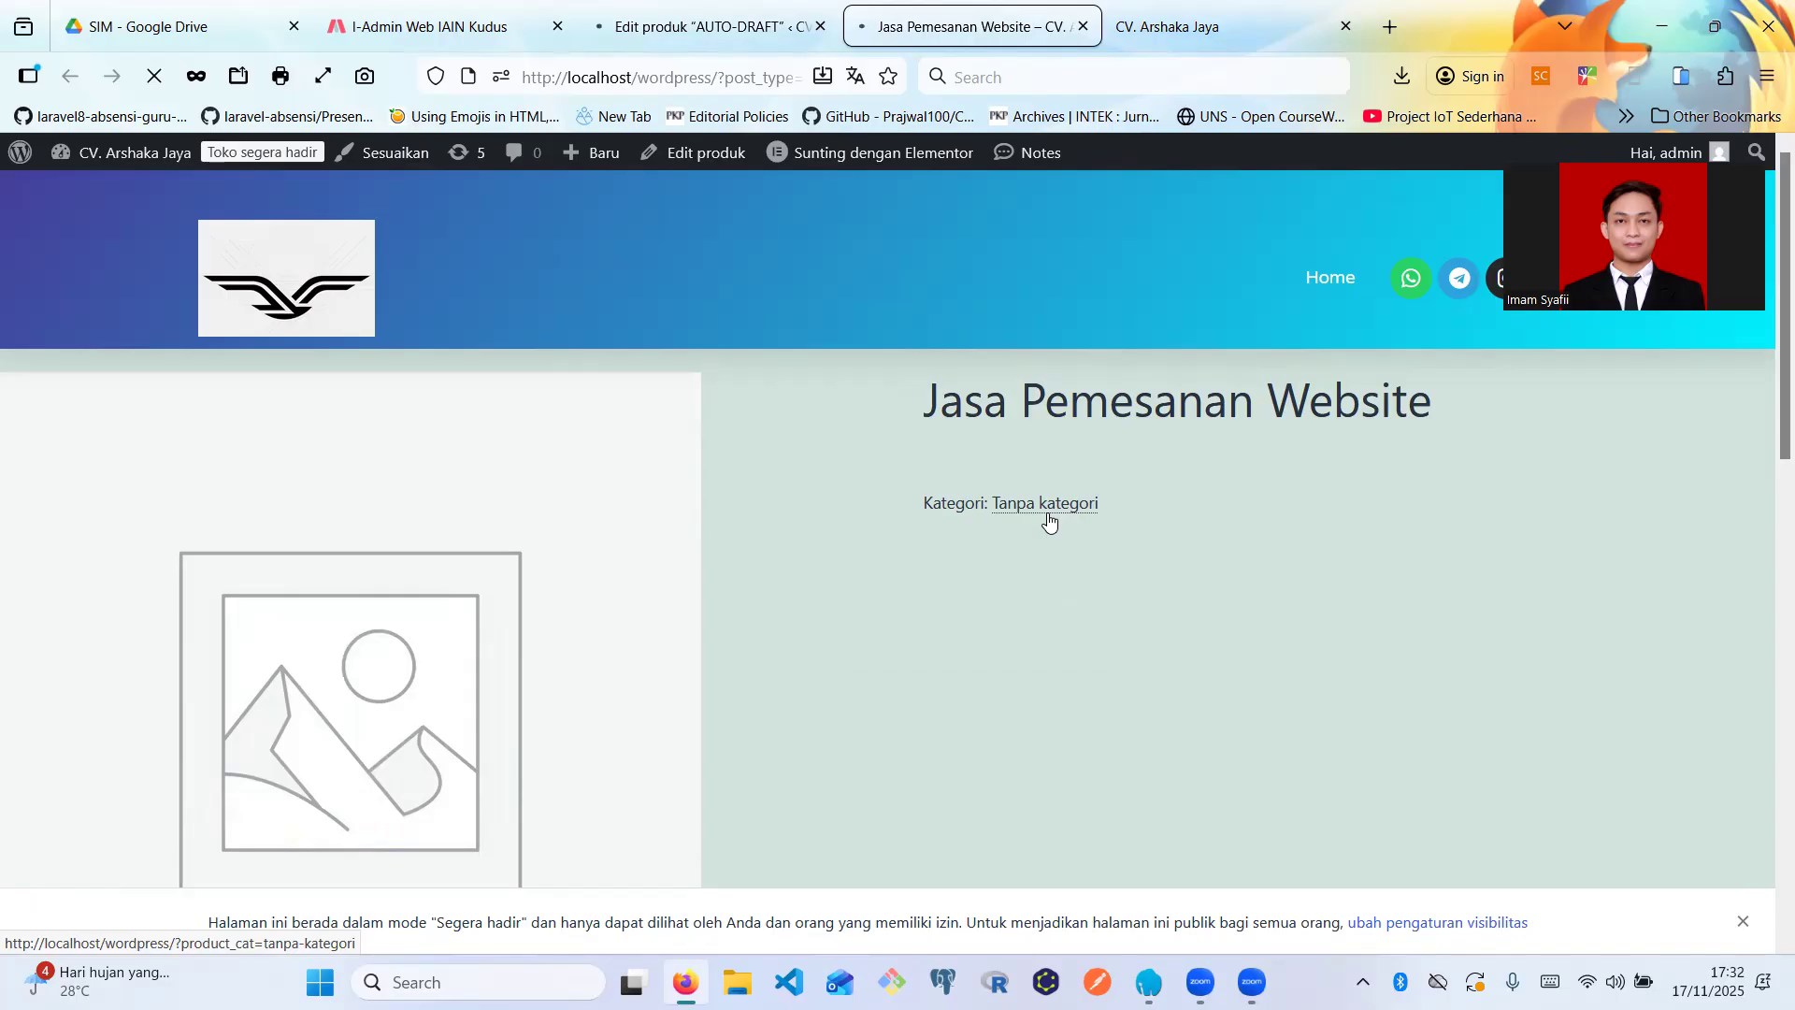
- Check the publishing progress in the product editor and examine the product's image and price in the "Tanpa kategori" listing
left_click(764, 6)
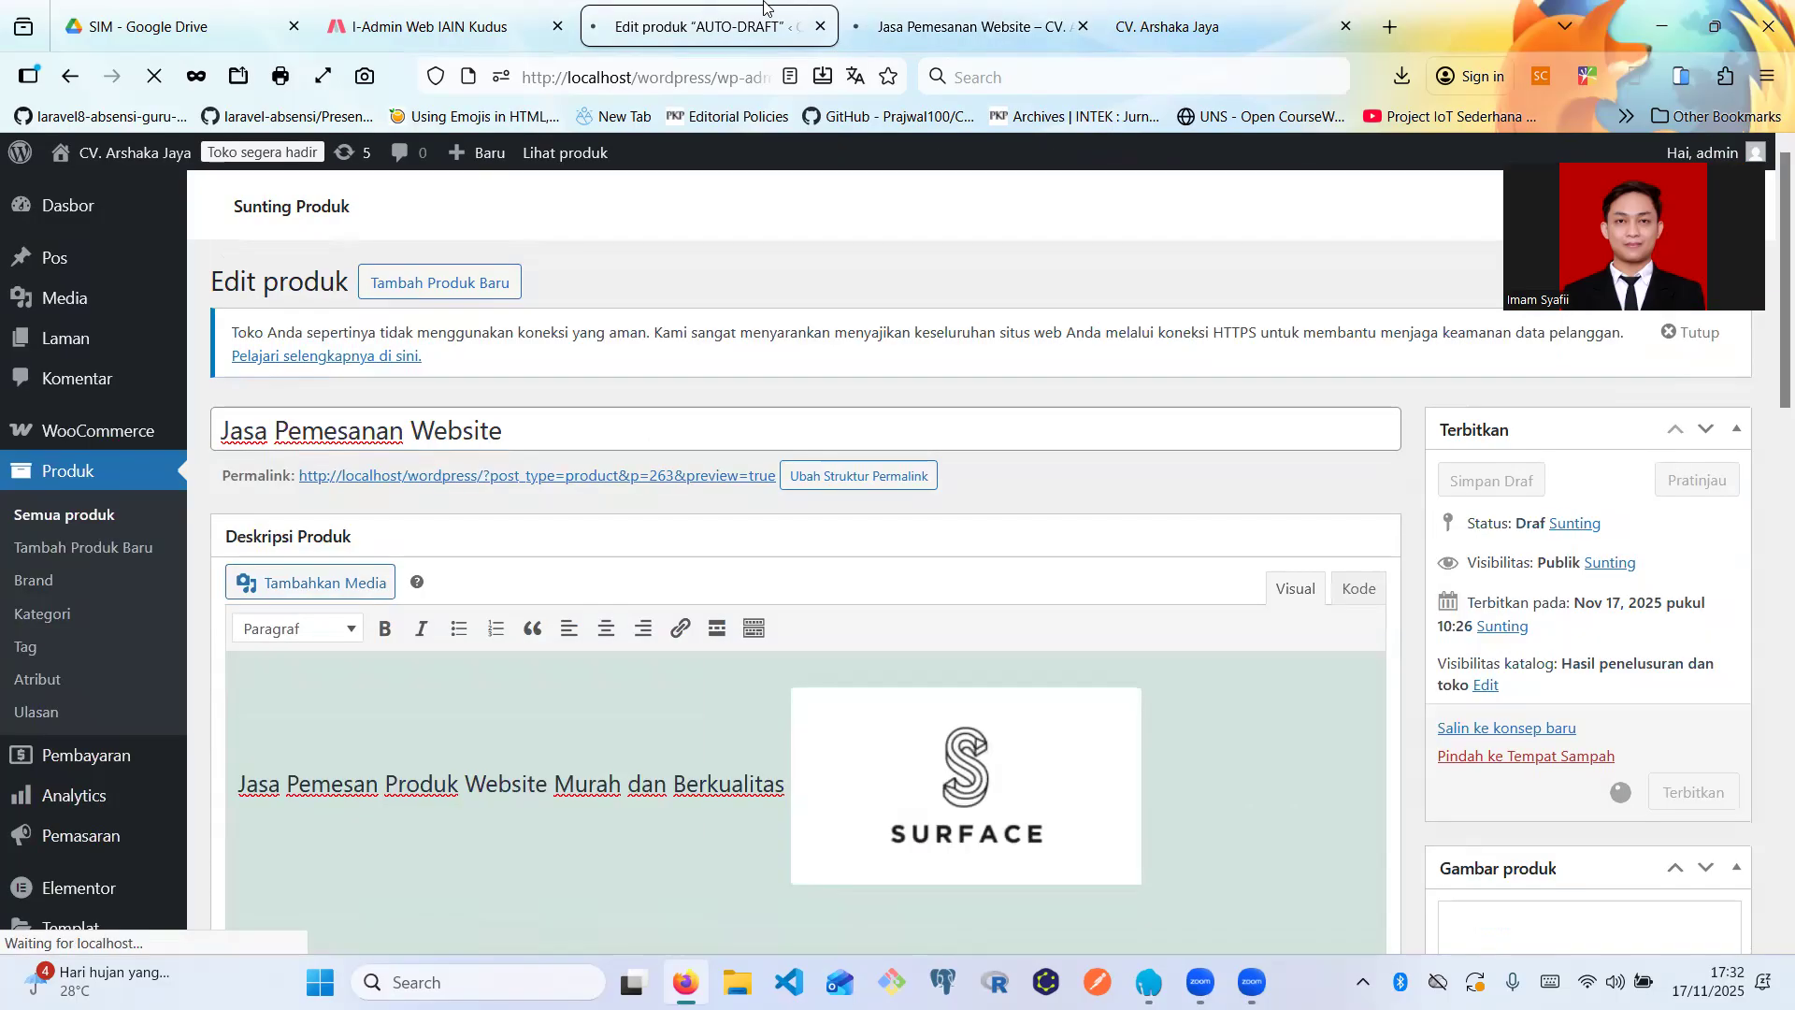
left_click(869, 6)
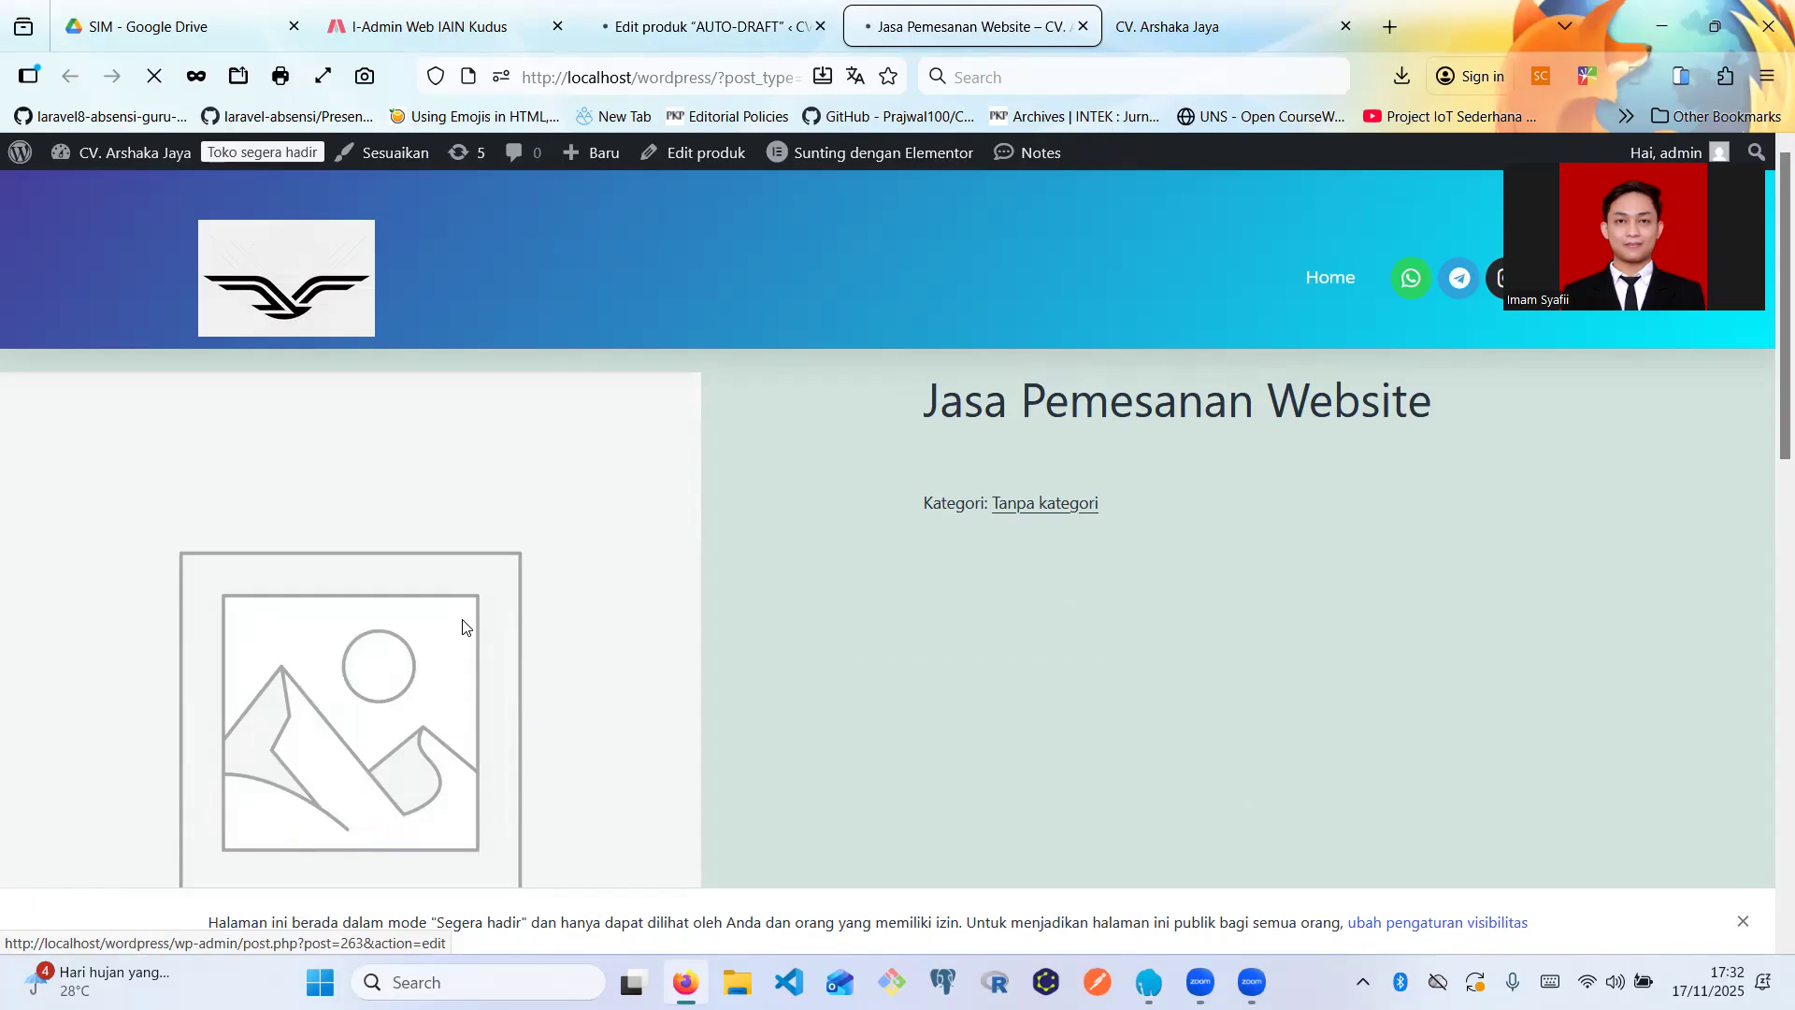
scroll(233, 717, "down", 4)
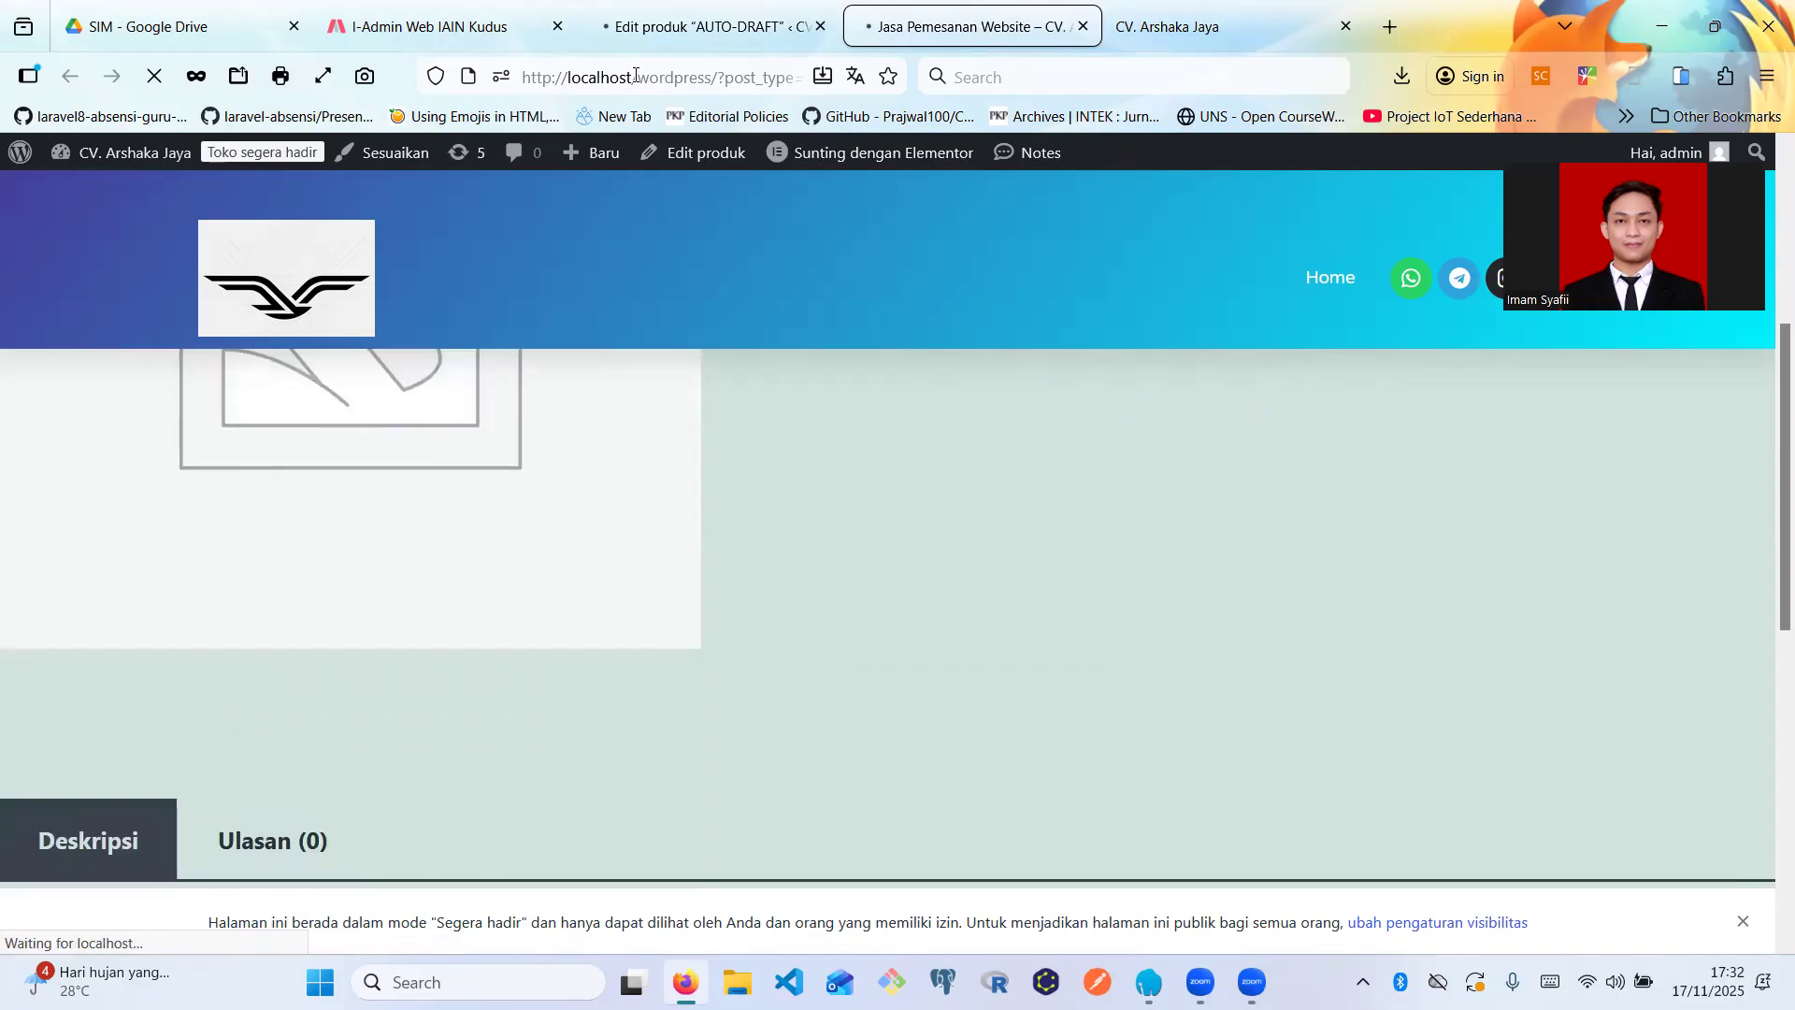
left_click(693, 13)
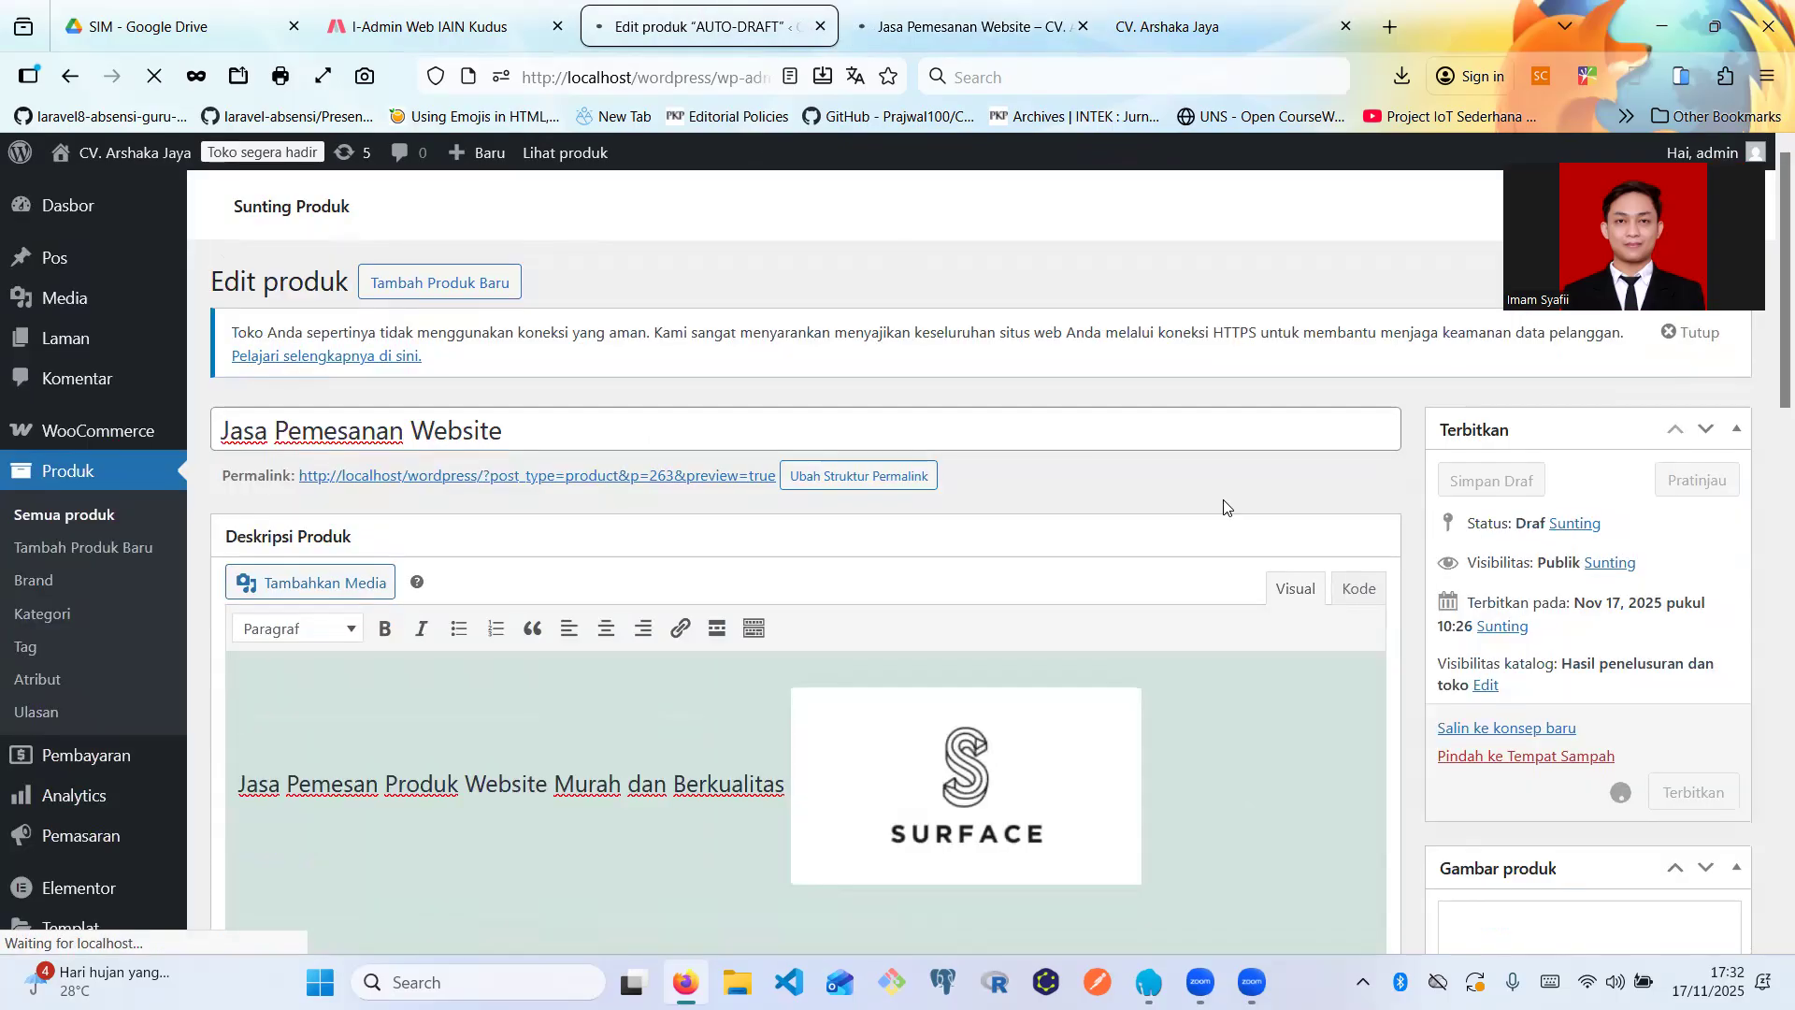
scroll(1380, 520, "down", 2)
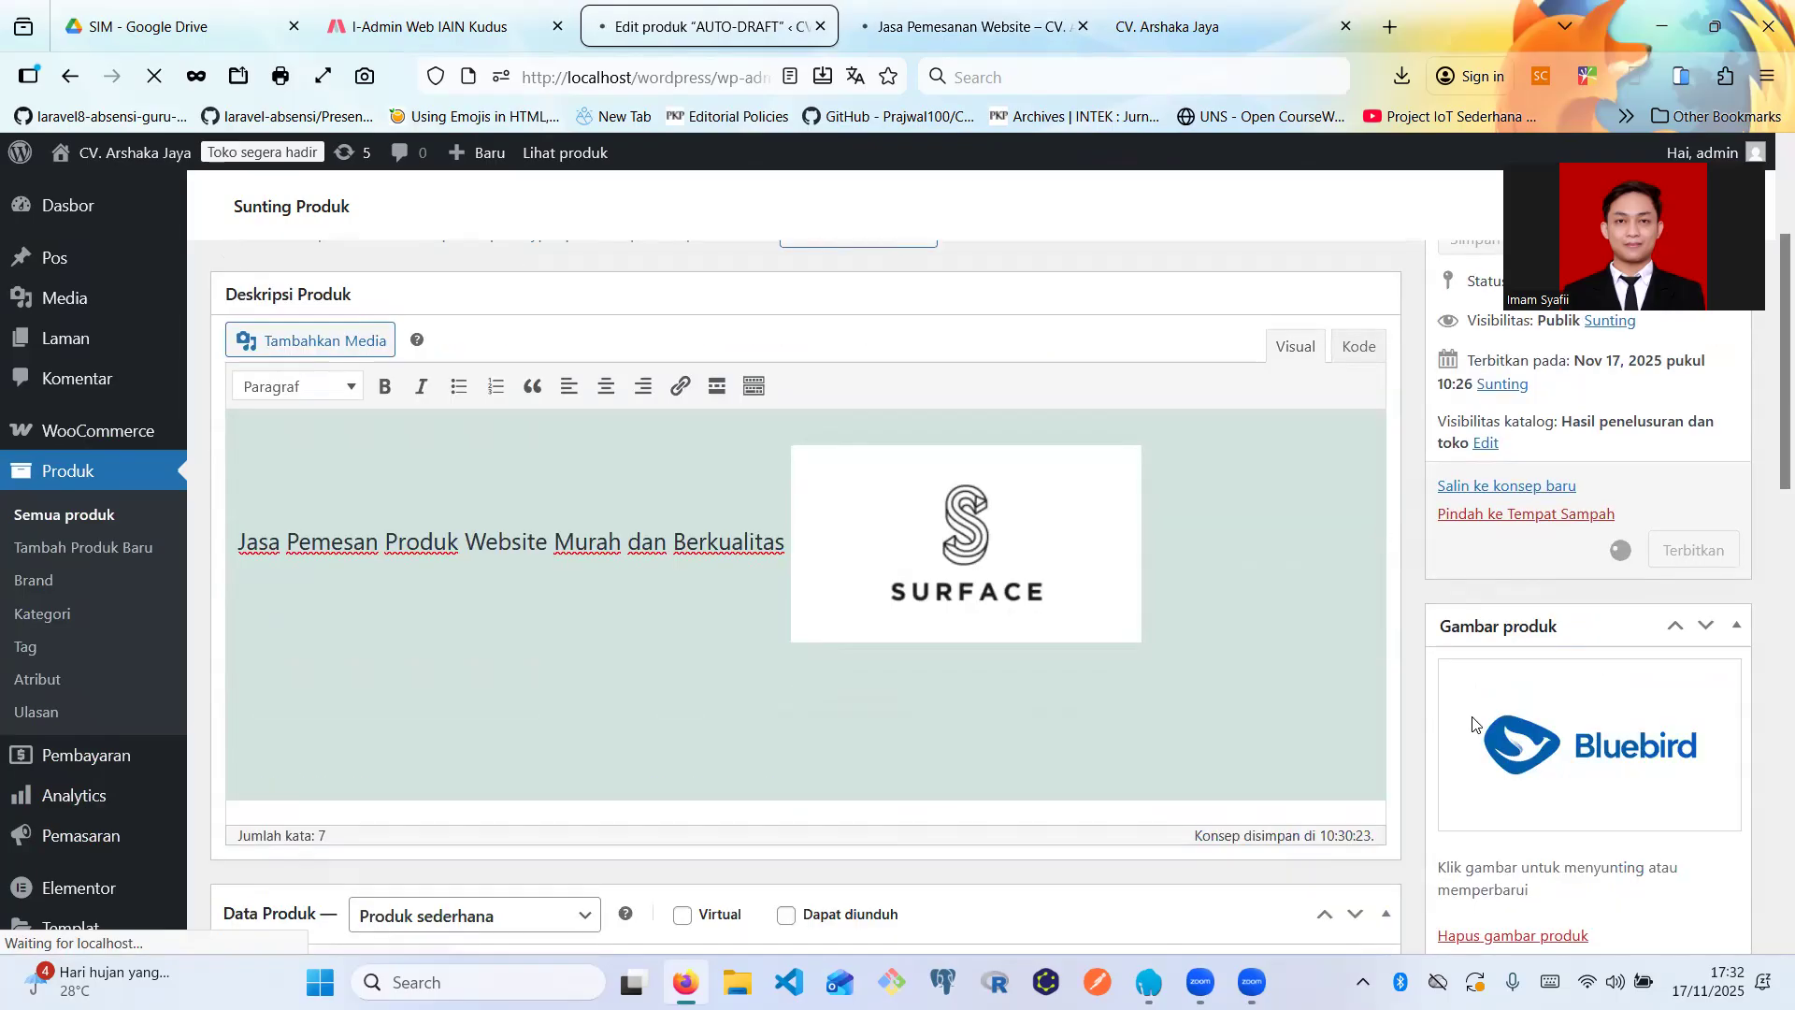
scroll(1472, 716, "up", 2)
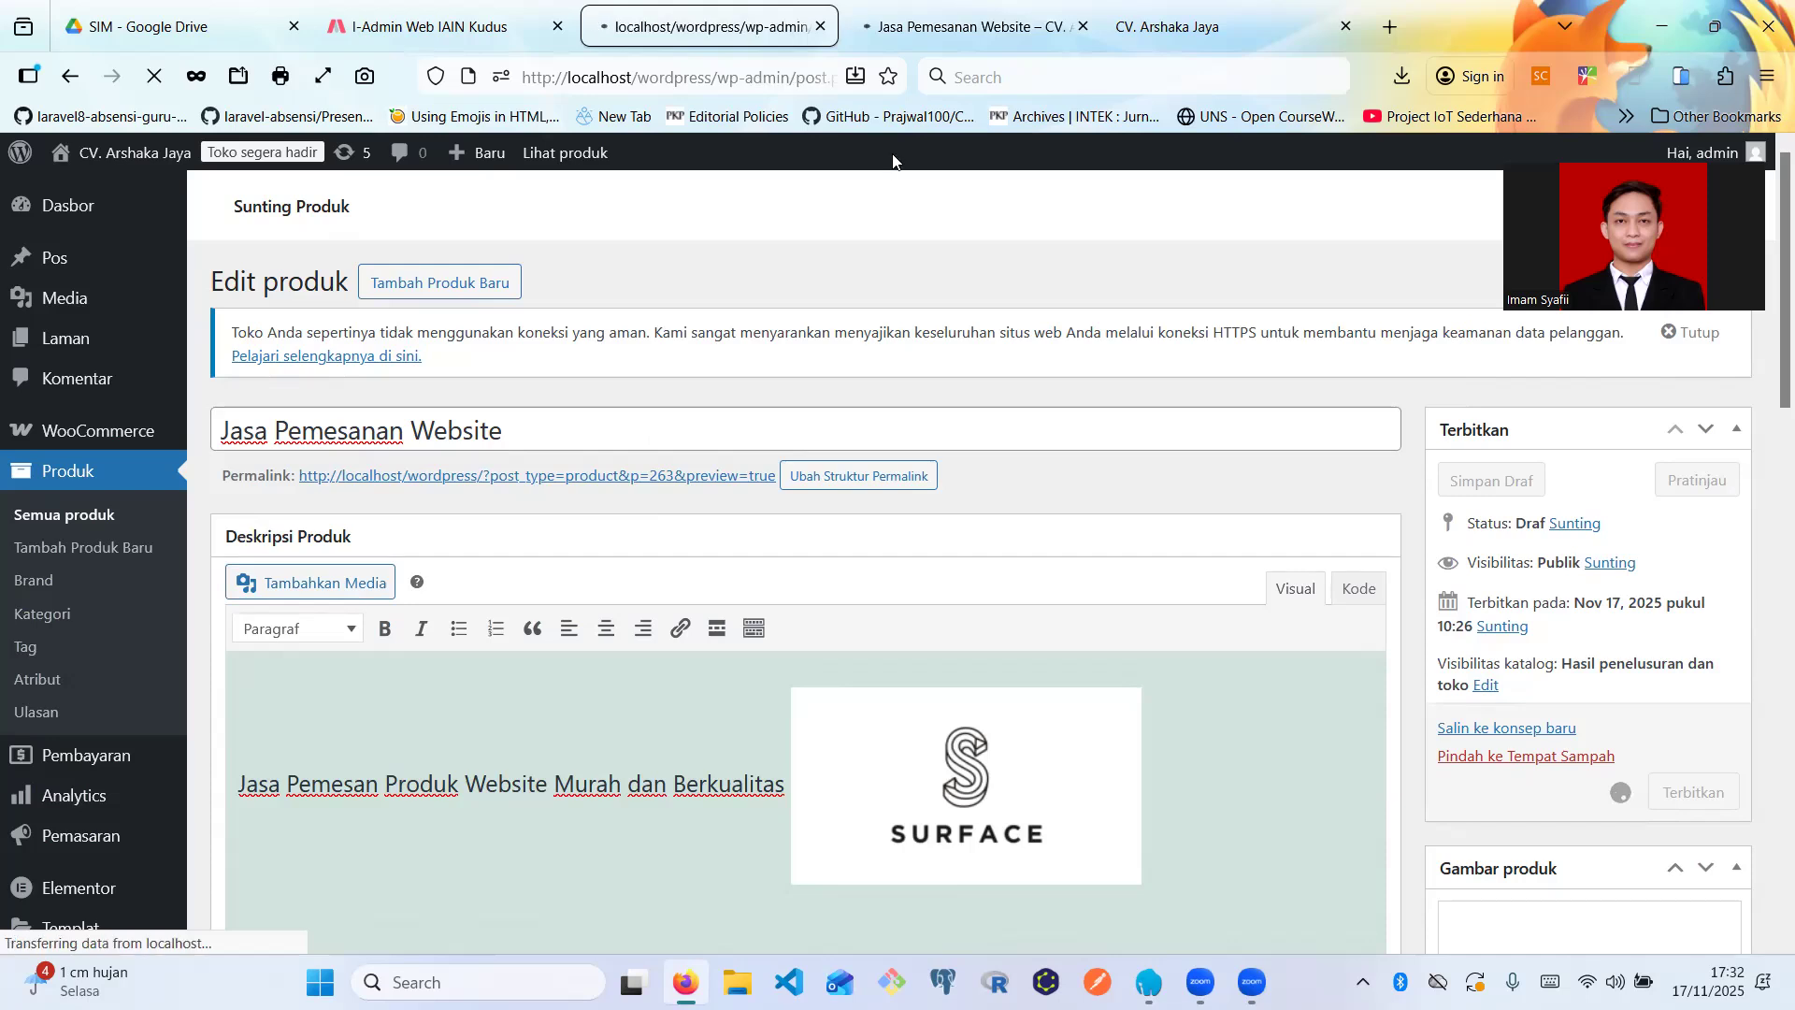
left_click(953, 7)
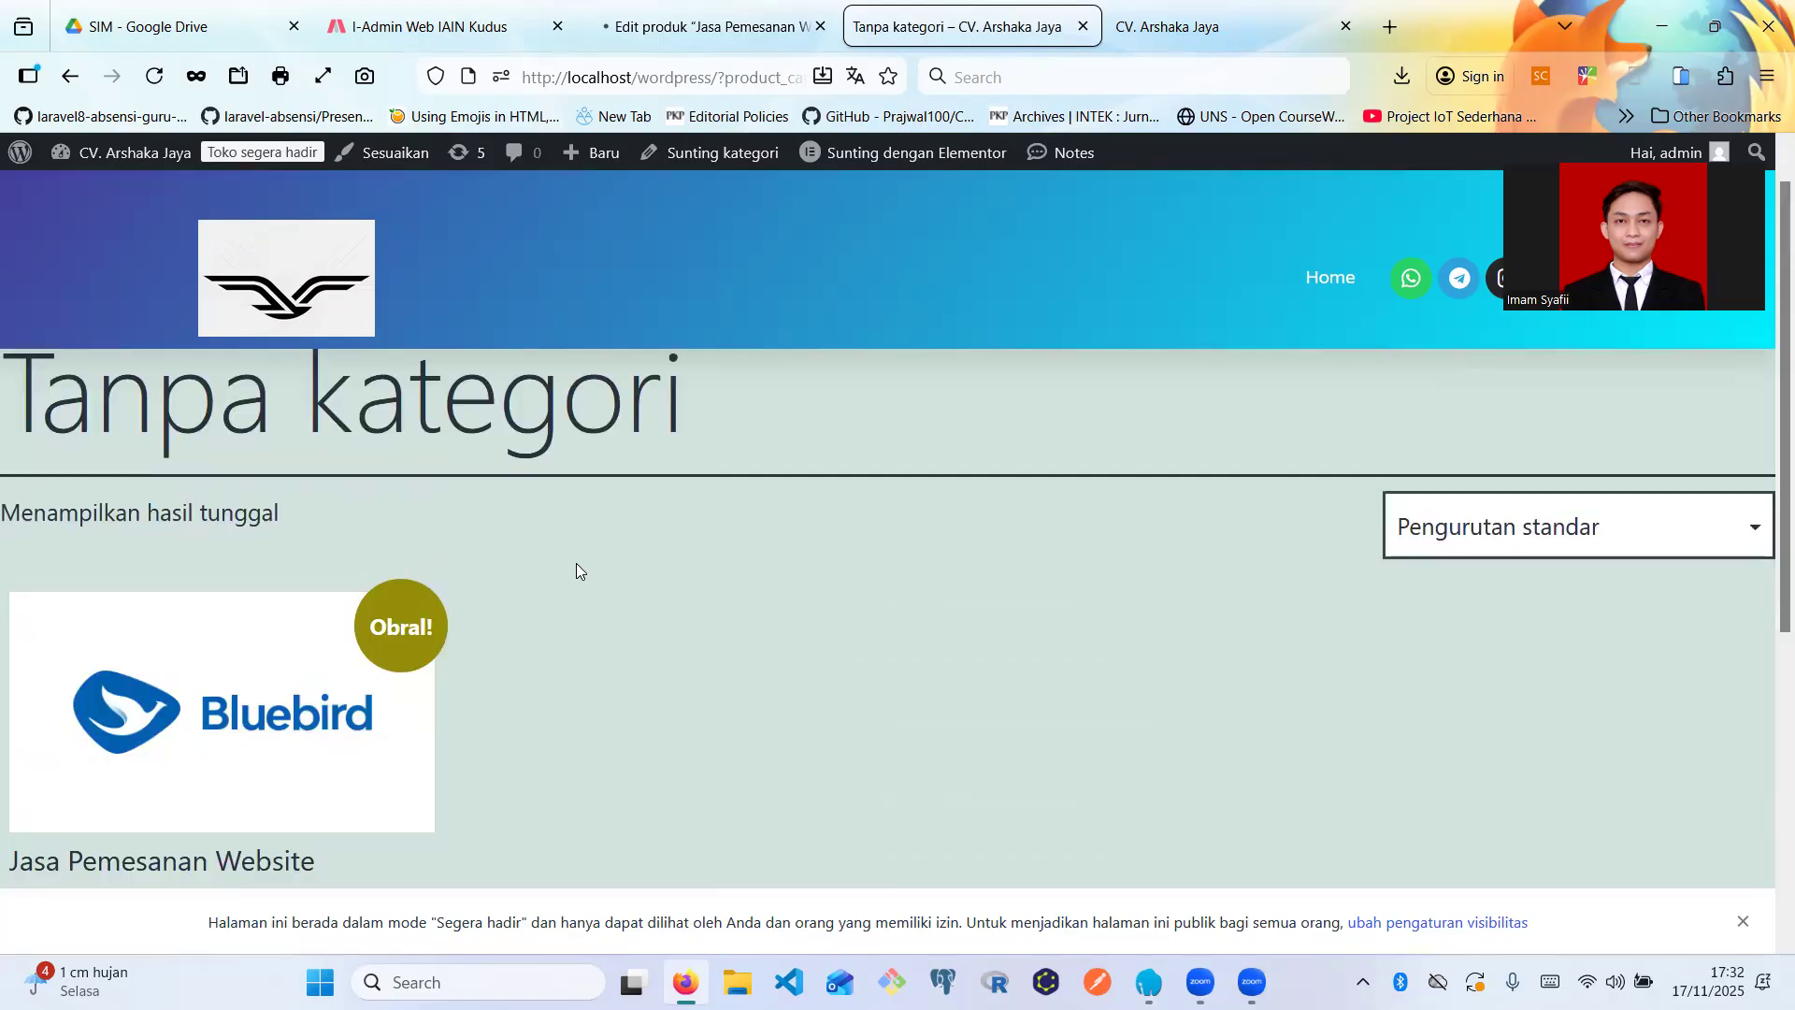
scroll(576, 563, "down", 1)
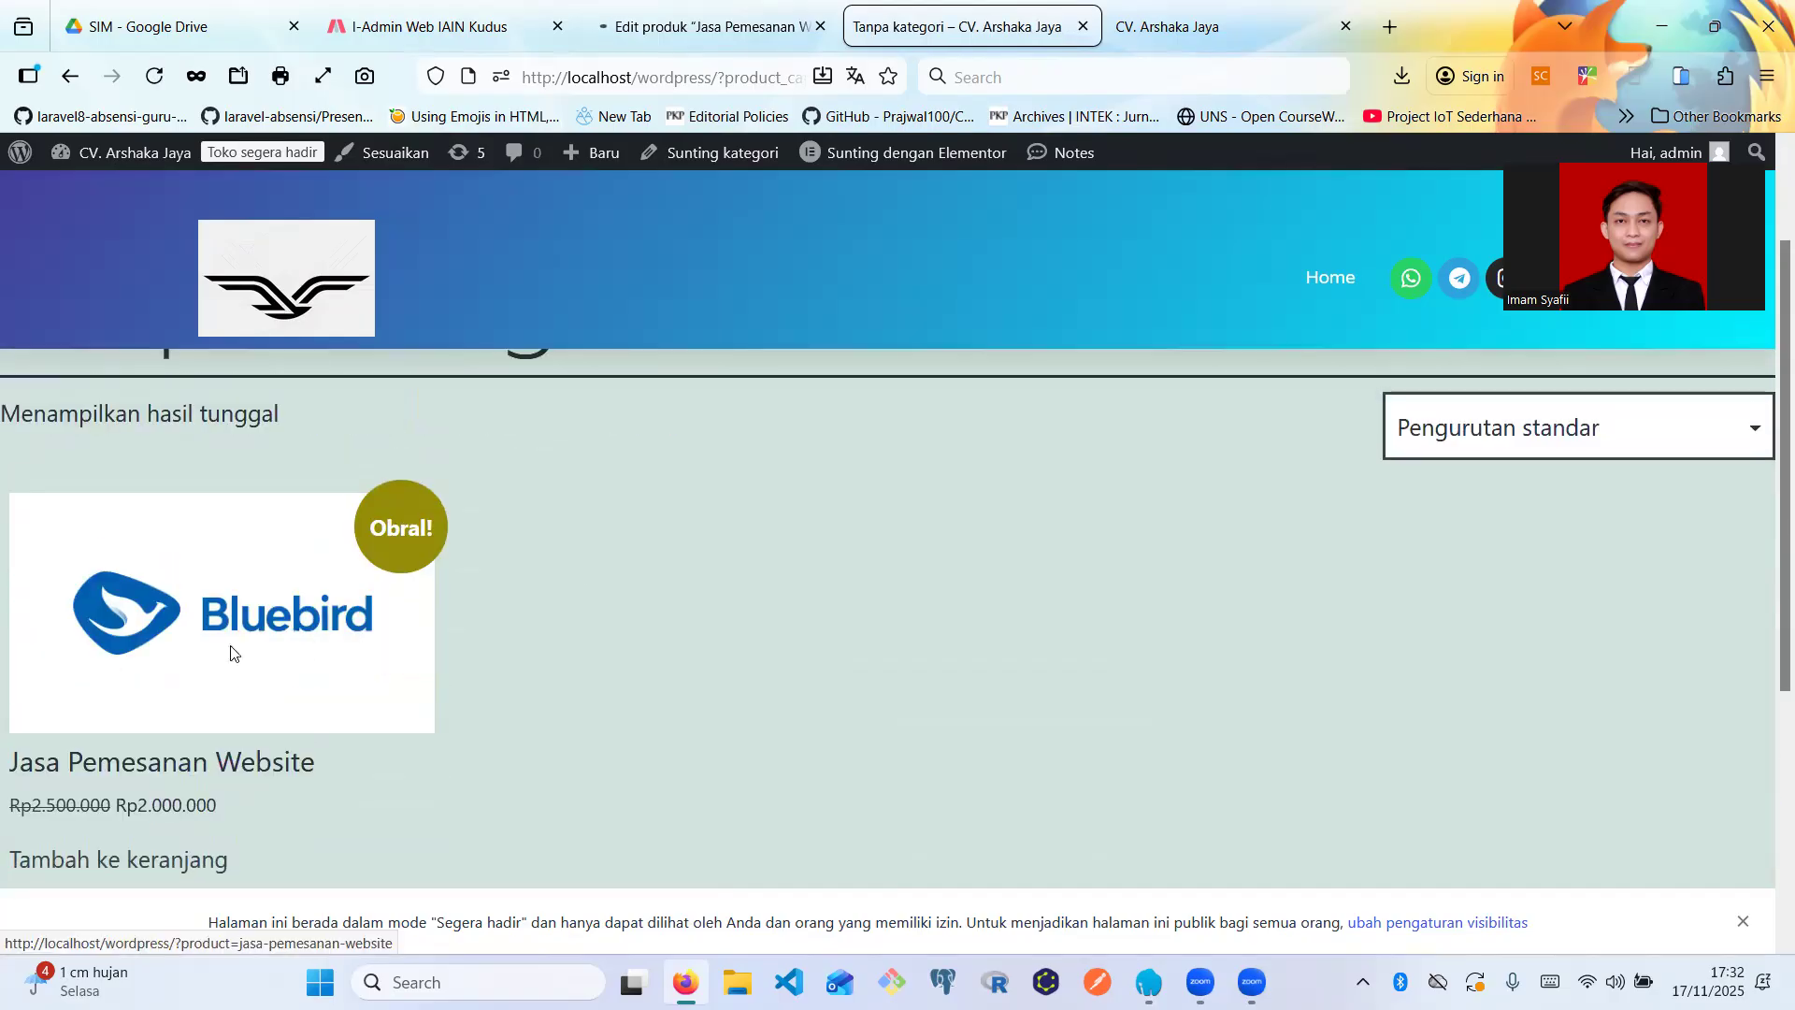
scroll(232, 652, "down", 2)
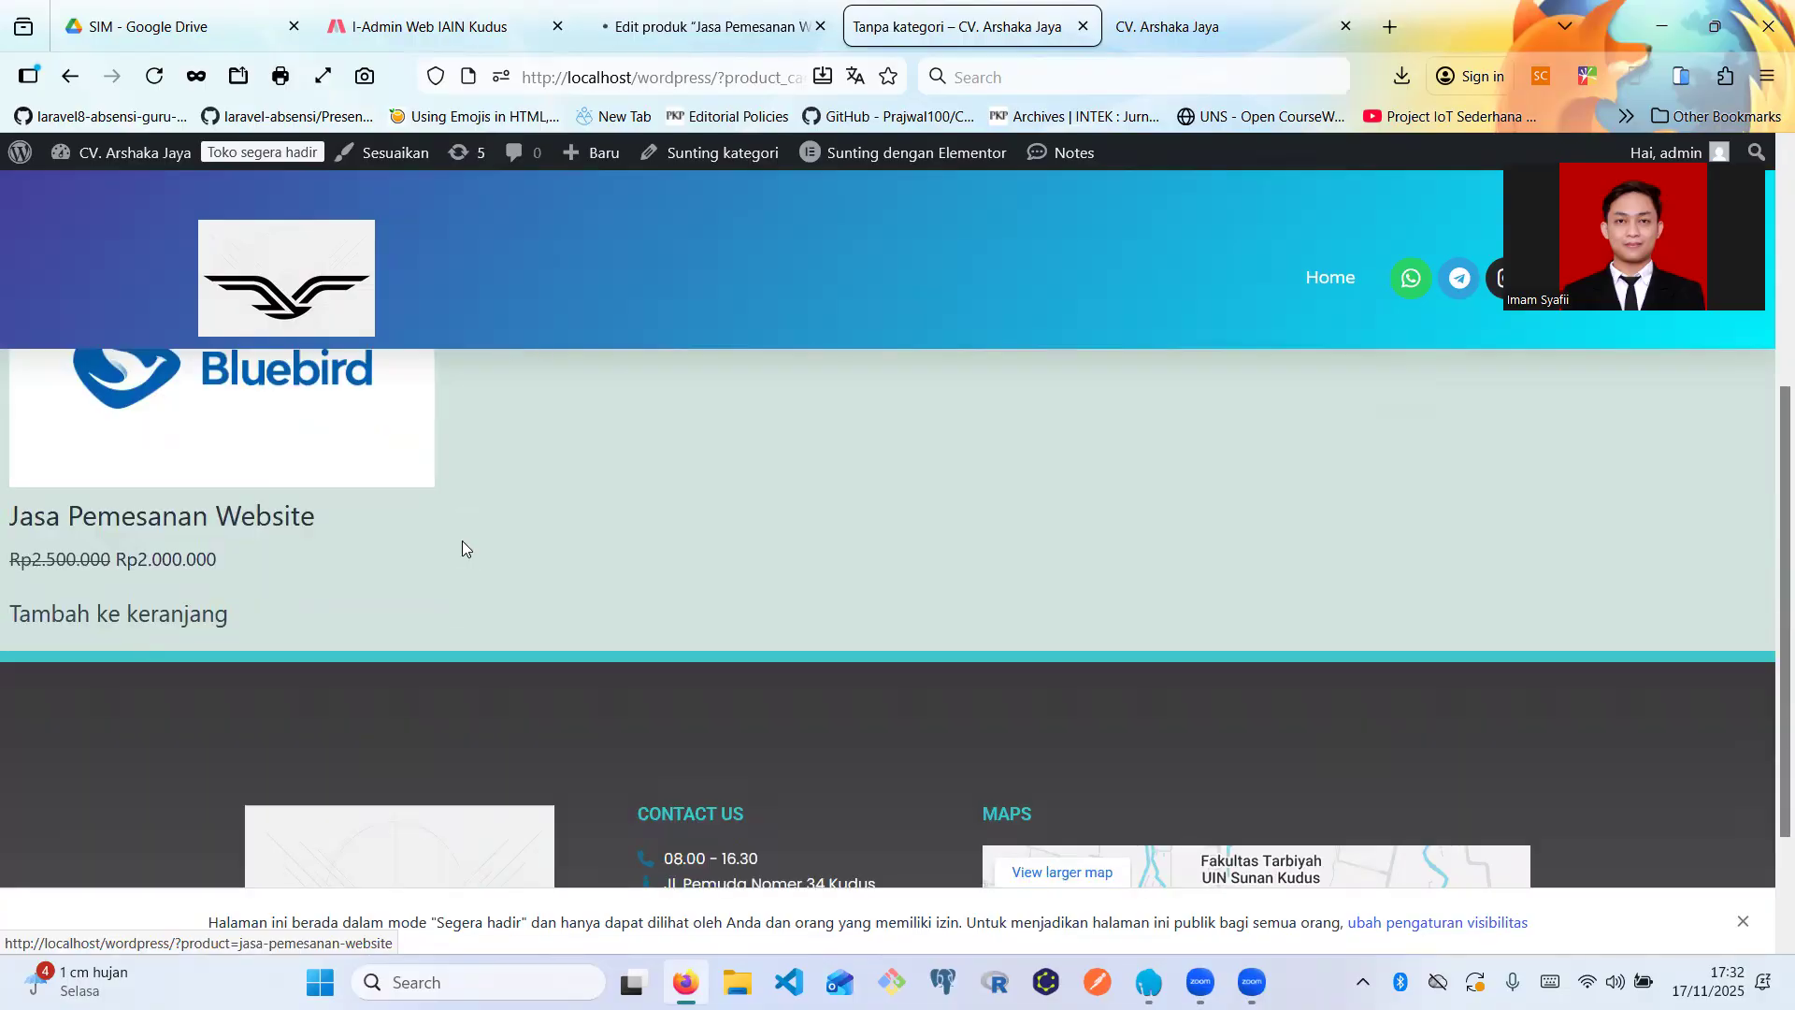
scroll(462, 548, "up", 2)
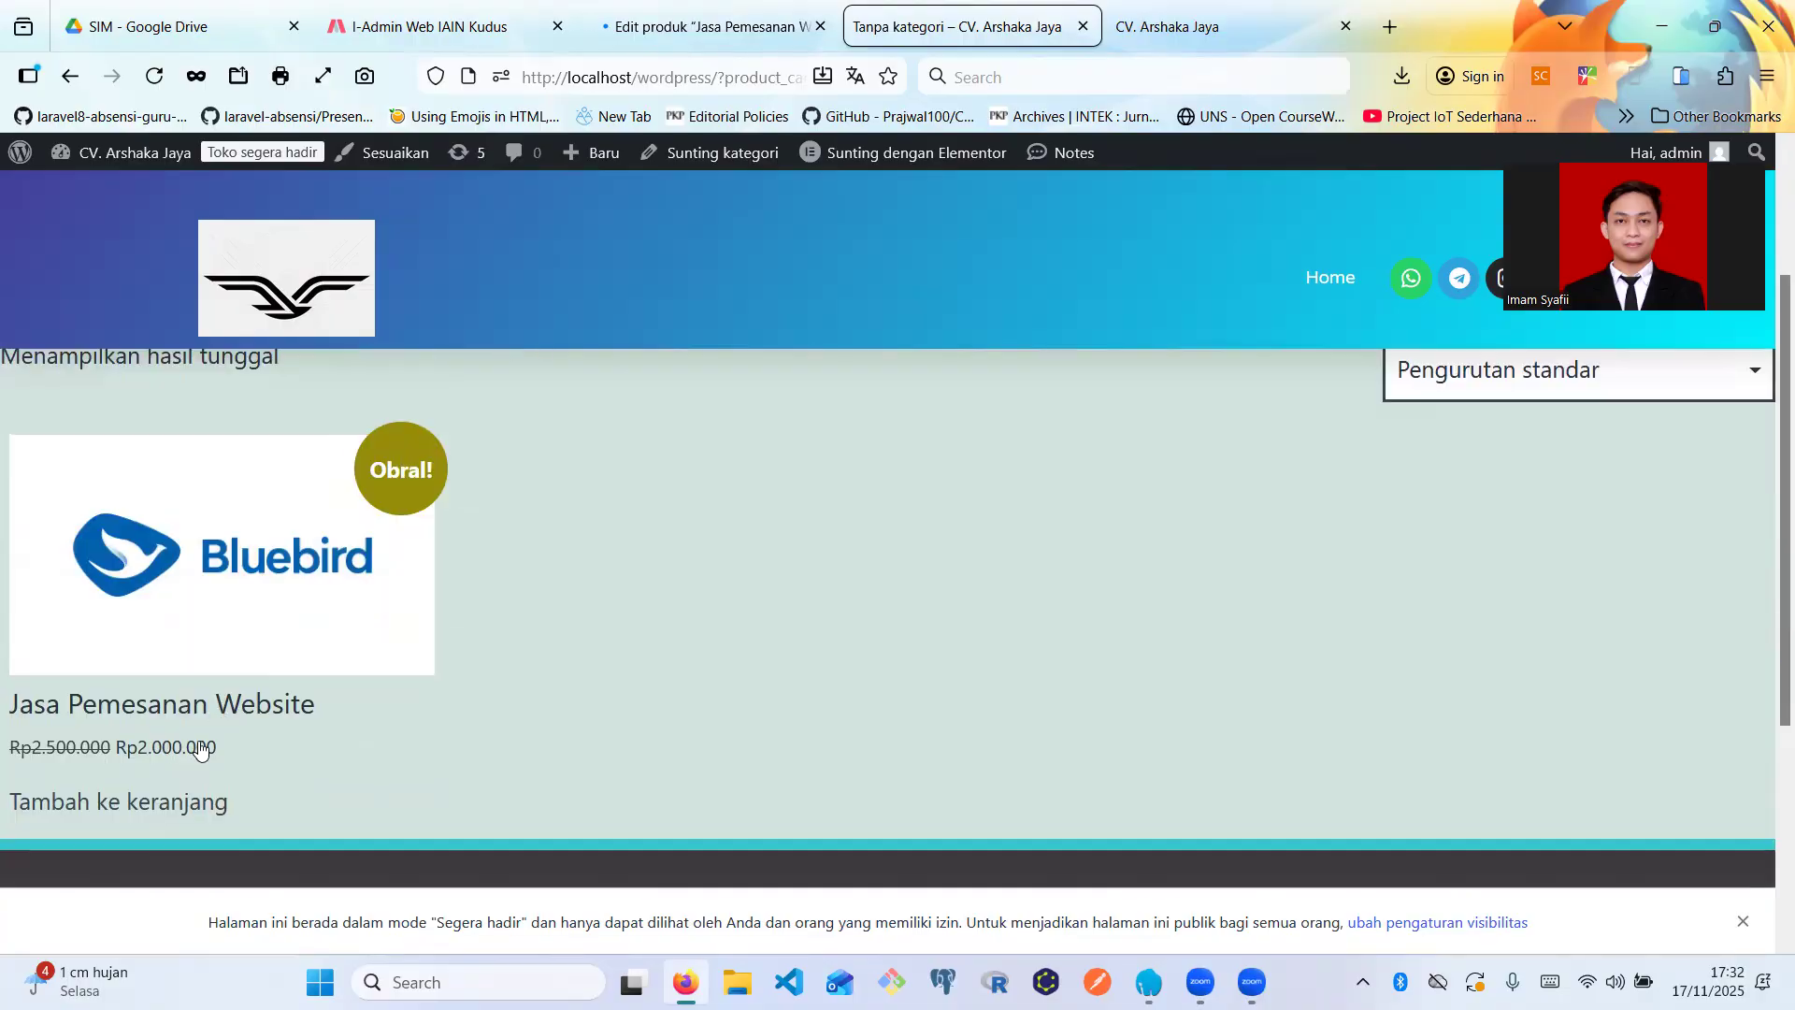
- Add "Jasa Pemesanan Website" to the cart from the category listing and open its product page
left_click(181, 803)
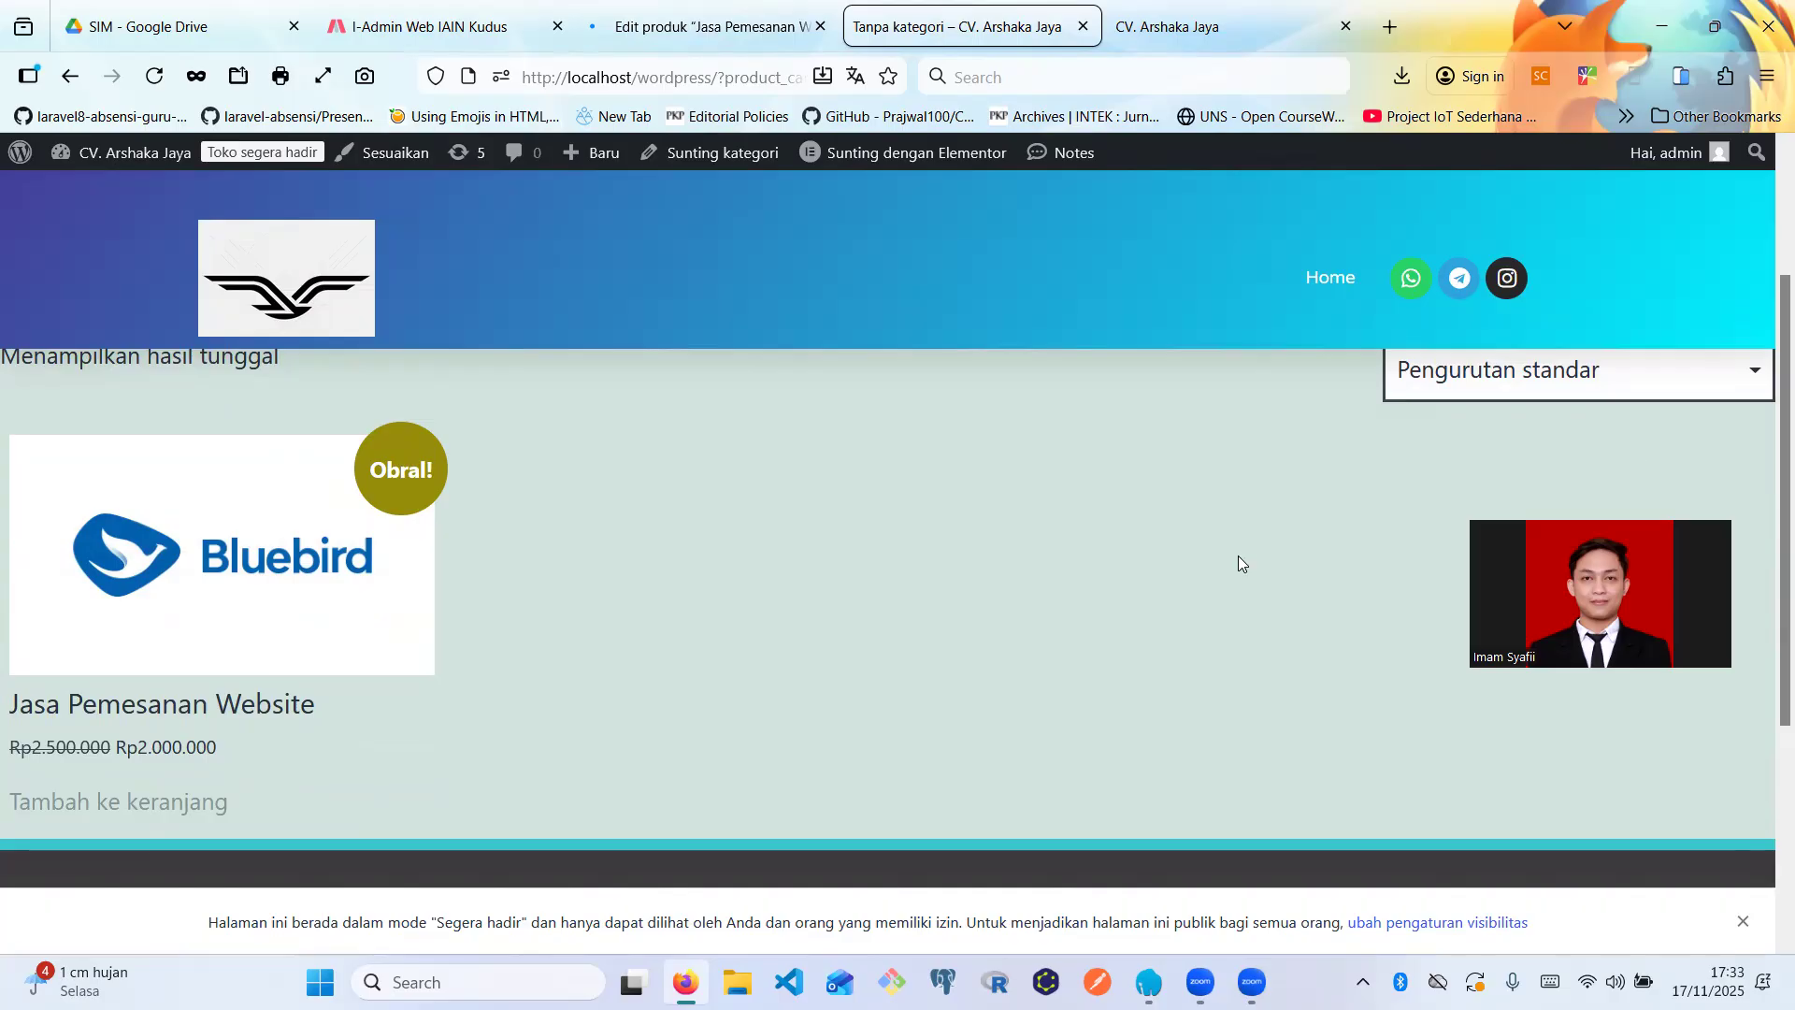
scroll(935, 636, "up", 2)
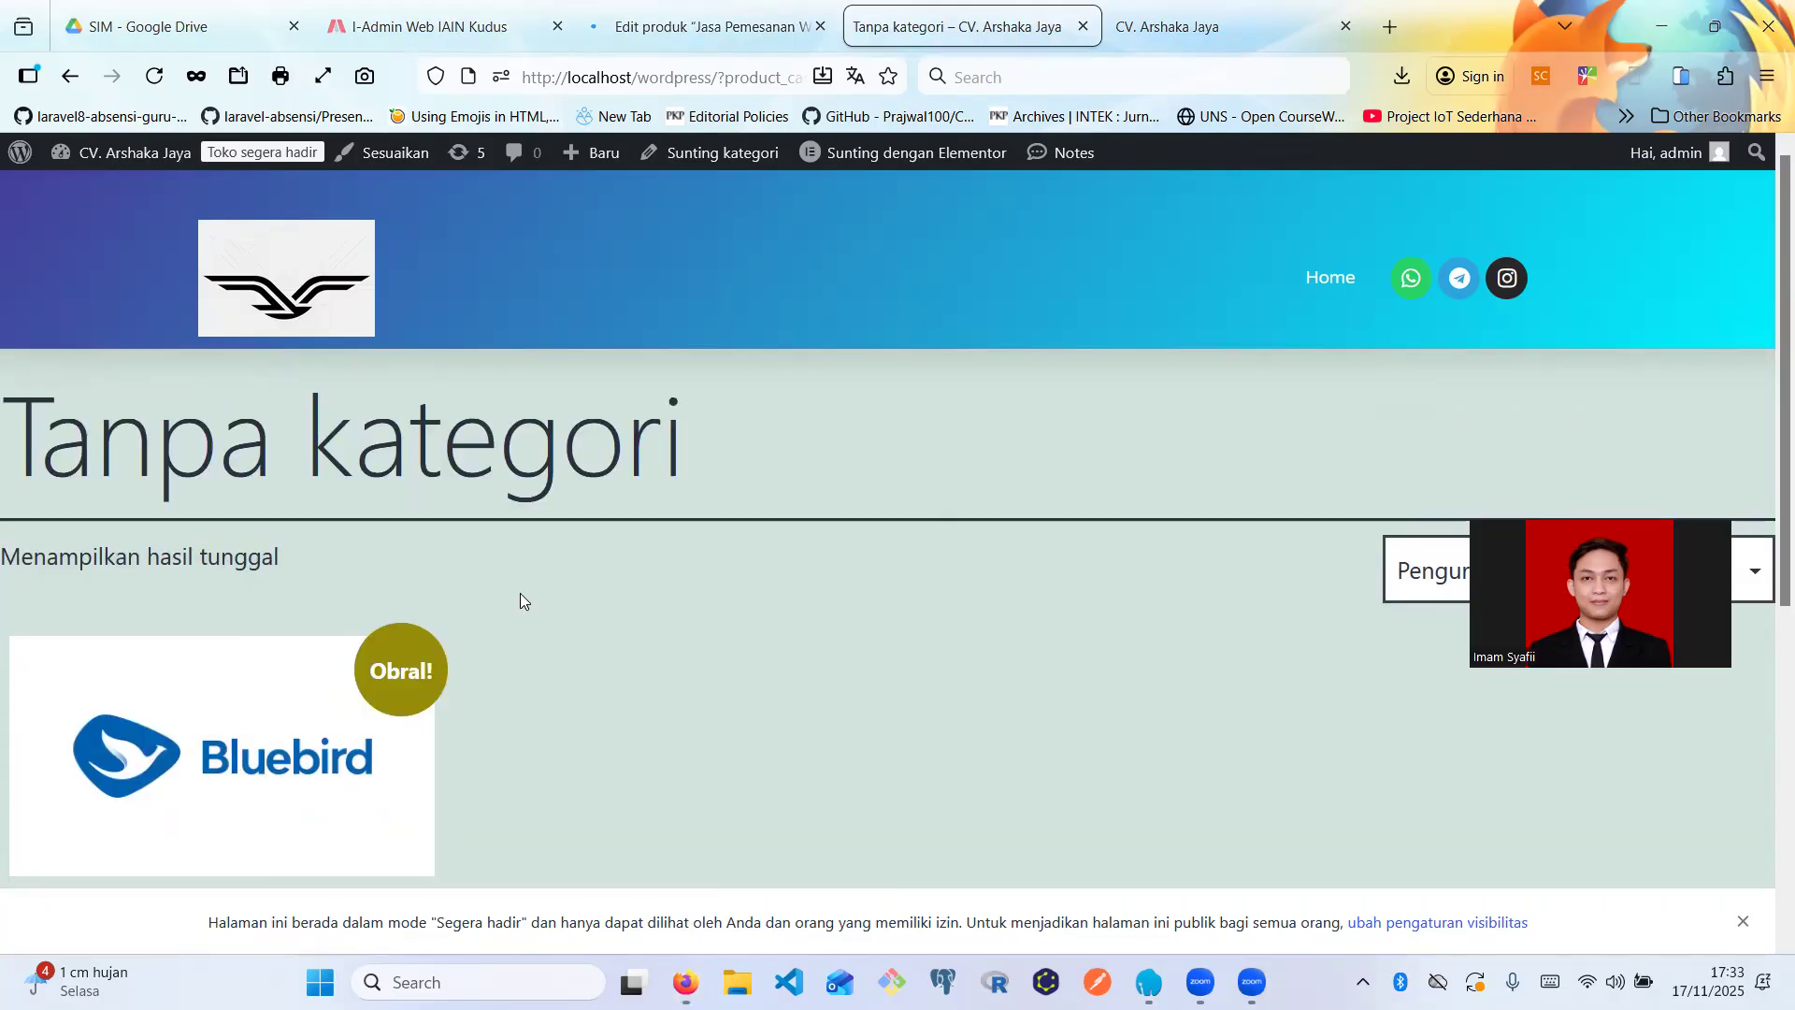
scroll(189, 589, "down", 4)
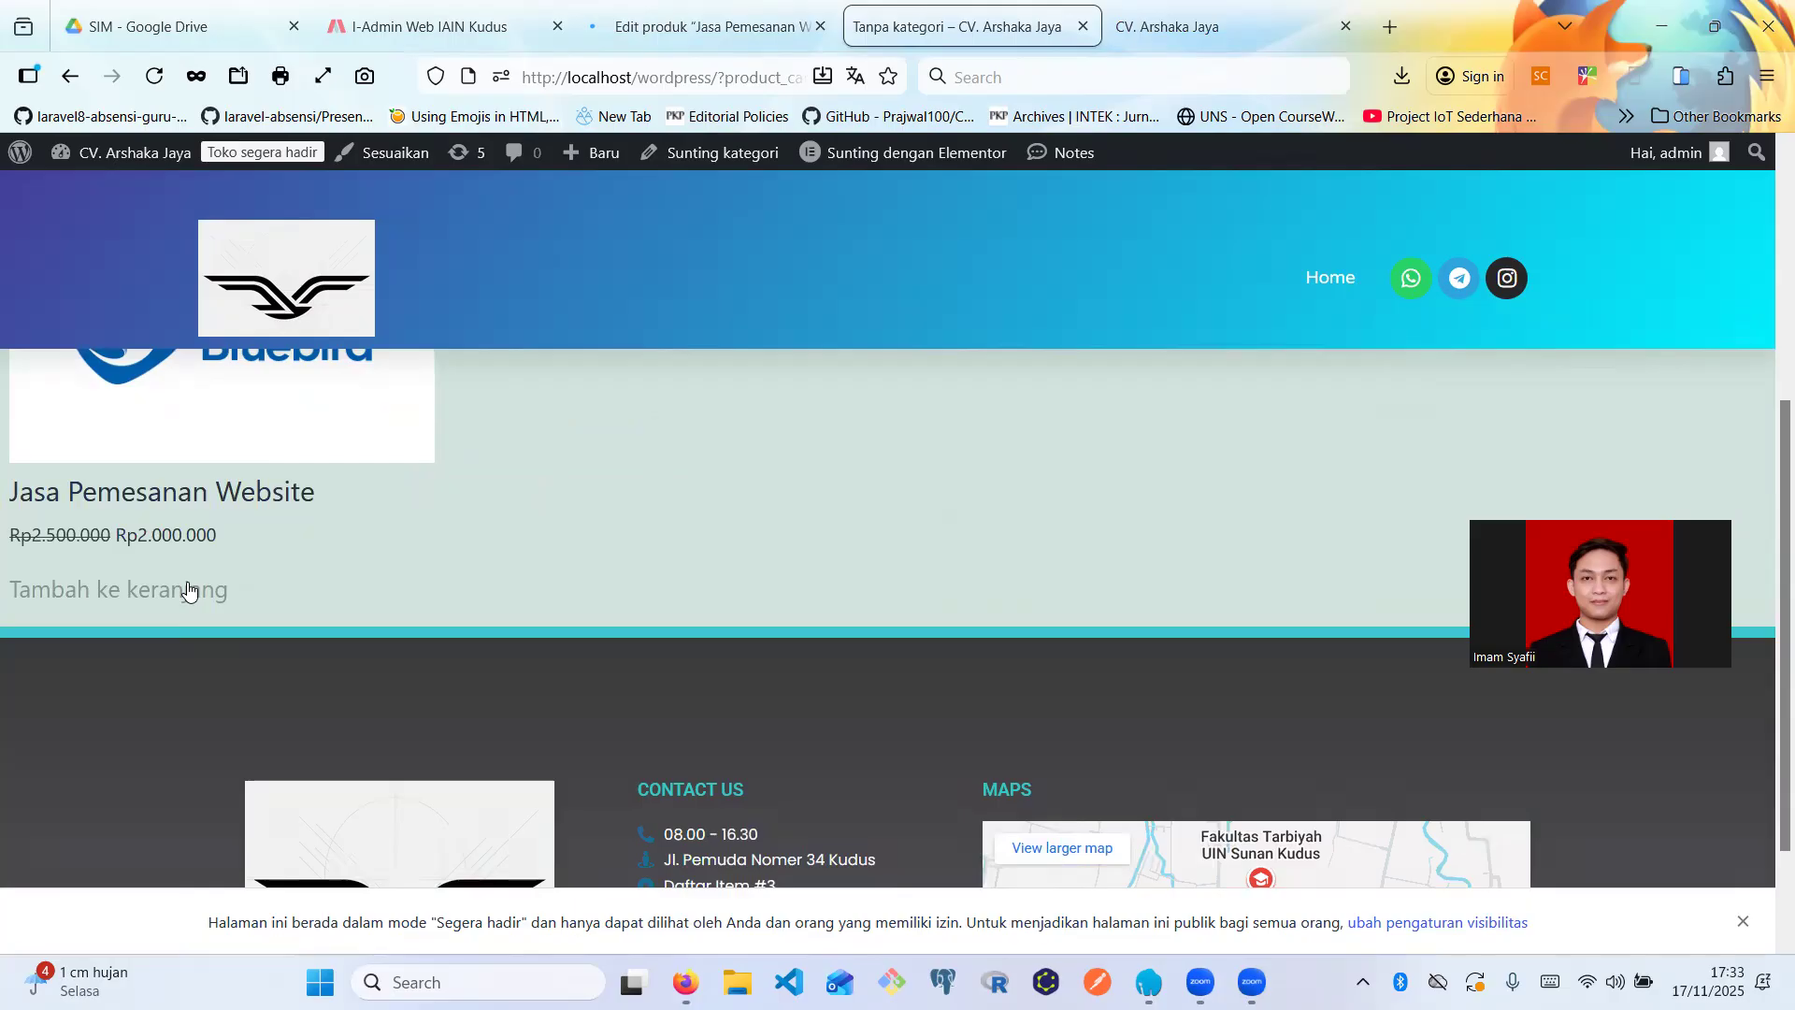
left_click(189, 589)
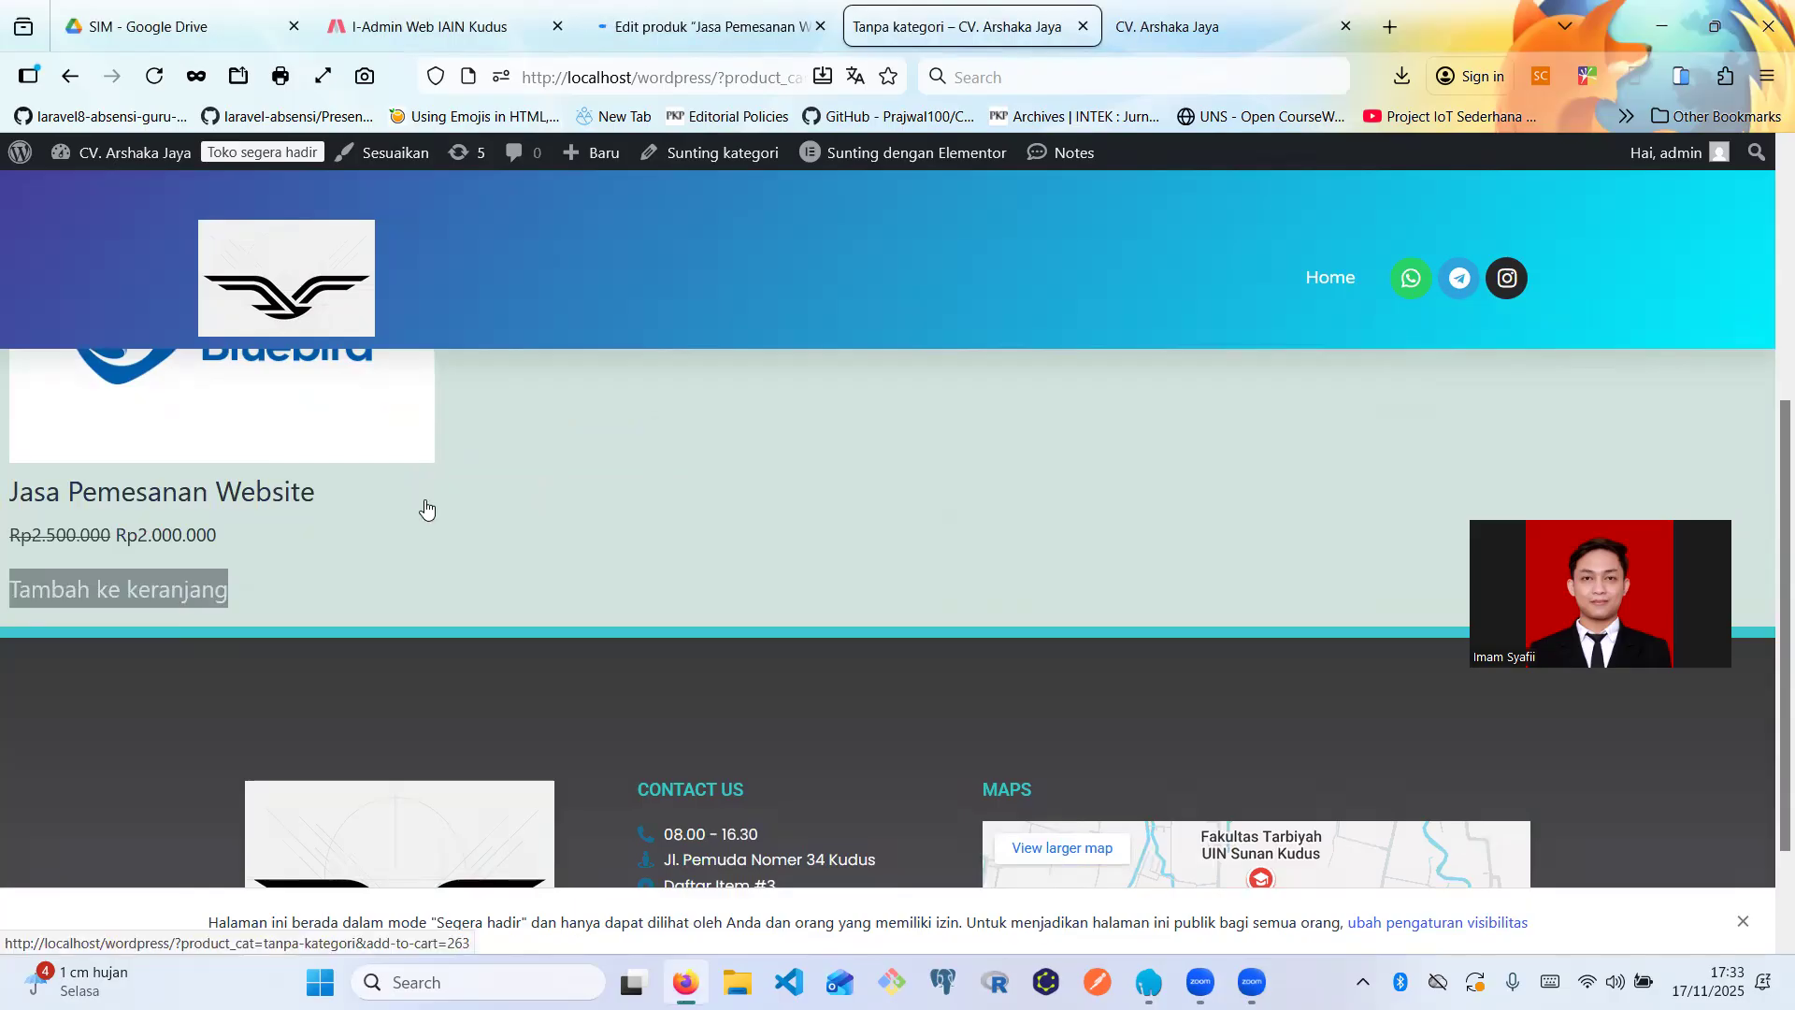
scroll(251, 513, "up", 1)
left_click(251, 512)
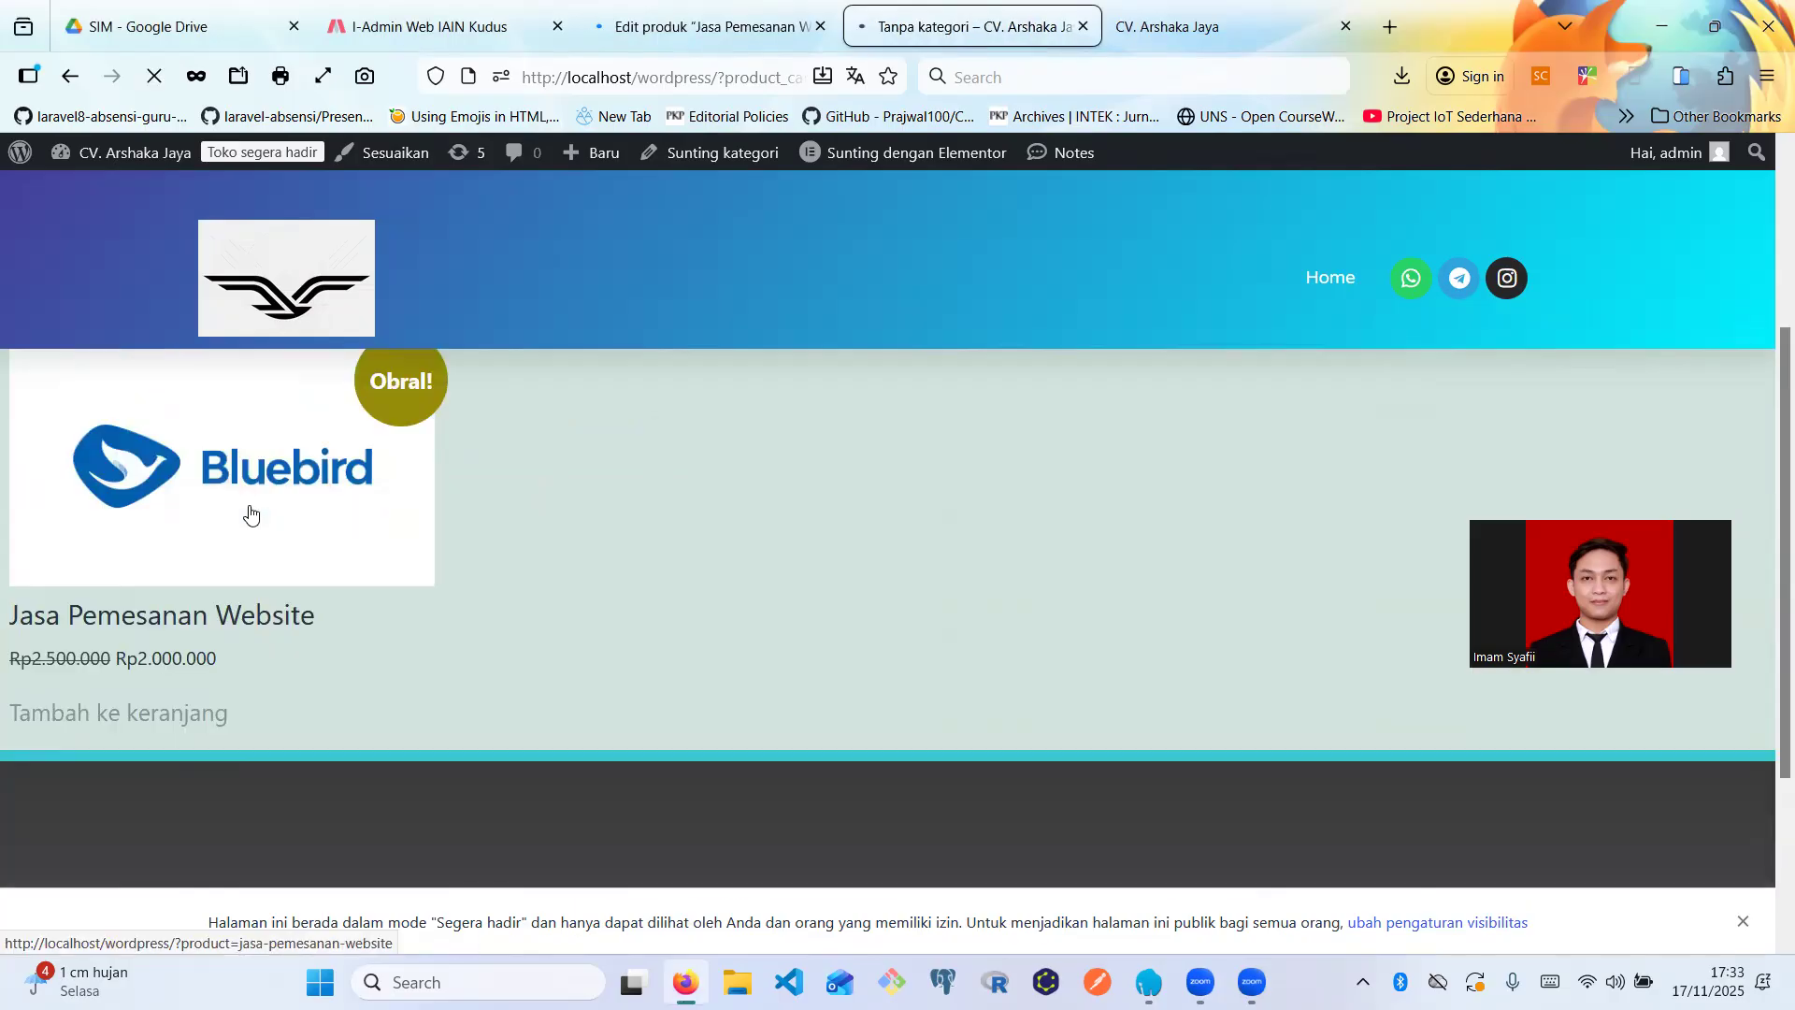
- Review the published product in the editor, including its description, product data, gallery and assigned categories
left_click(696, 26)
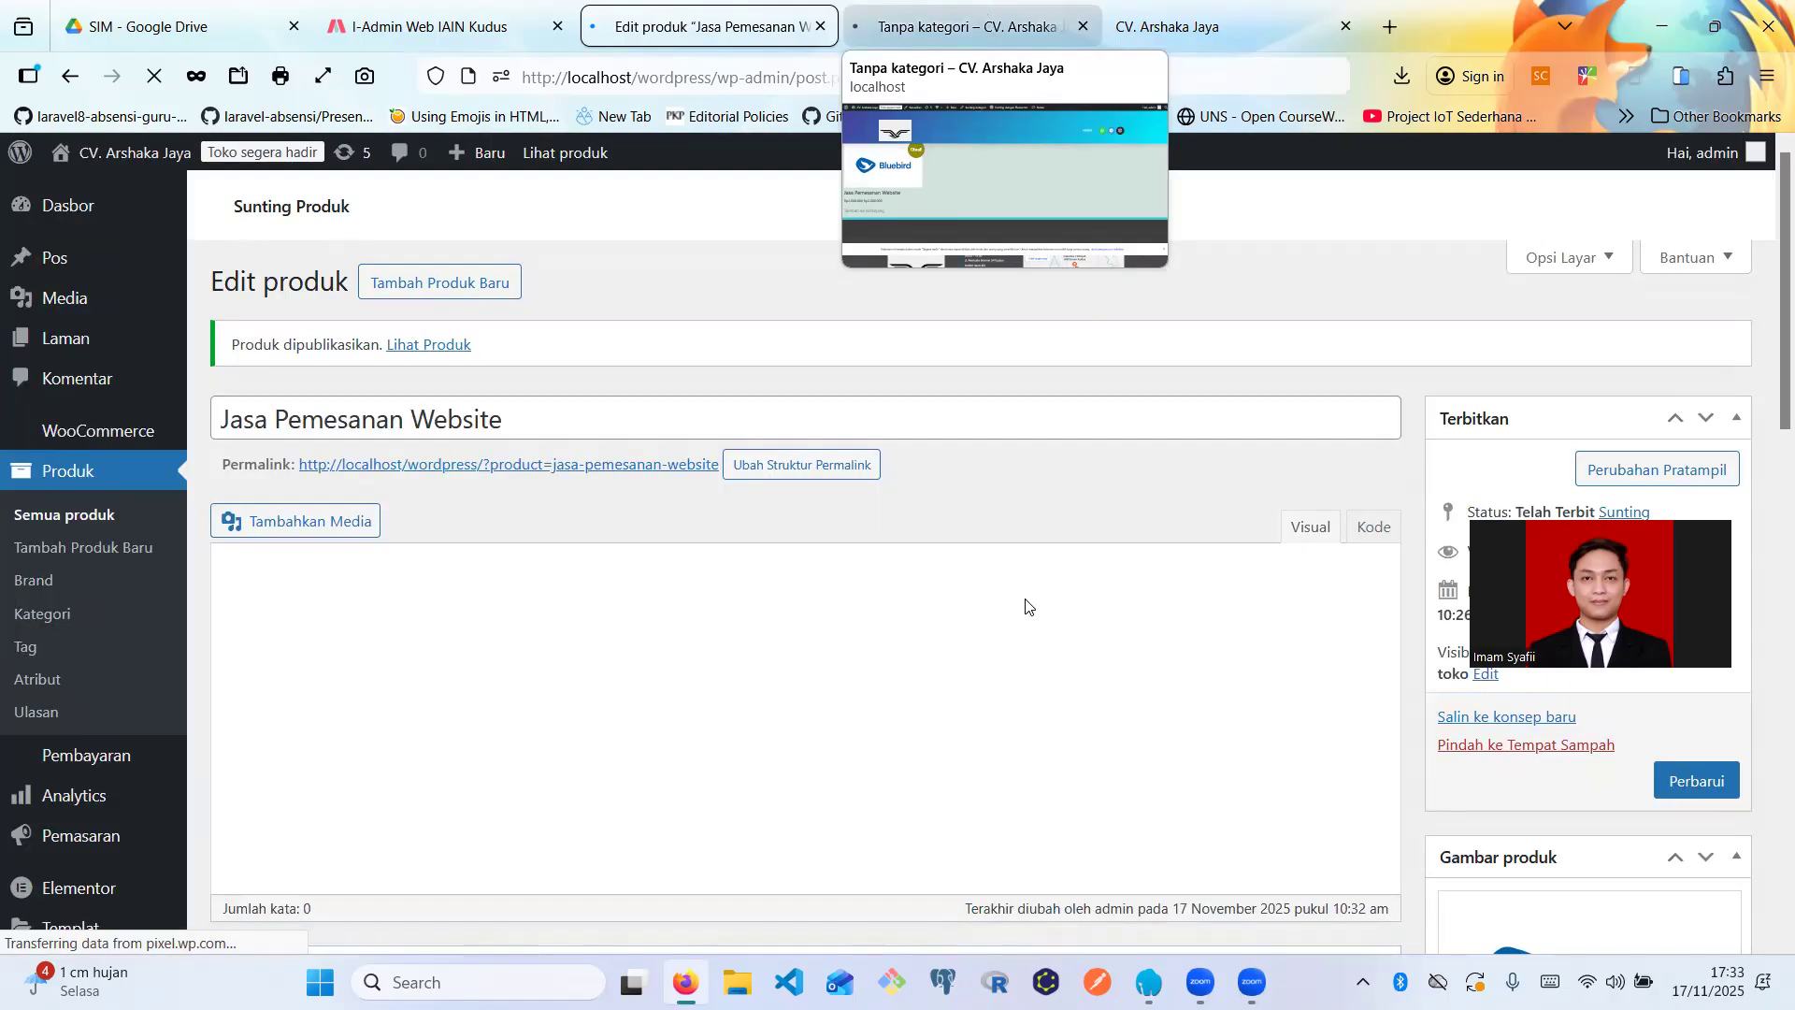
scroll(1025, 606, "down", 3)
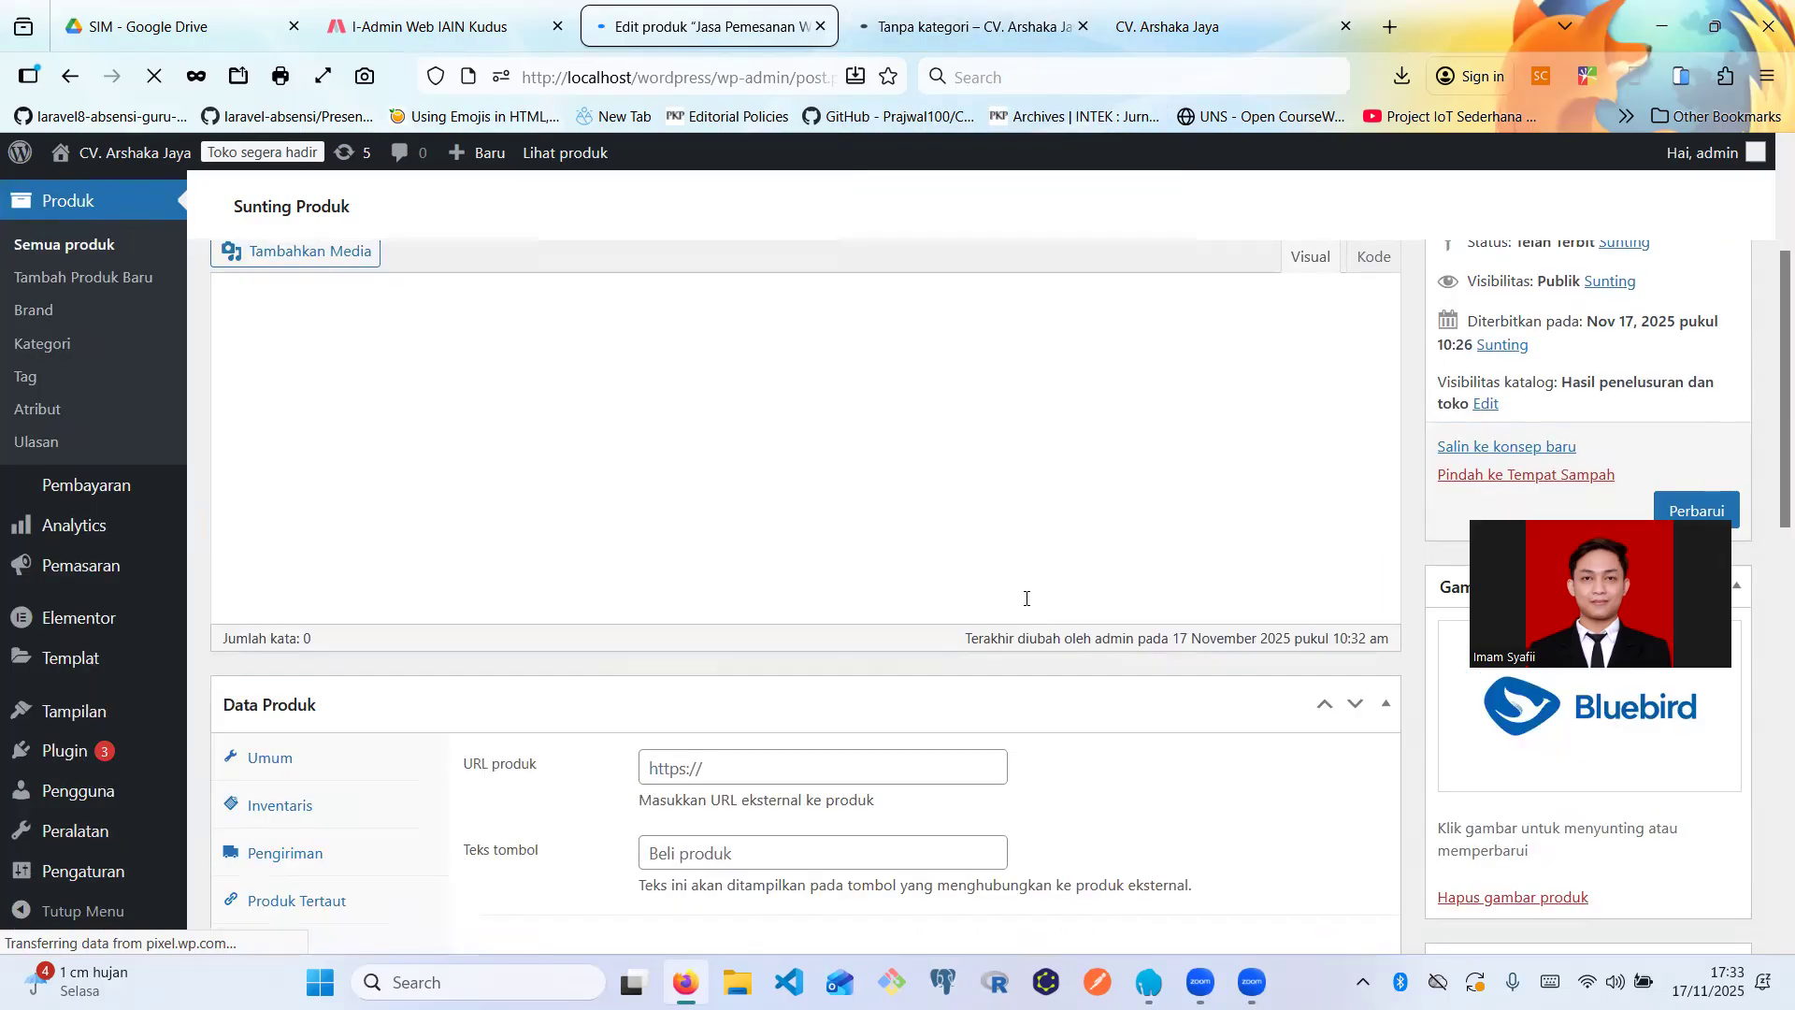
scroll(1026, 603, "up", 3)
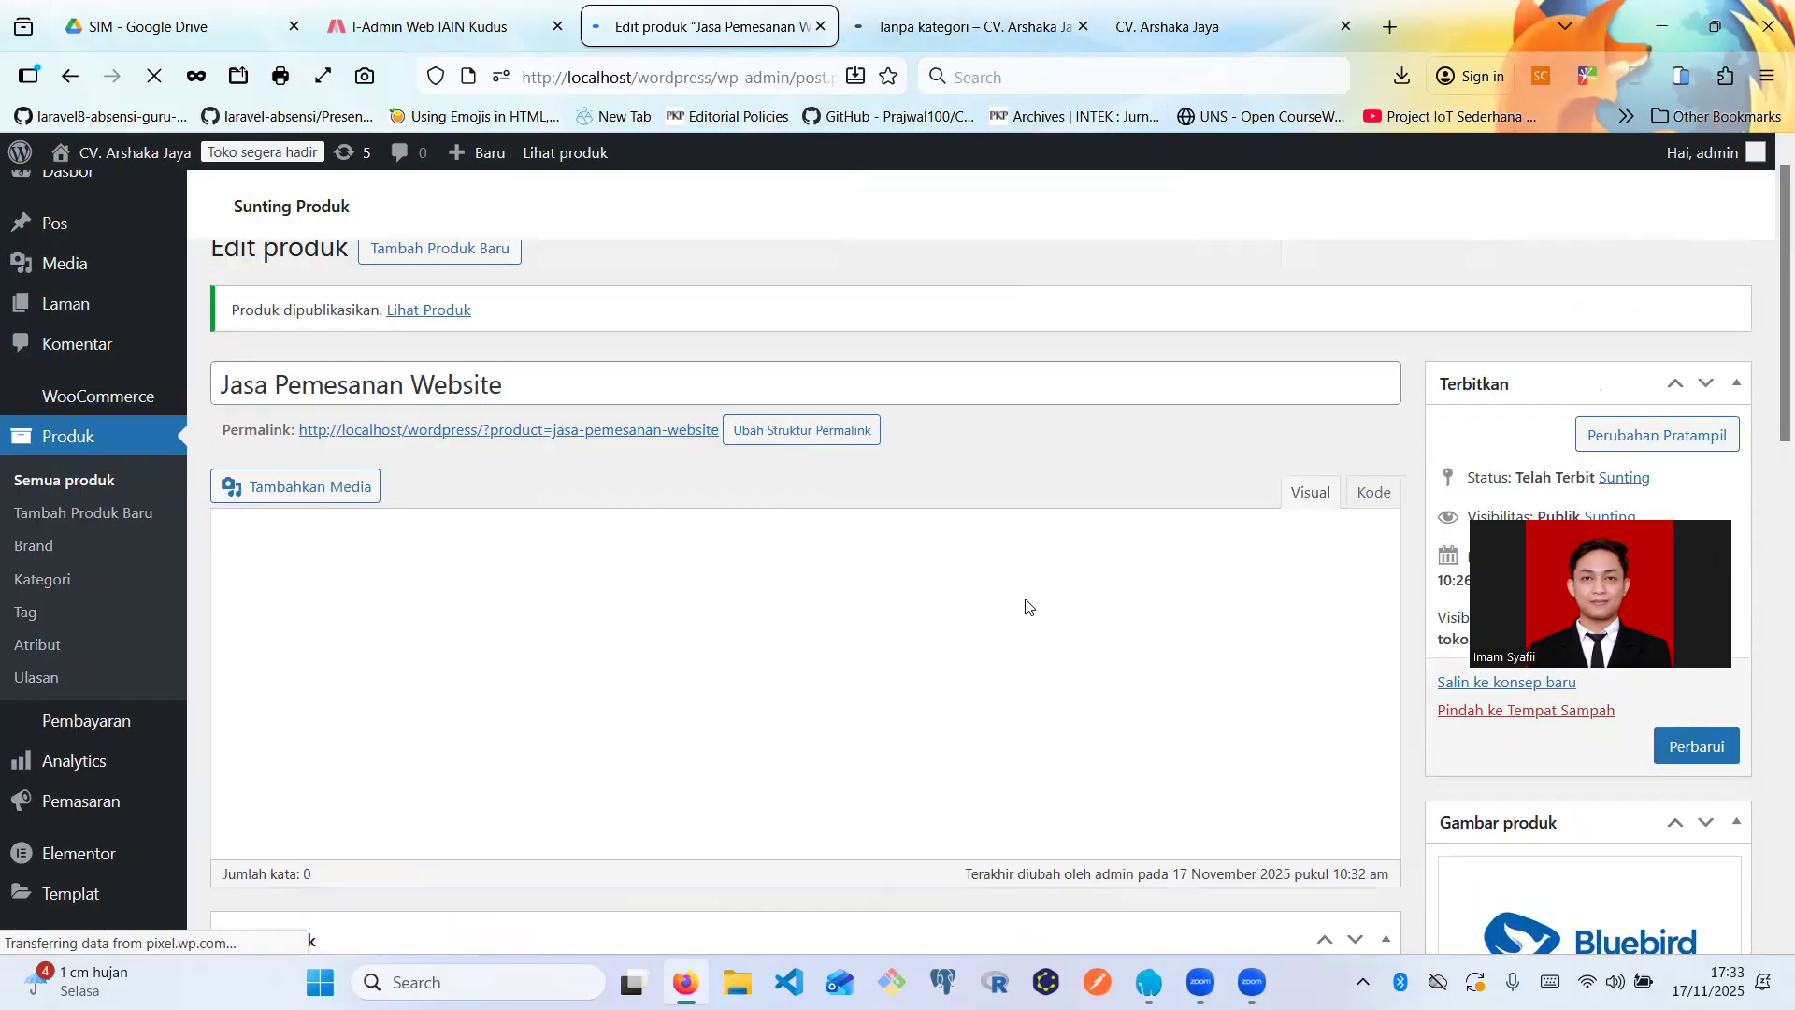
scroll(1025, 606, "down", 5)
scroll(1026, 606, "down", 1)
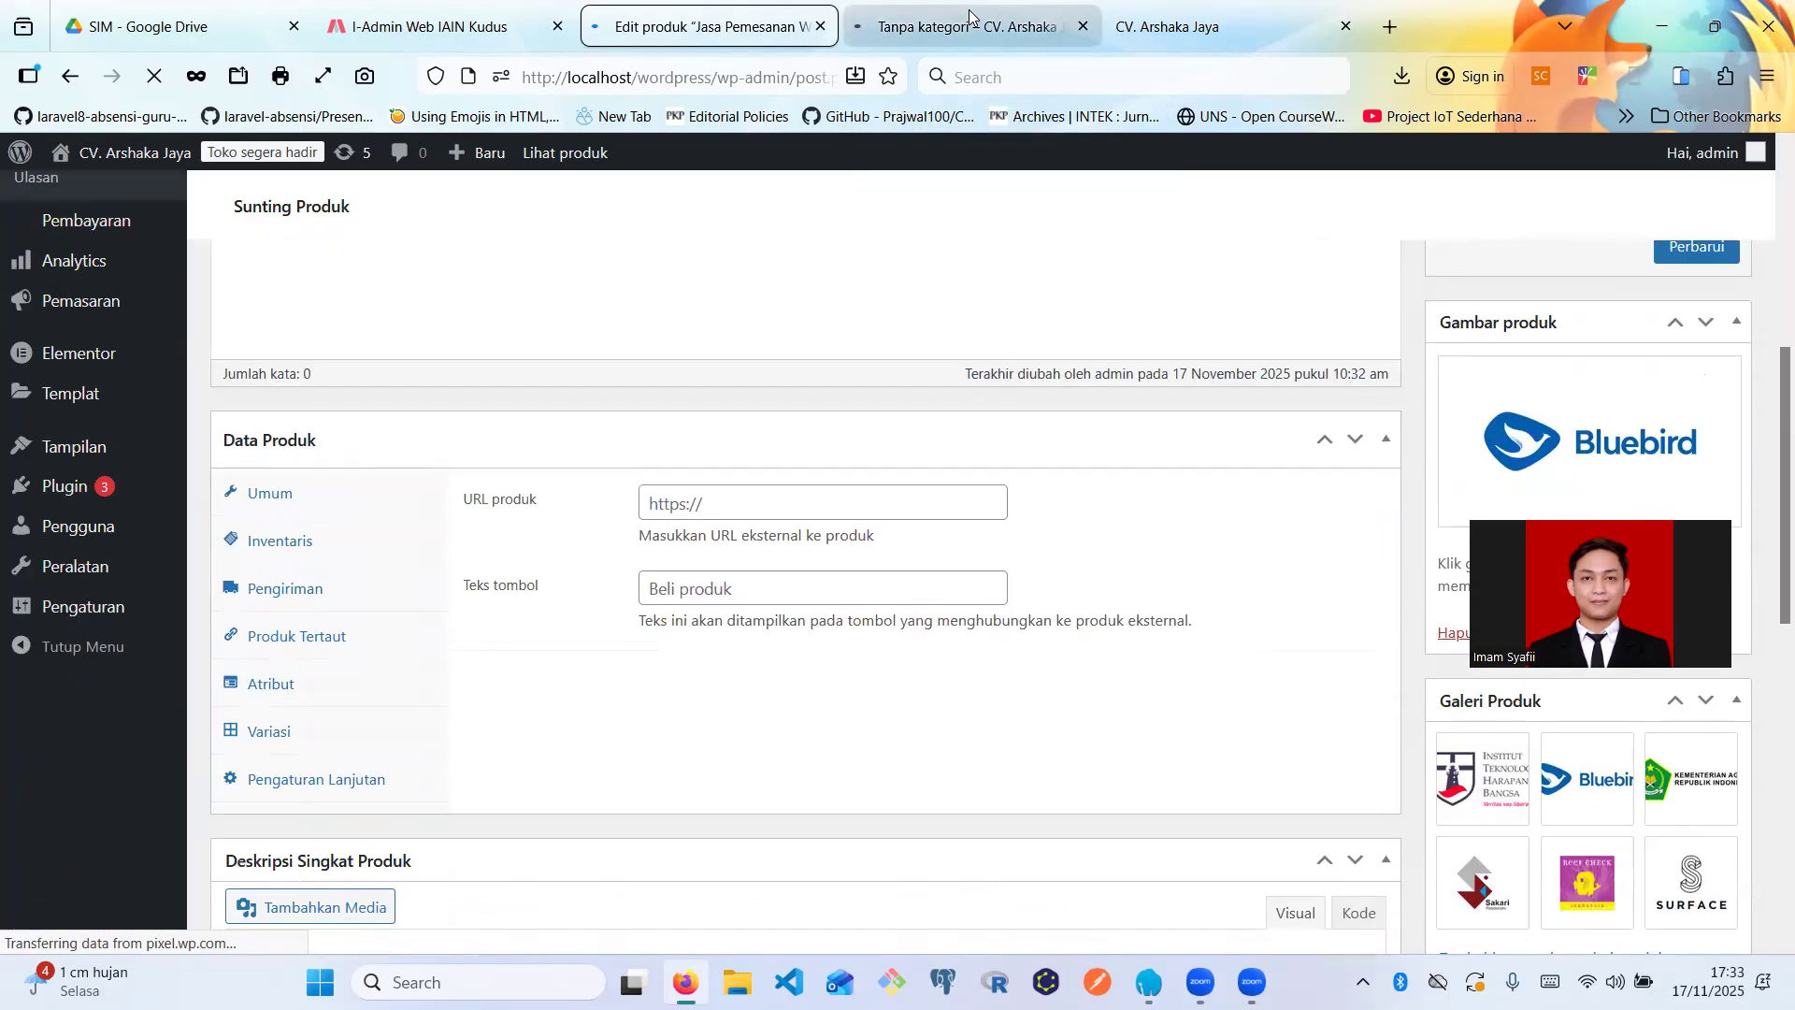
left_click(963, 26)
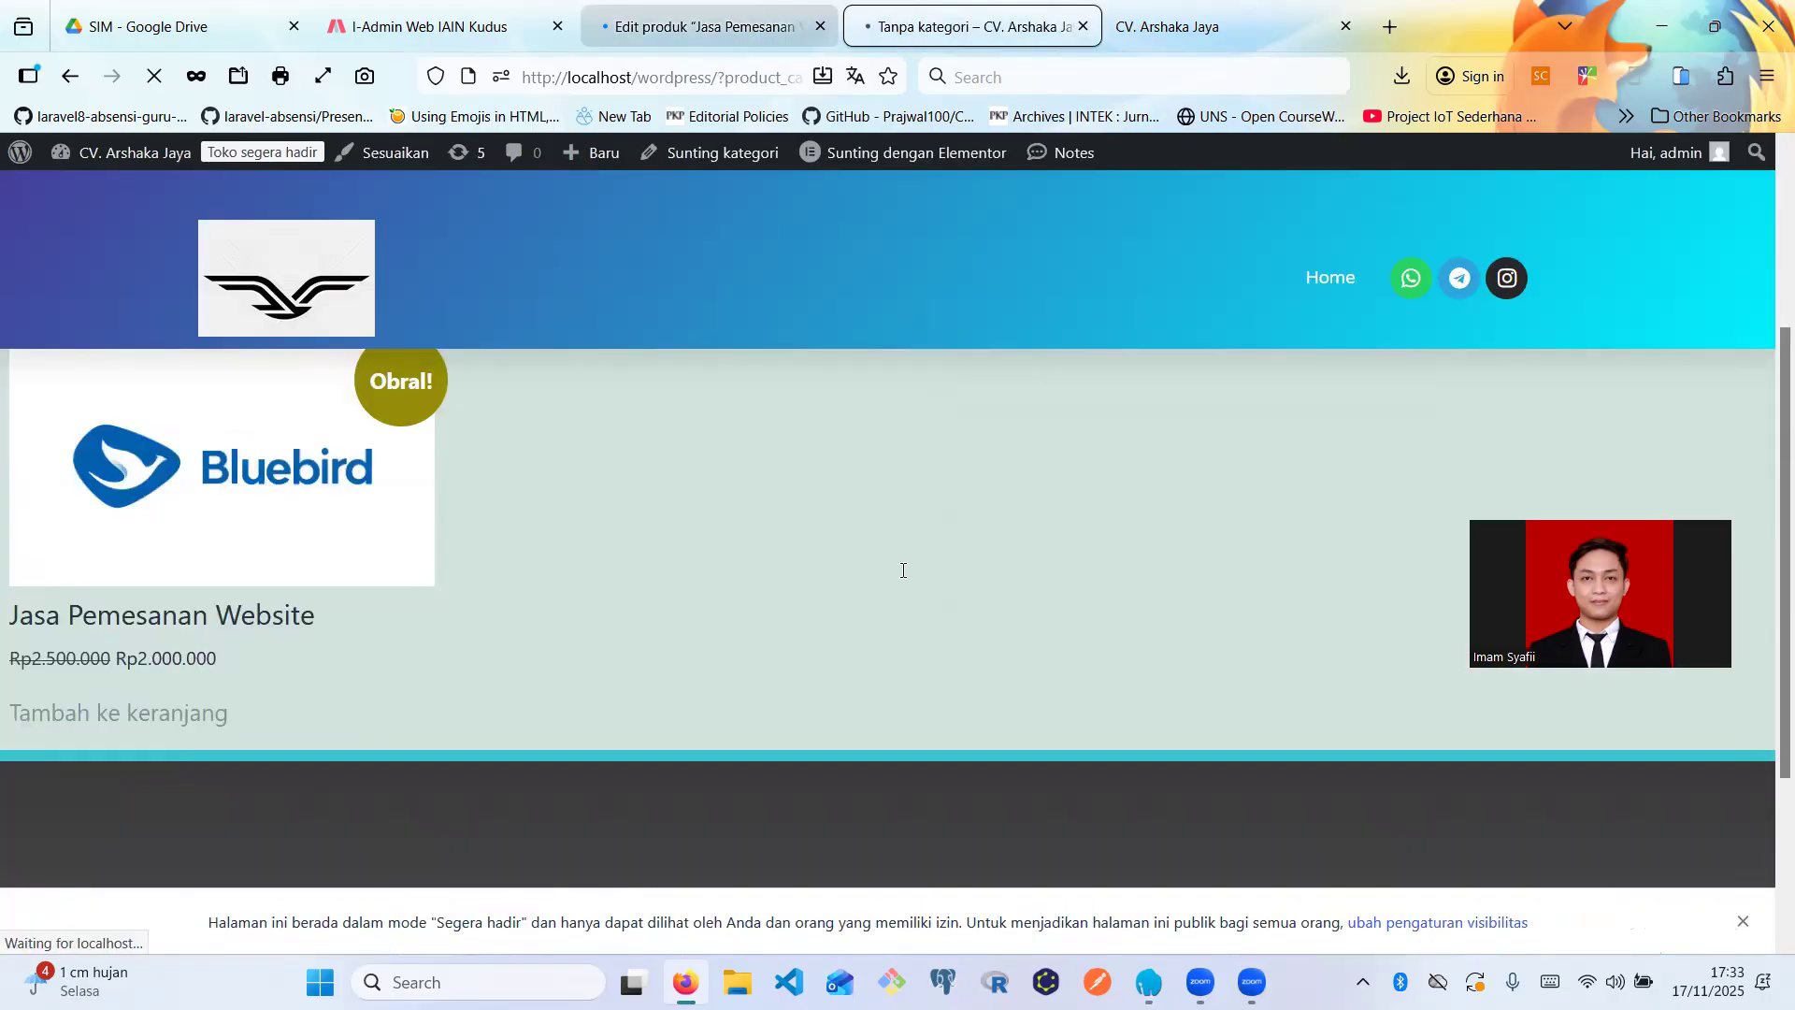
key("ctrl+Page_Up")
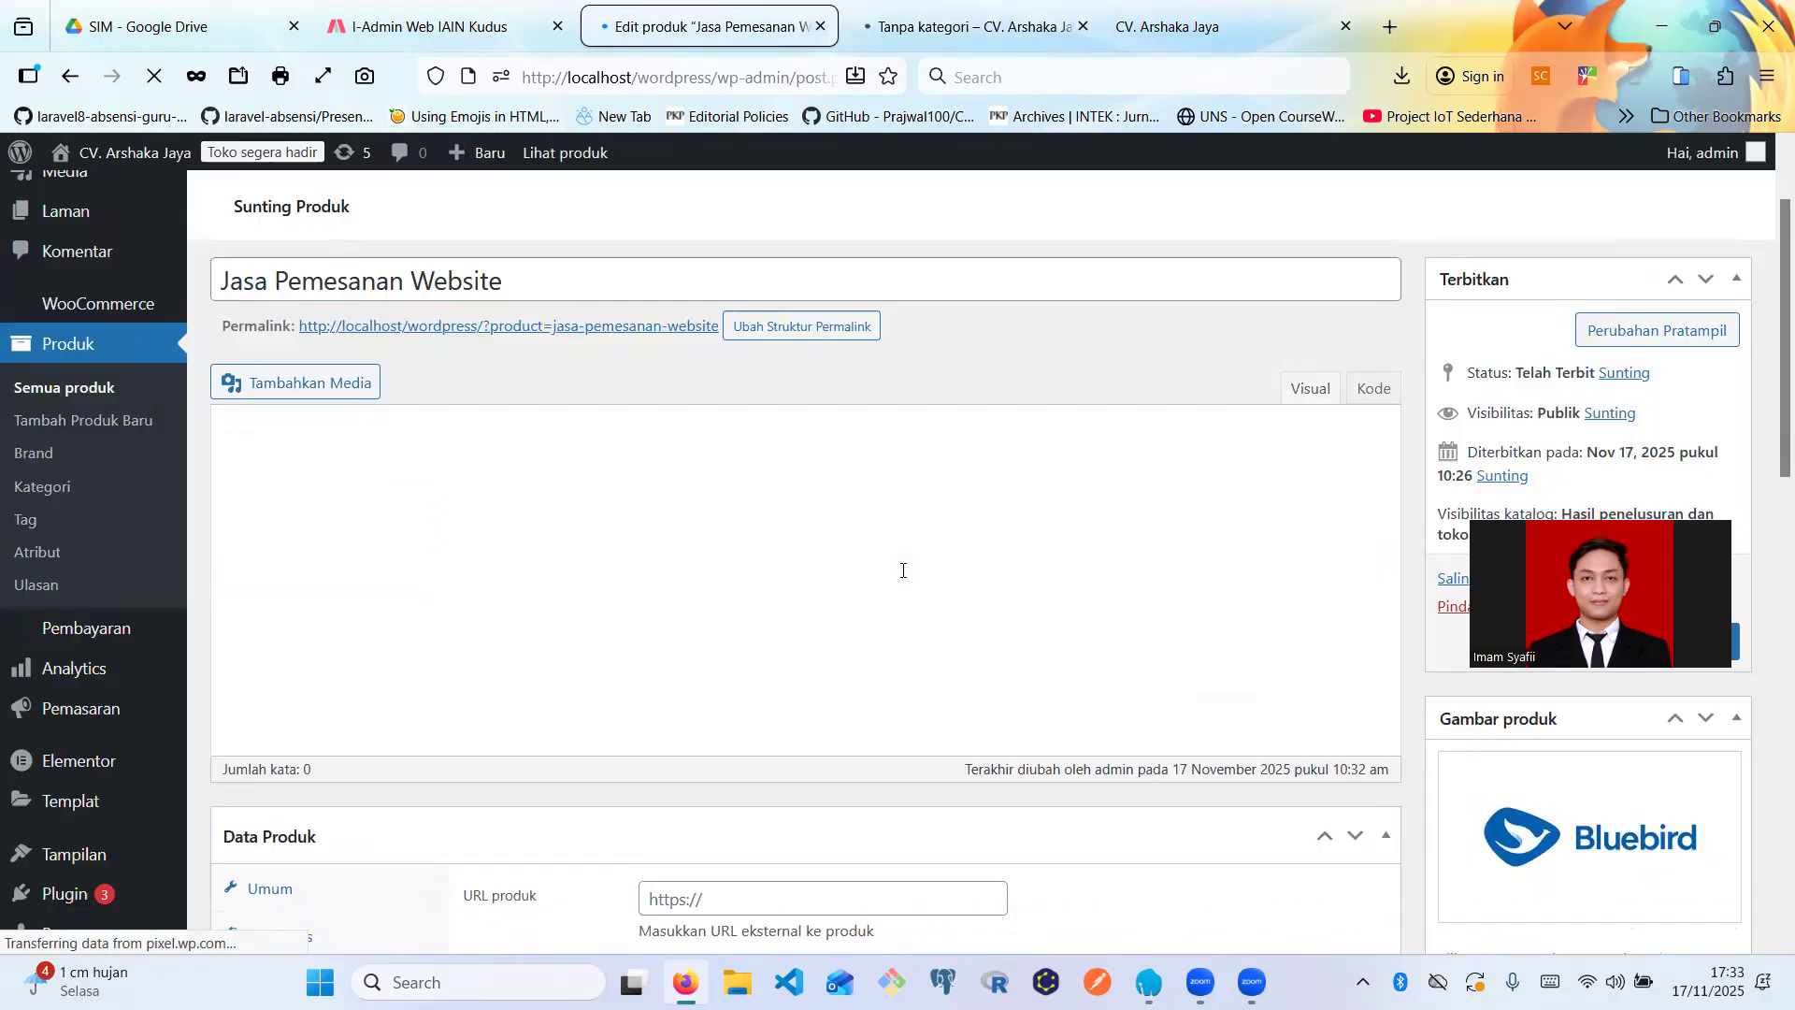
scroll(902, 577, "down", 15)
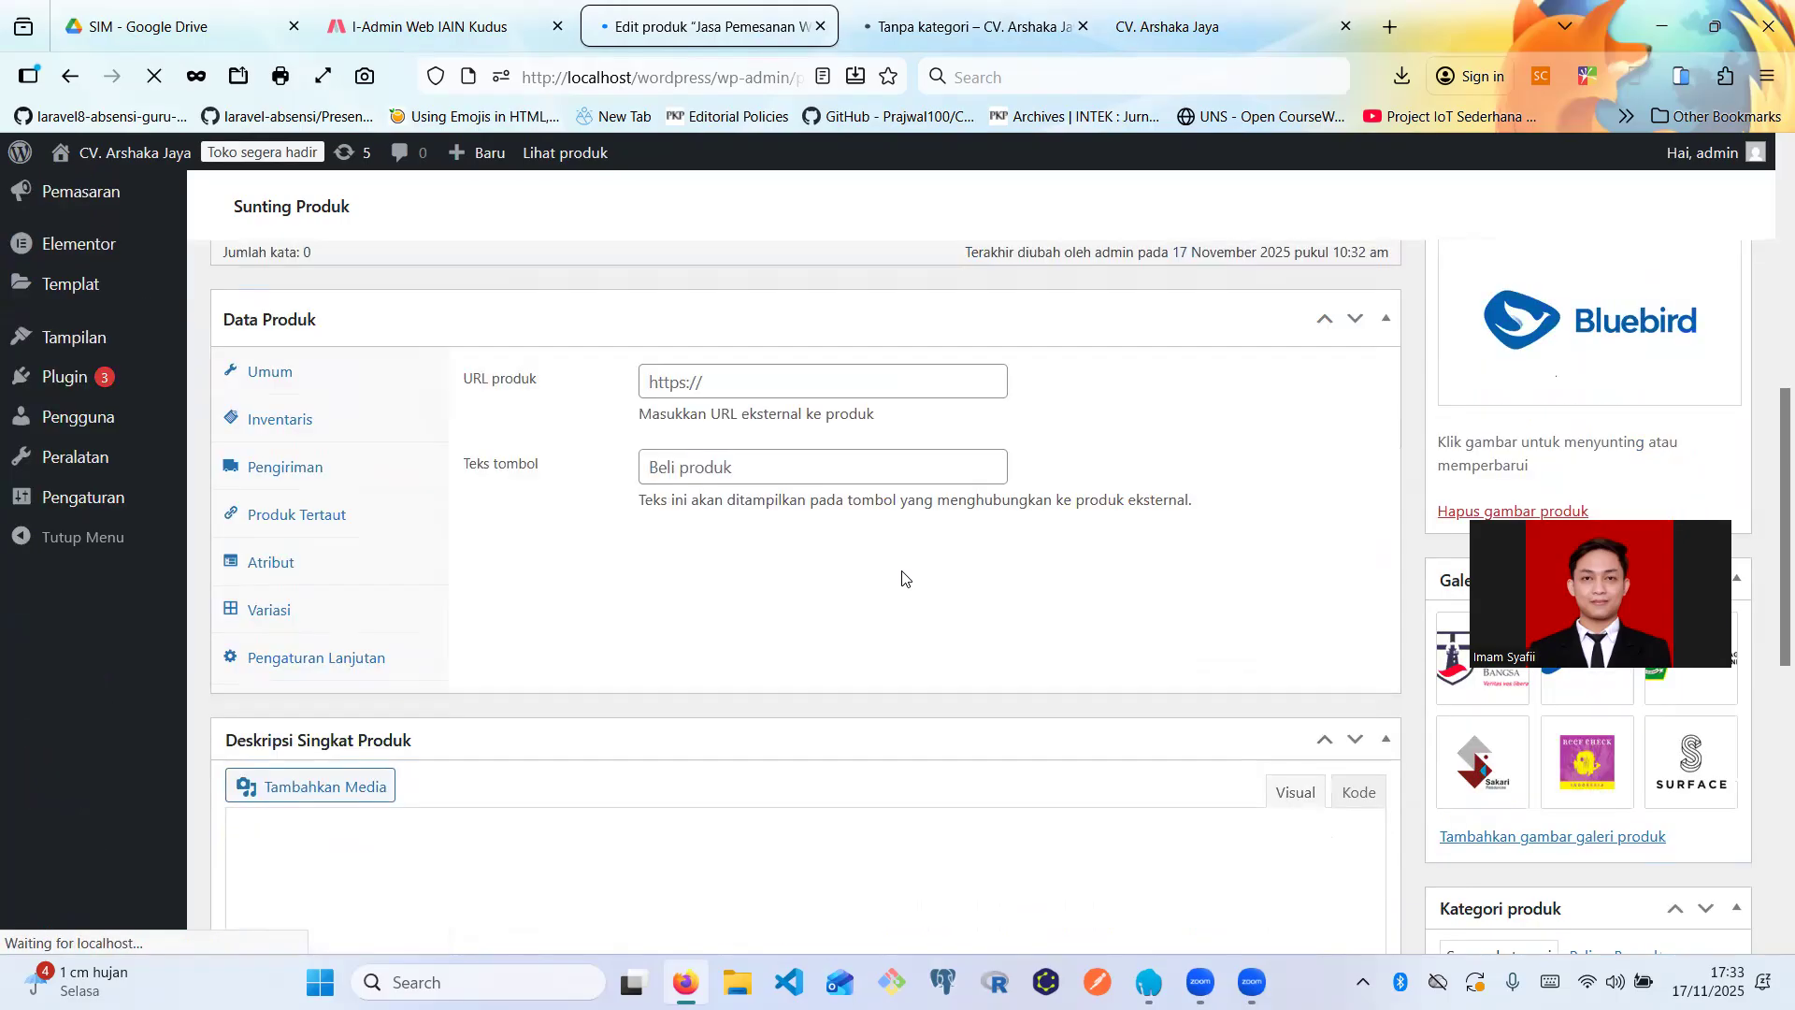
scroll(903, 577, "down", 2)
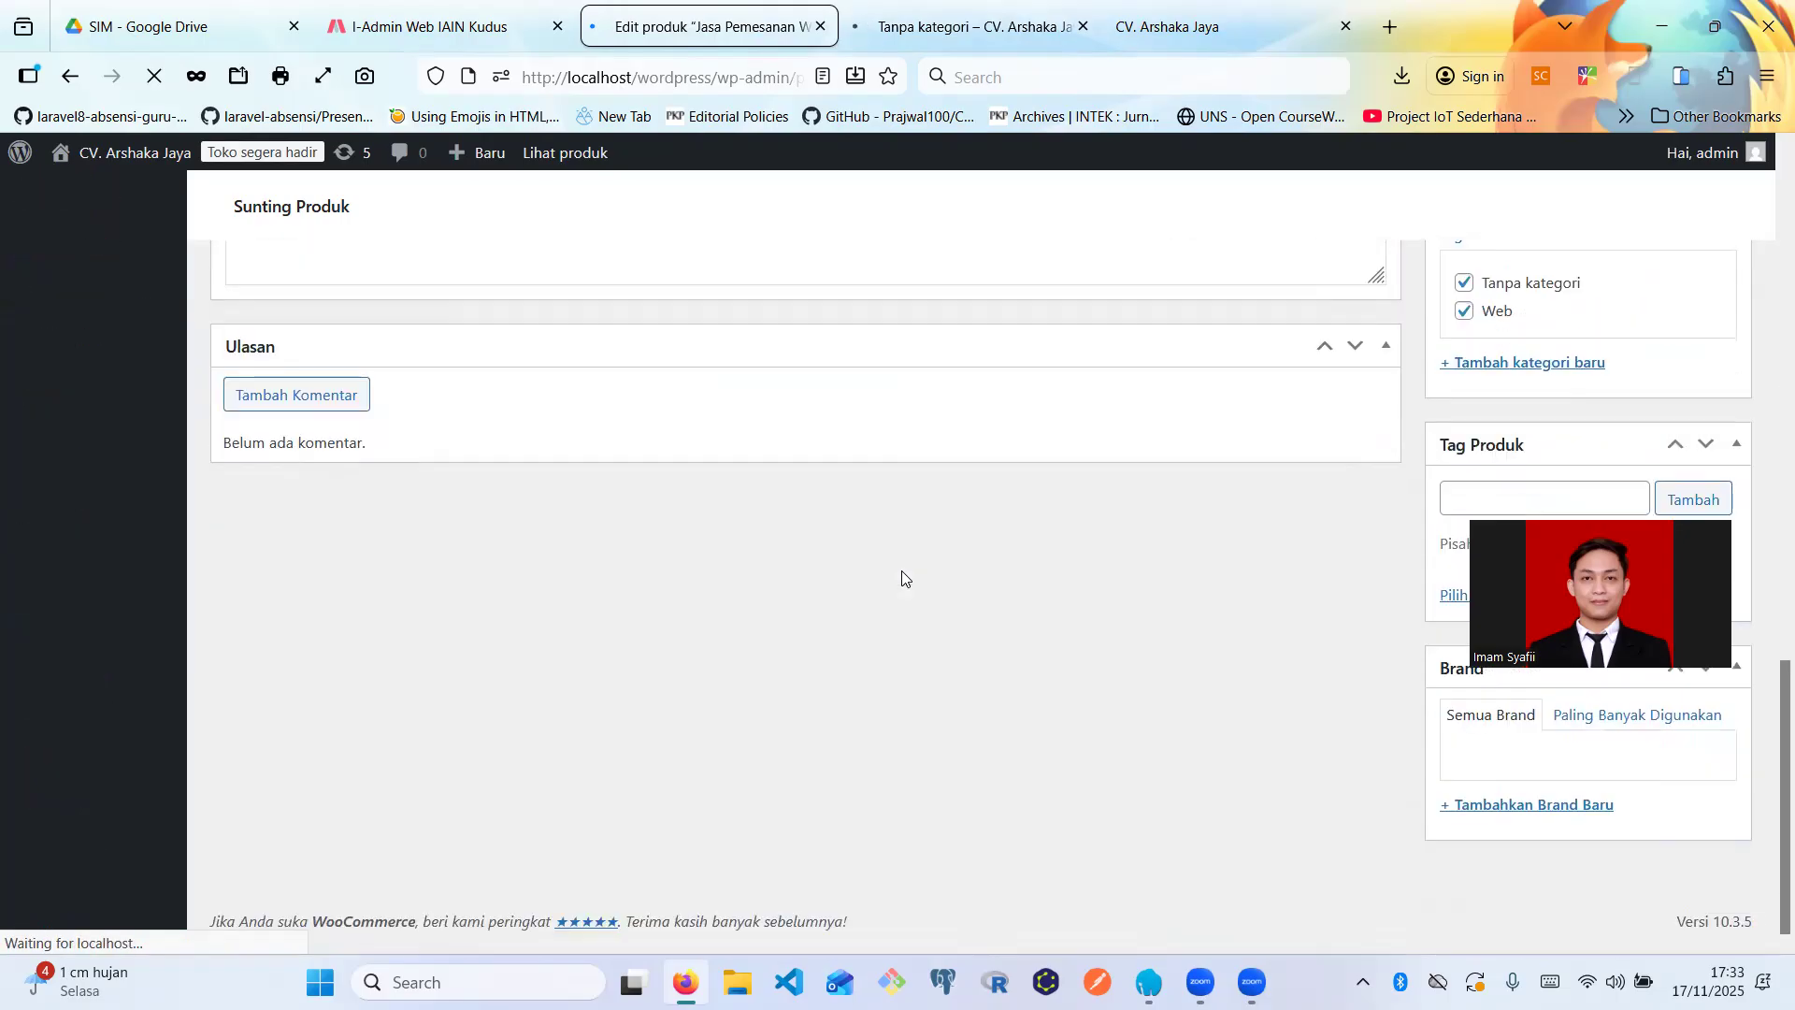
scroll(902, 577, "up", 12)
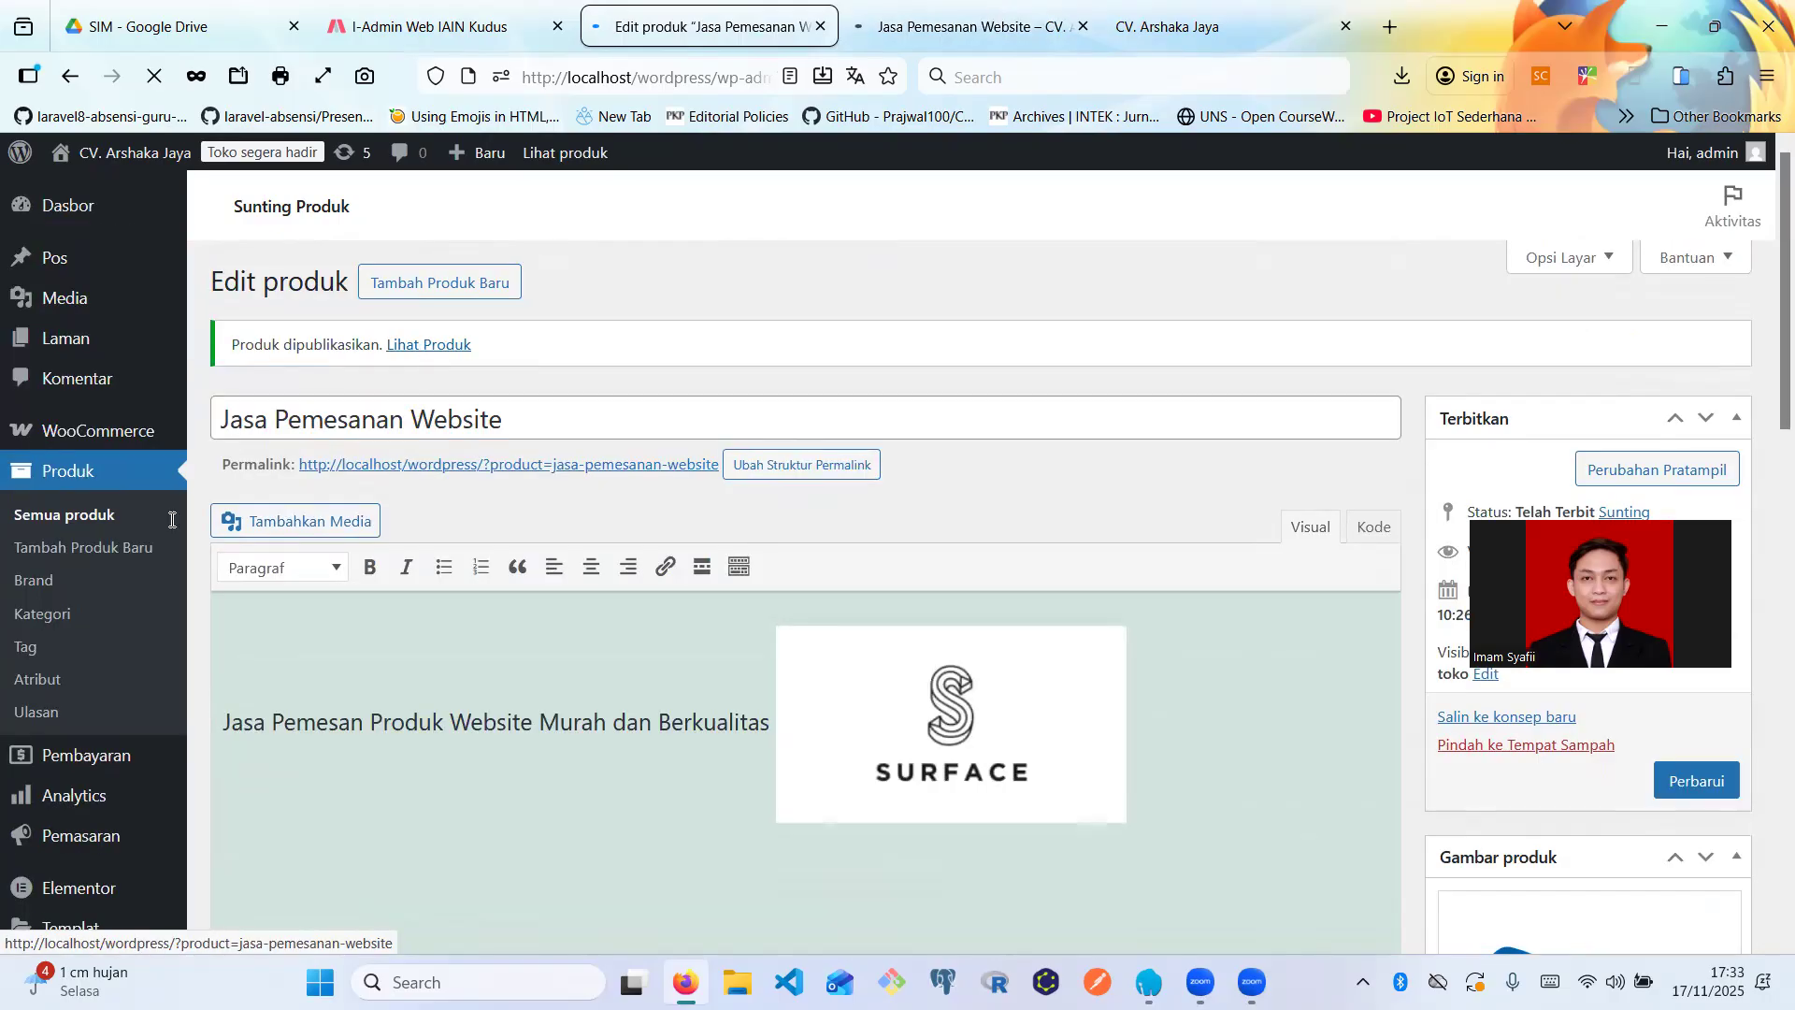
- Open the list of all products and examine the storefront product page's description and gallery images
left_click(89, 518)
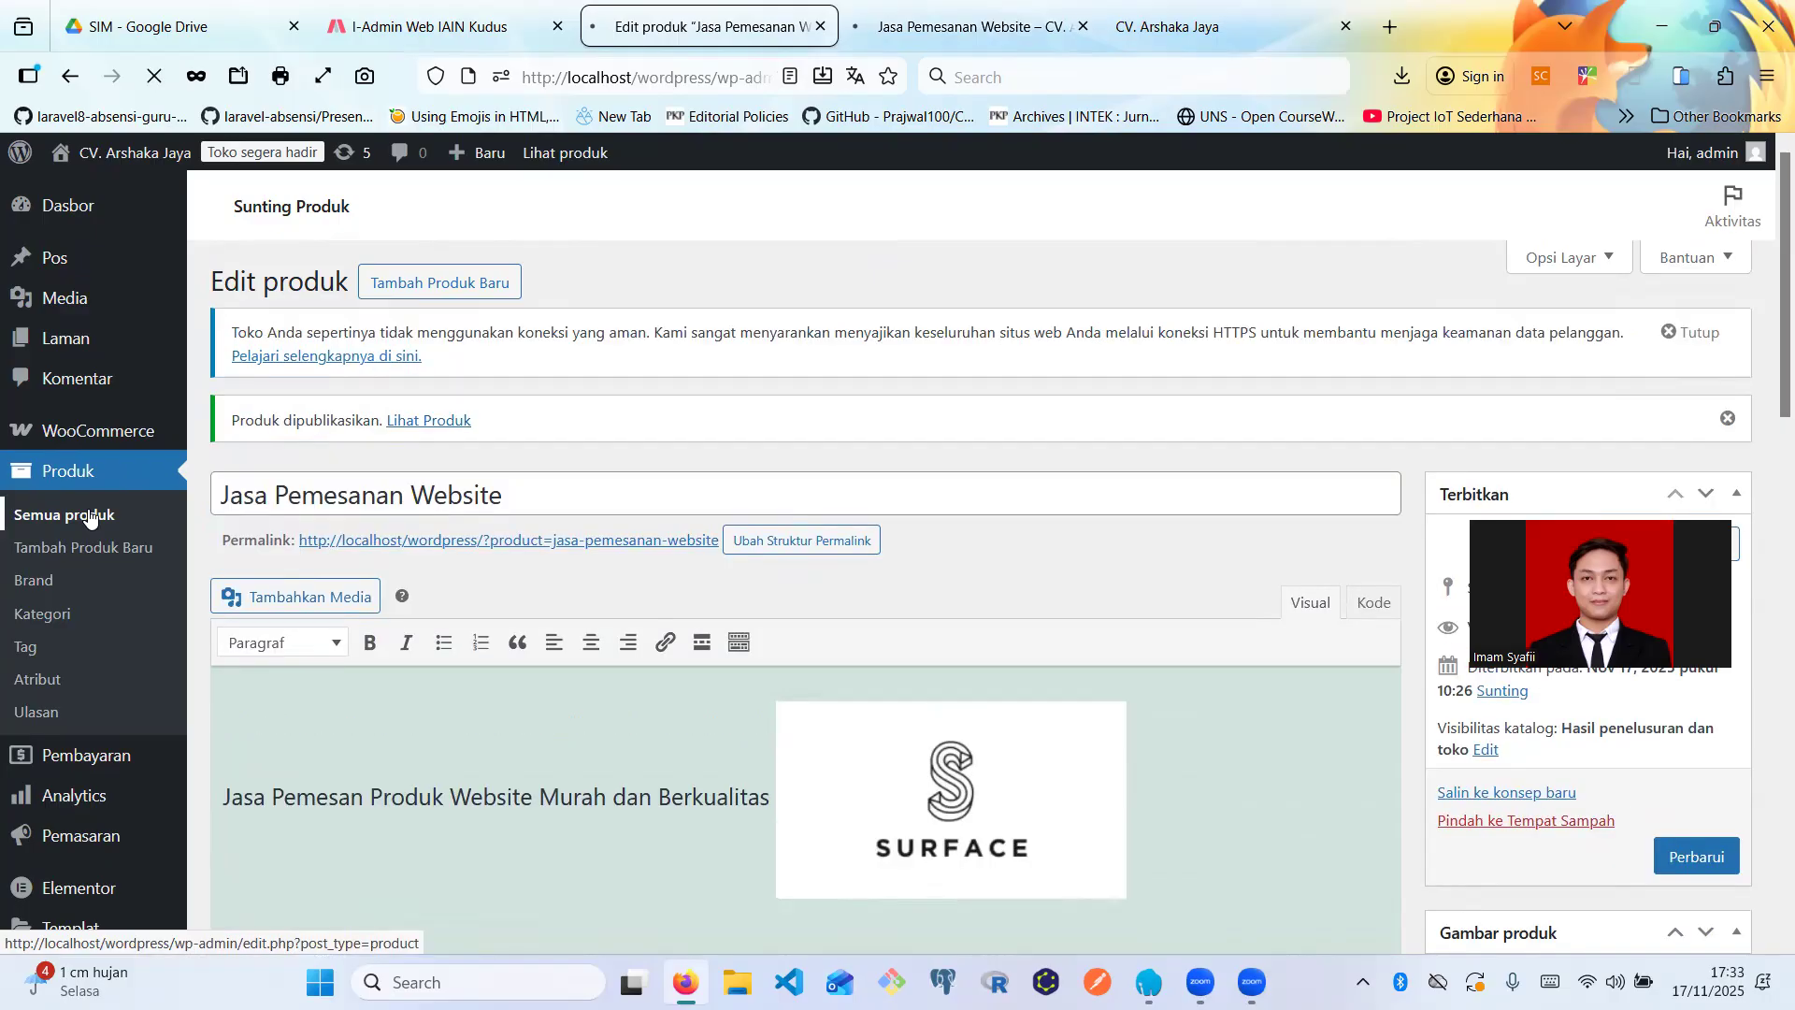
left_click(860, 4)
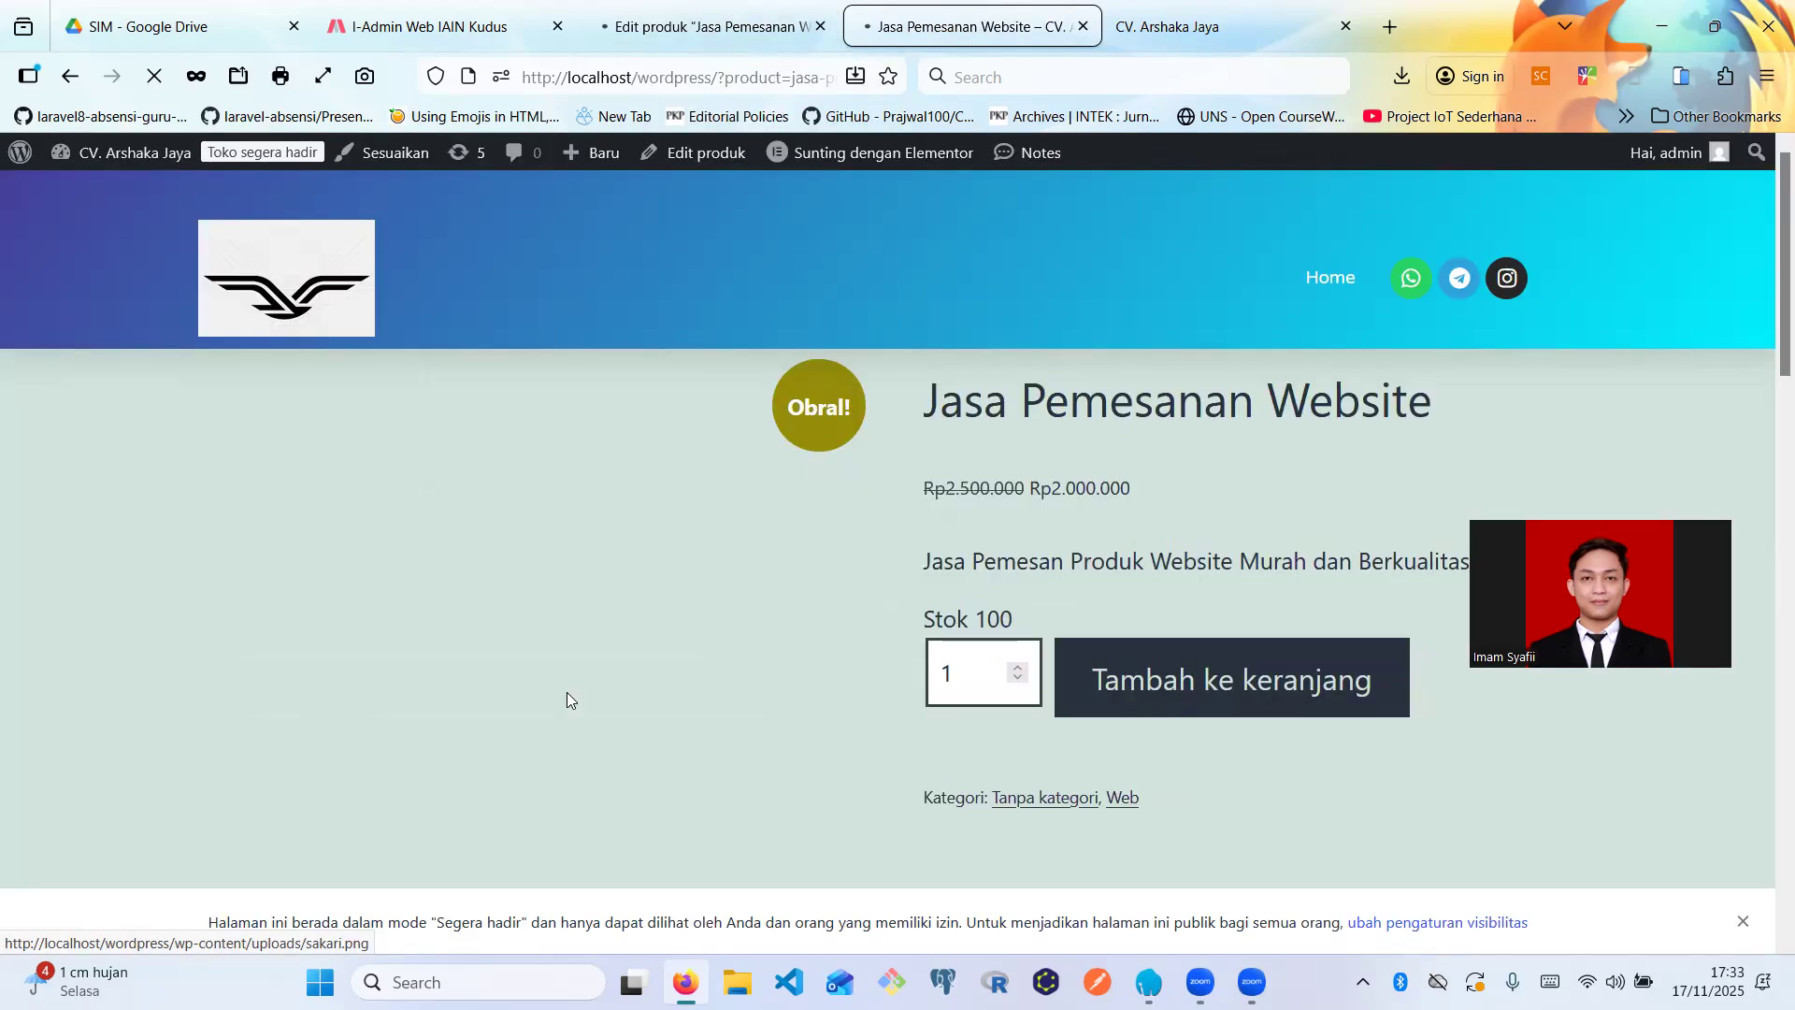
scroll(567, 692, "down", 5)
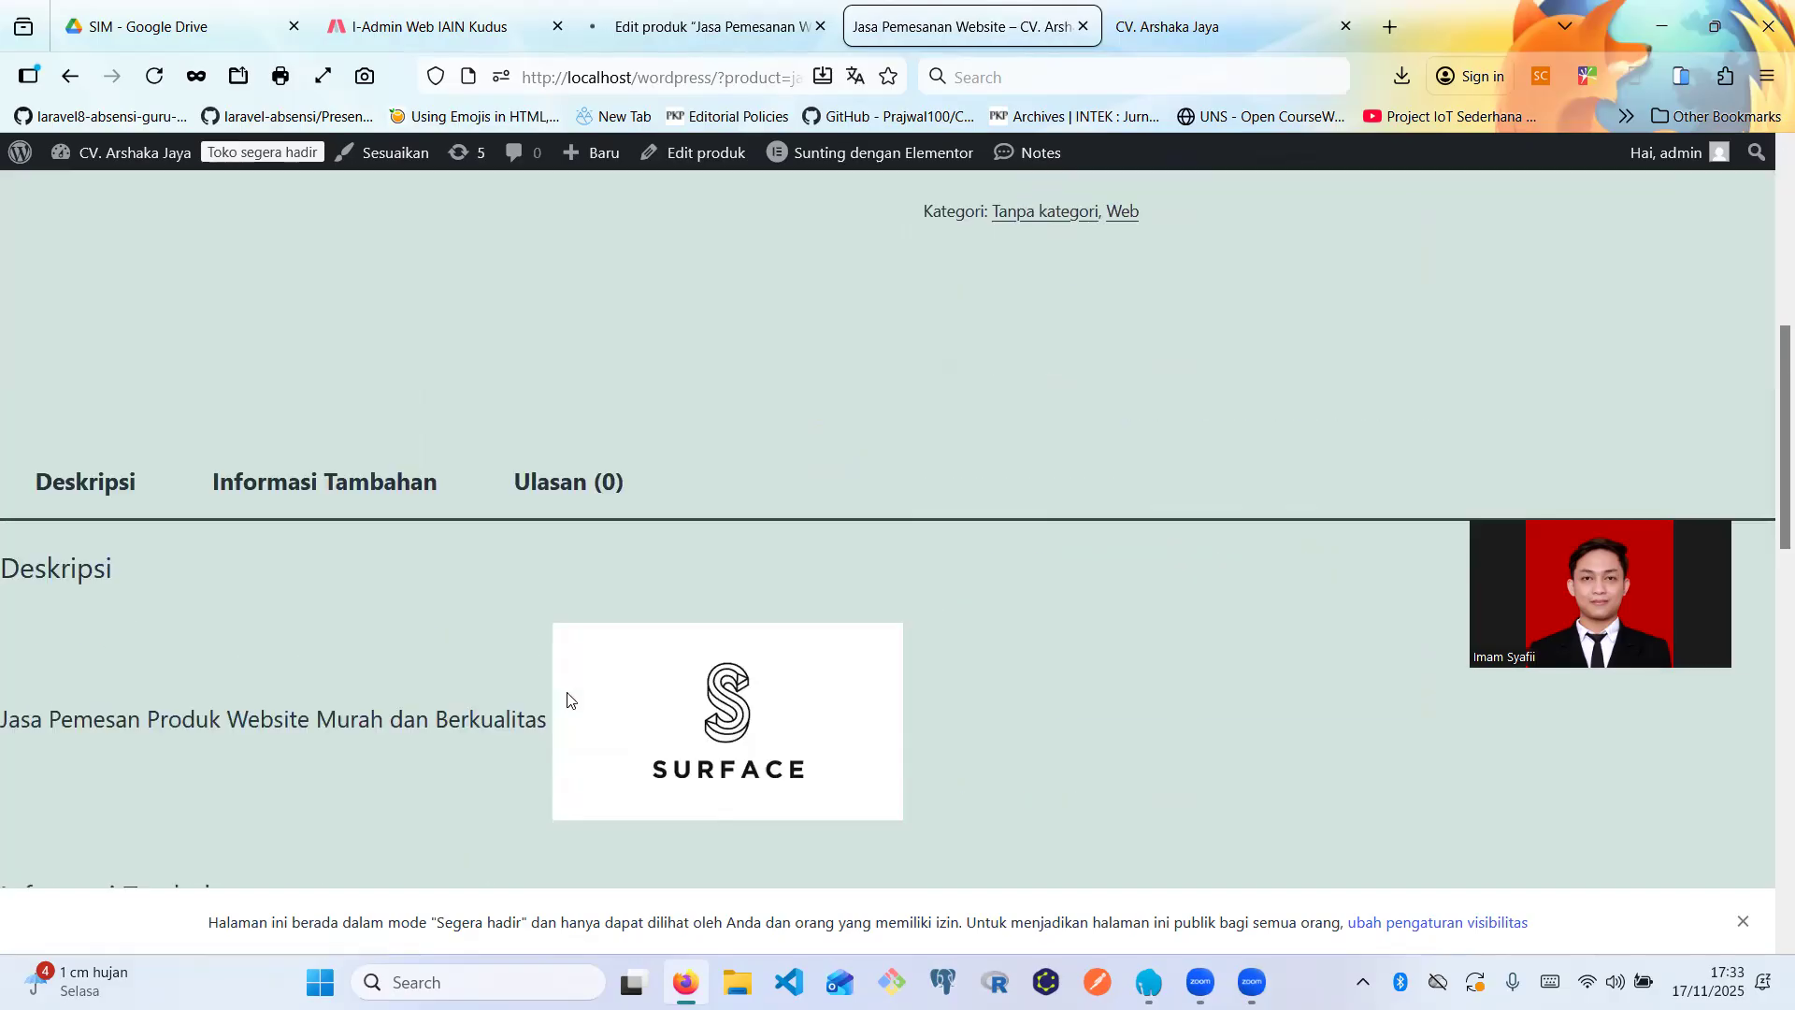
scroll(569, 700, "down", 4)
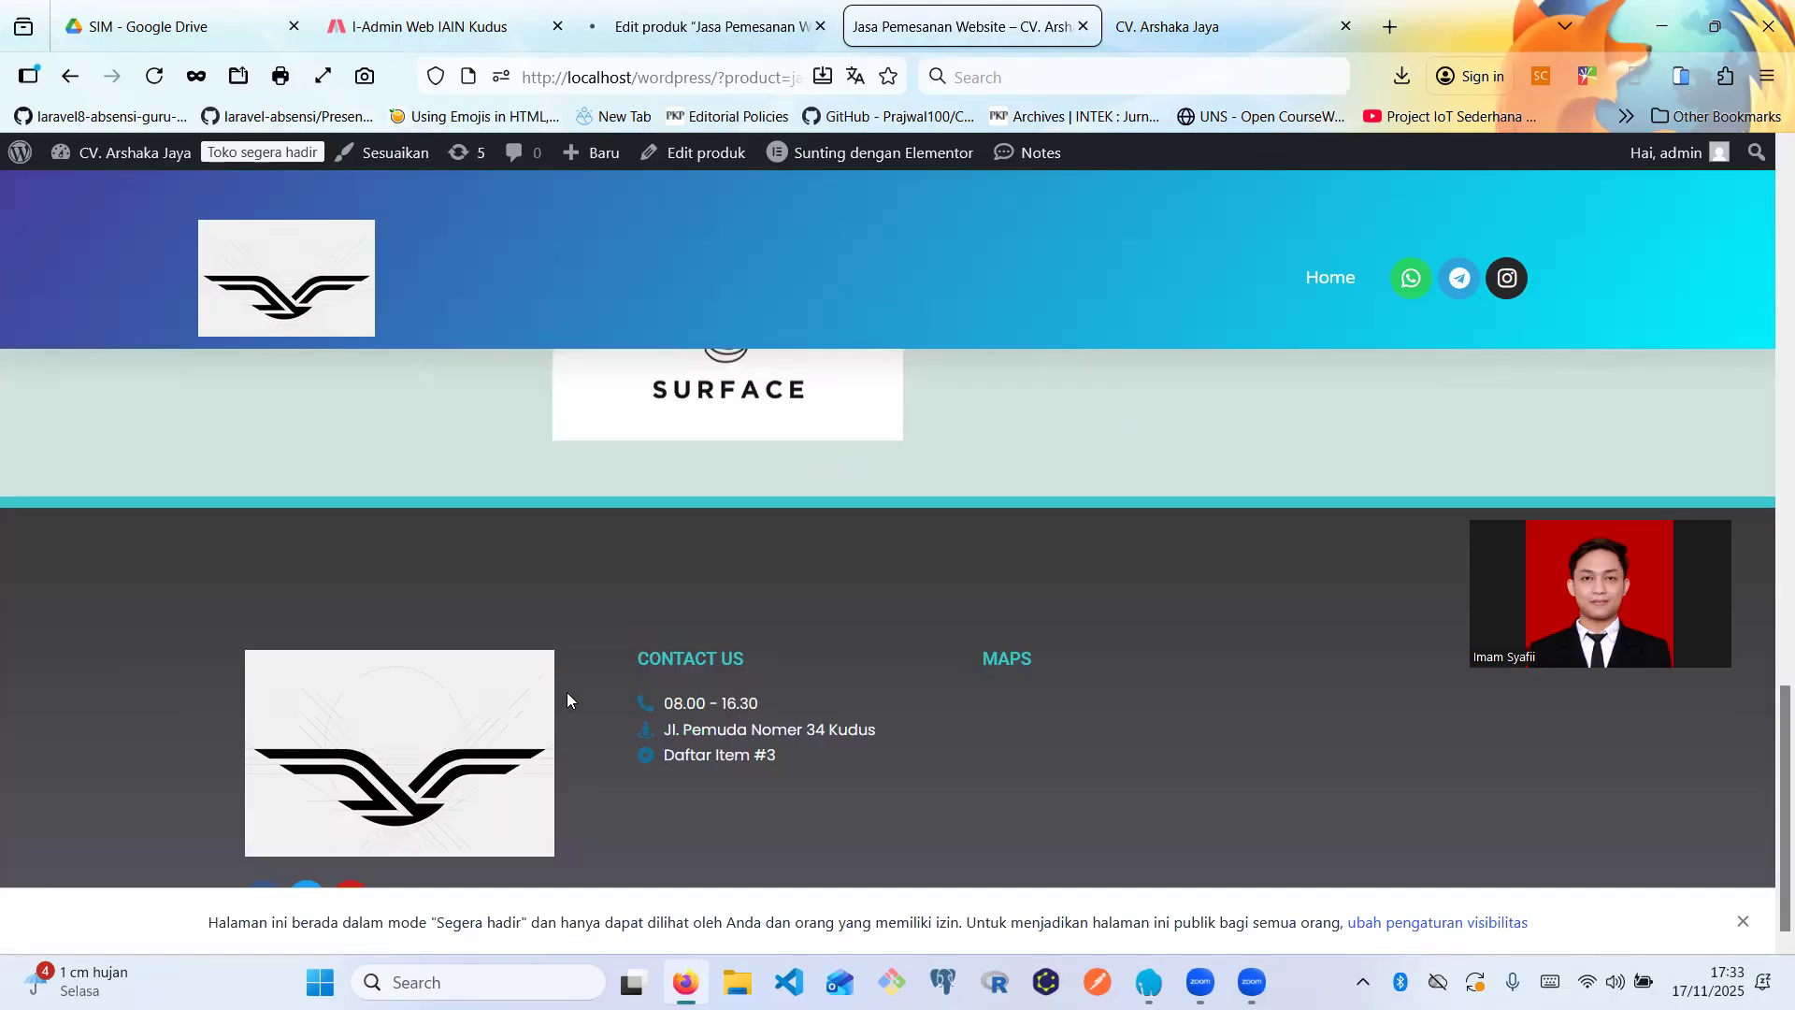
scroll(468, 754, "up", 10)
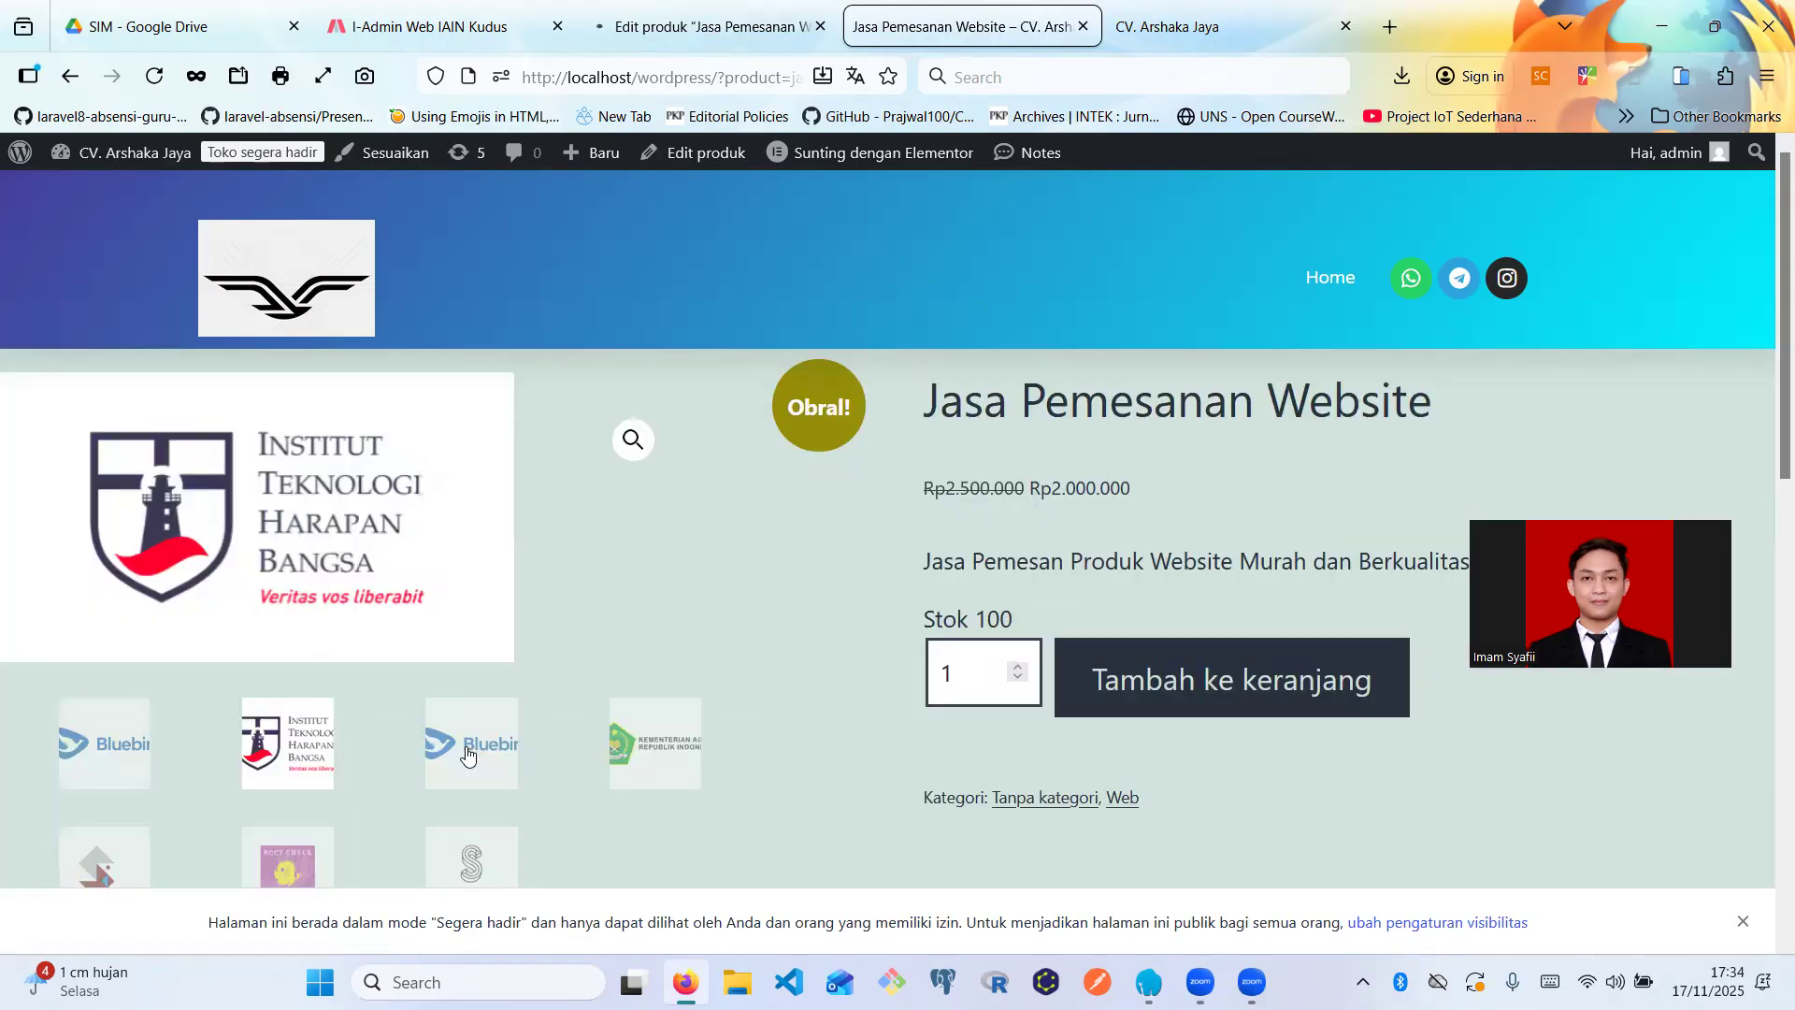
left_click(629, 753)
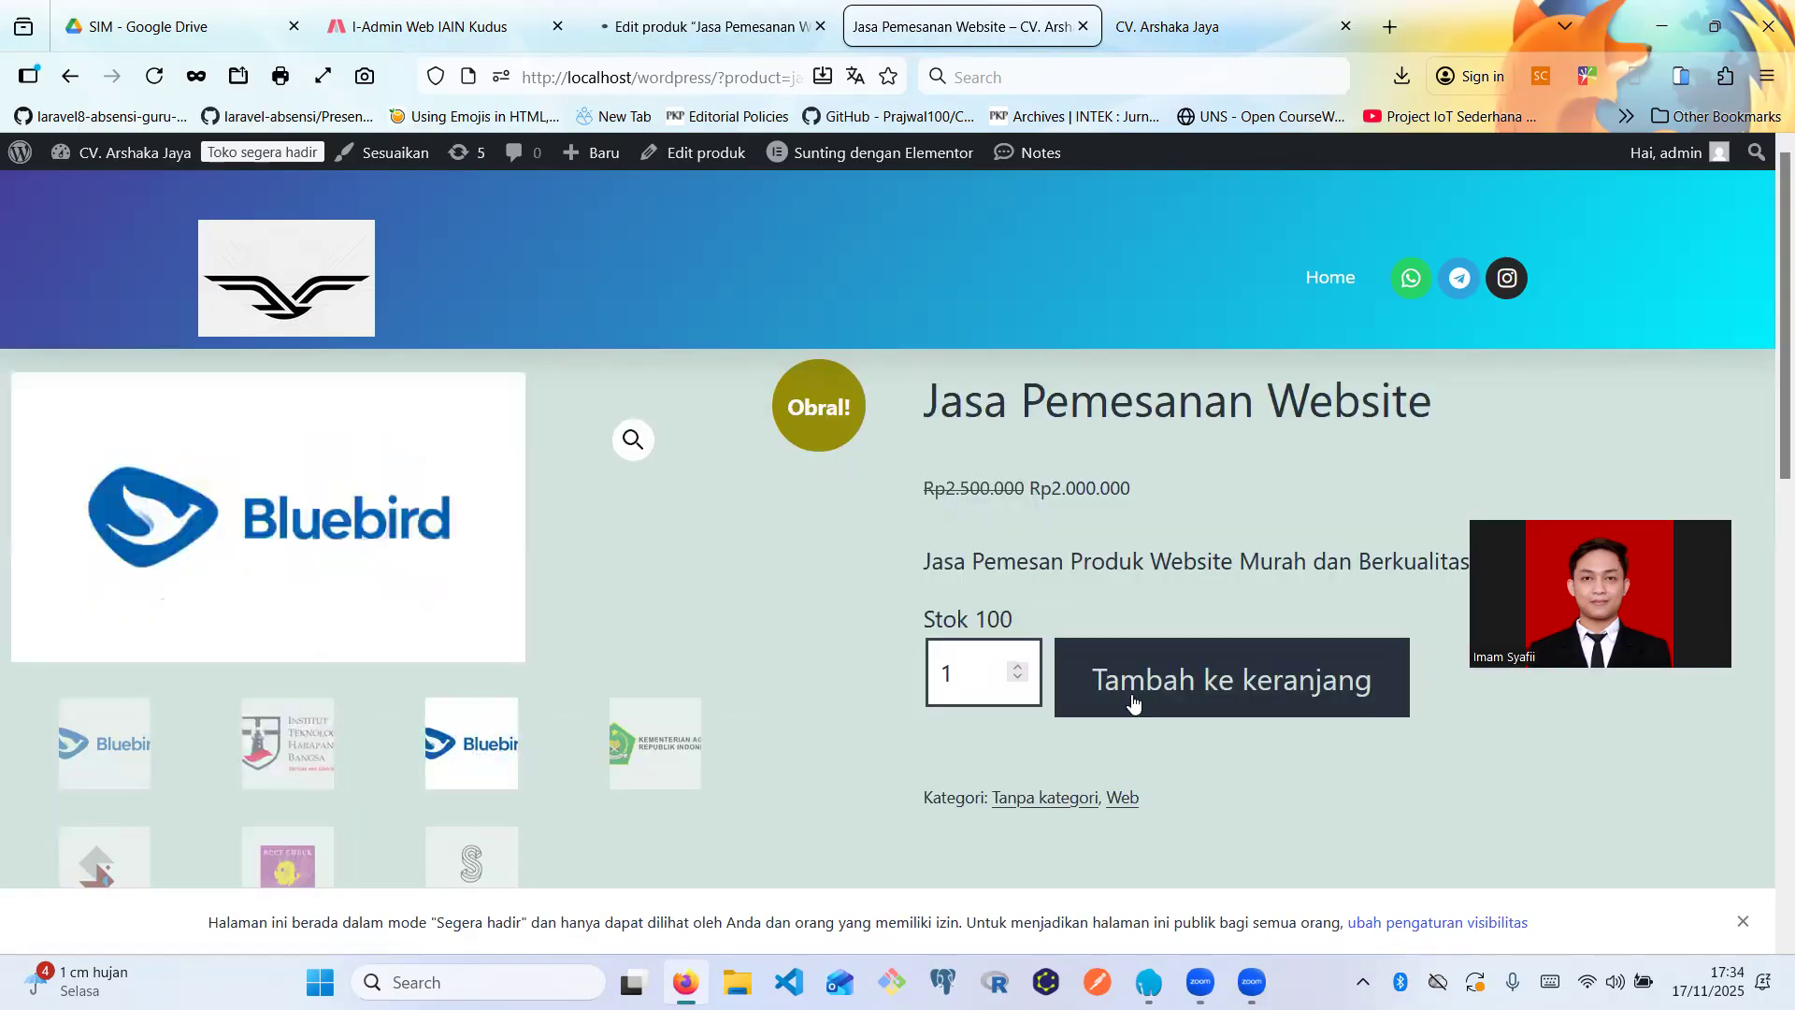
- Add "Jasa Pemesanan Website" to the cart from its product page and check its entry in the all-products list
left_click(1133, 703)
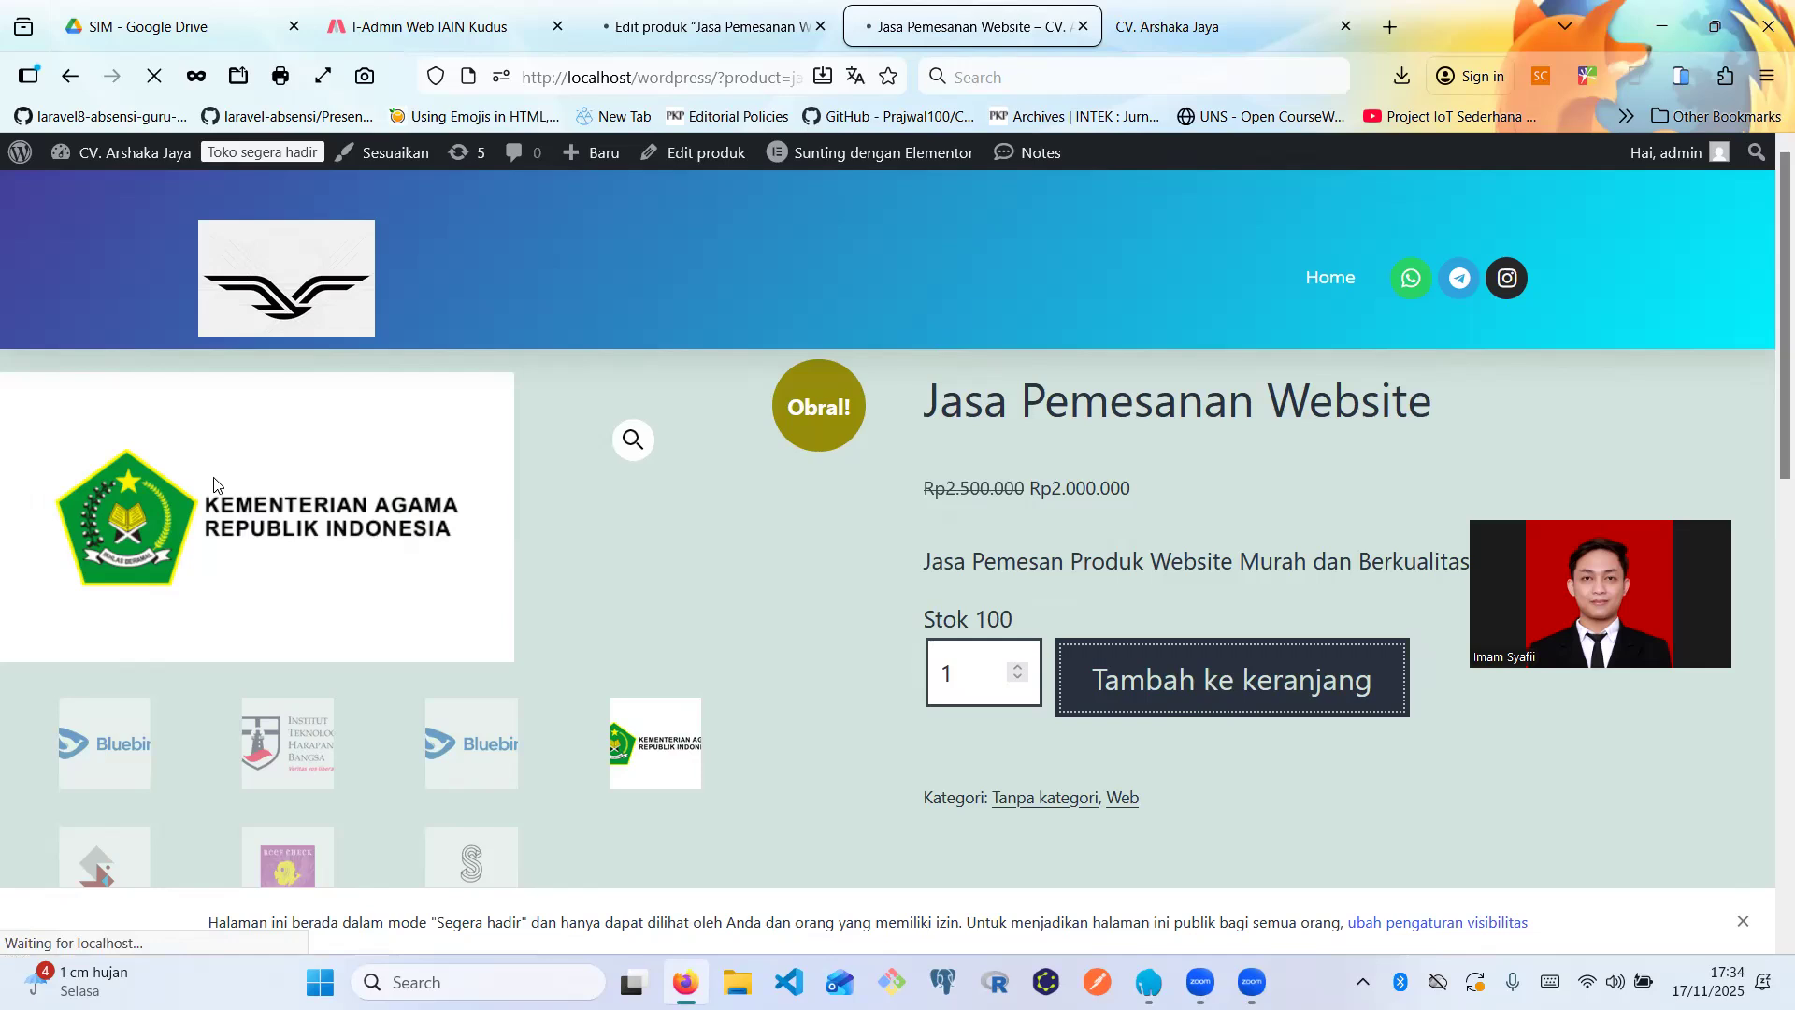
key("ctrl+shift+Tab")
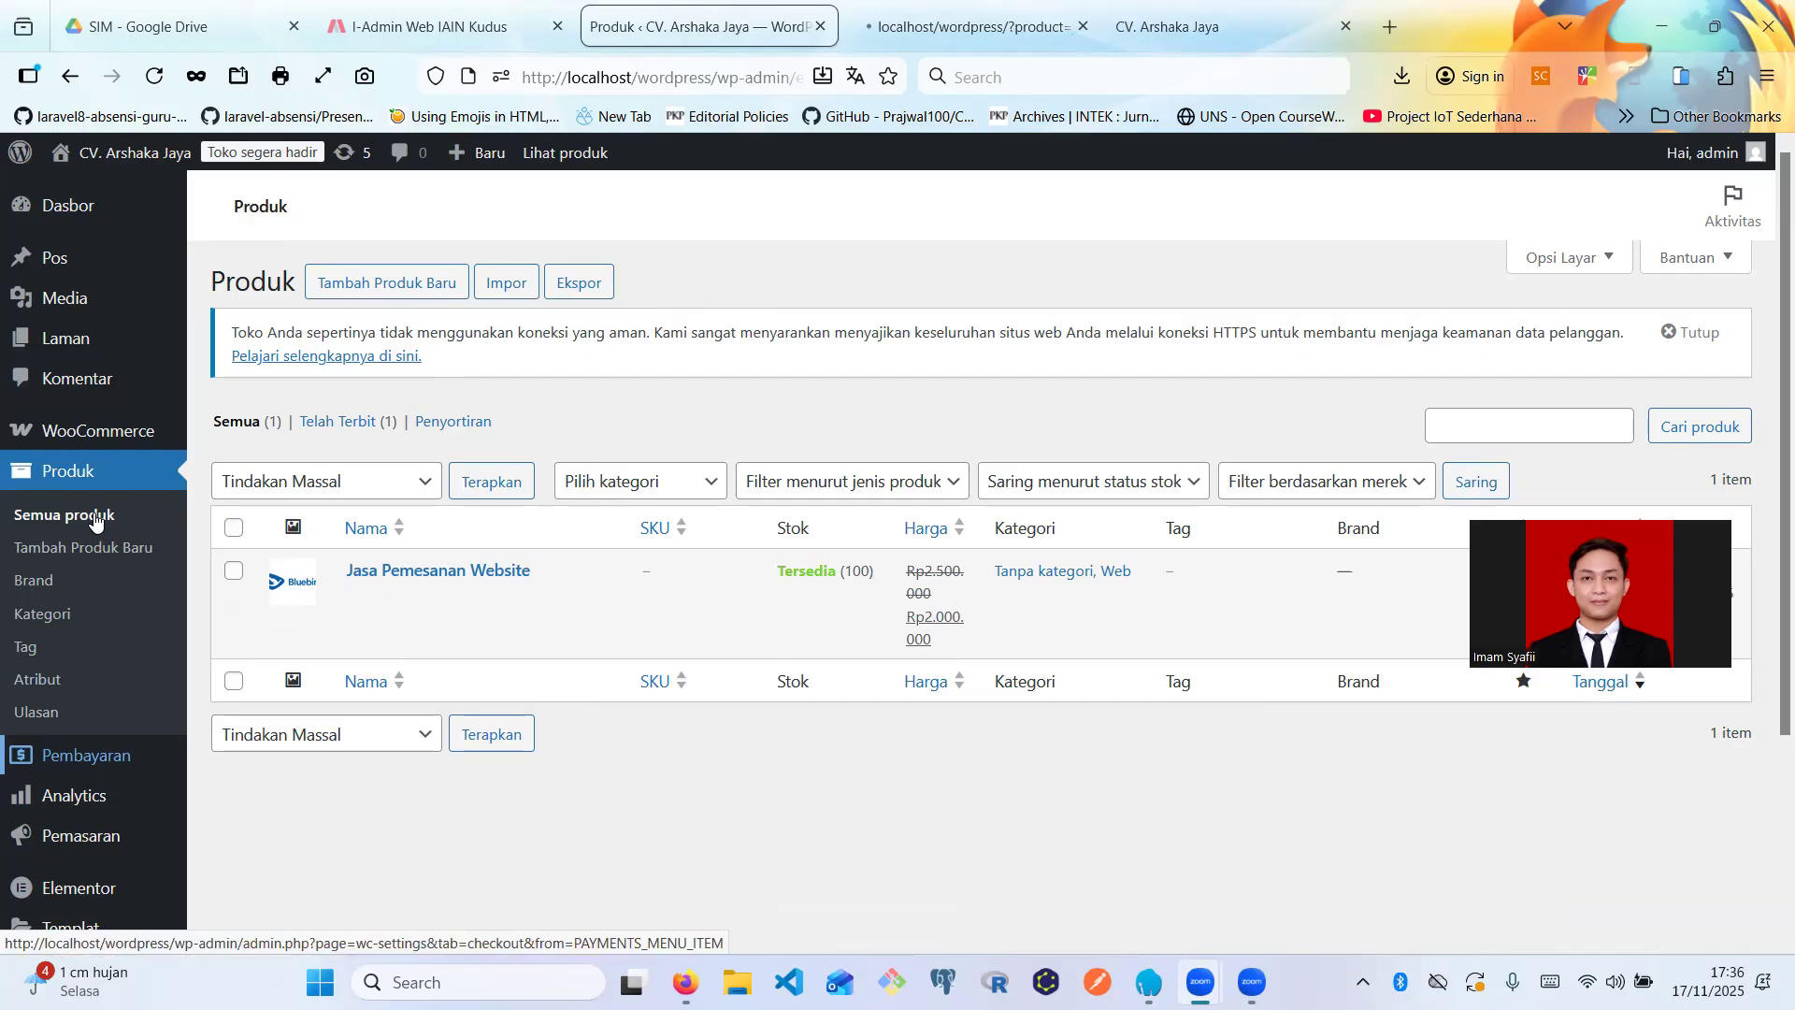
scroll(95, 520, "down", 1)
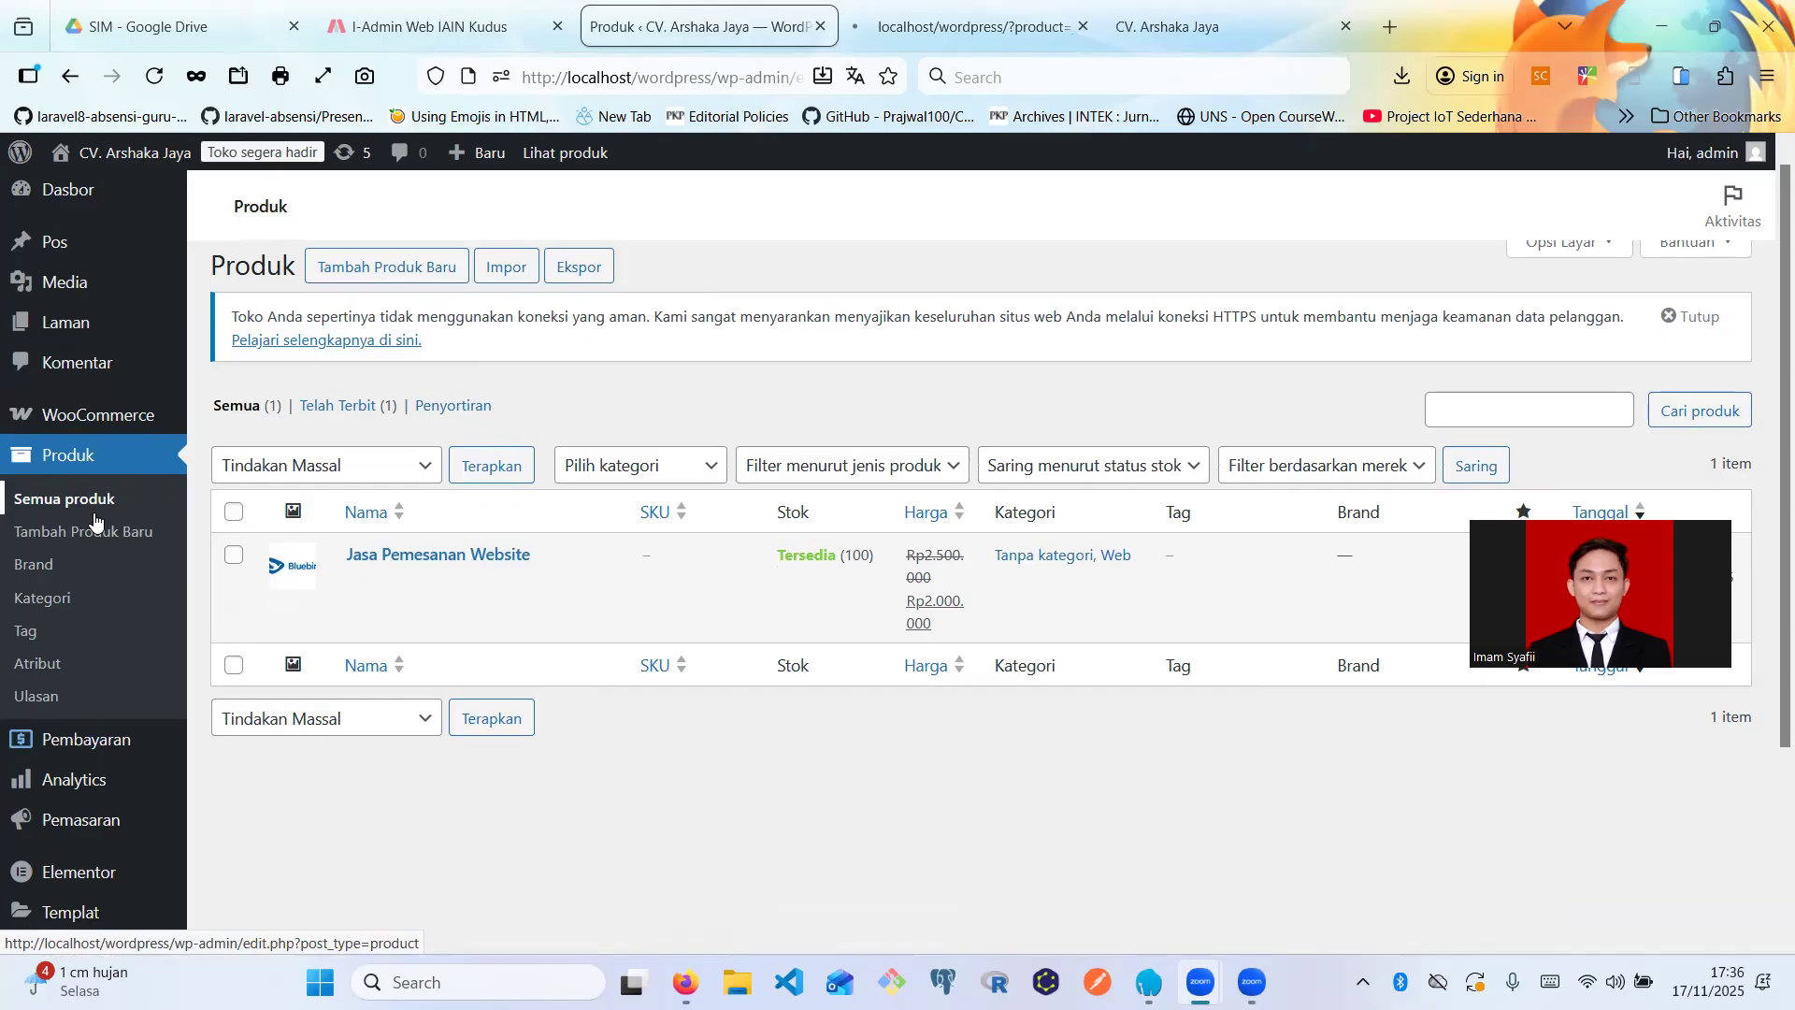
left_click(977, 22)
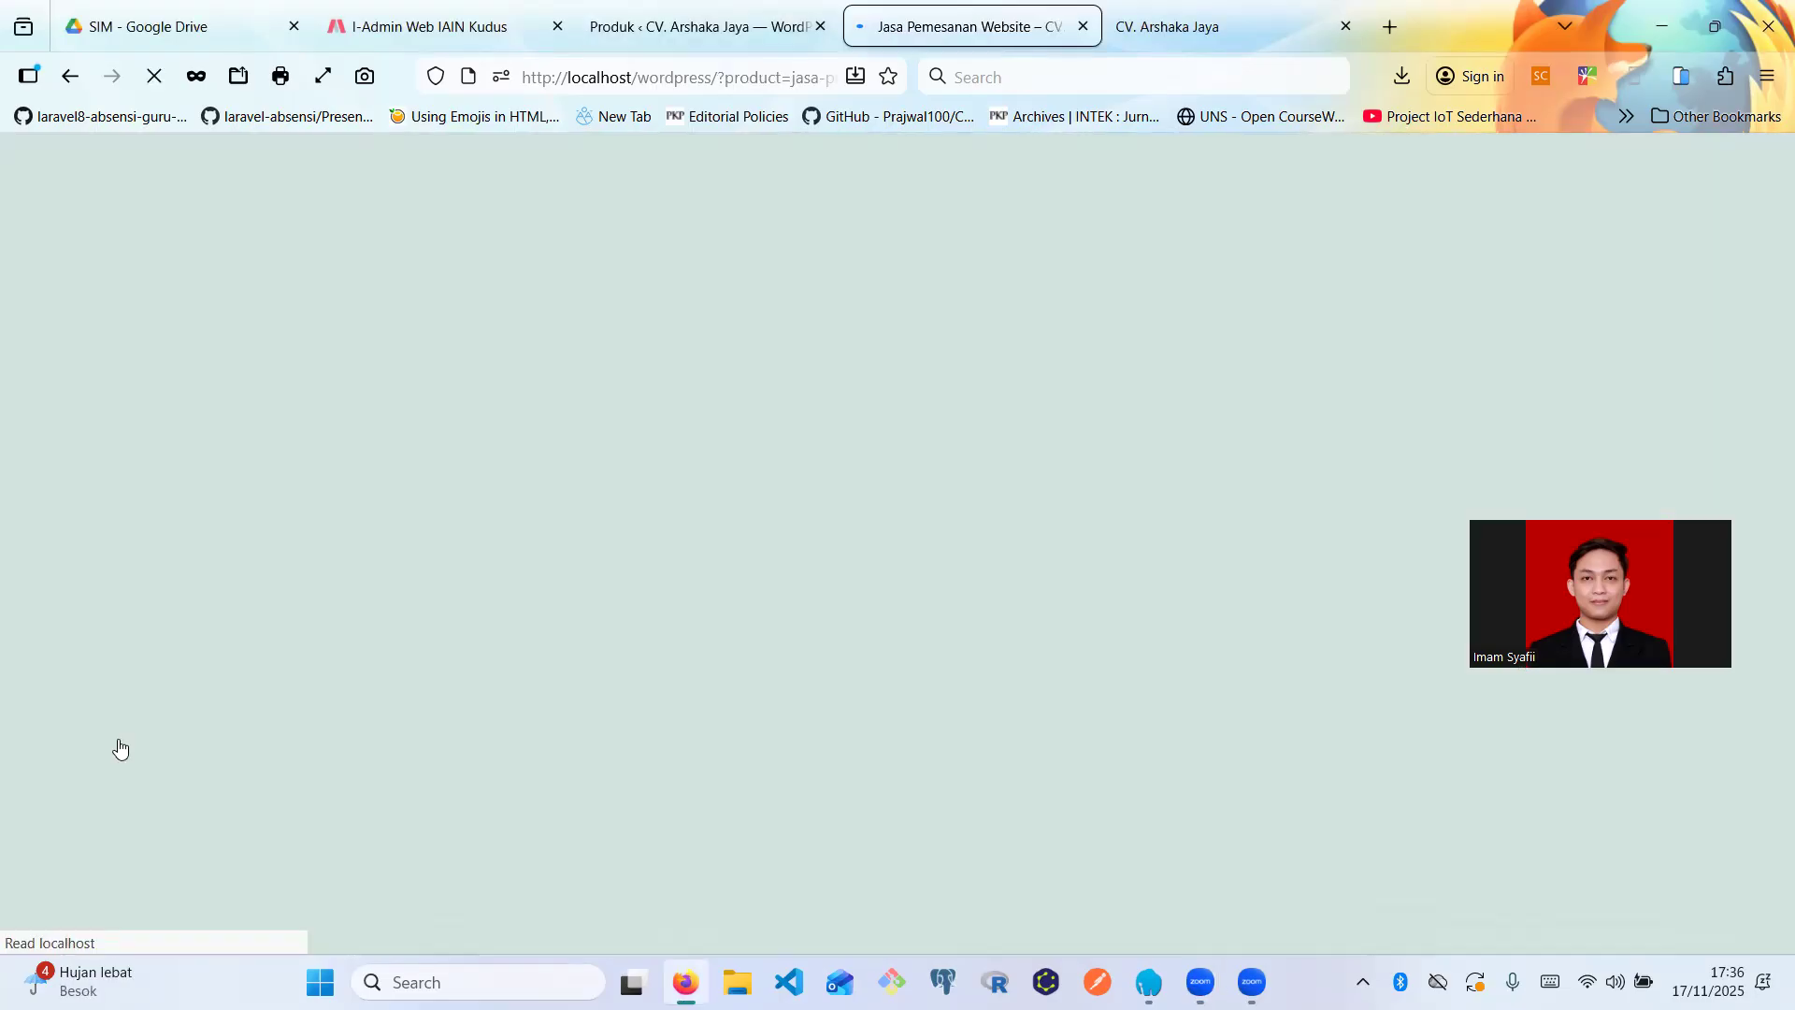
key("ctrl+shift+Tab")
scroll(108, 747, "down", 2)
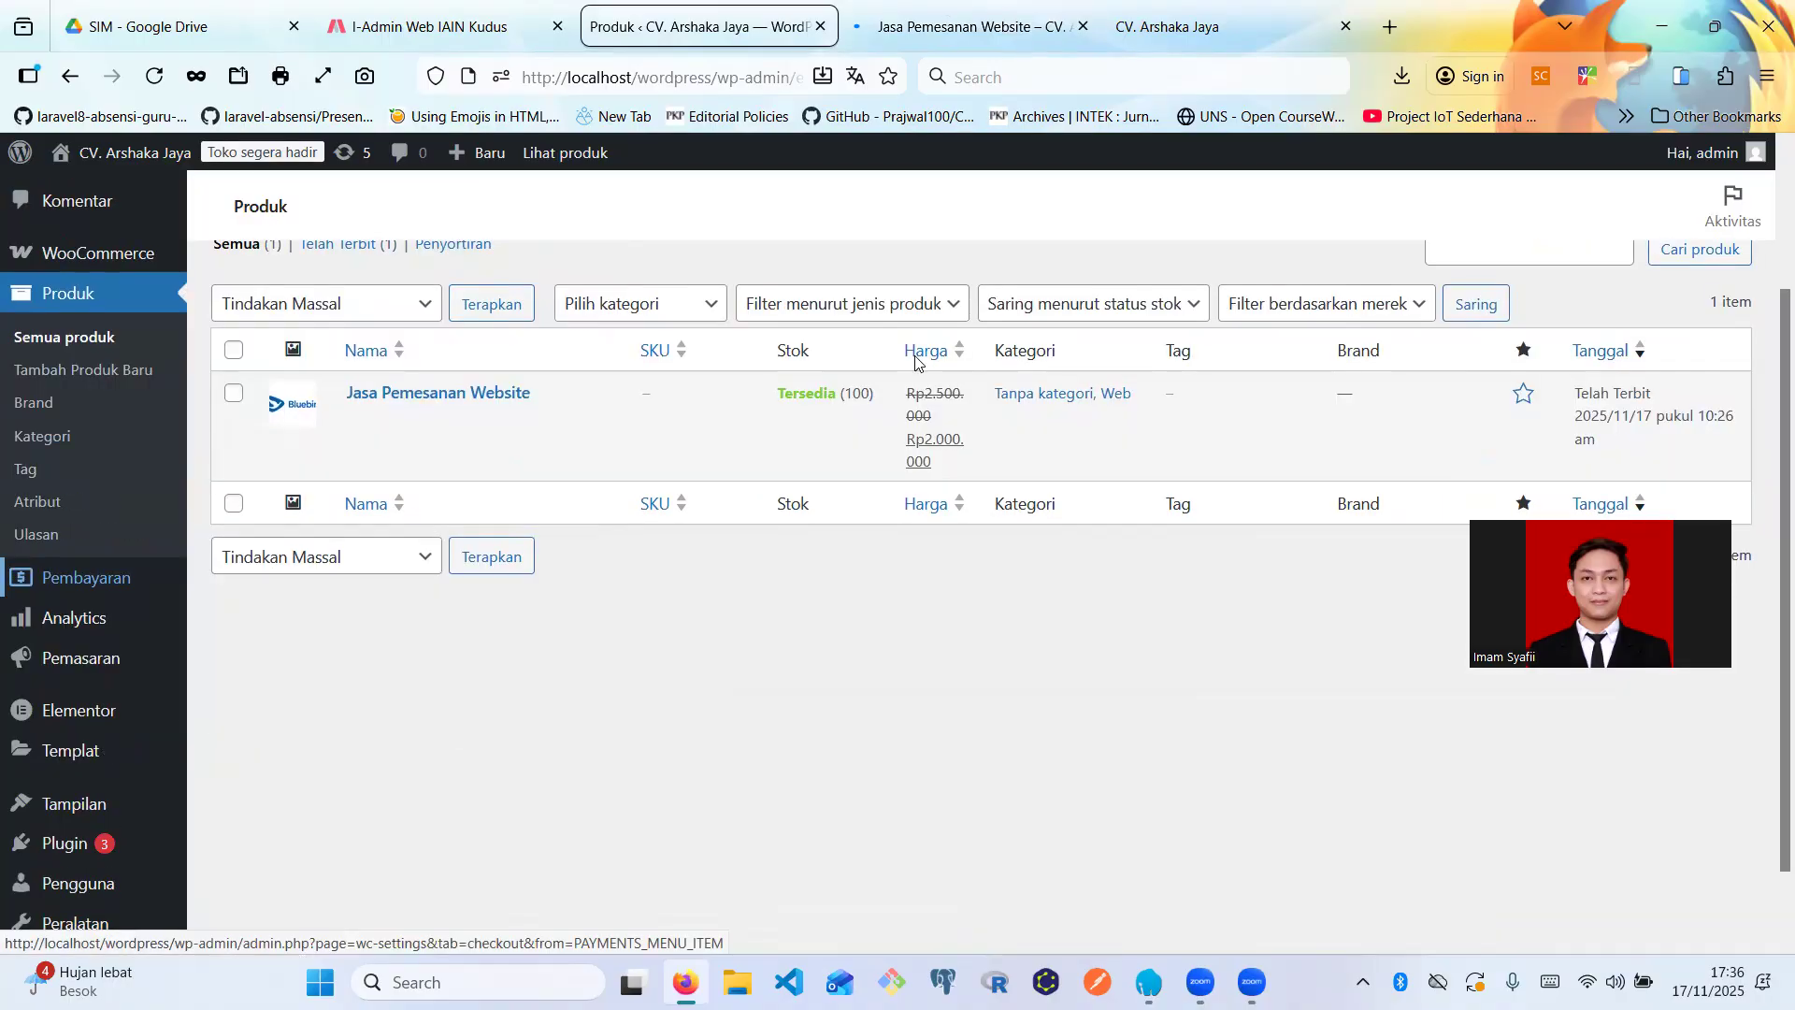
key("ctrl+Tab")
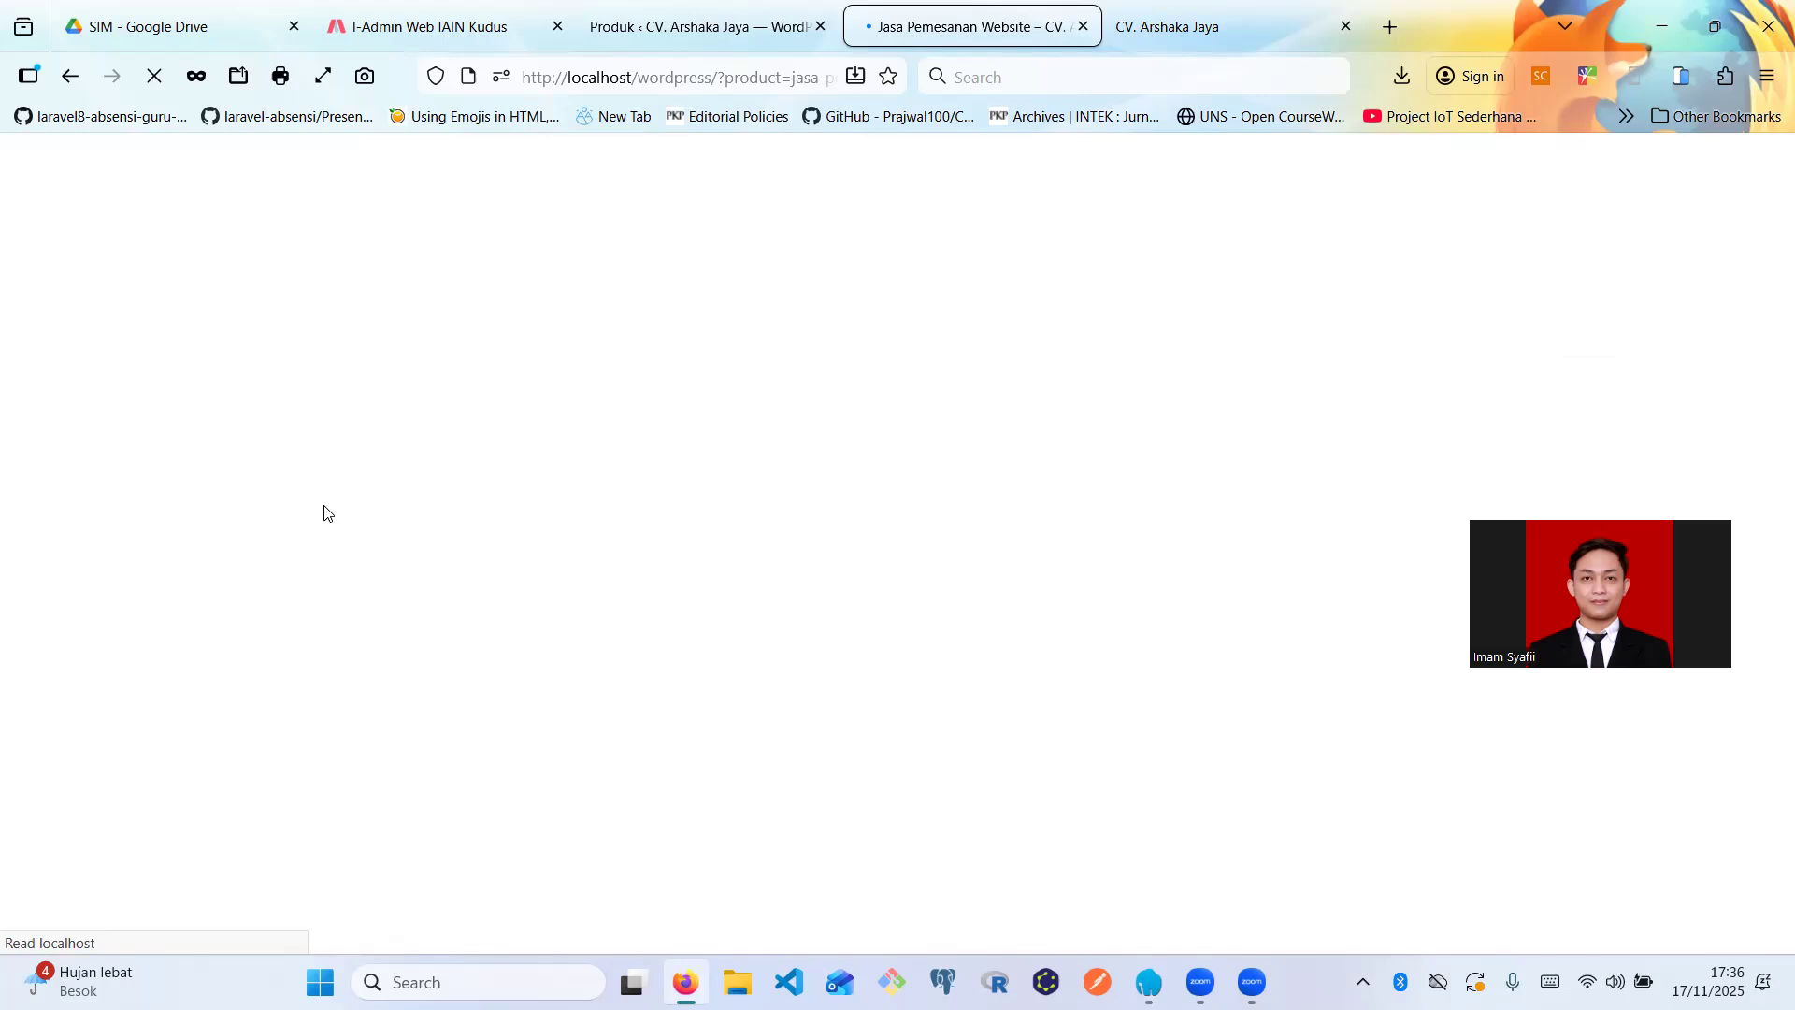
key("ctrl+shift+Tab")
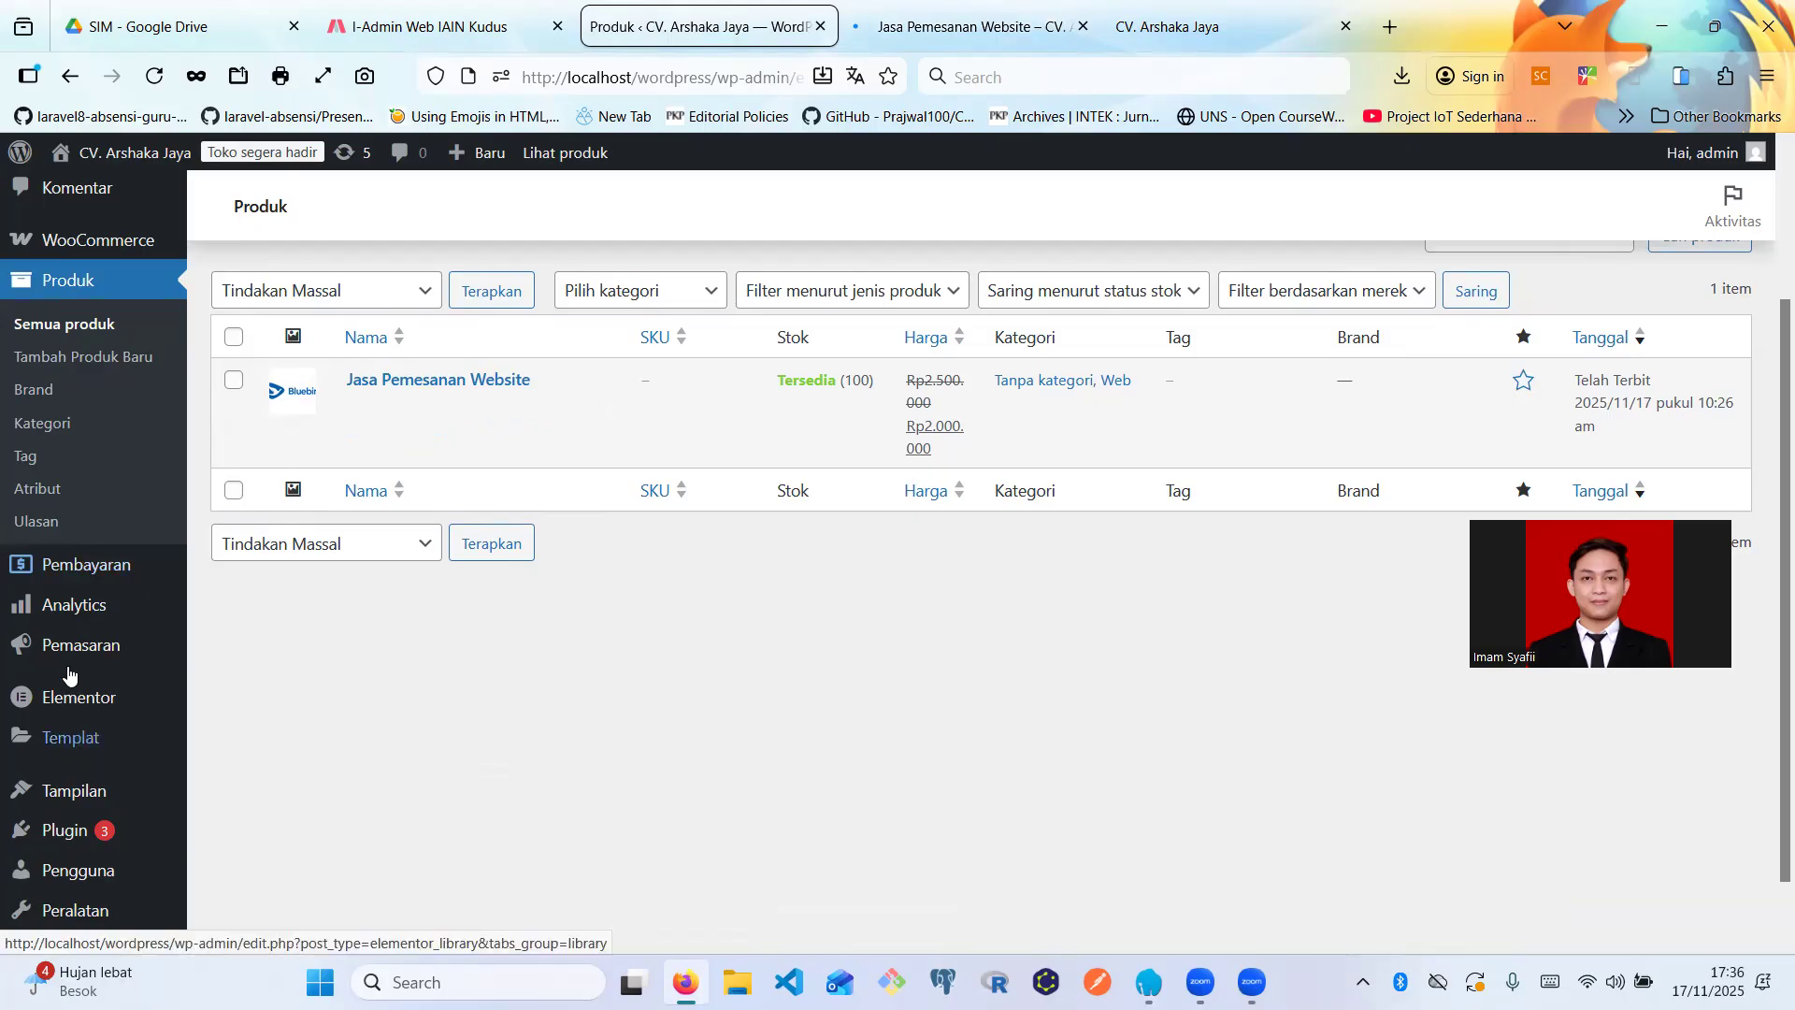
- Open the site's menu editor on Main Menu and check the storefront product page for the add-to-cart result
left_click(65, 791)
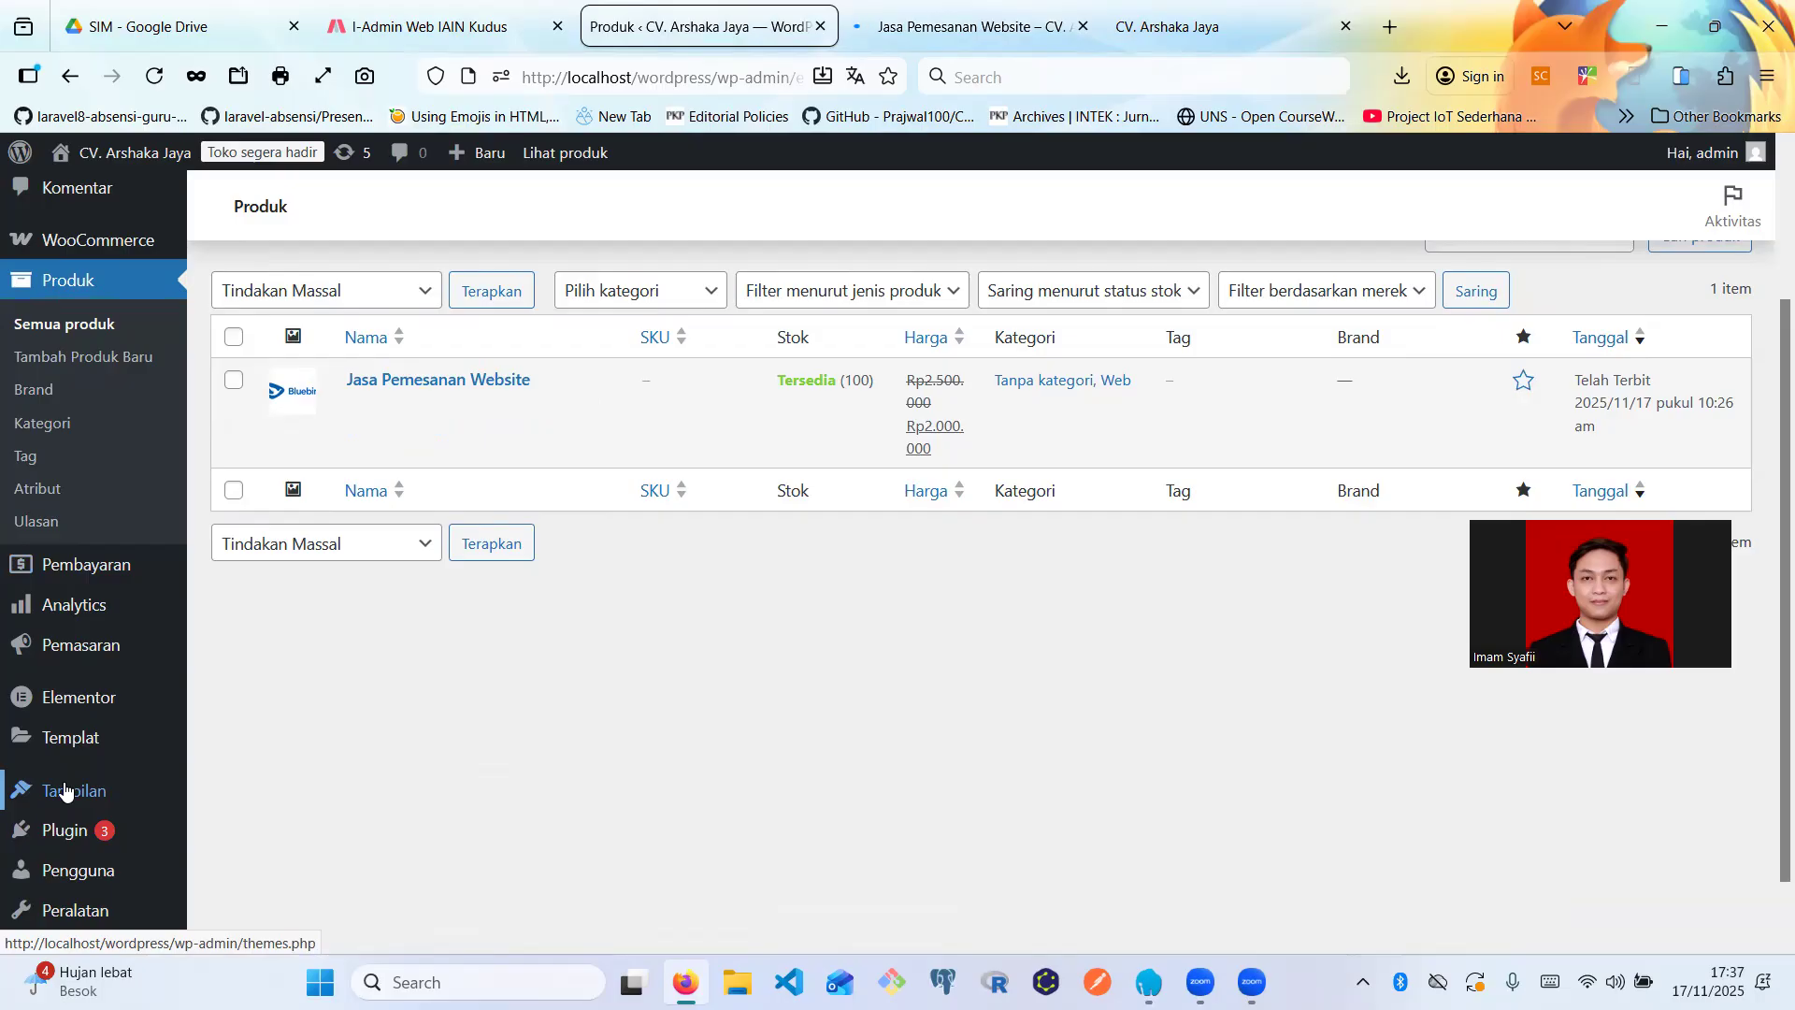
left_click(221, 820)
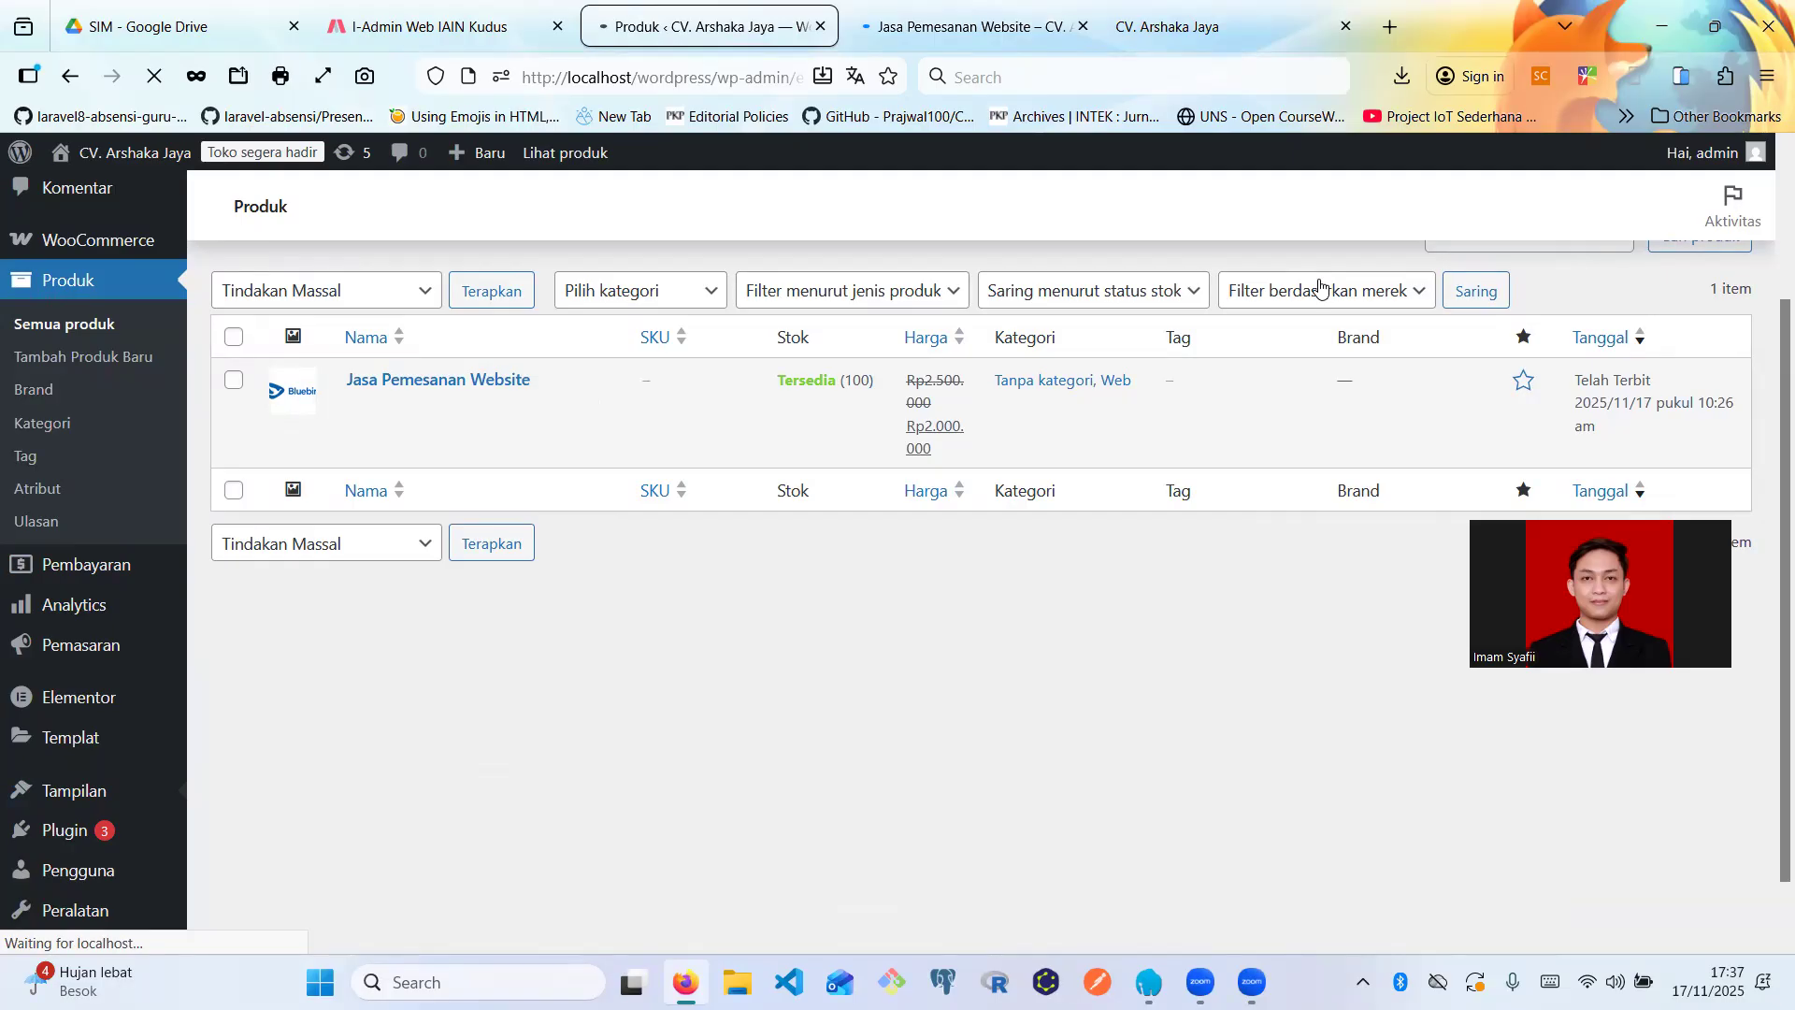
key("ctrl+Tab")
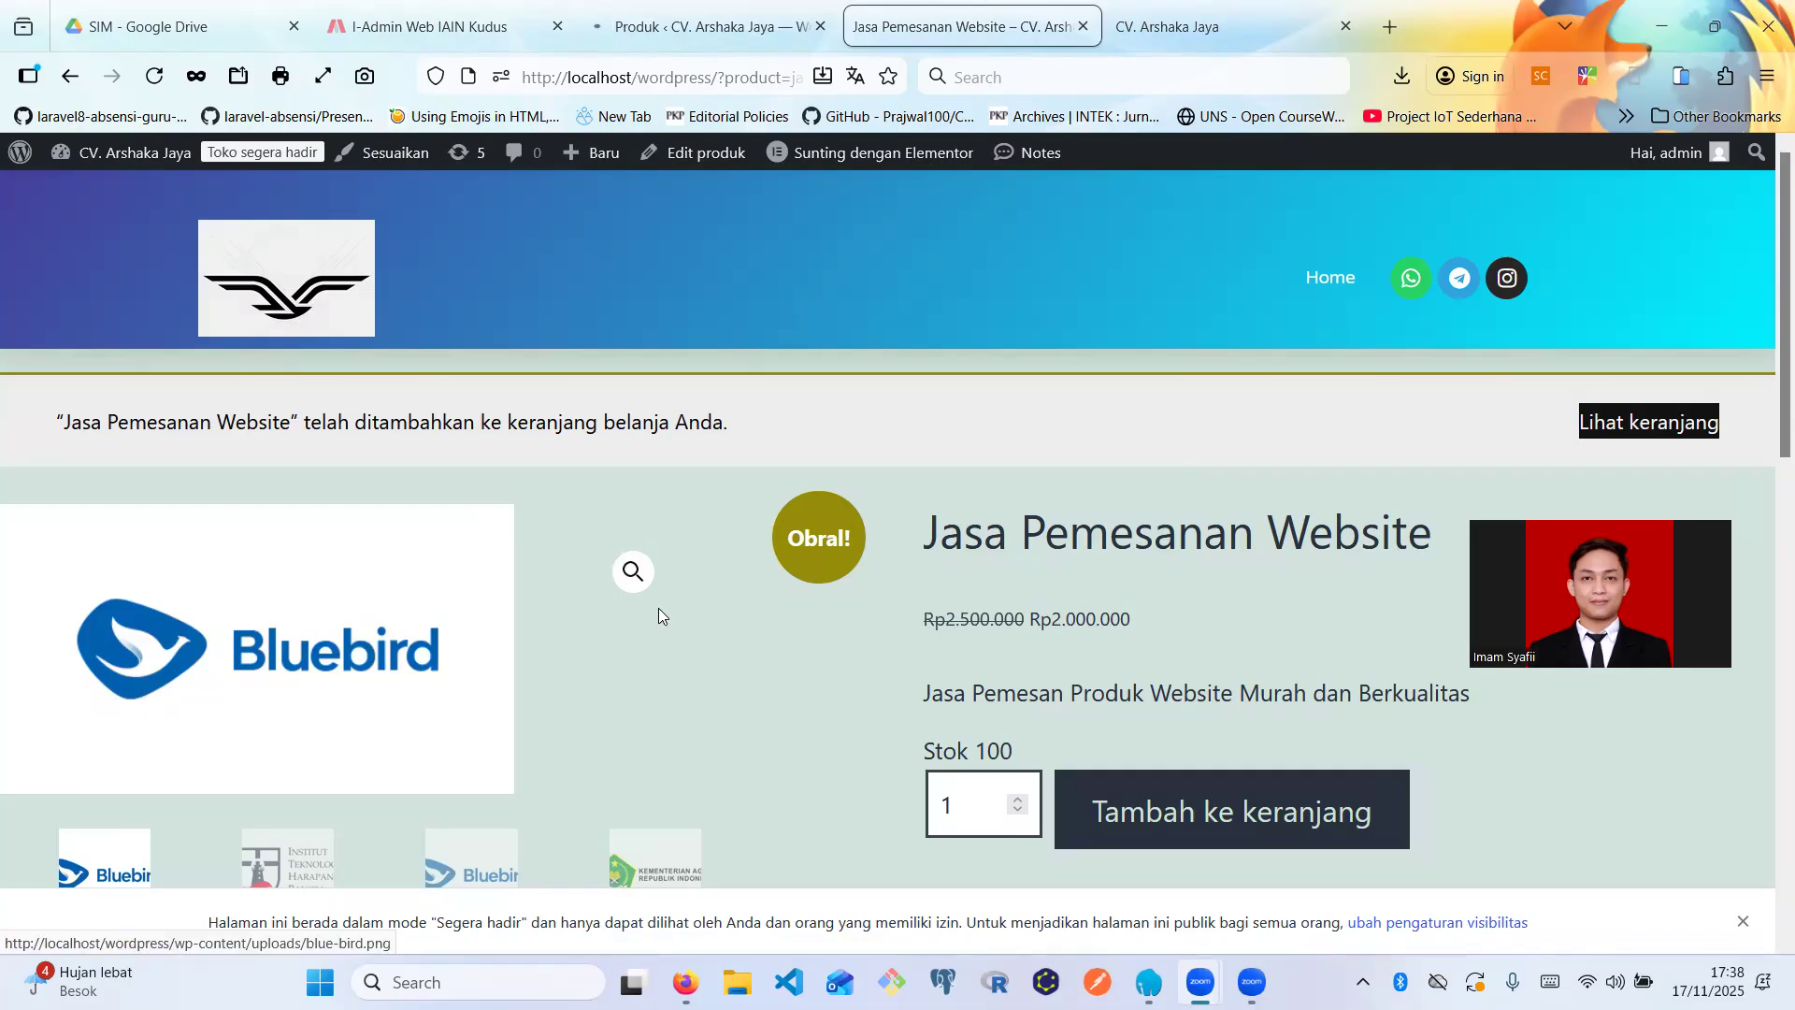
scroll(658, 607, "down", 2)
scroll(444, 710, "up", 2)
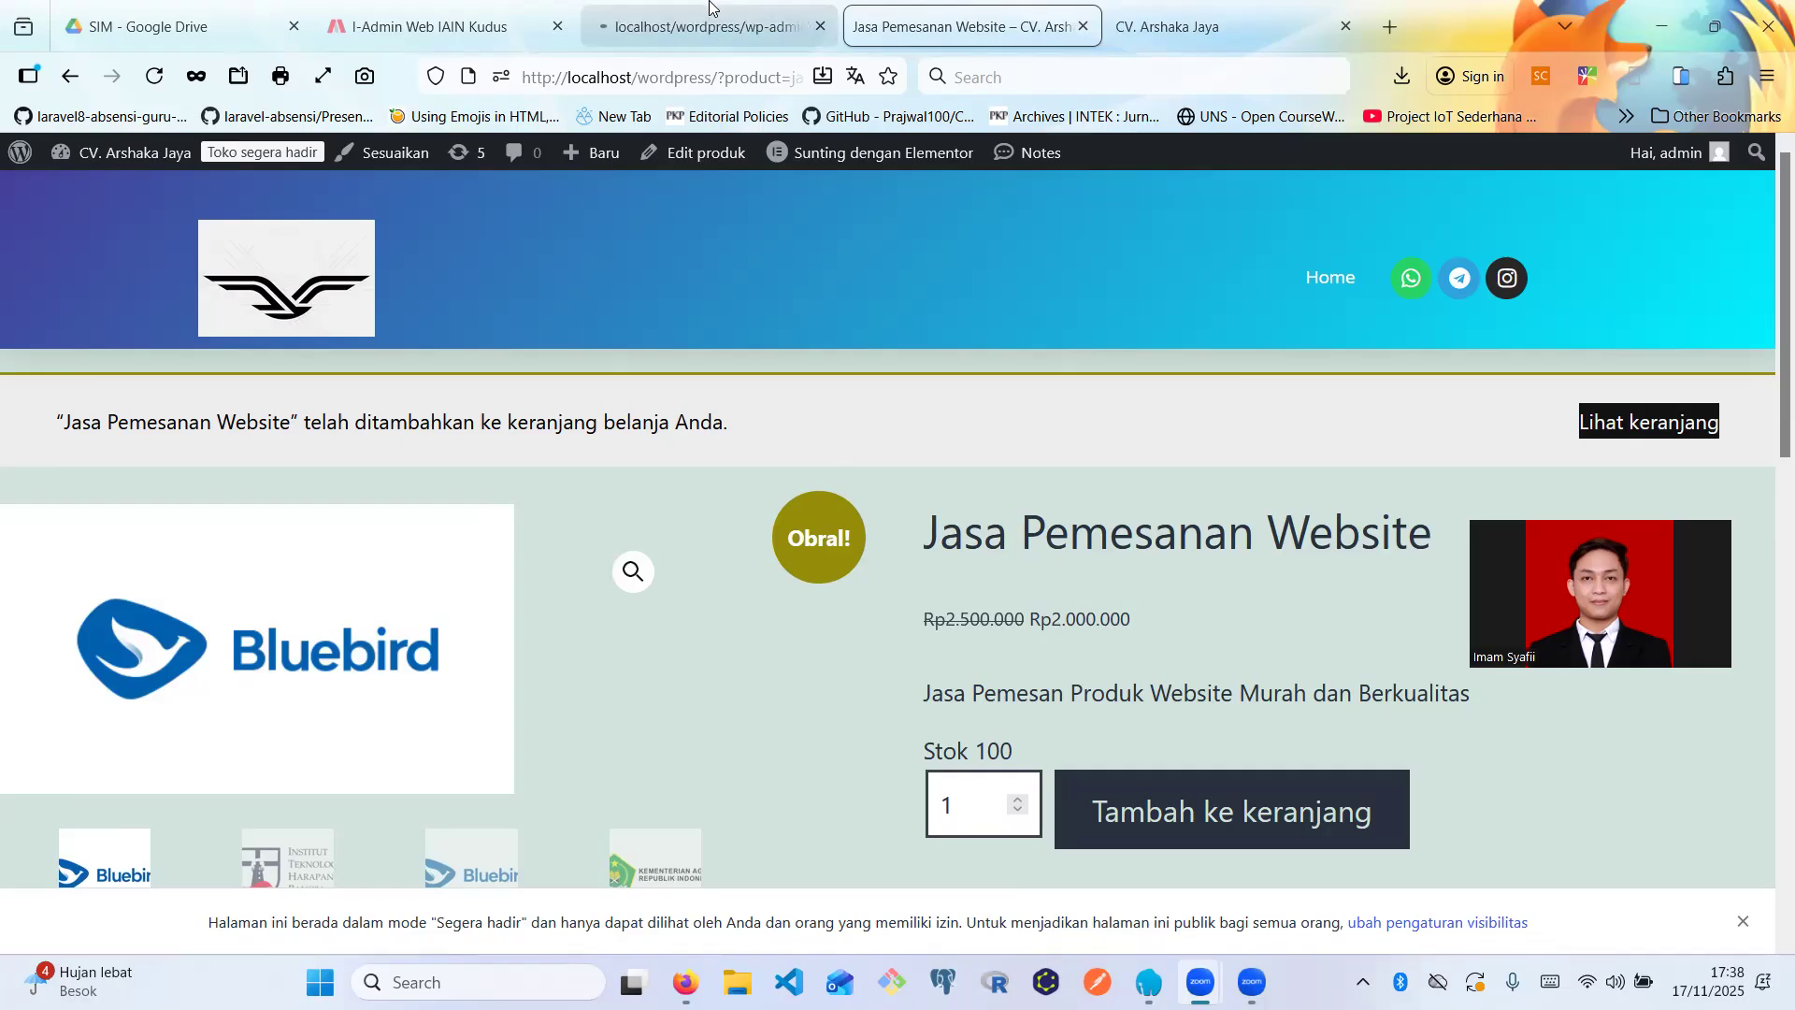
left_click(711, 10)
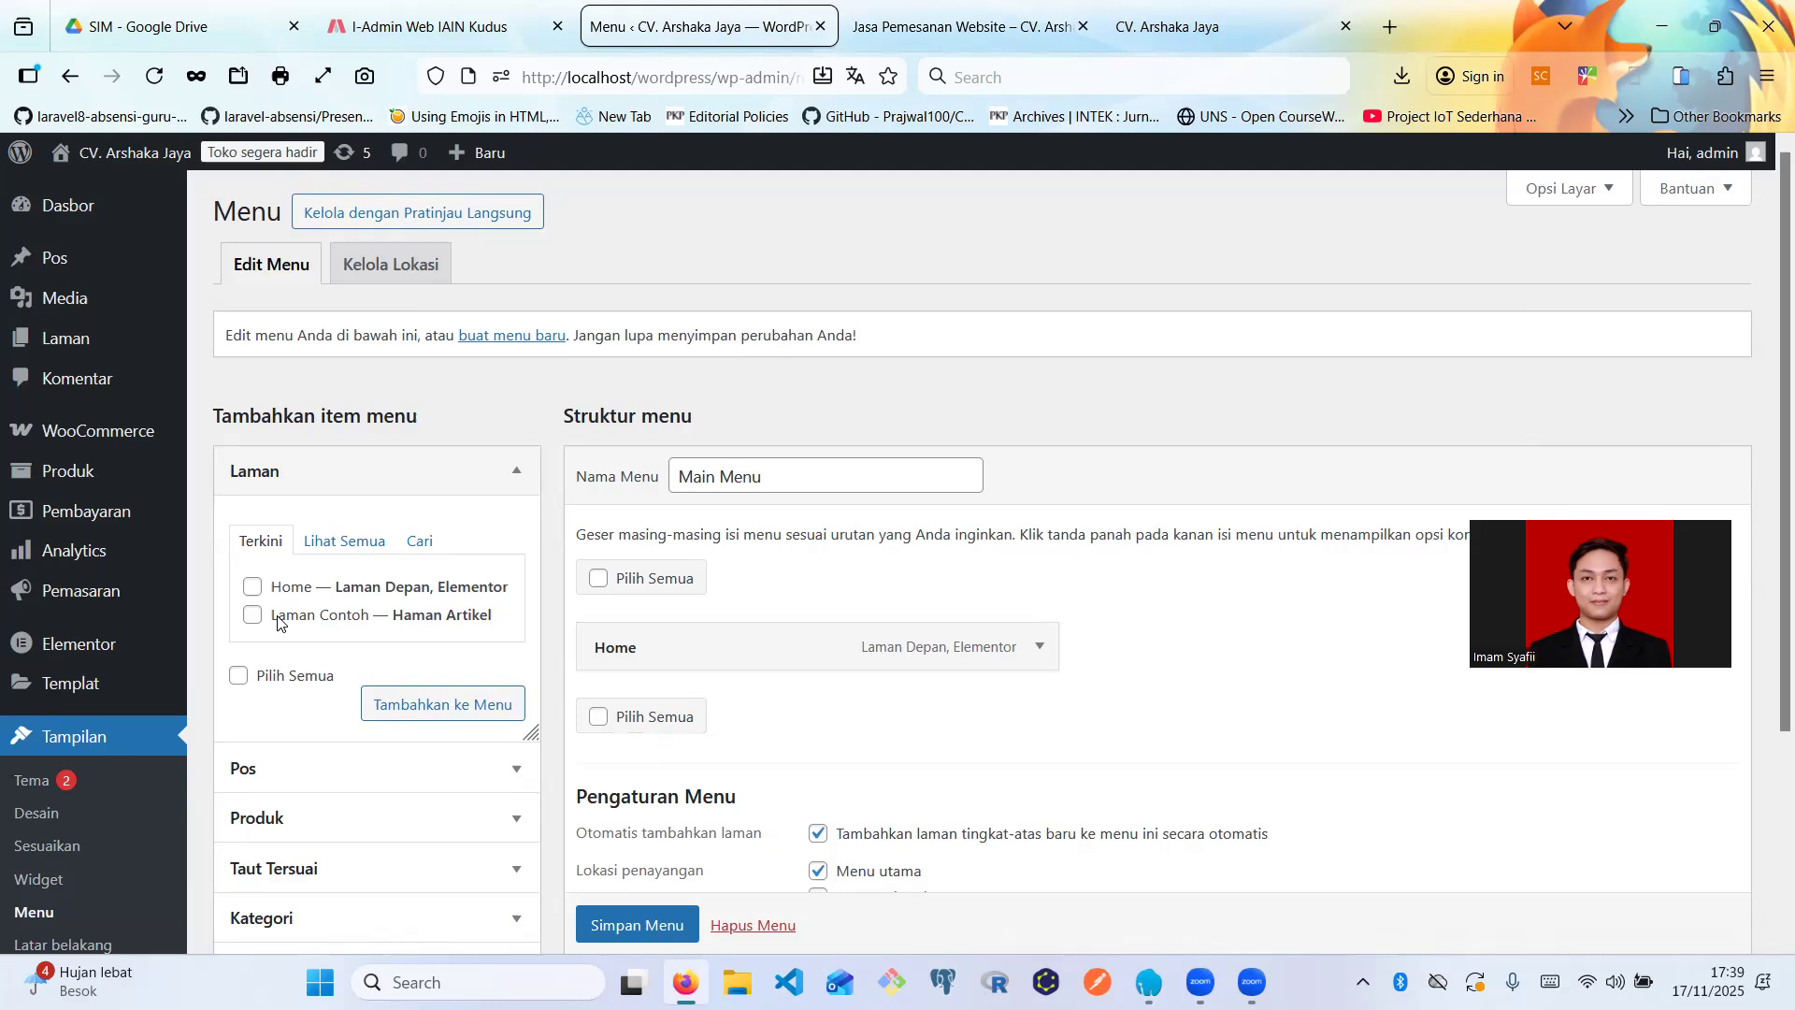
scroll(277, 623, "down", 2)
scroll(278, 624, "up", 2)
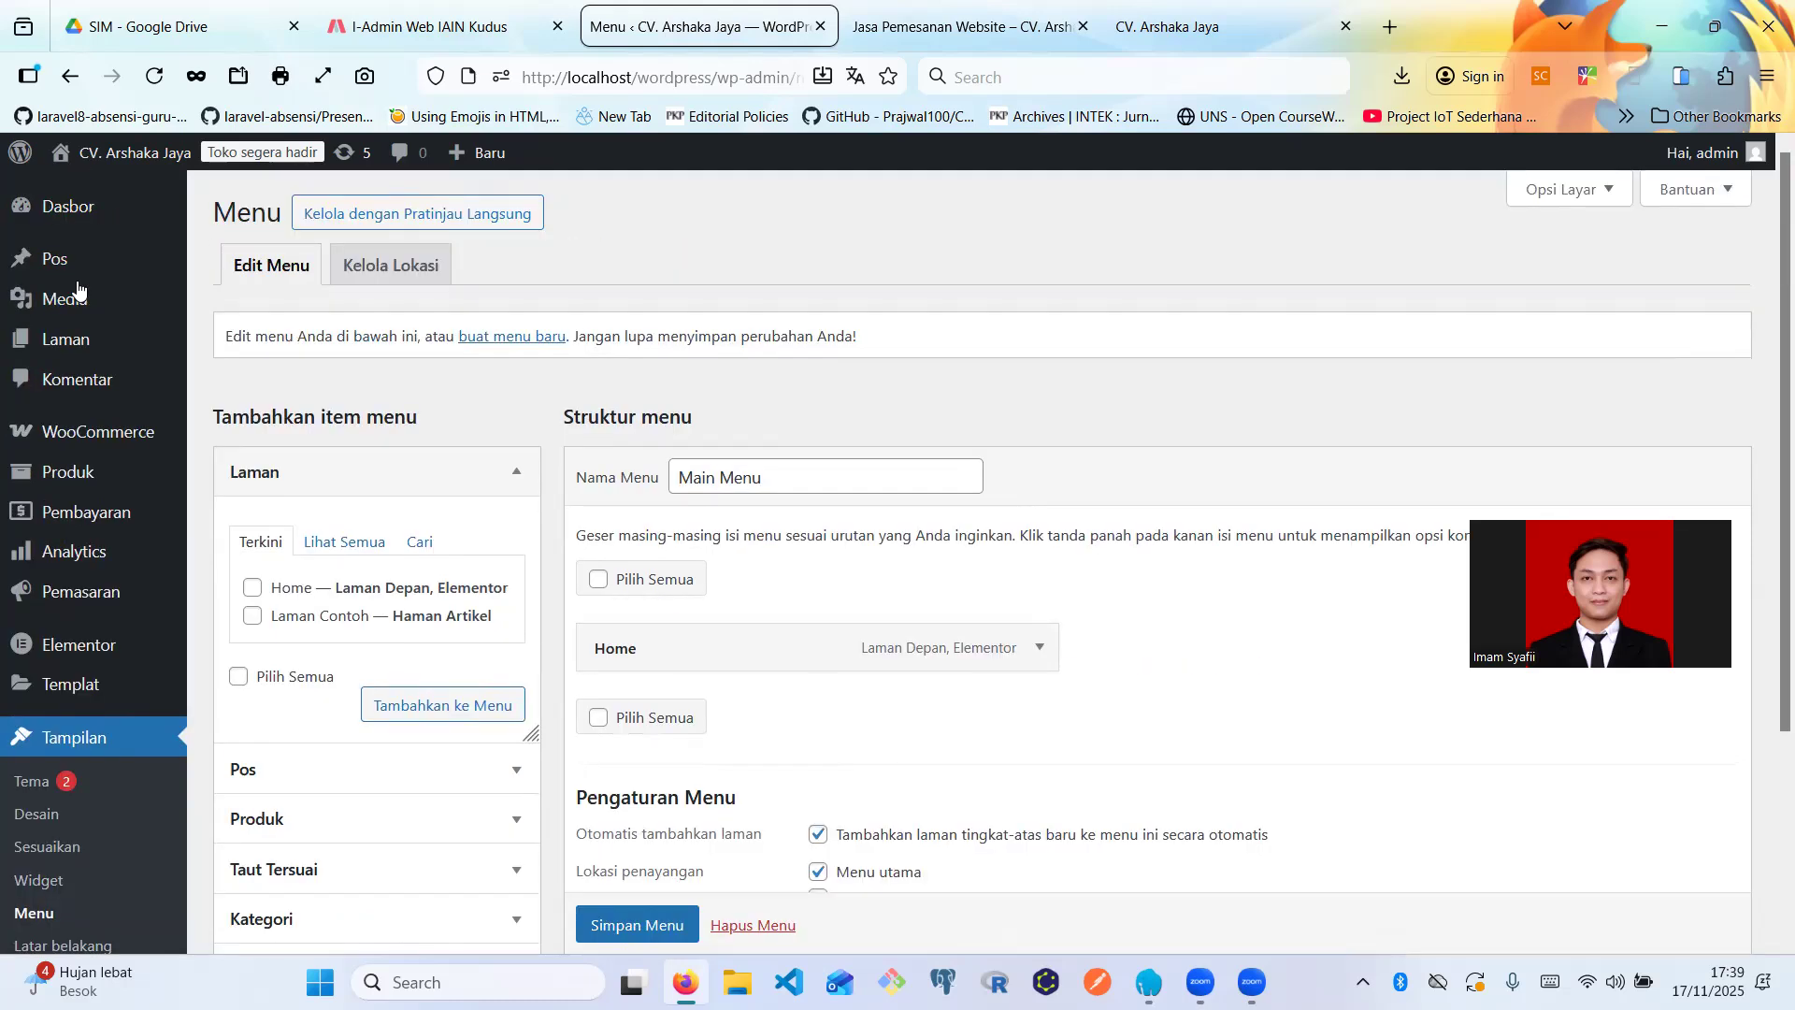
- Open the Laman page list in a separate browser tab, keeping the menu editor open
right_click(56, 344)
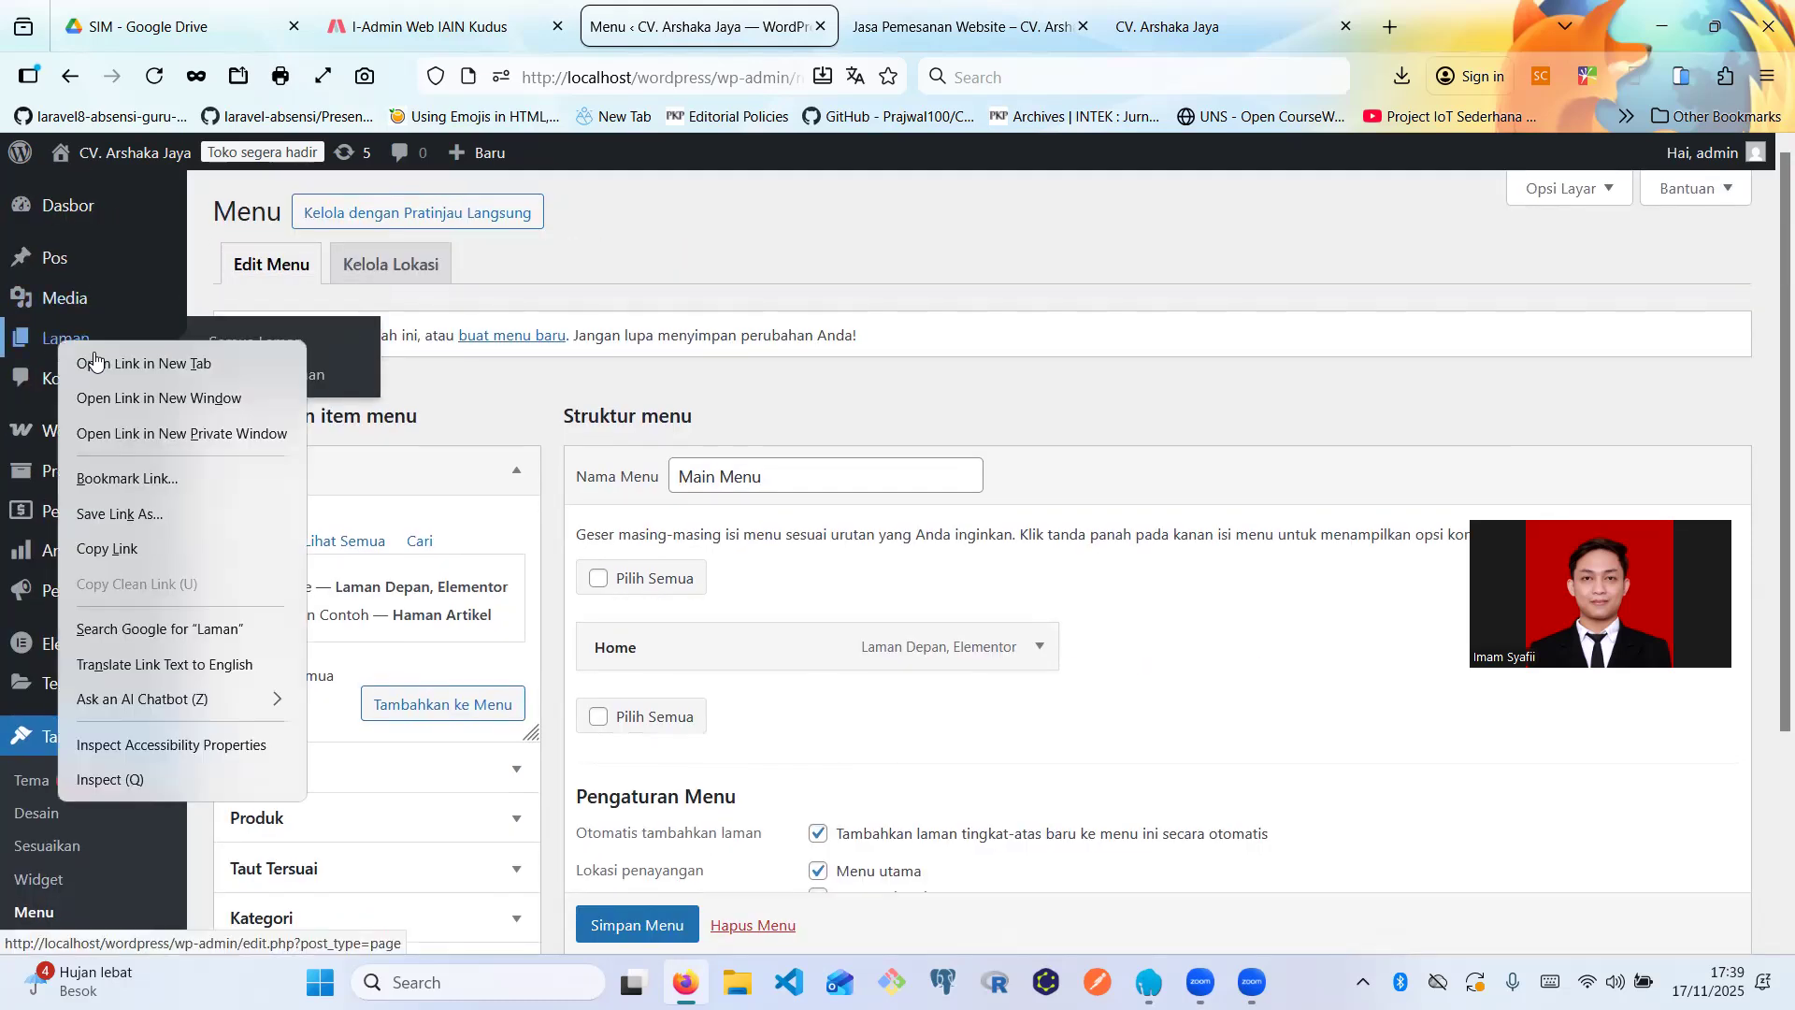
left_click(95, 356)
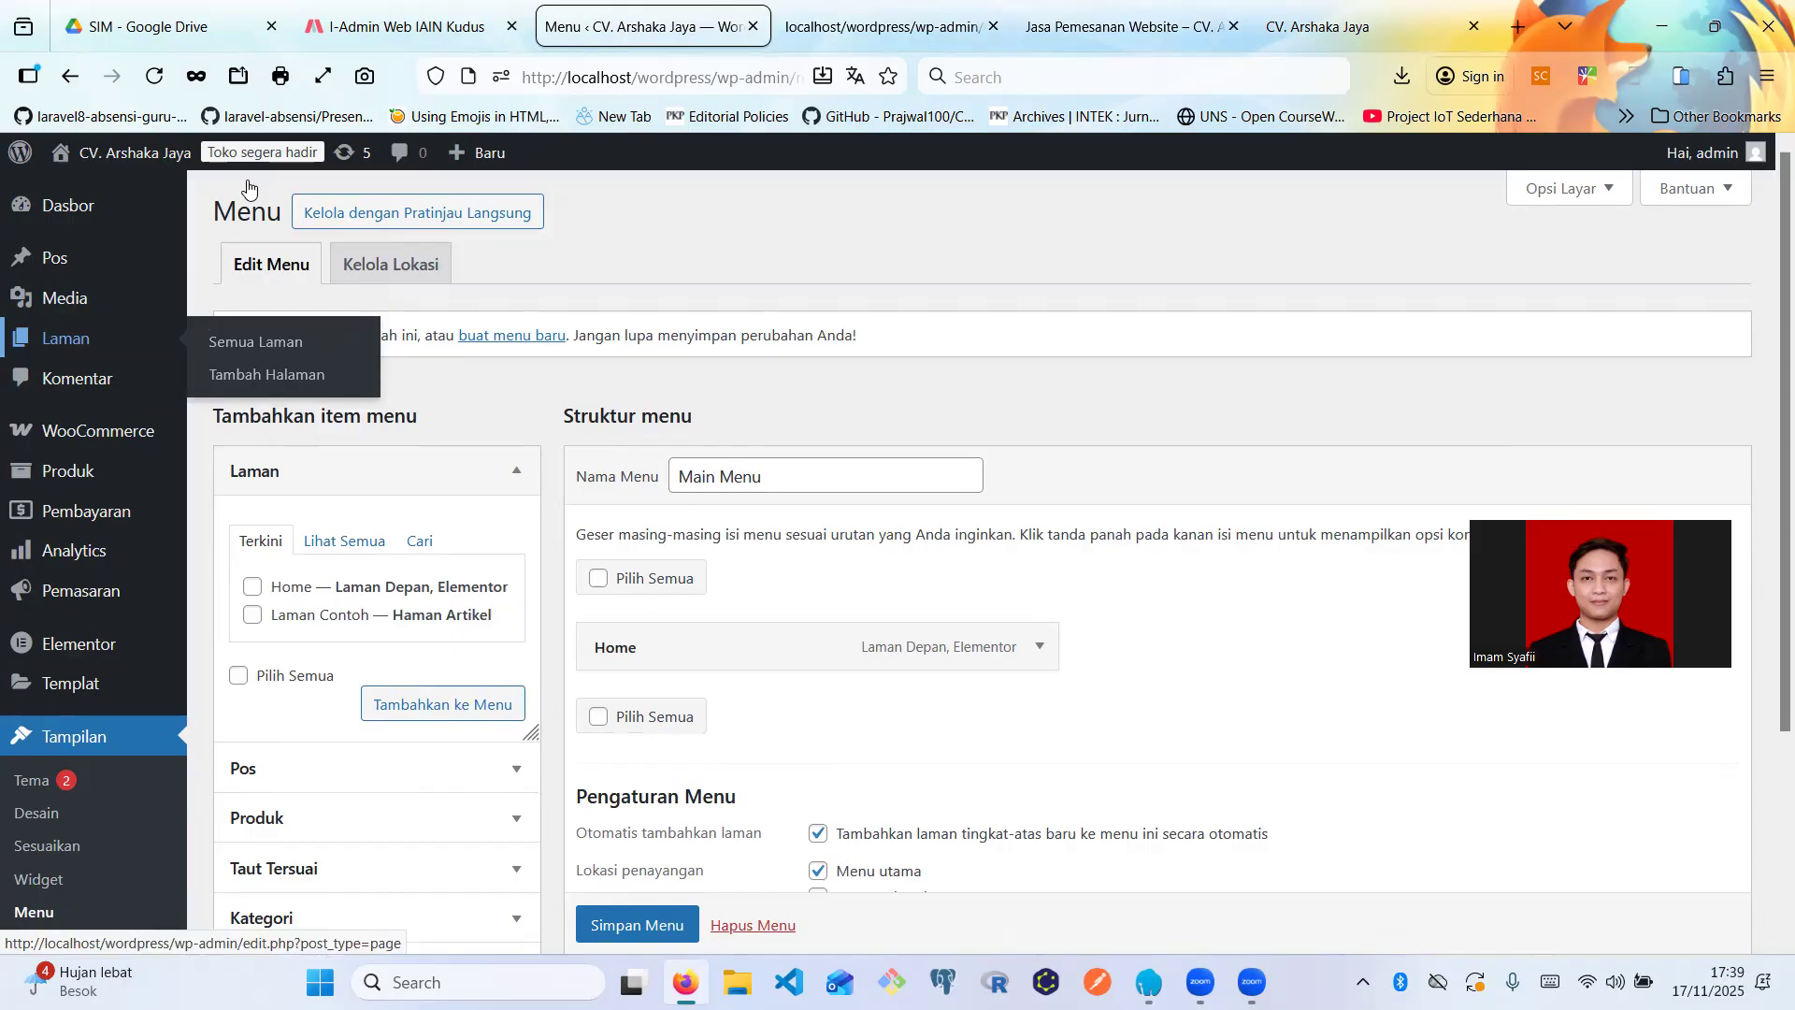
left_click(871, 8)
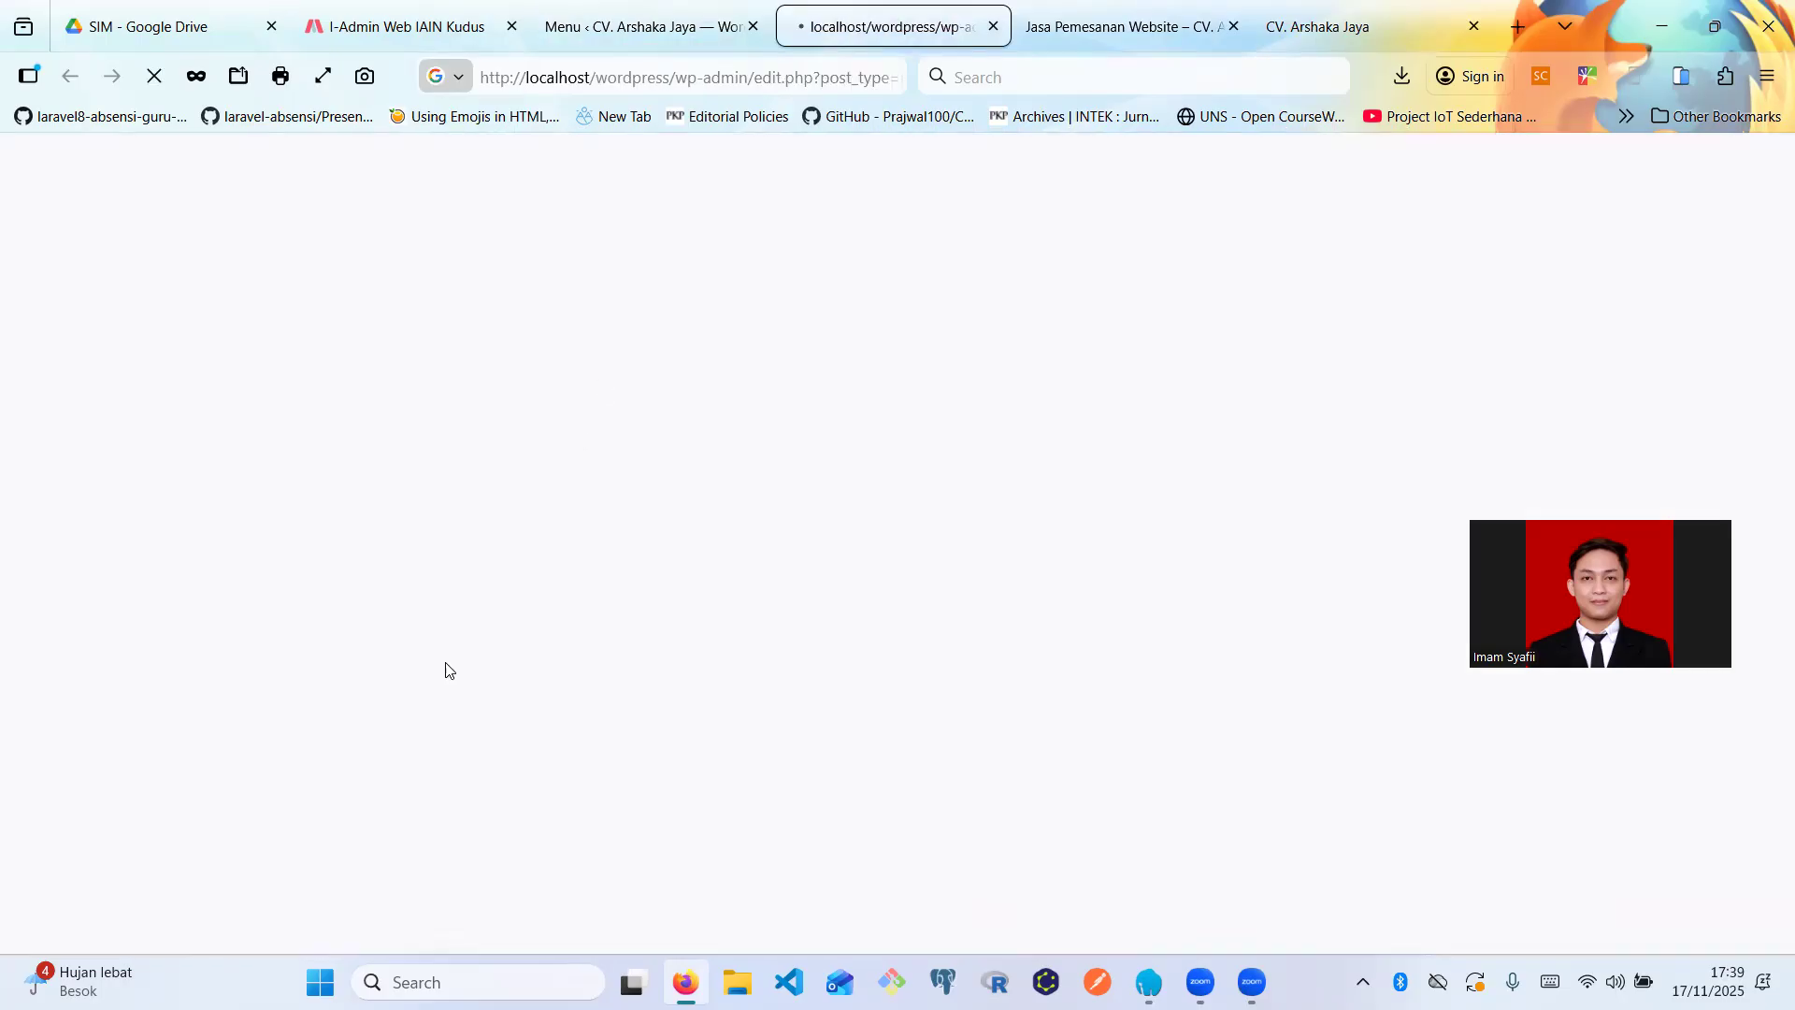
- Start a custom link for Main Menu in the menu editor with the link text "Toko"
key("ctrl+shift+Tab")
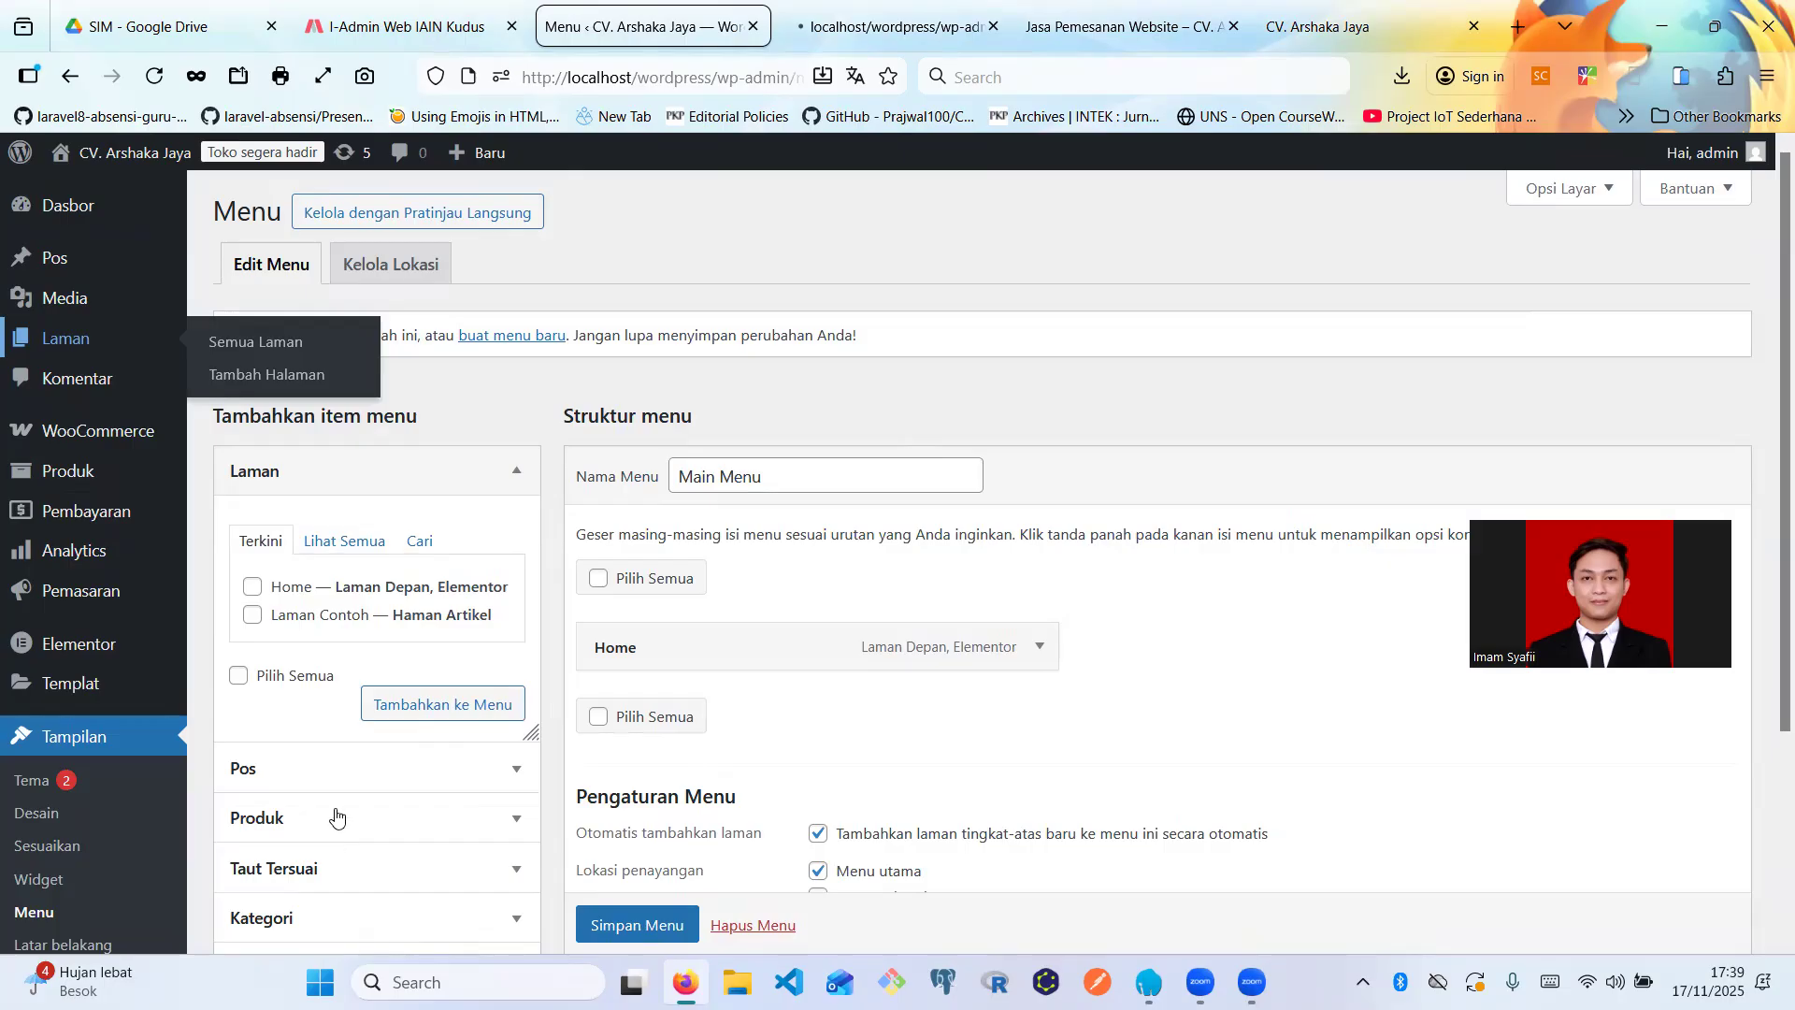
scroll(355, 732, "down", 2)
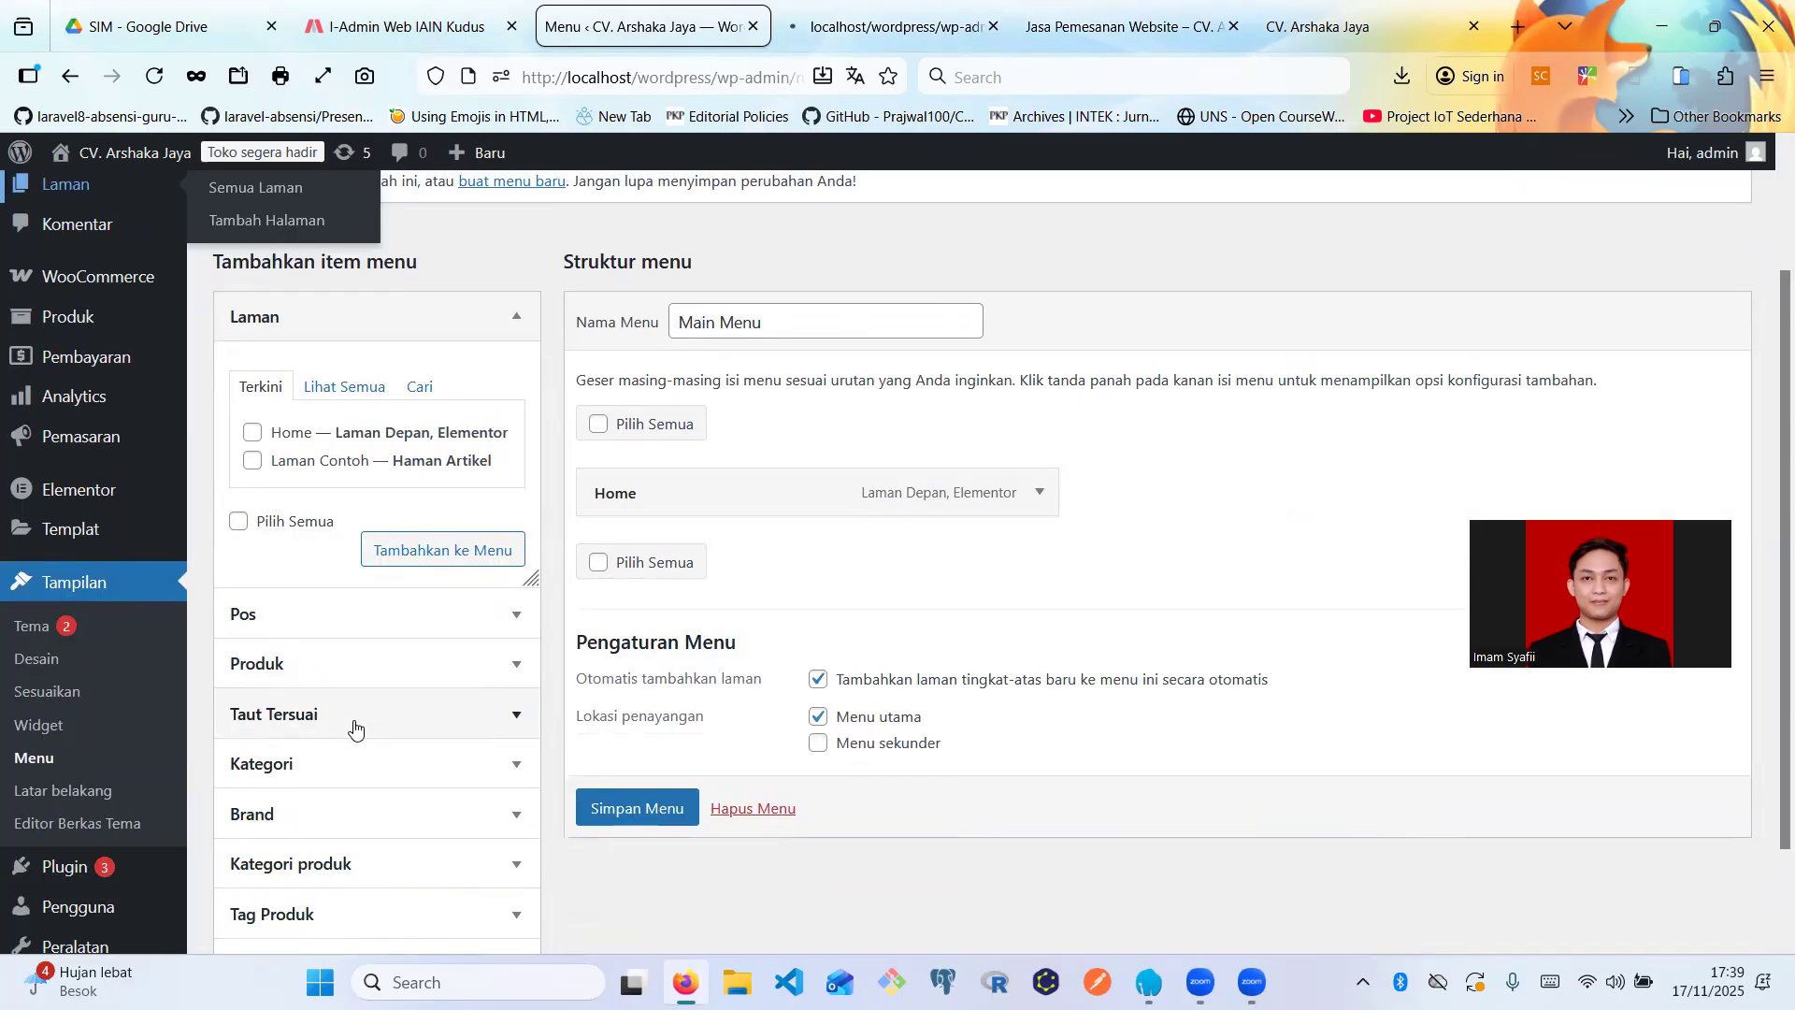
left_click(354, 728)
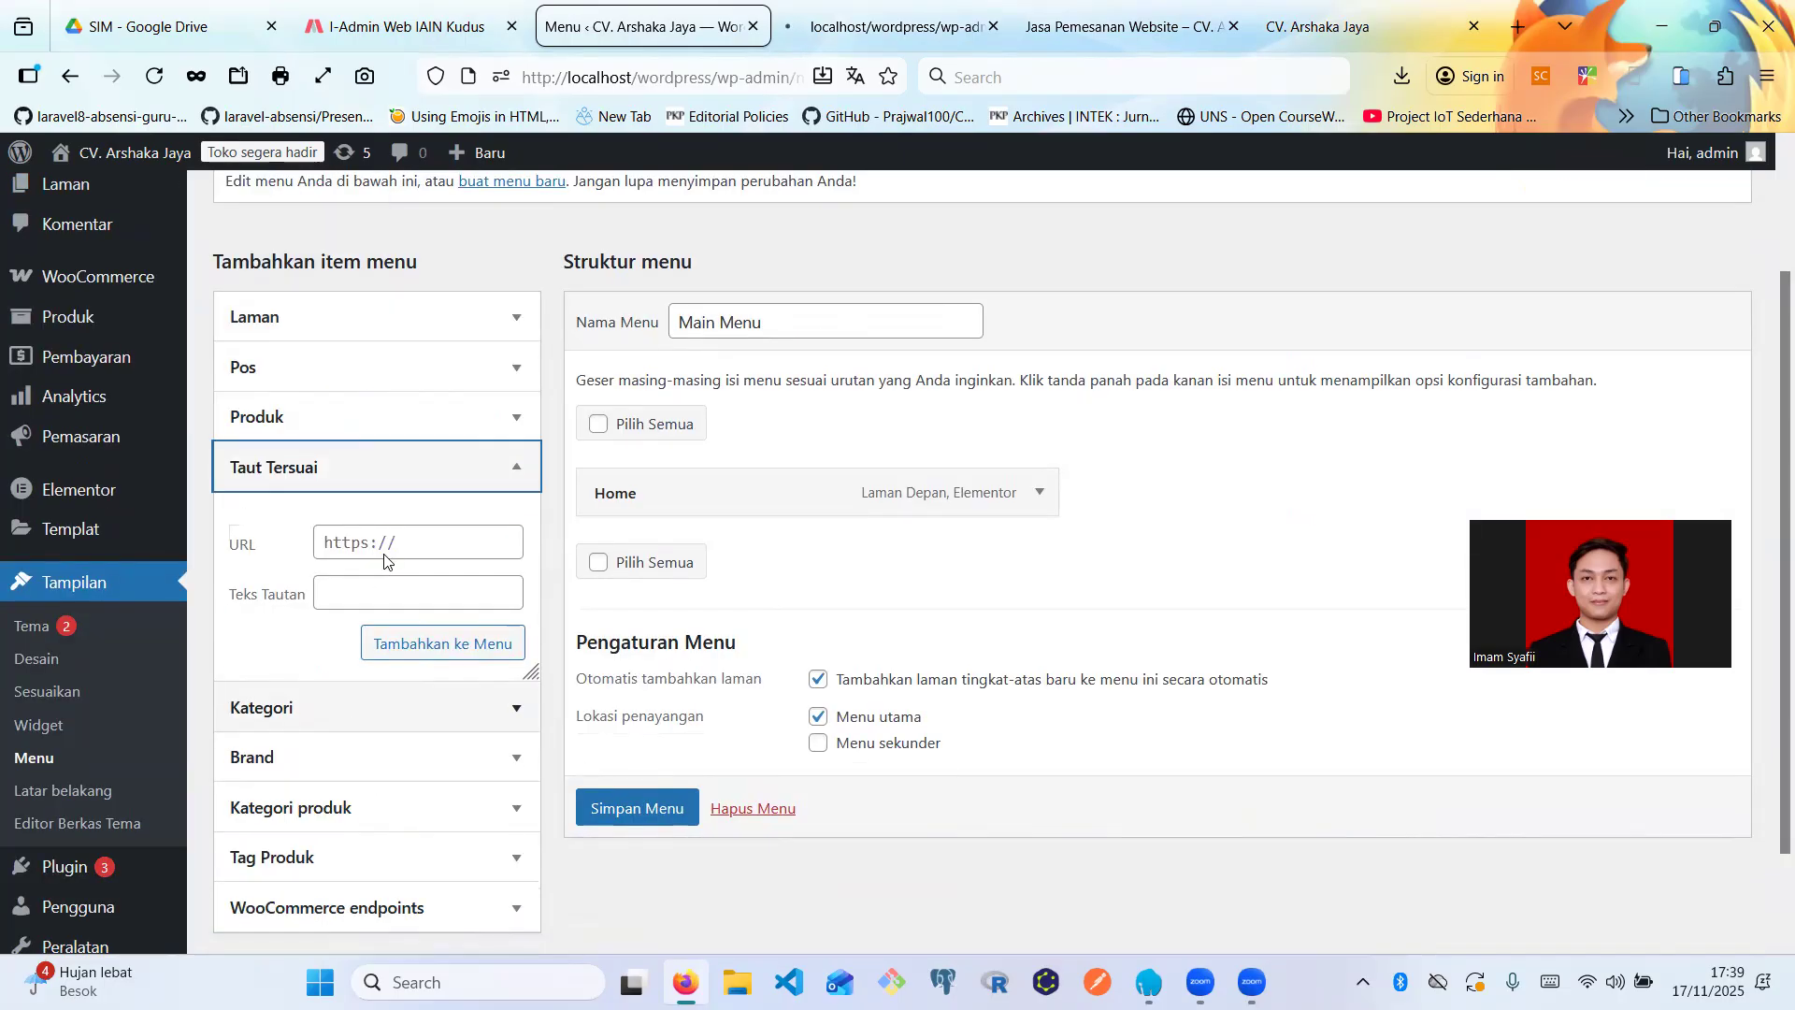
left_click(412, 592)
type("Toko")
left_click(402, 535)
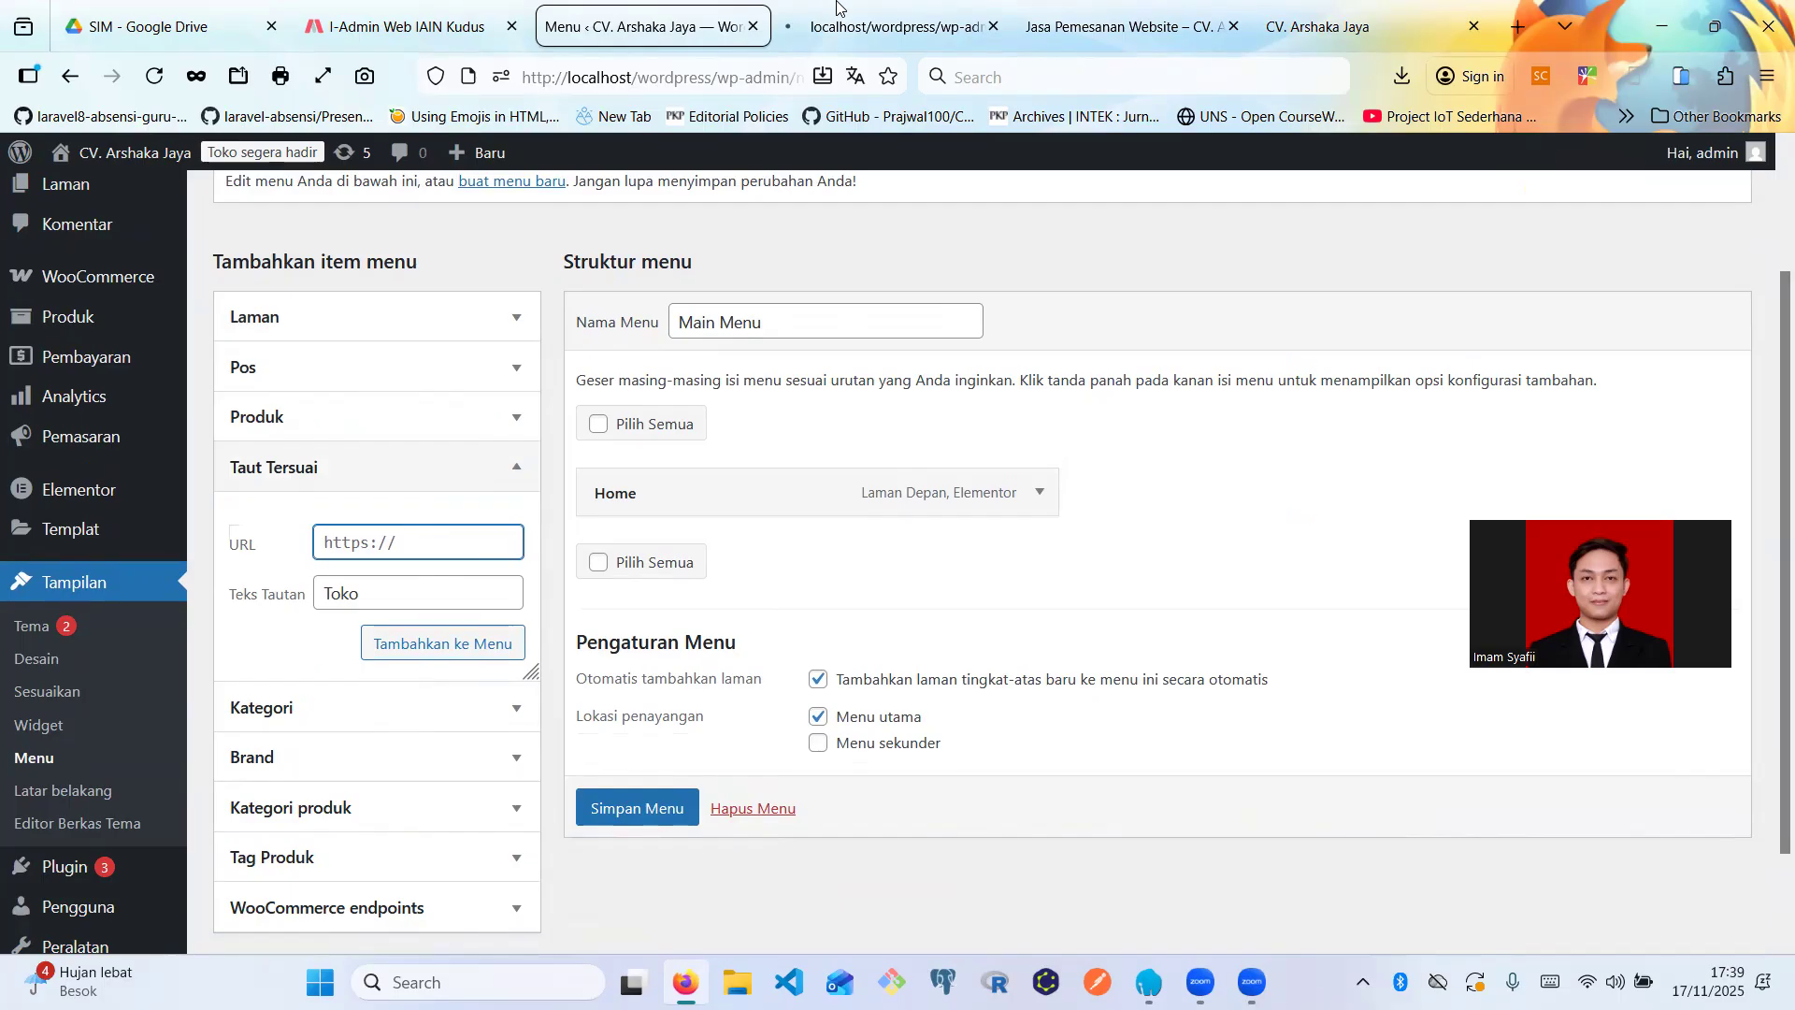
left_click(888, 26)
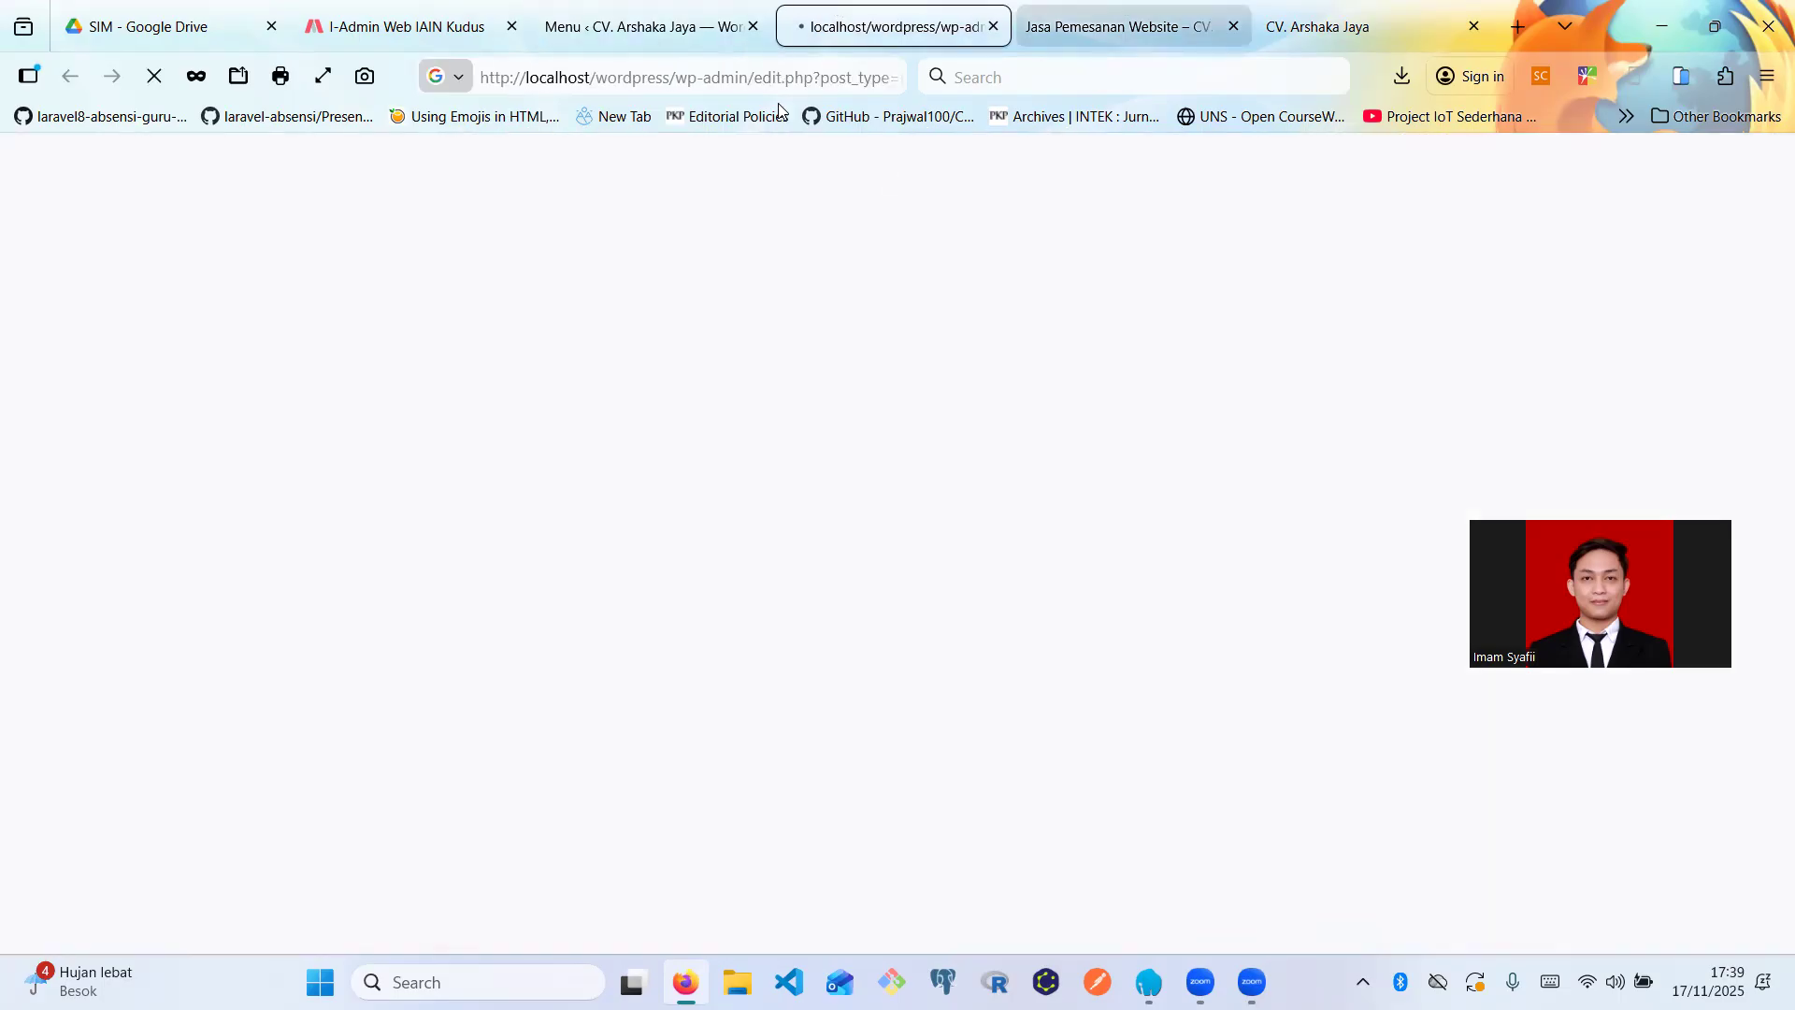
key("ctrl+Tab")
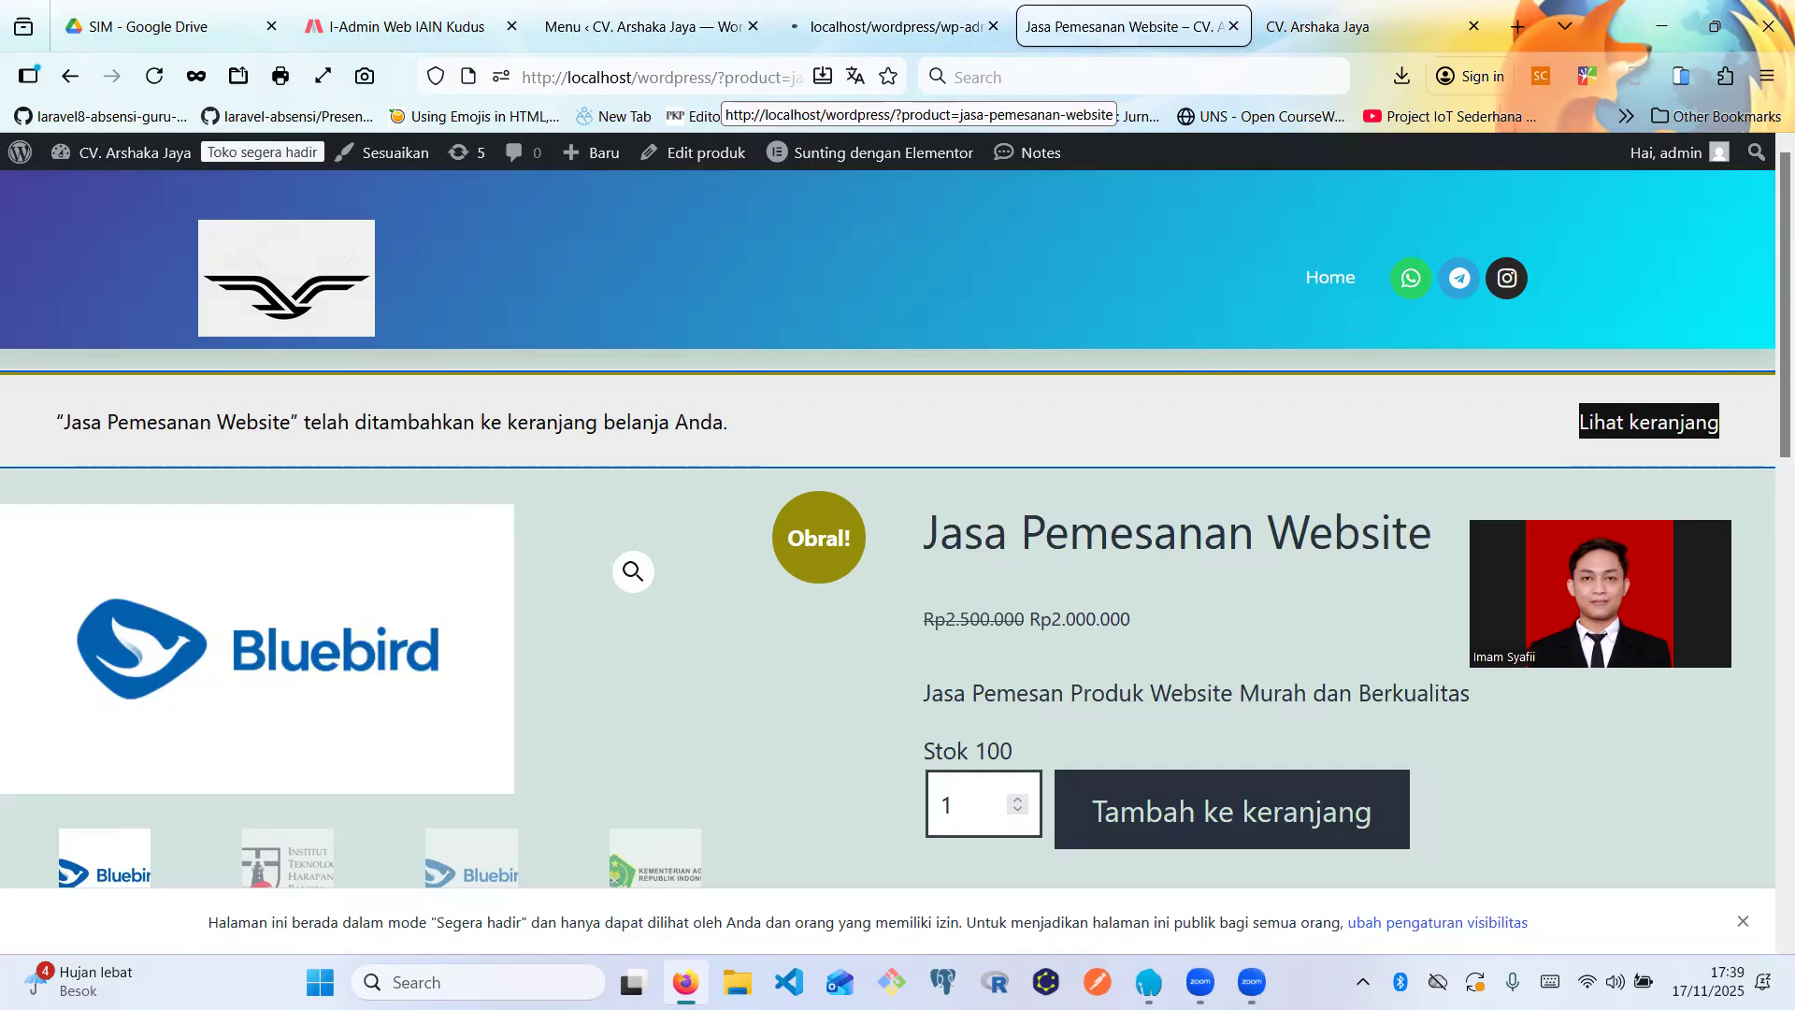
key("ctrl+l")
type("http://localhost/wordpress/shop")
key("Return")
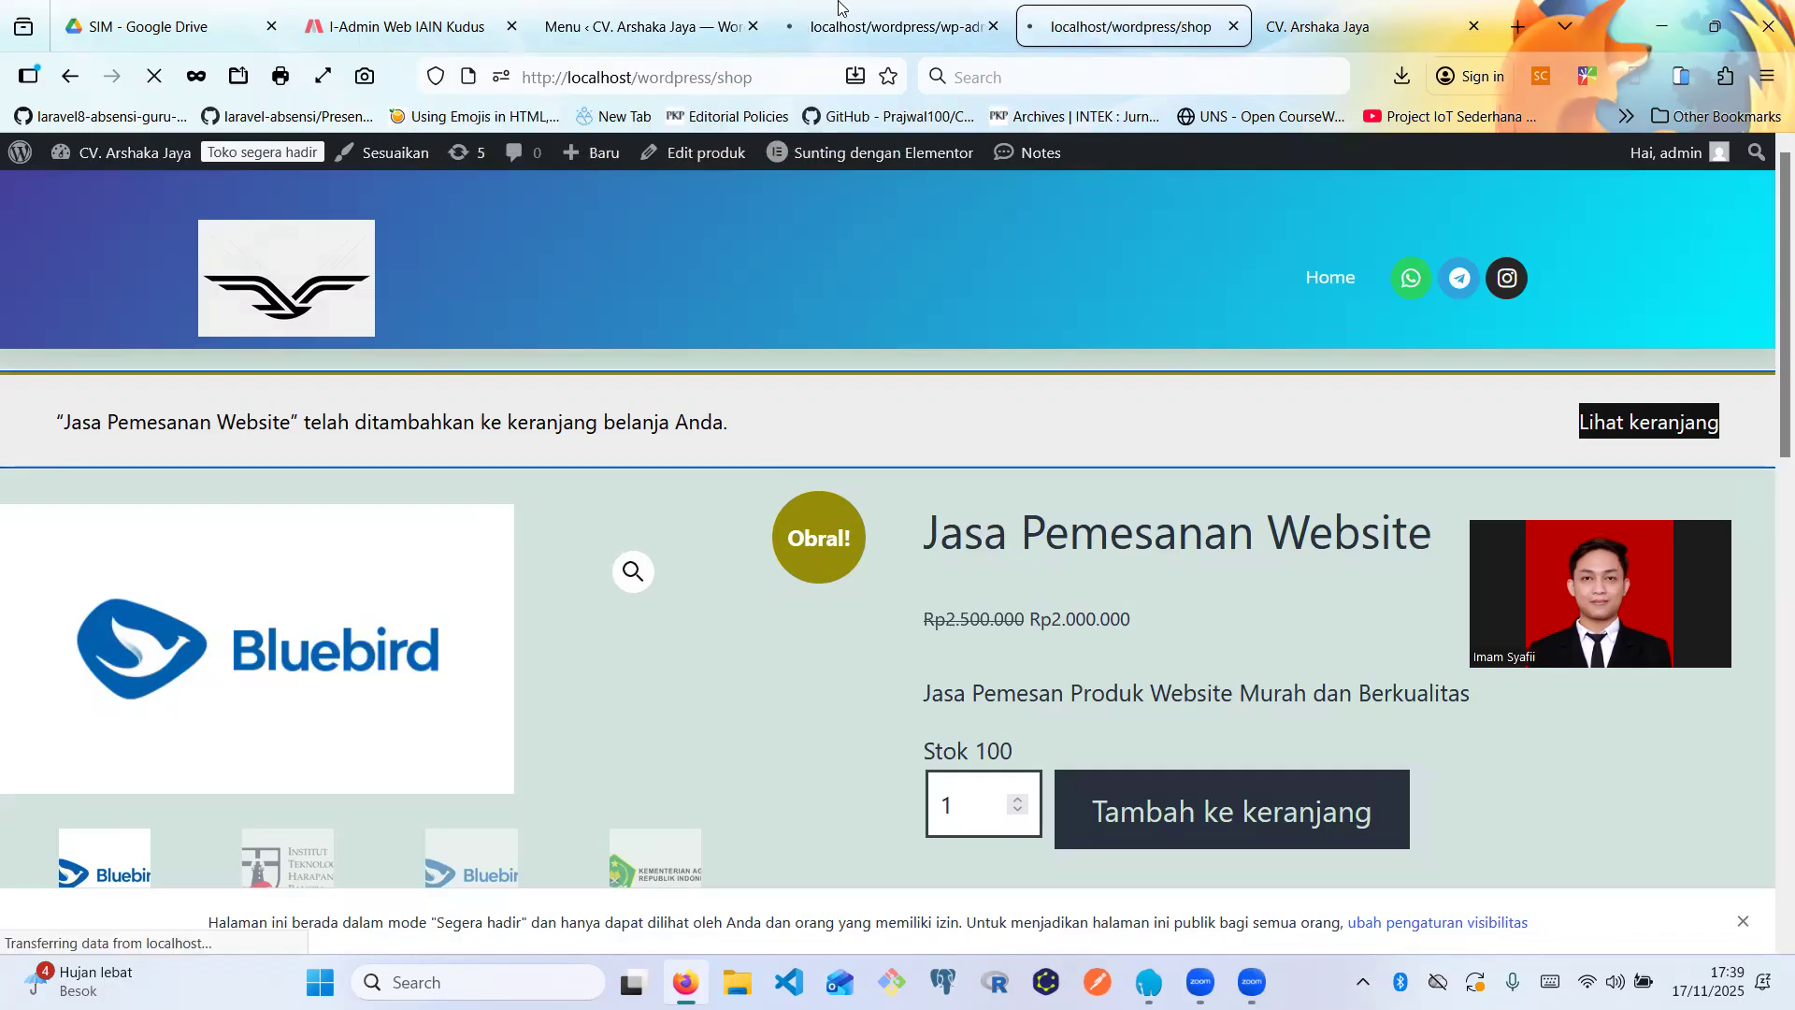
- Look for the shop page among the menu editor's Laman items and in the page list's trash, and recheck the shop address
key("ctrl+shift+Tab")
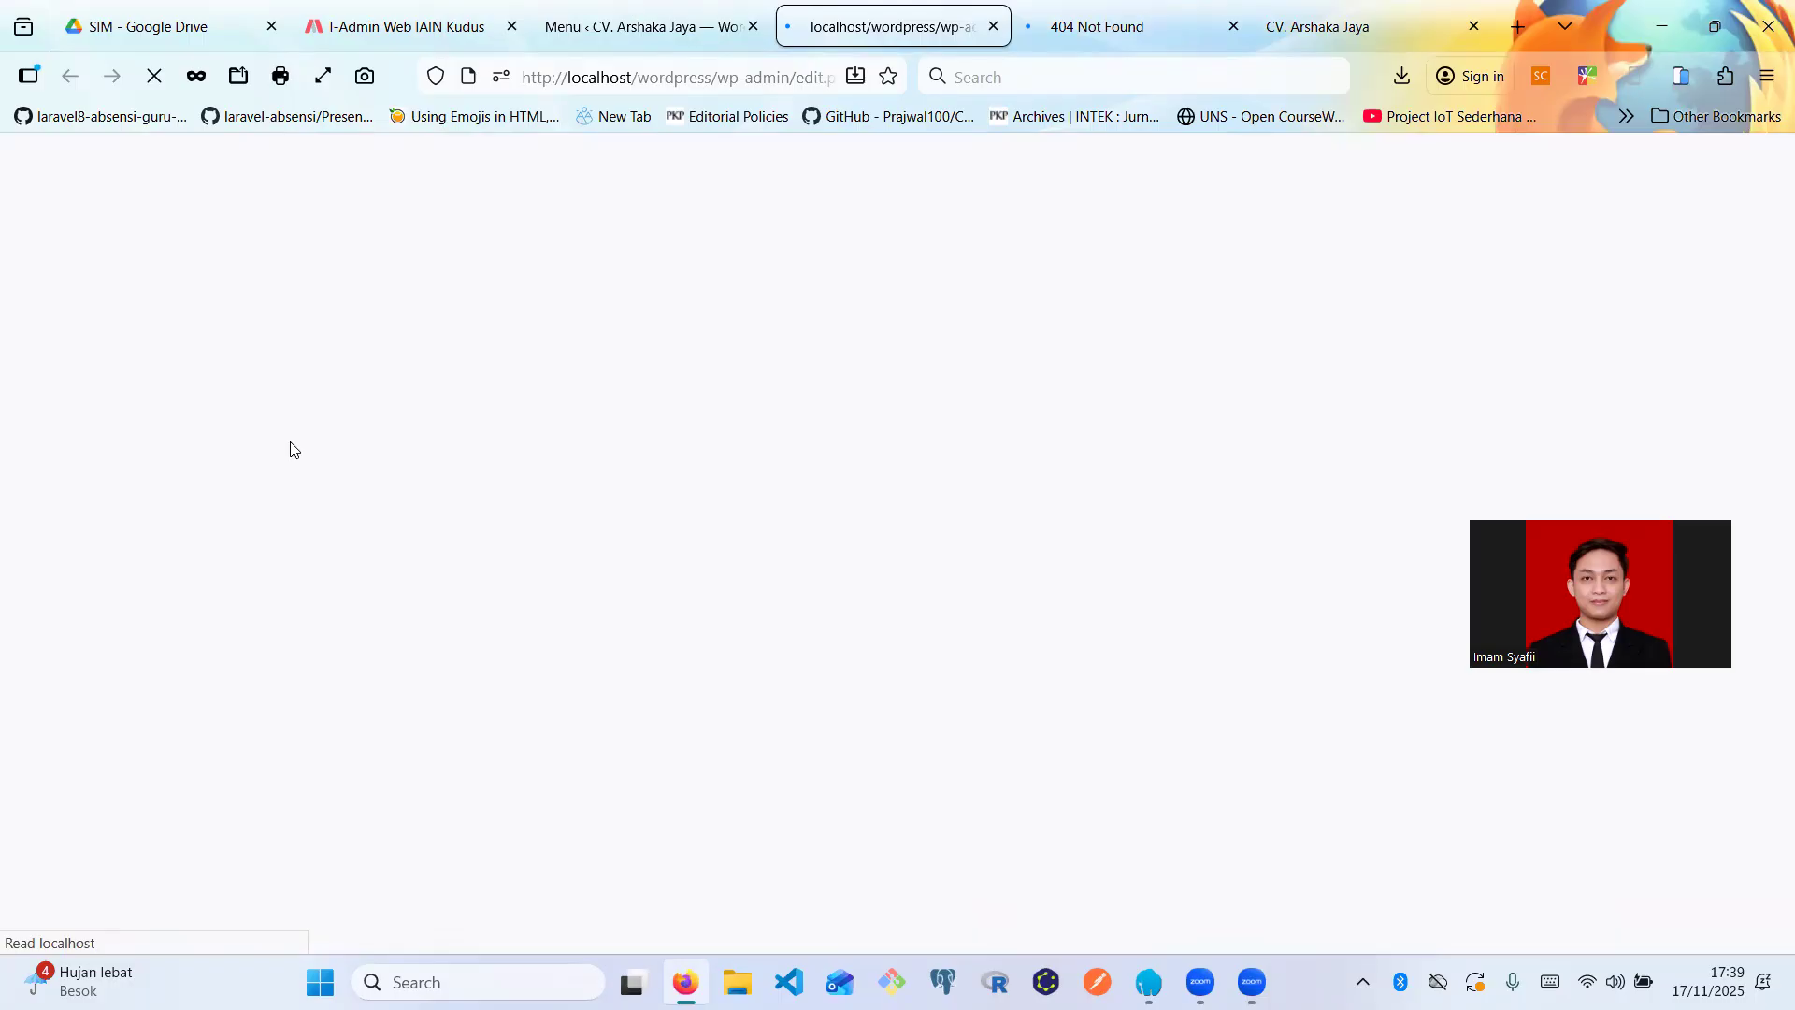
key("ctrl+shift+Tab")
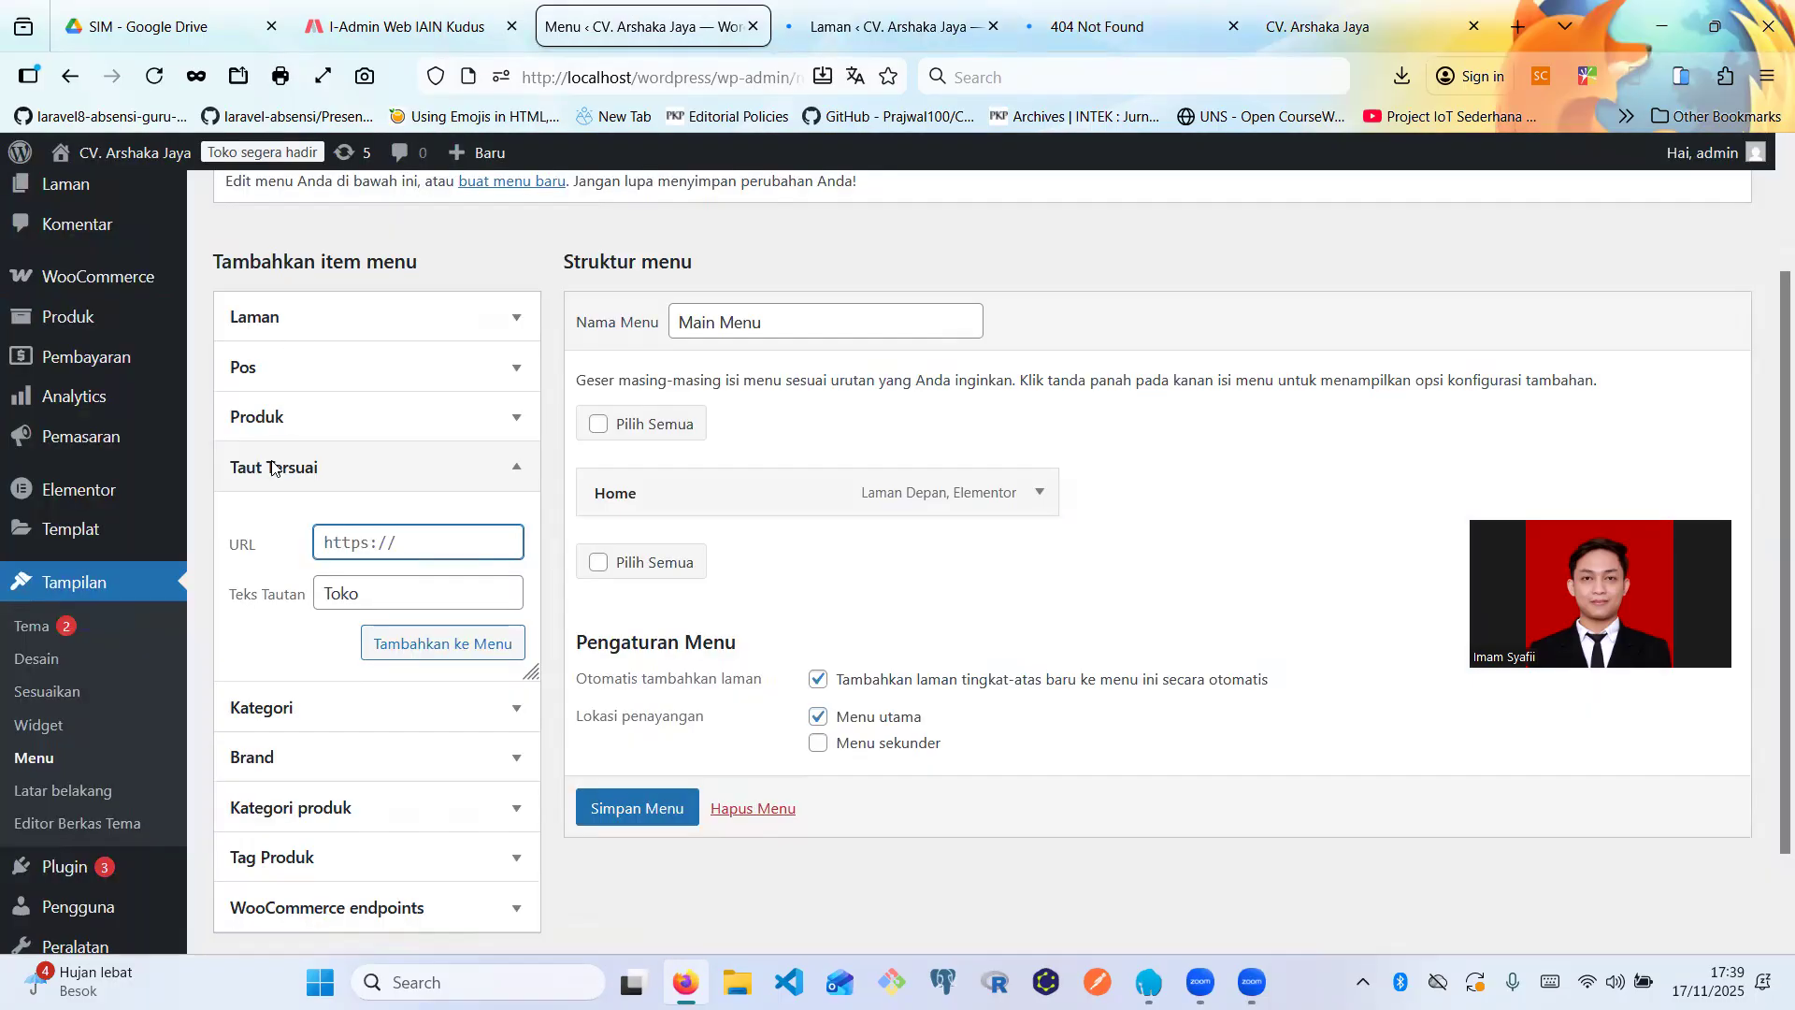
key("Return")
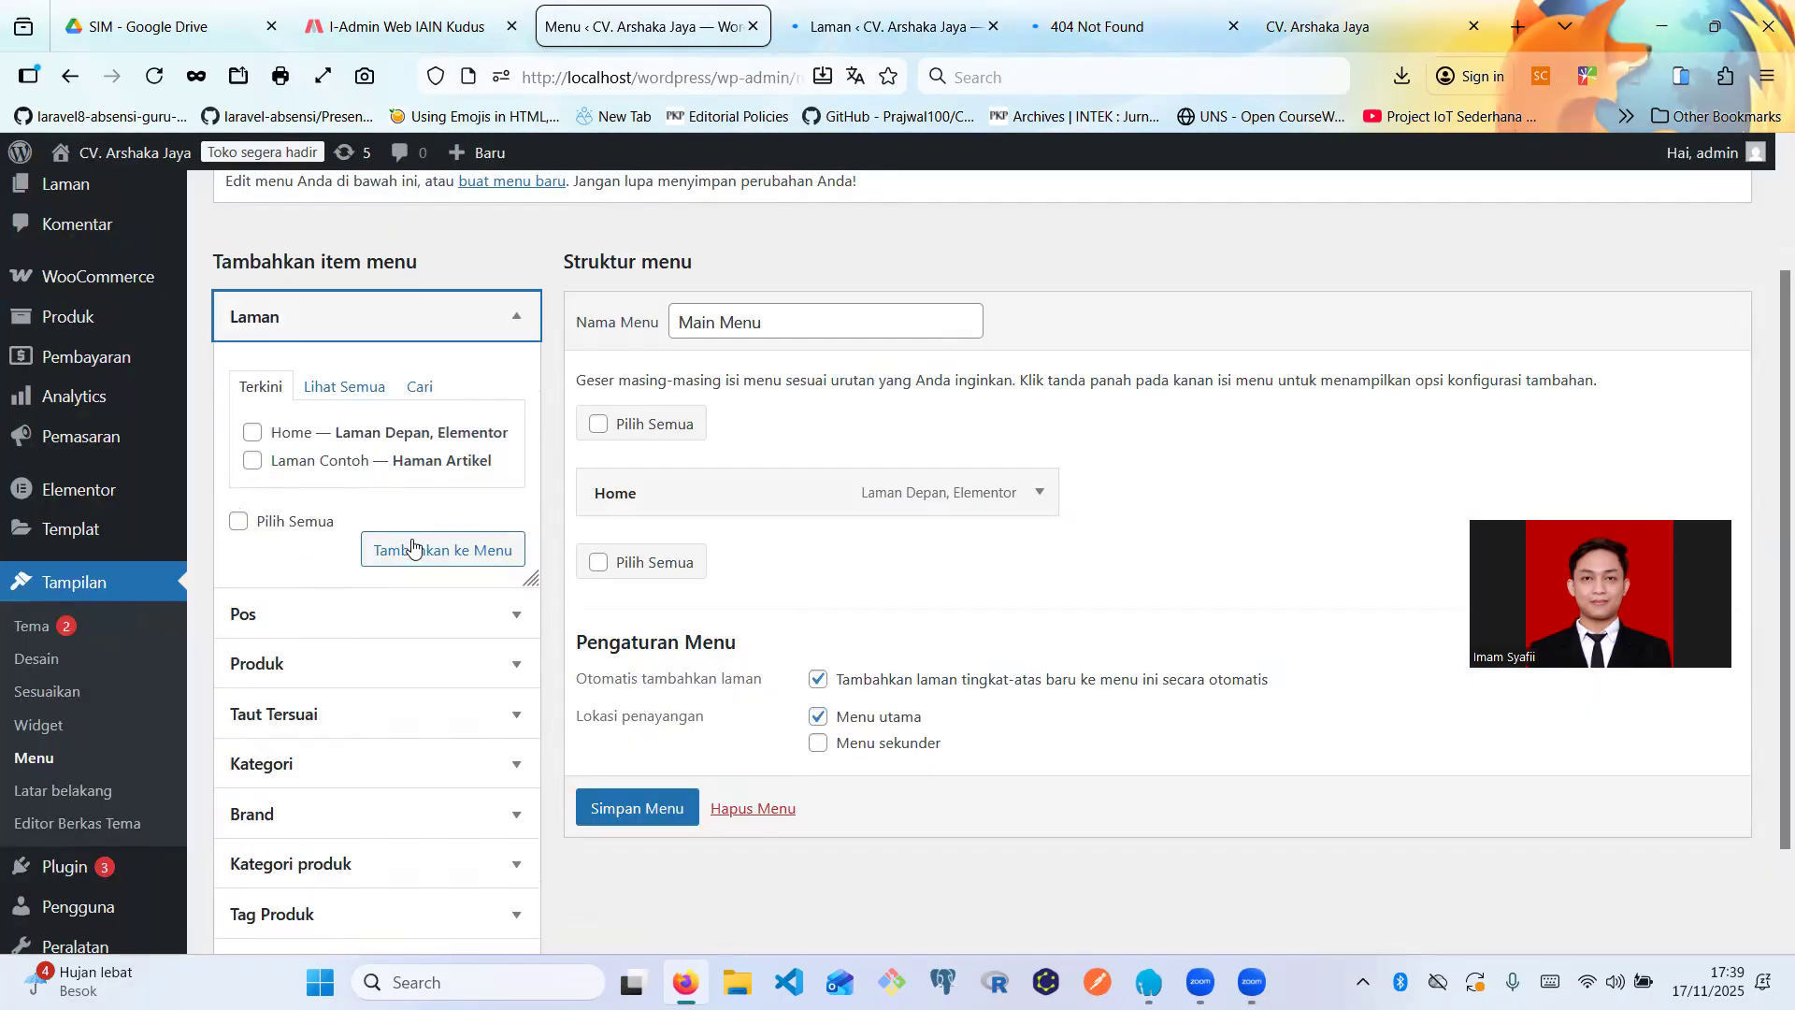
left_click(908, 5)
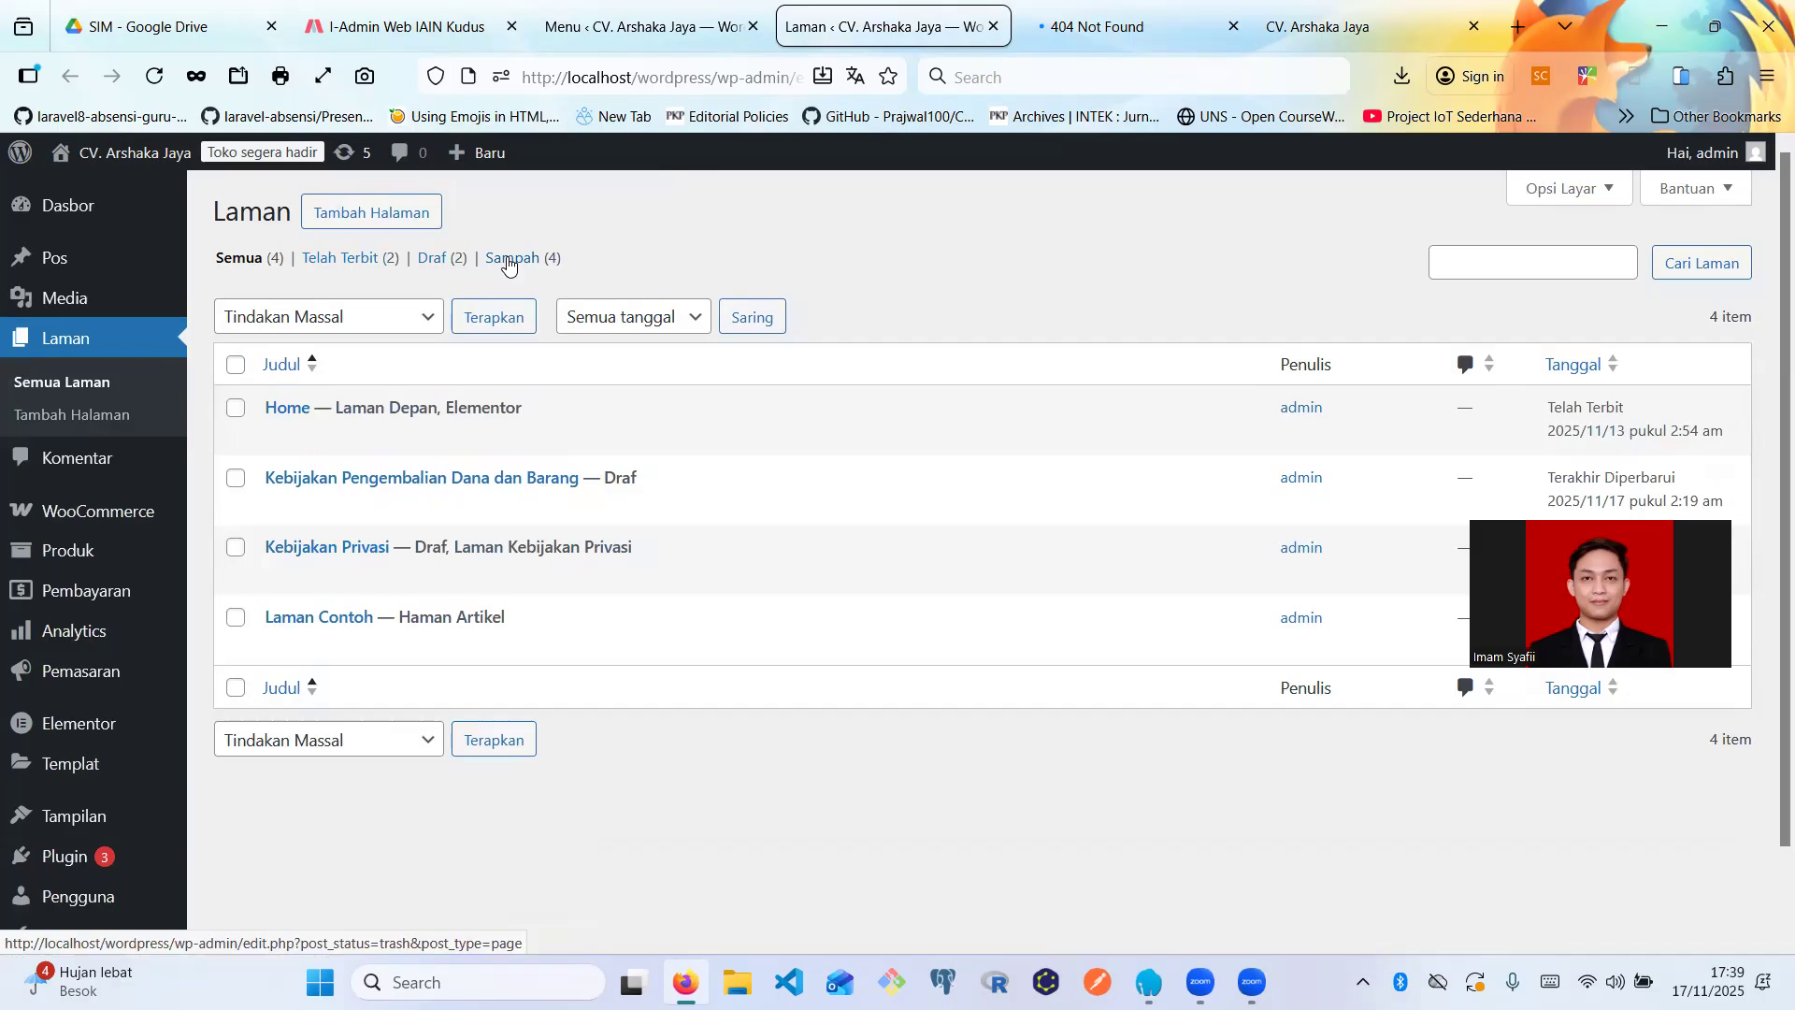
left_click(509, 266)
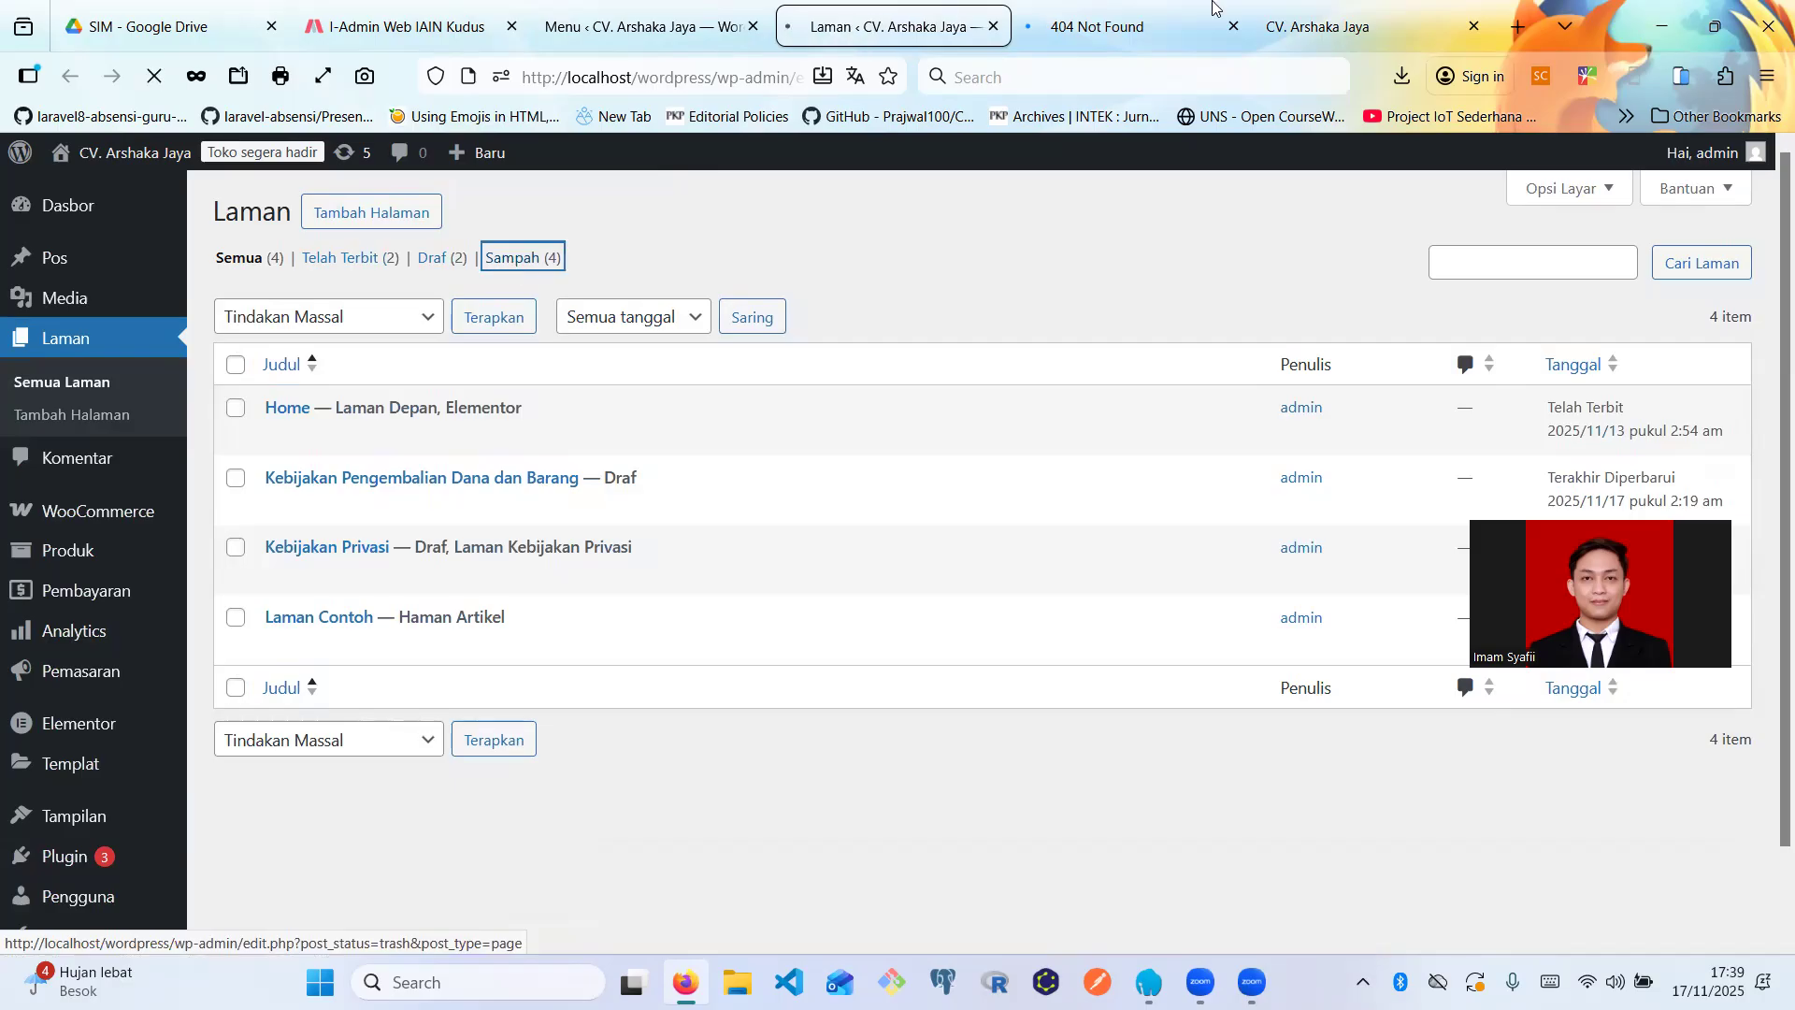
left_click(1179, 26)
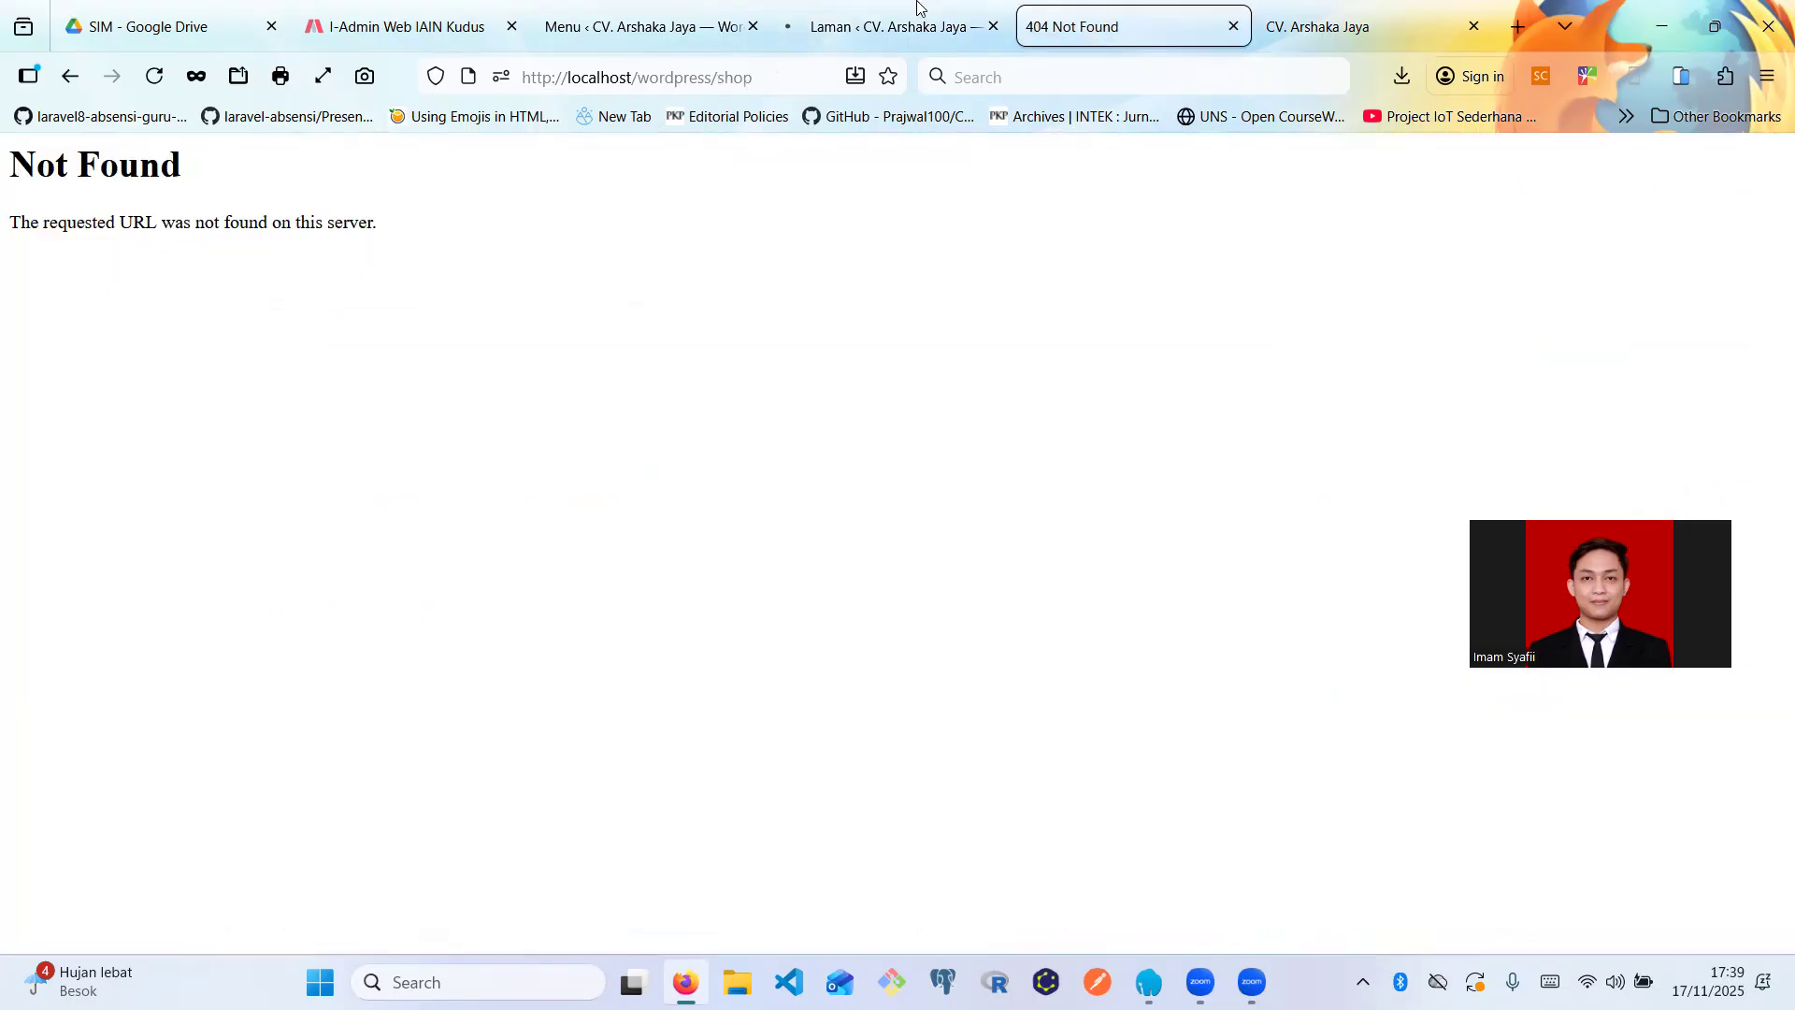
- Close the Not Found browser tab and return to the menu editor
key("ctrl+w")
left_click(724, 18)
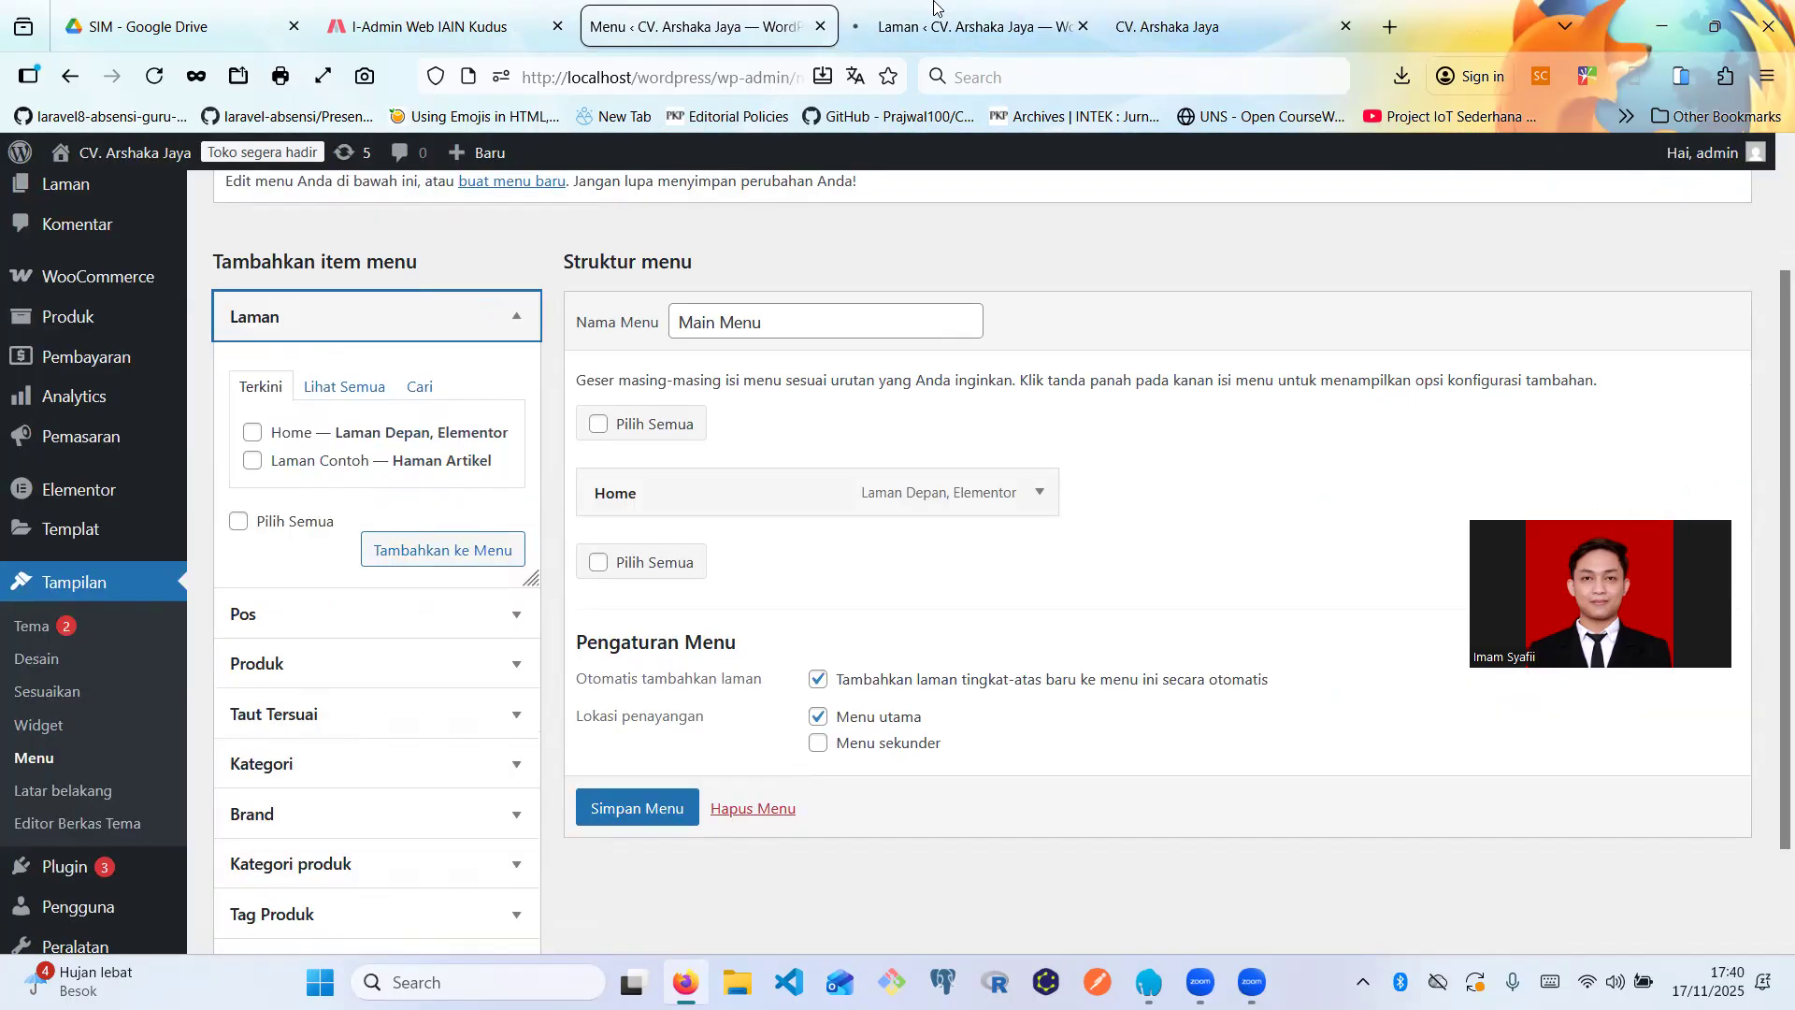
left_click(972, 26)
left_click(701, 26)
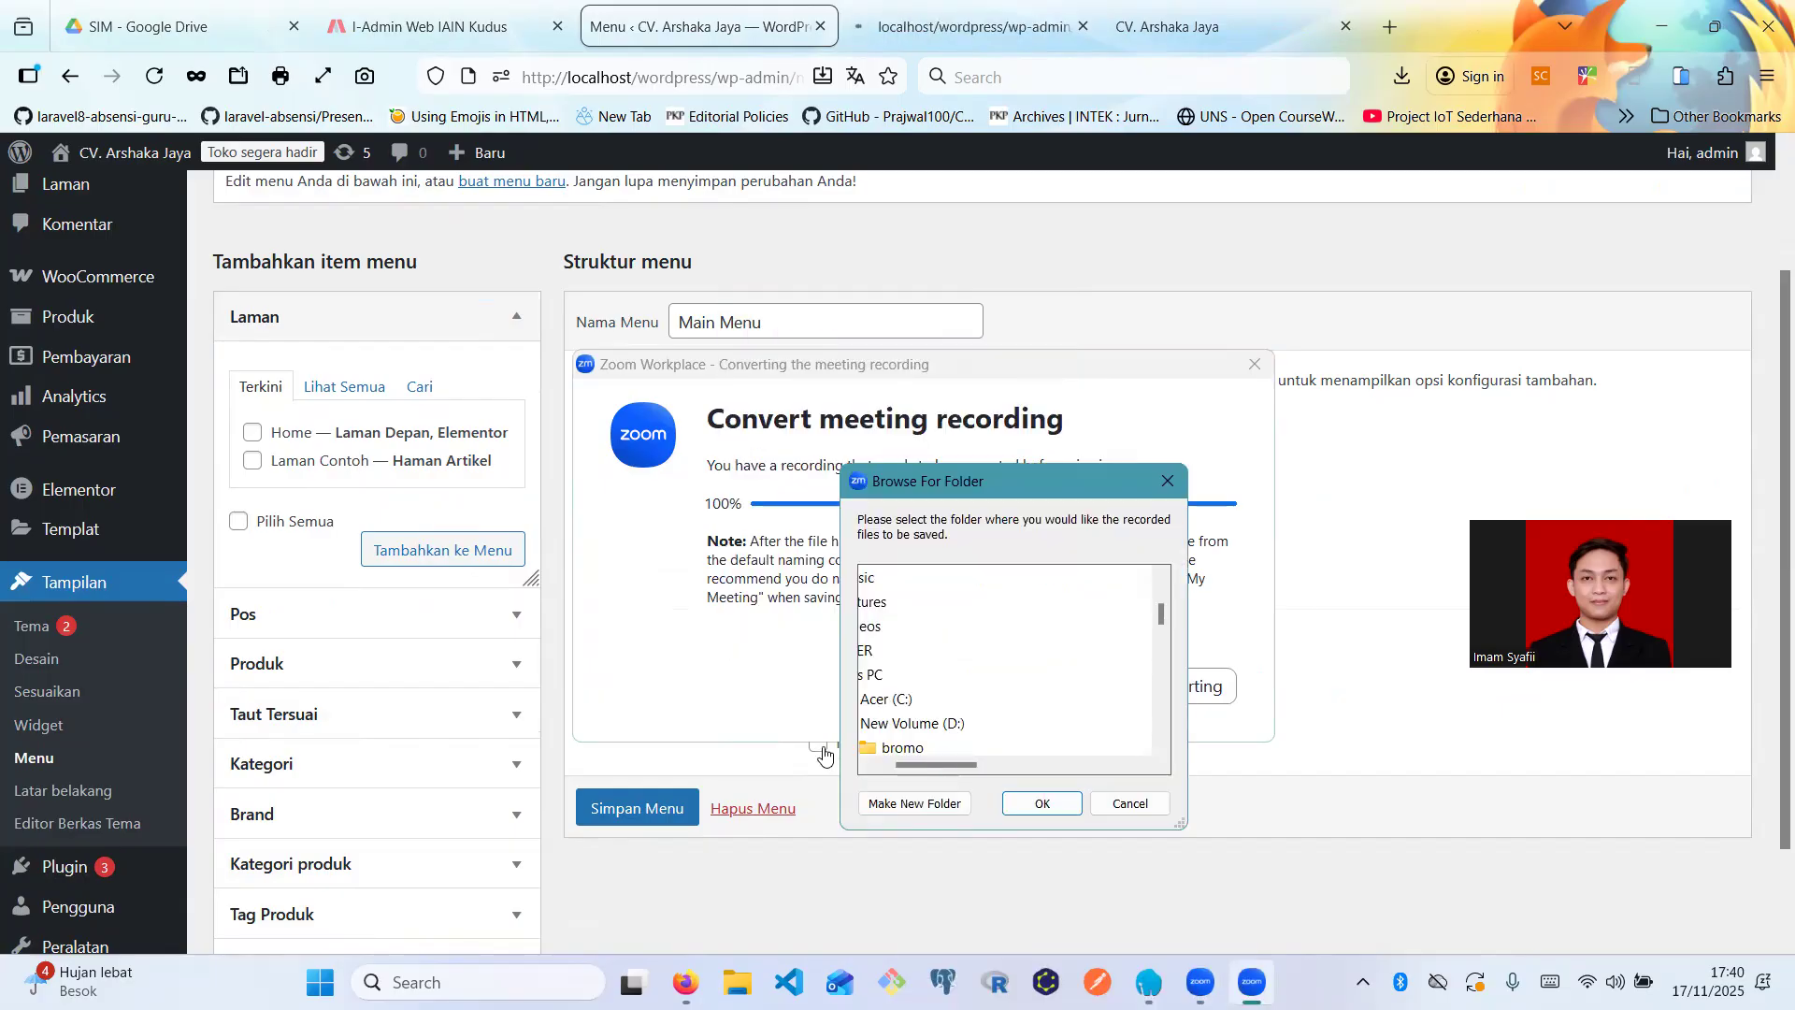
- Confirm the save folder for the converted Zoom meeting recording
scroll(946, 689, "down", 3)
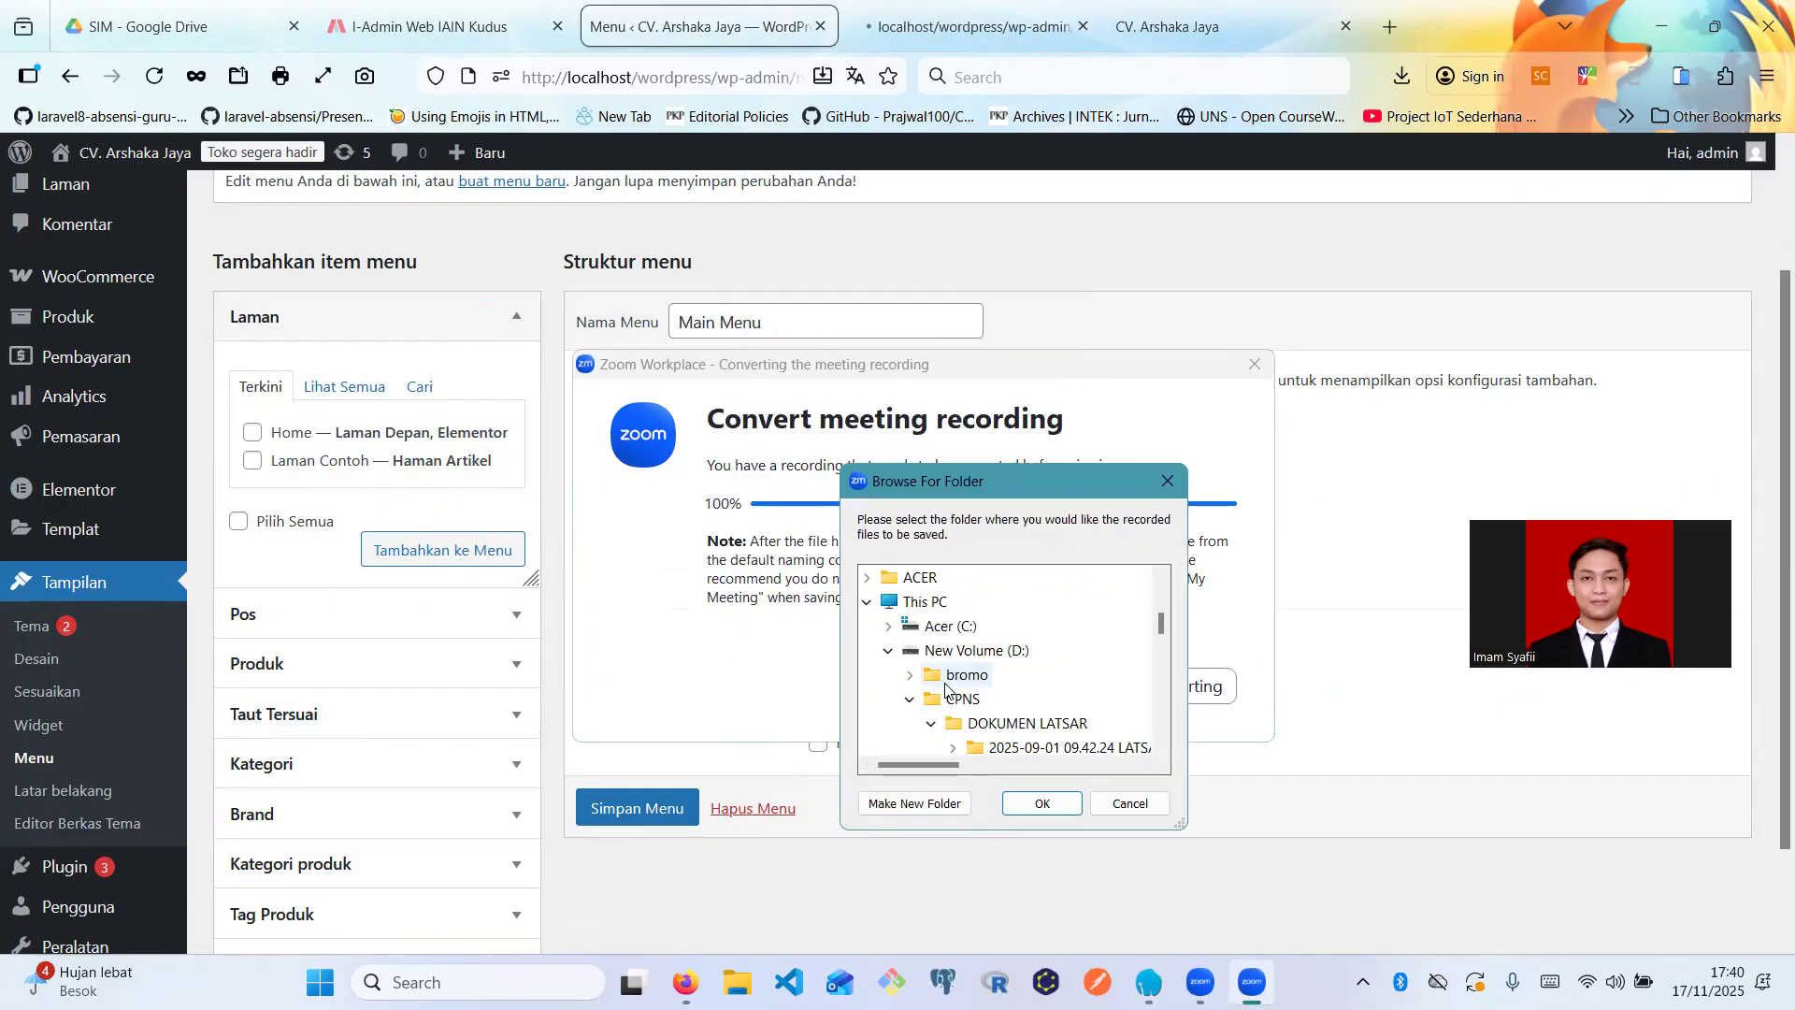
left_click(1028, 806)
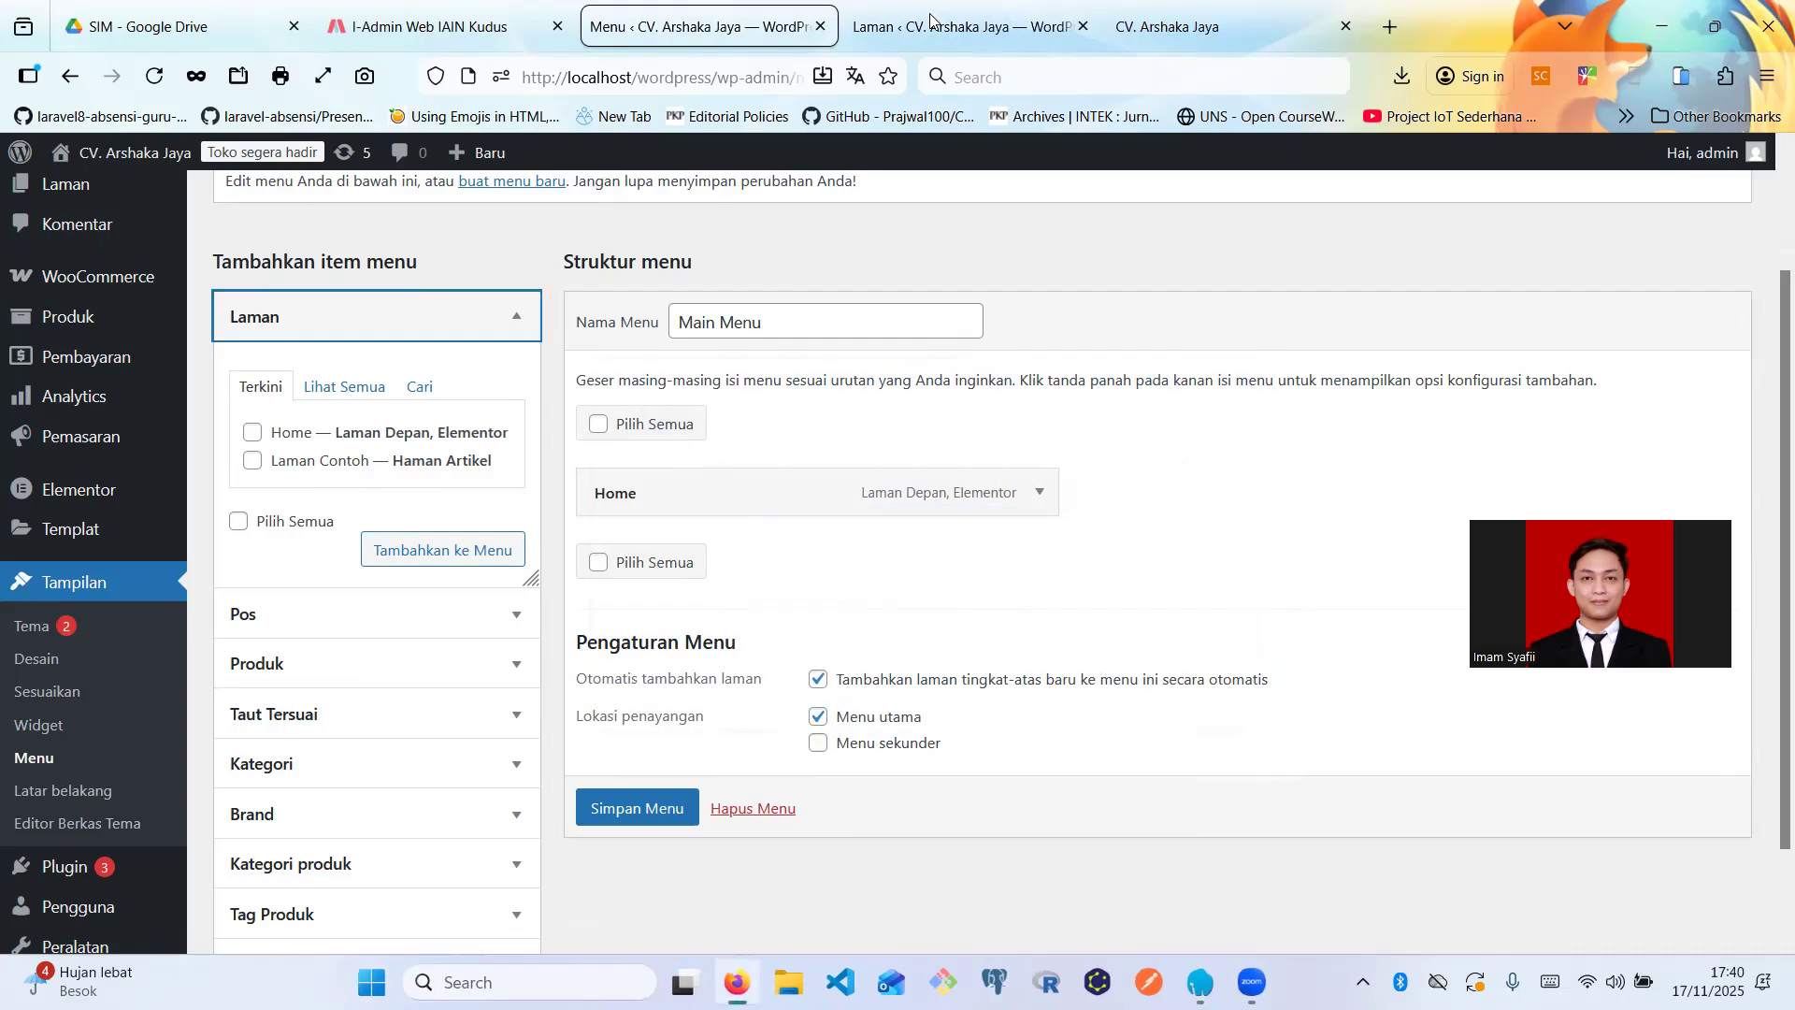
- Restore the Toko page from the trash in the Laman page list
key("ctrl+Tab")
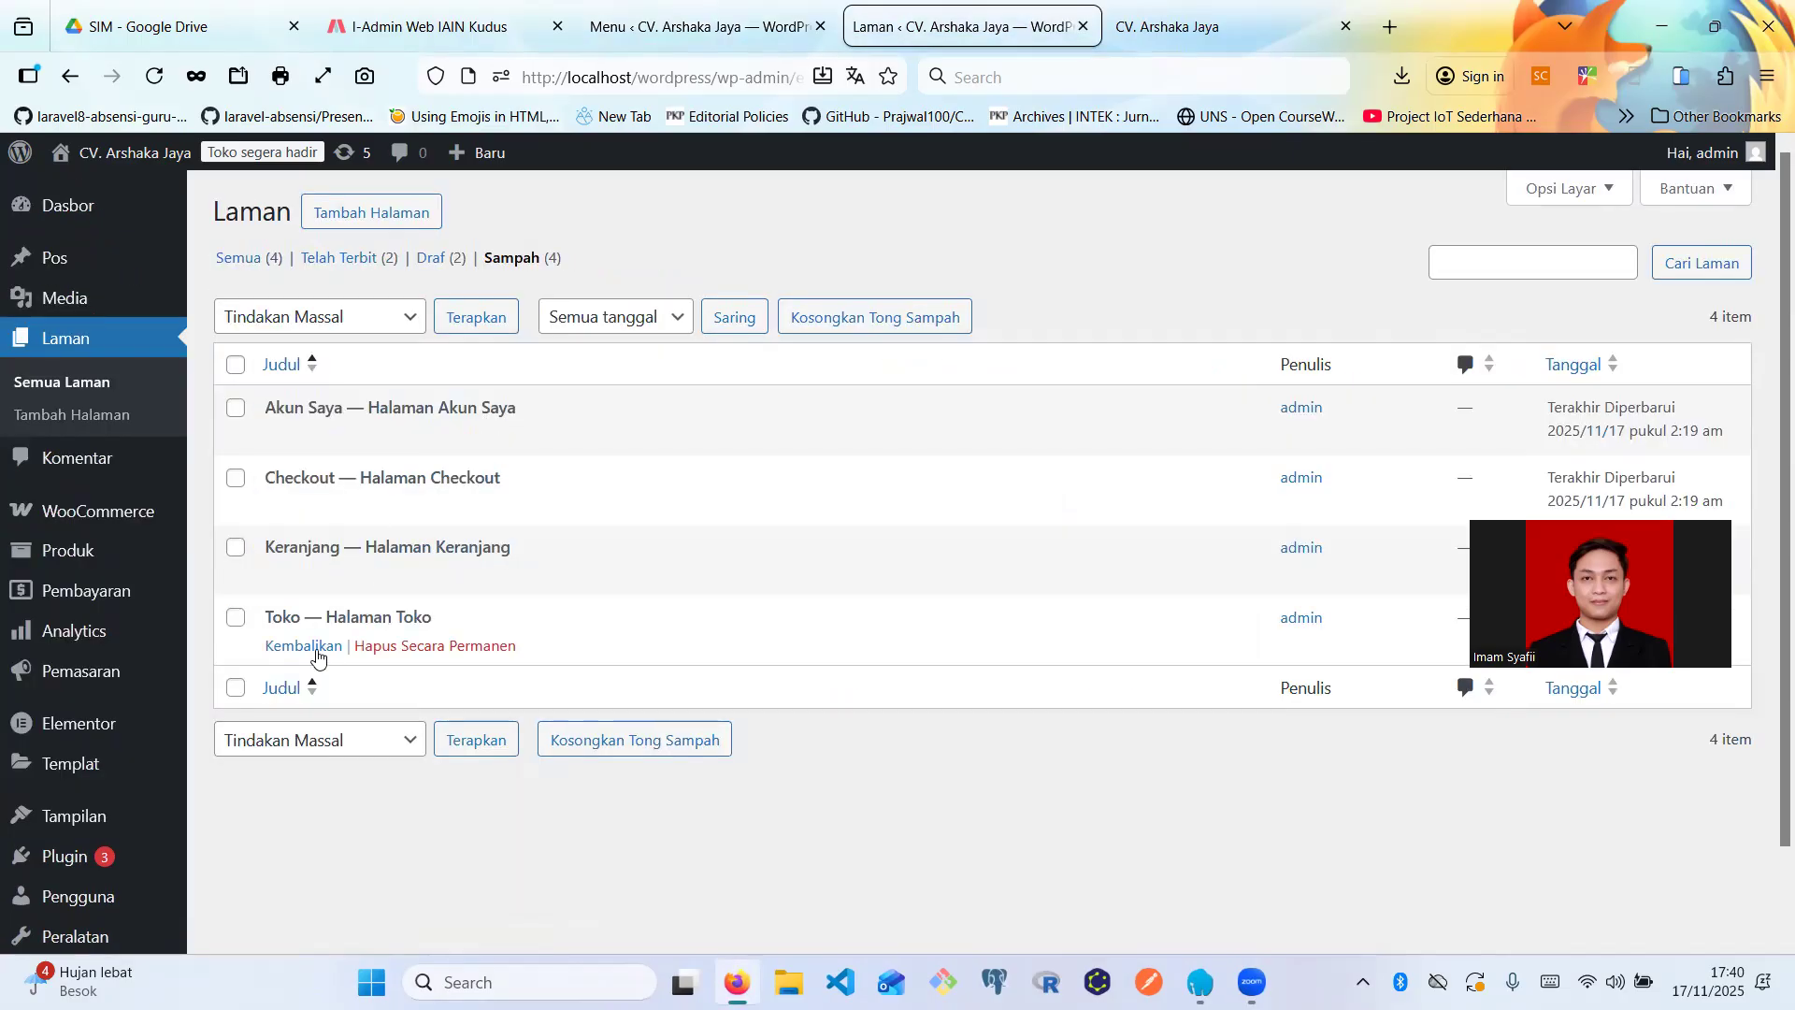
left_click(318, 657)
mouse_move(326, 561)
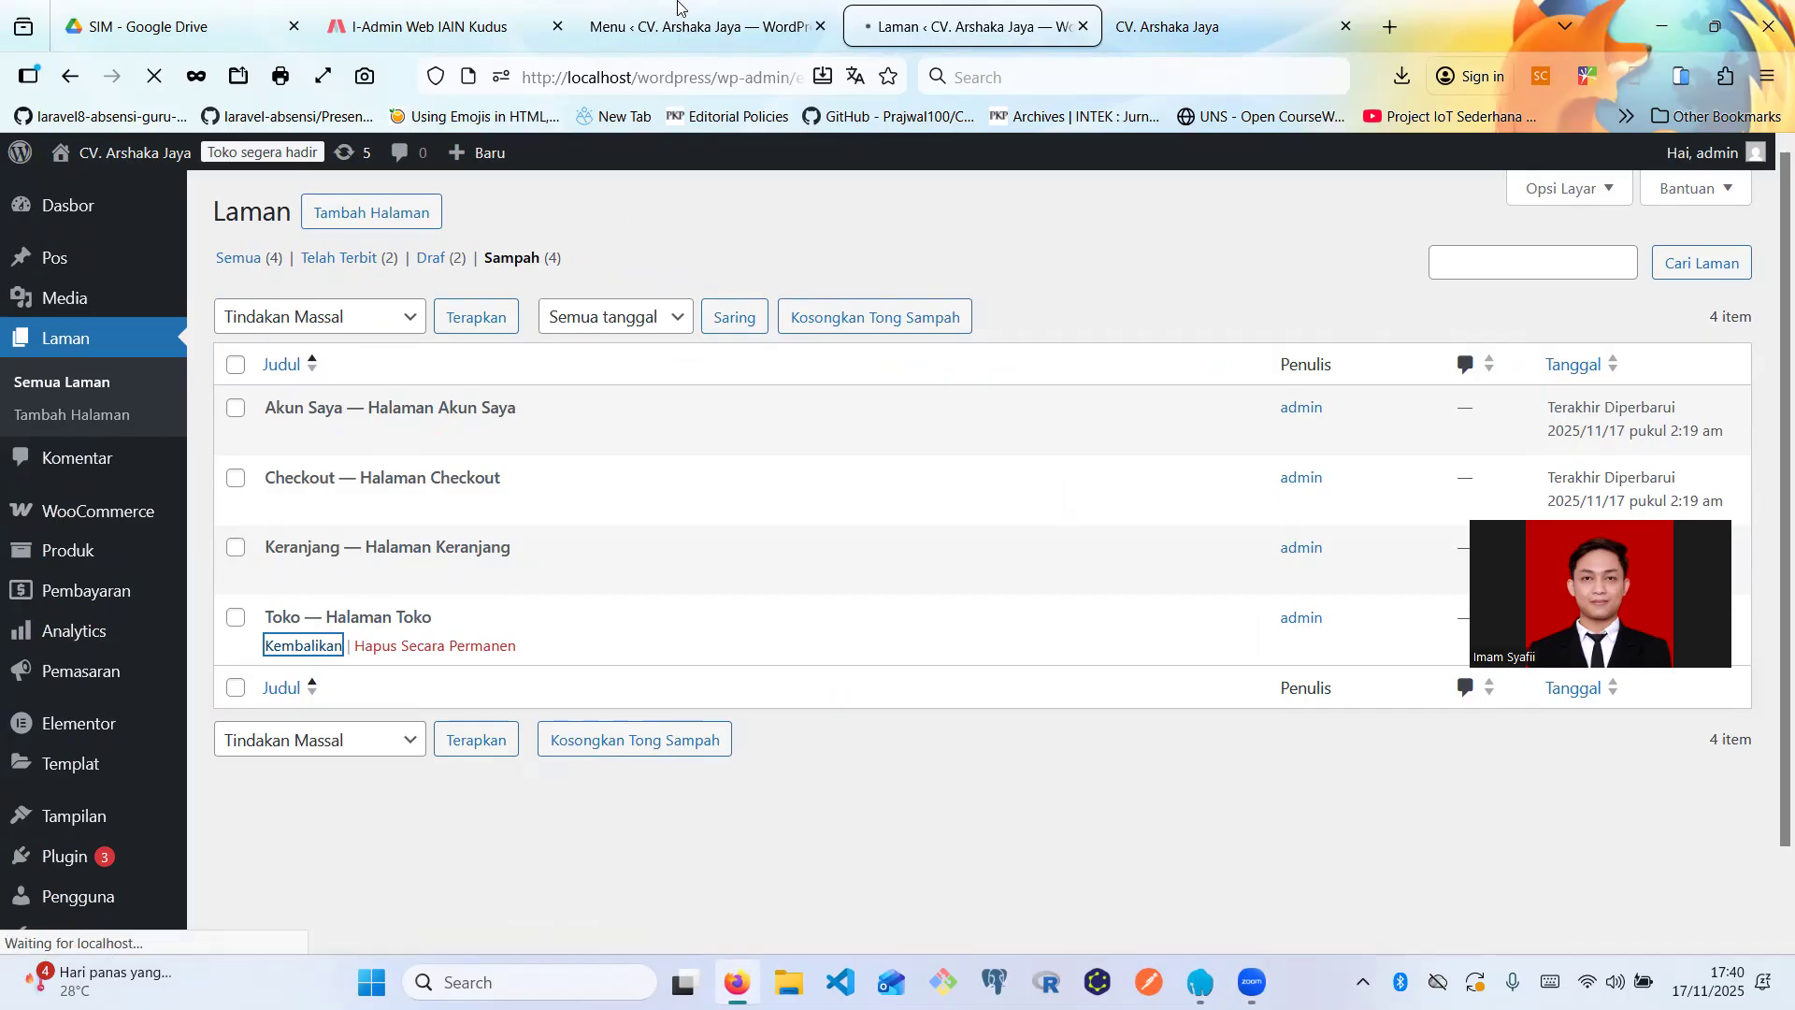
left_click(680, 8)
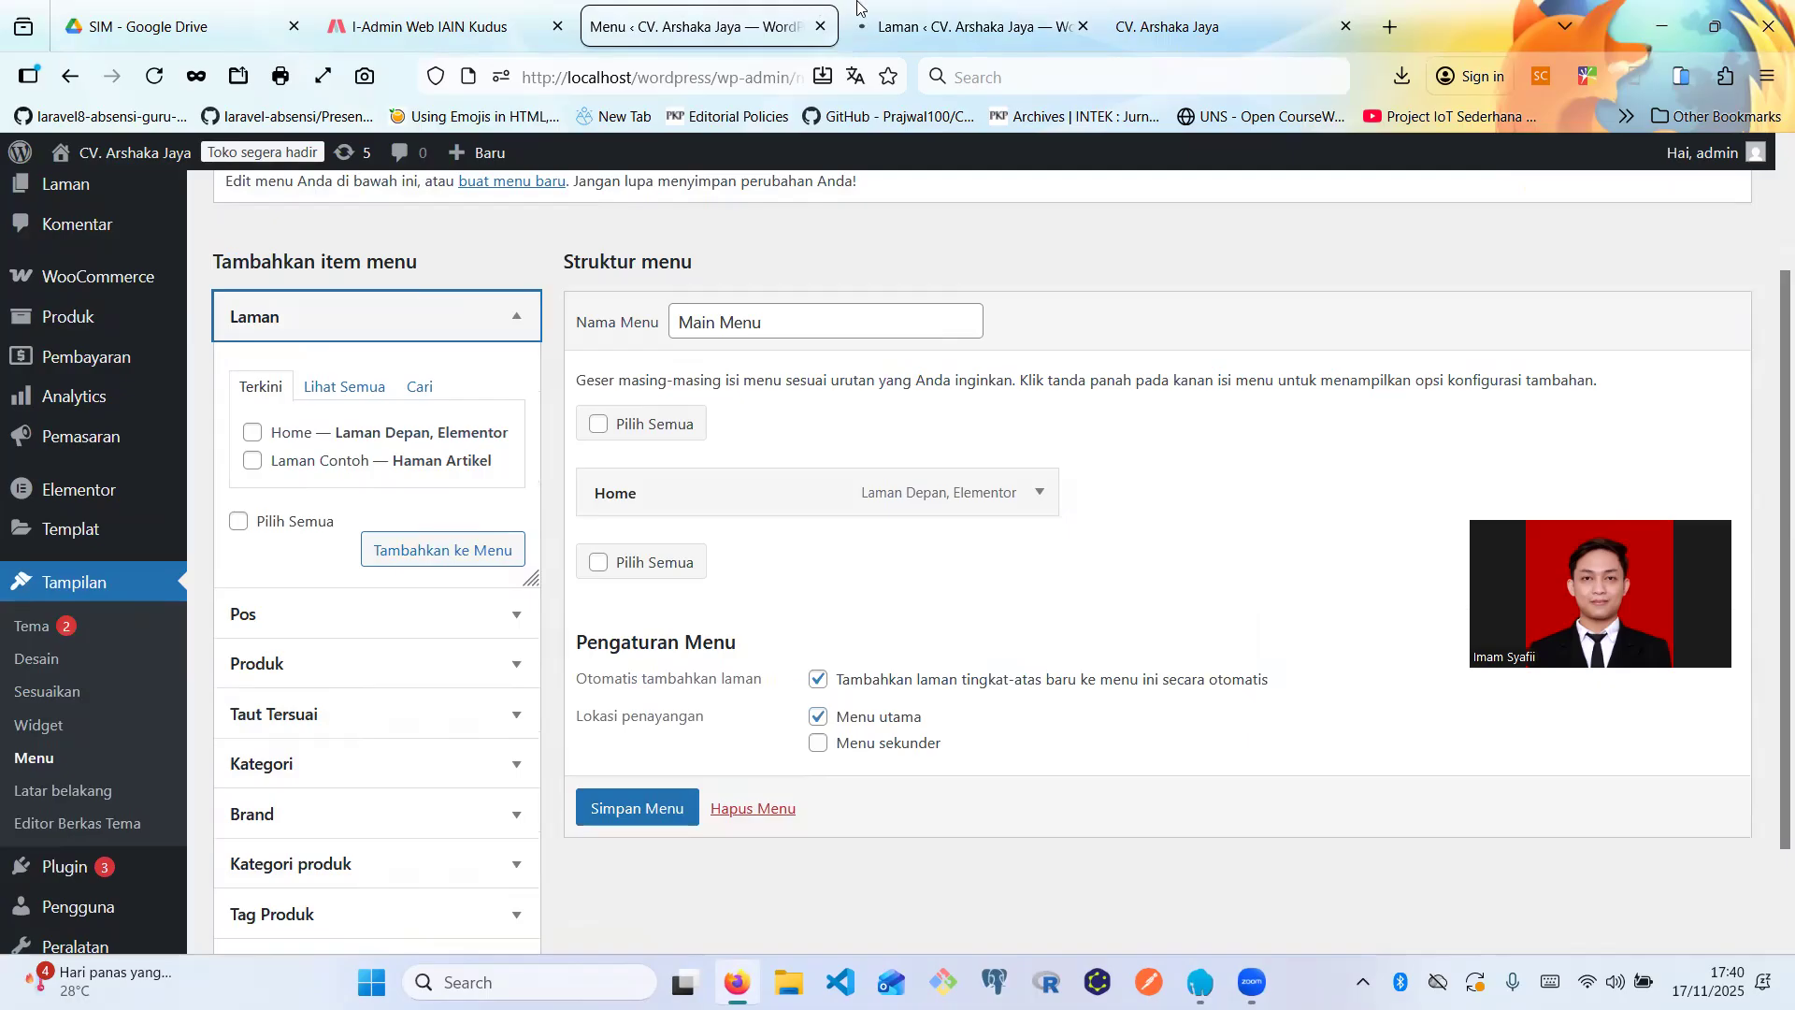
left_click(860, 7)
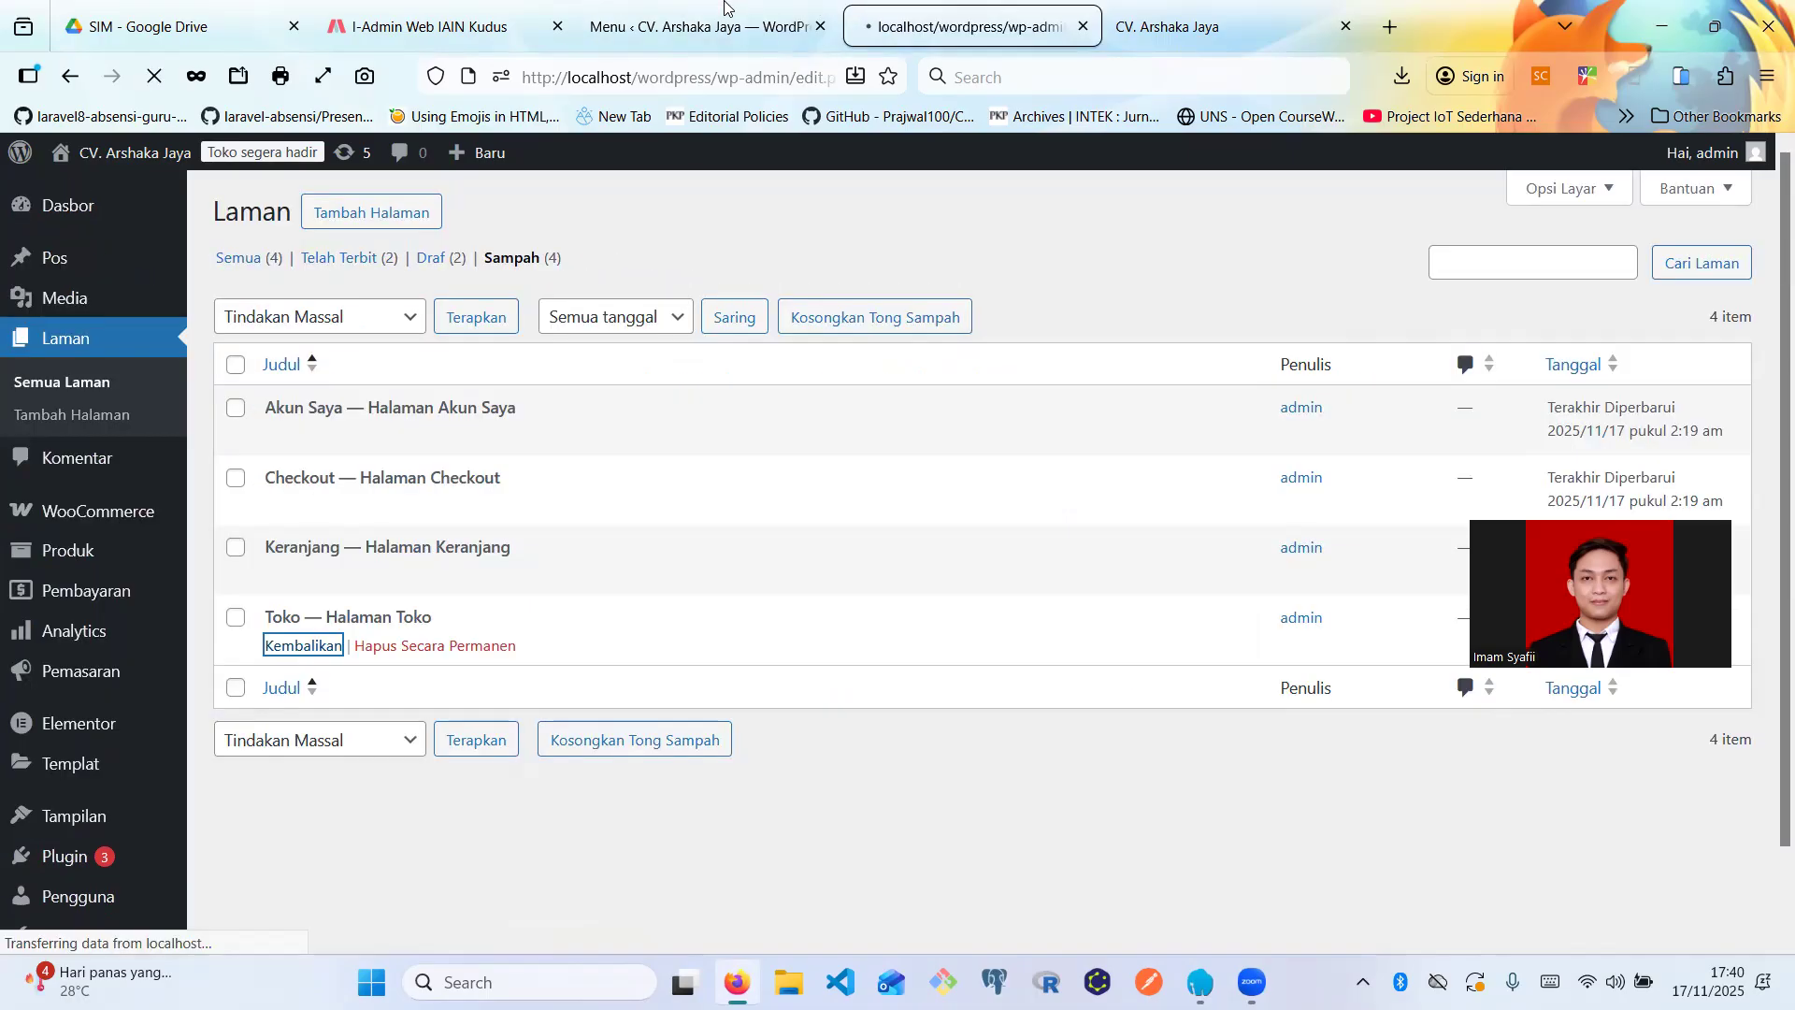
left_click(724, 7)
left_click(932, 8)
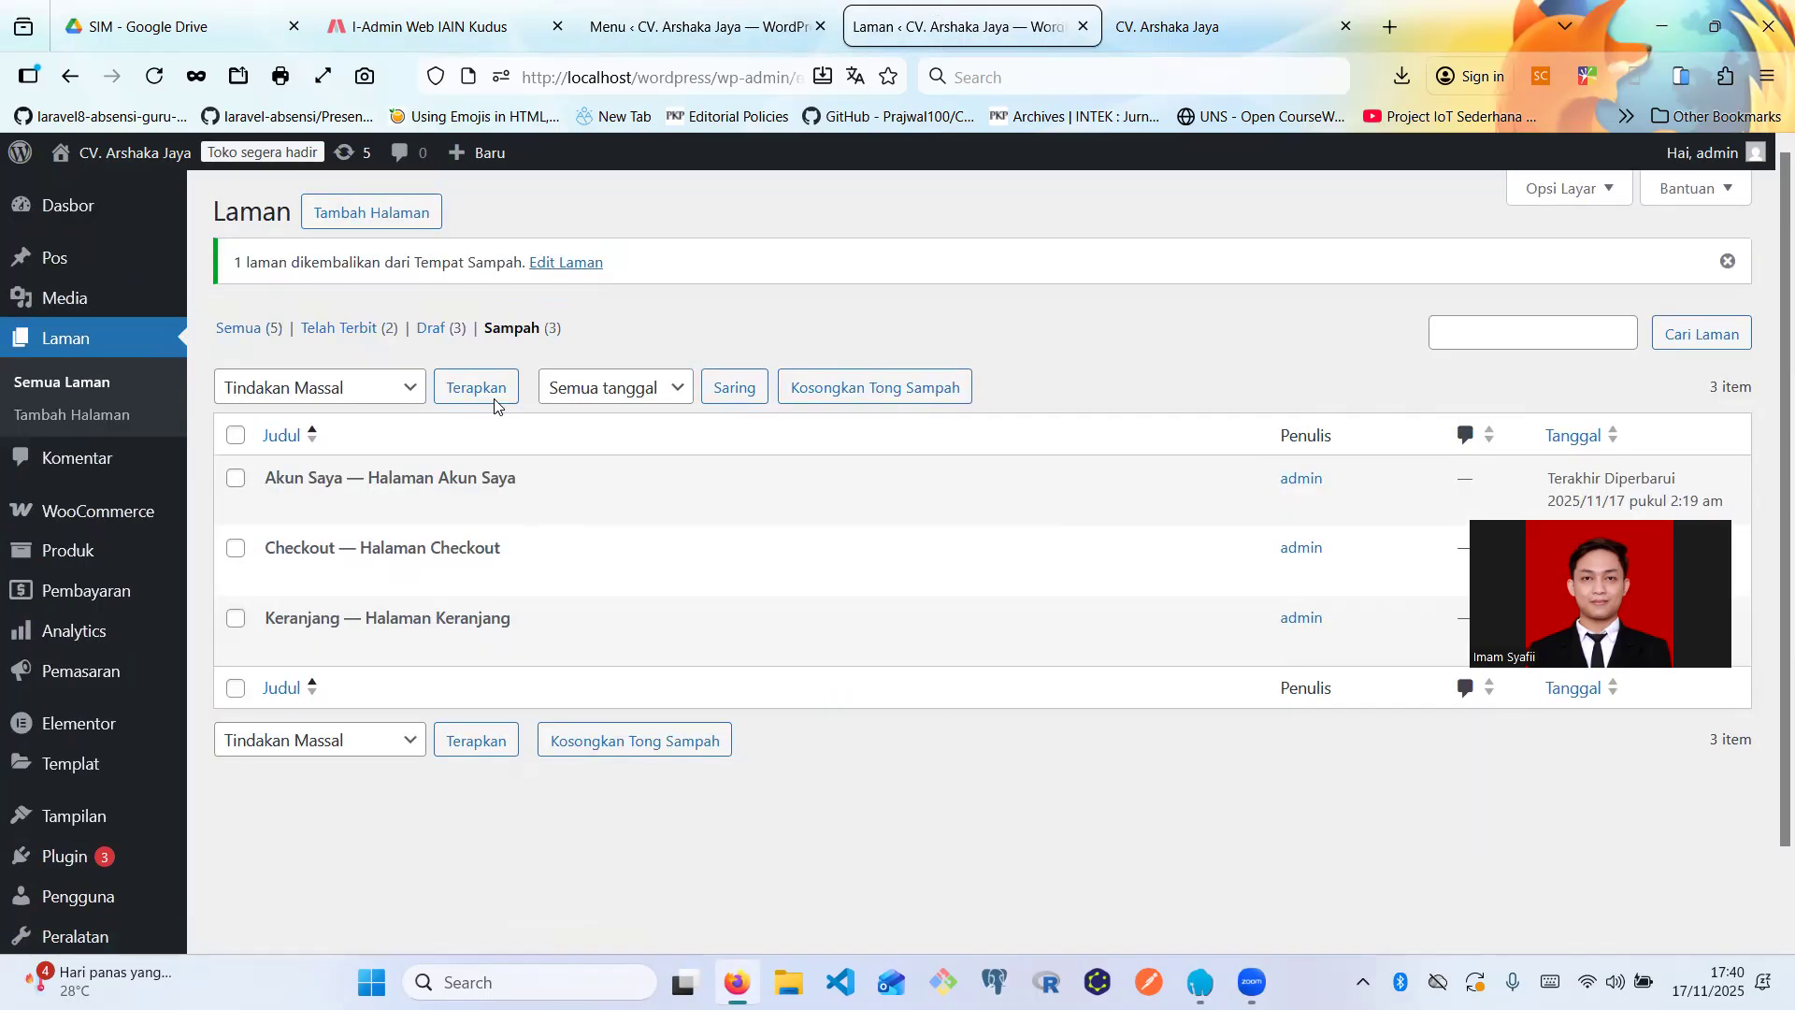
- Reload the menu editor to refresh its selection of available Laman items
left_click(664, 37)
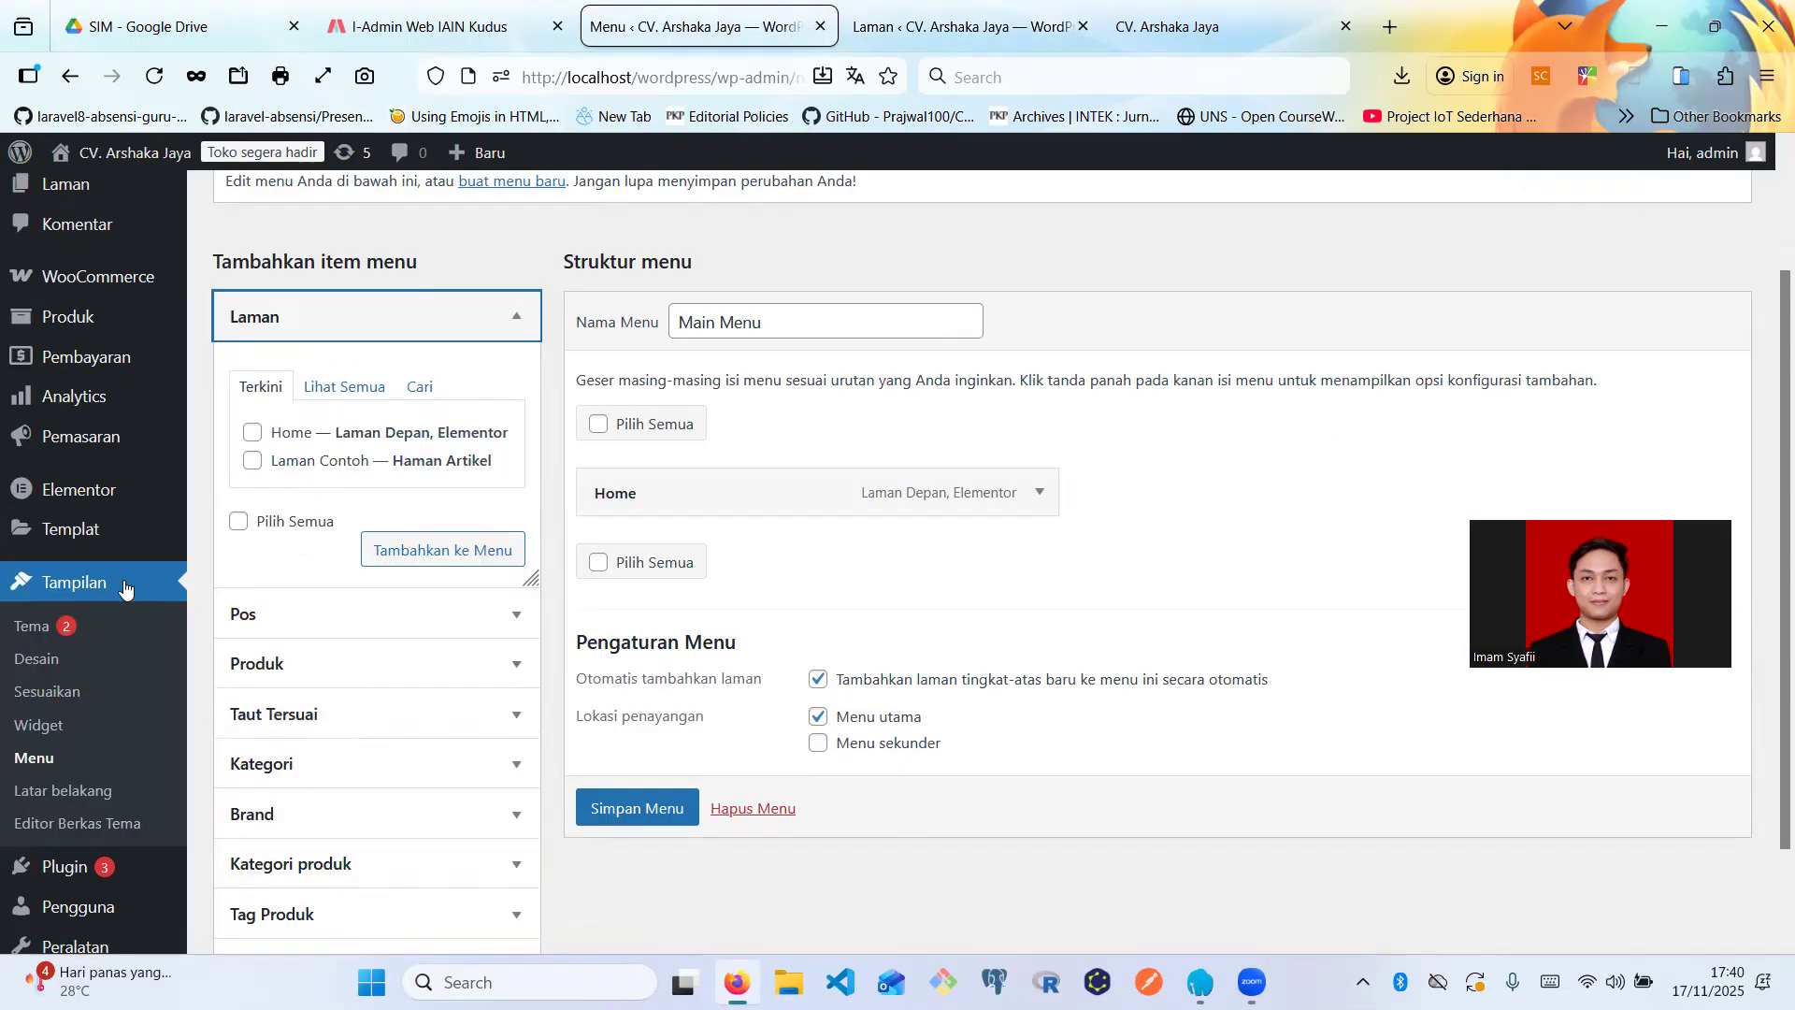
left_click(55, 757)
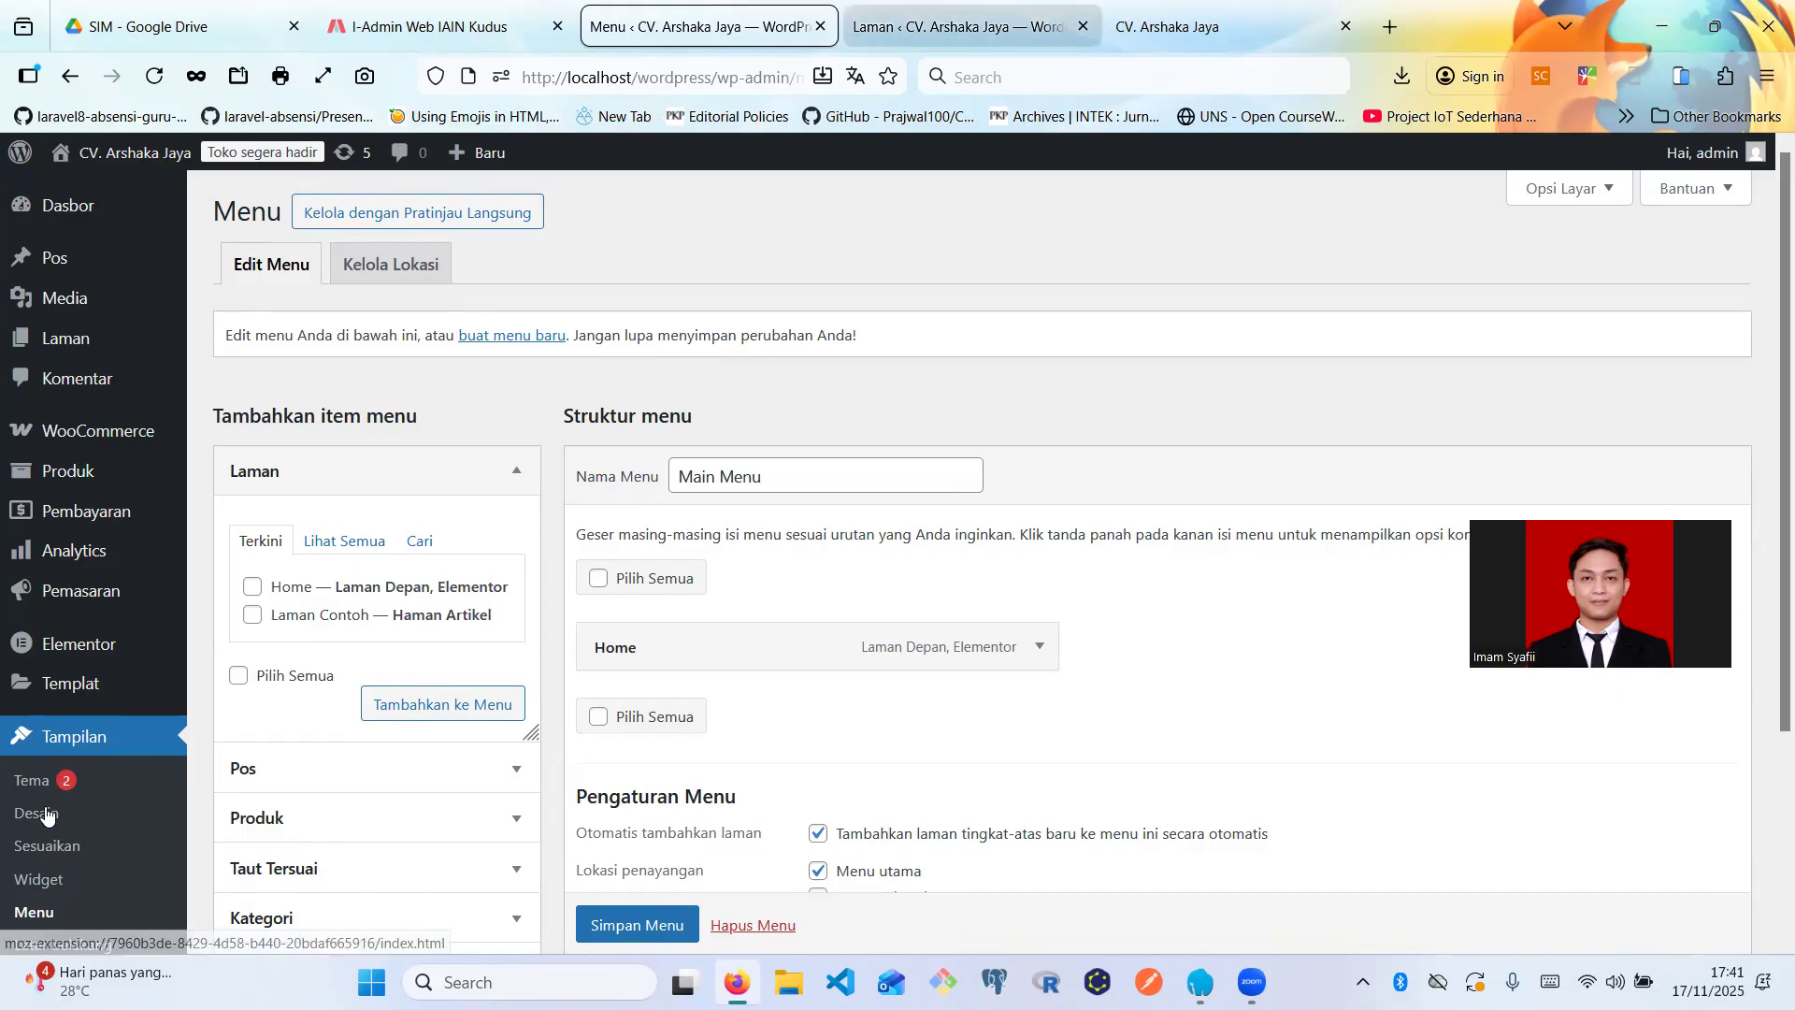
scroll(51, 683, "down", 3)
left_click(52, 683)
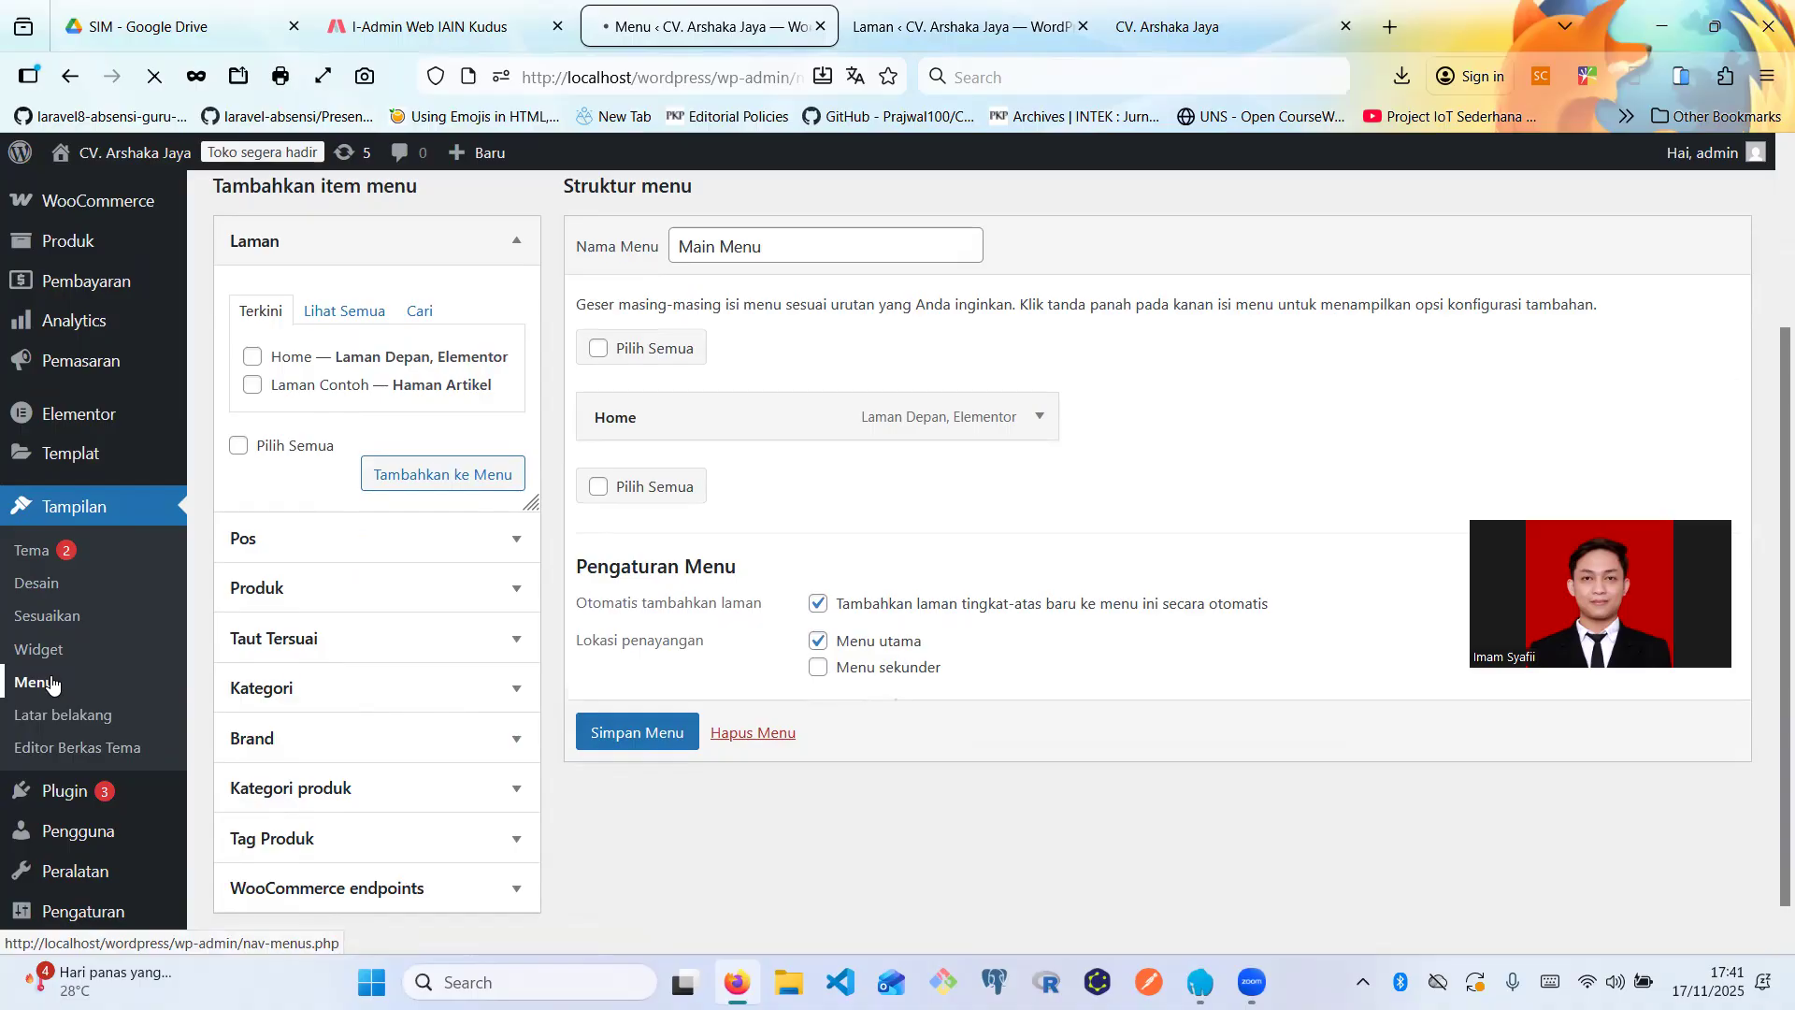
- Show all pages in the Laman list and preview the draft Toko page
left_click(916, 23)
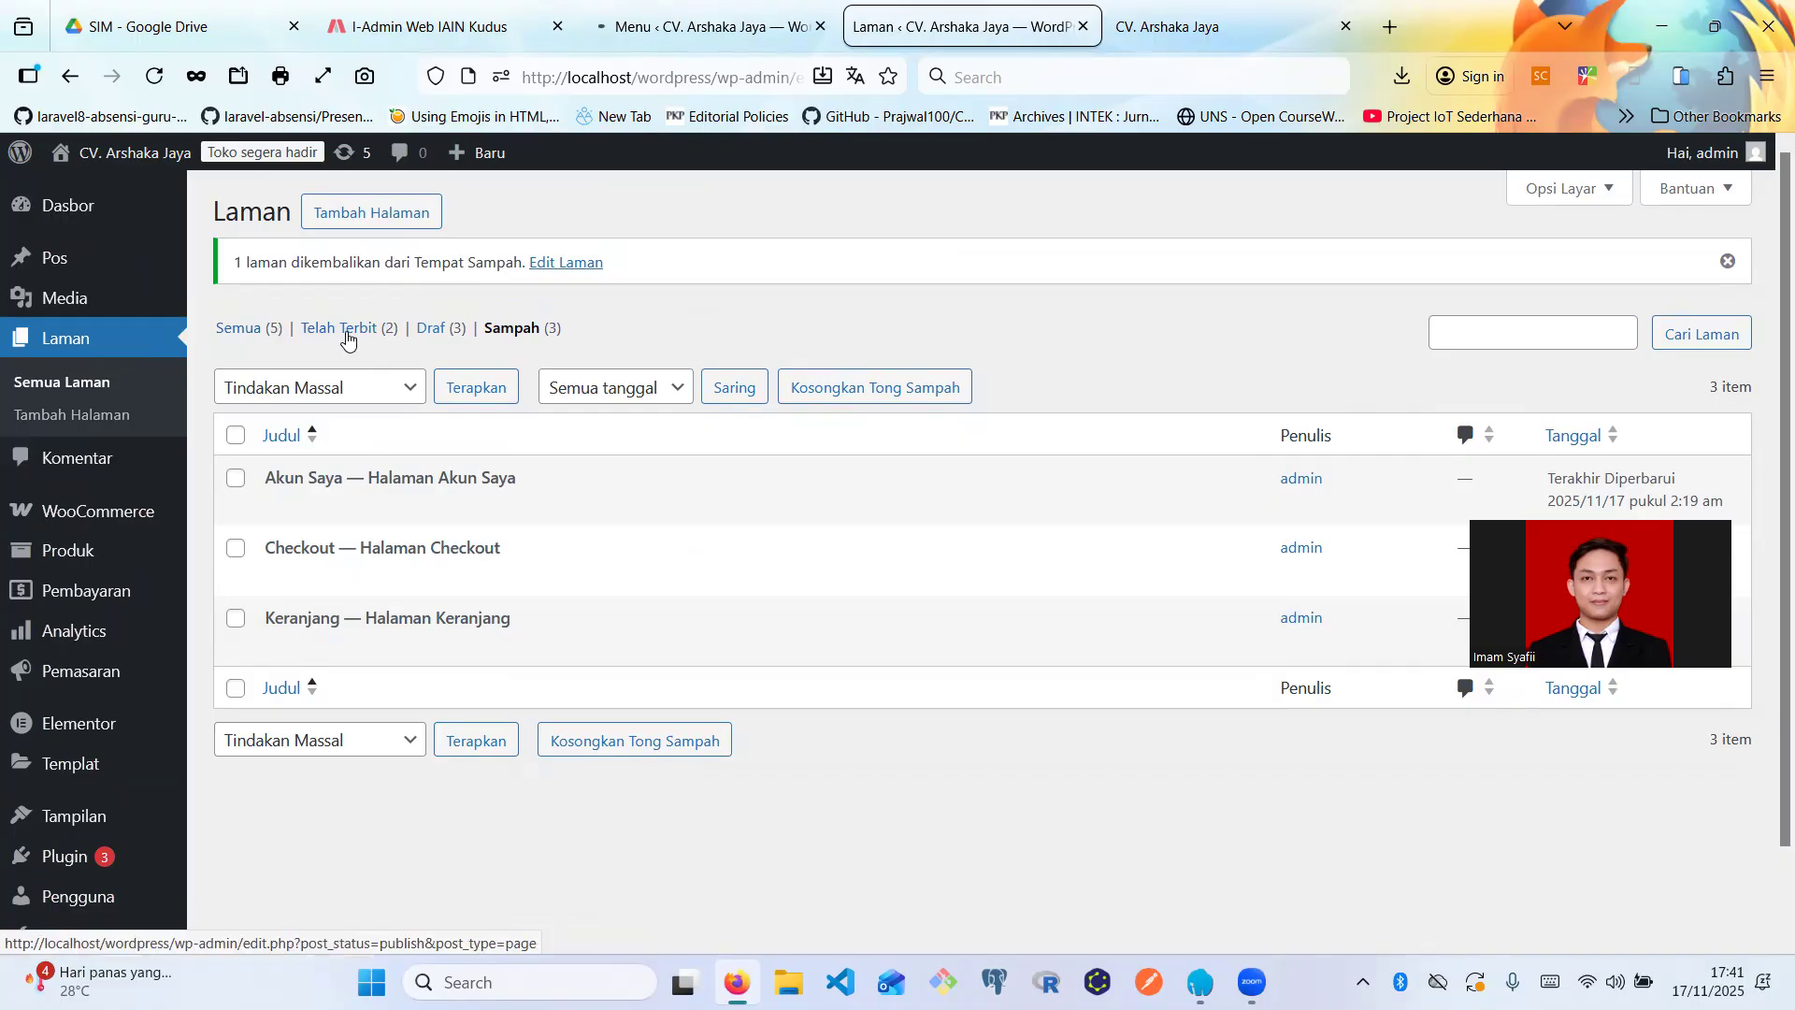
left_click(259, 330)
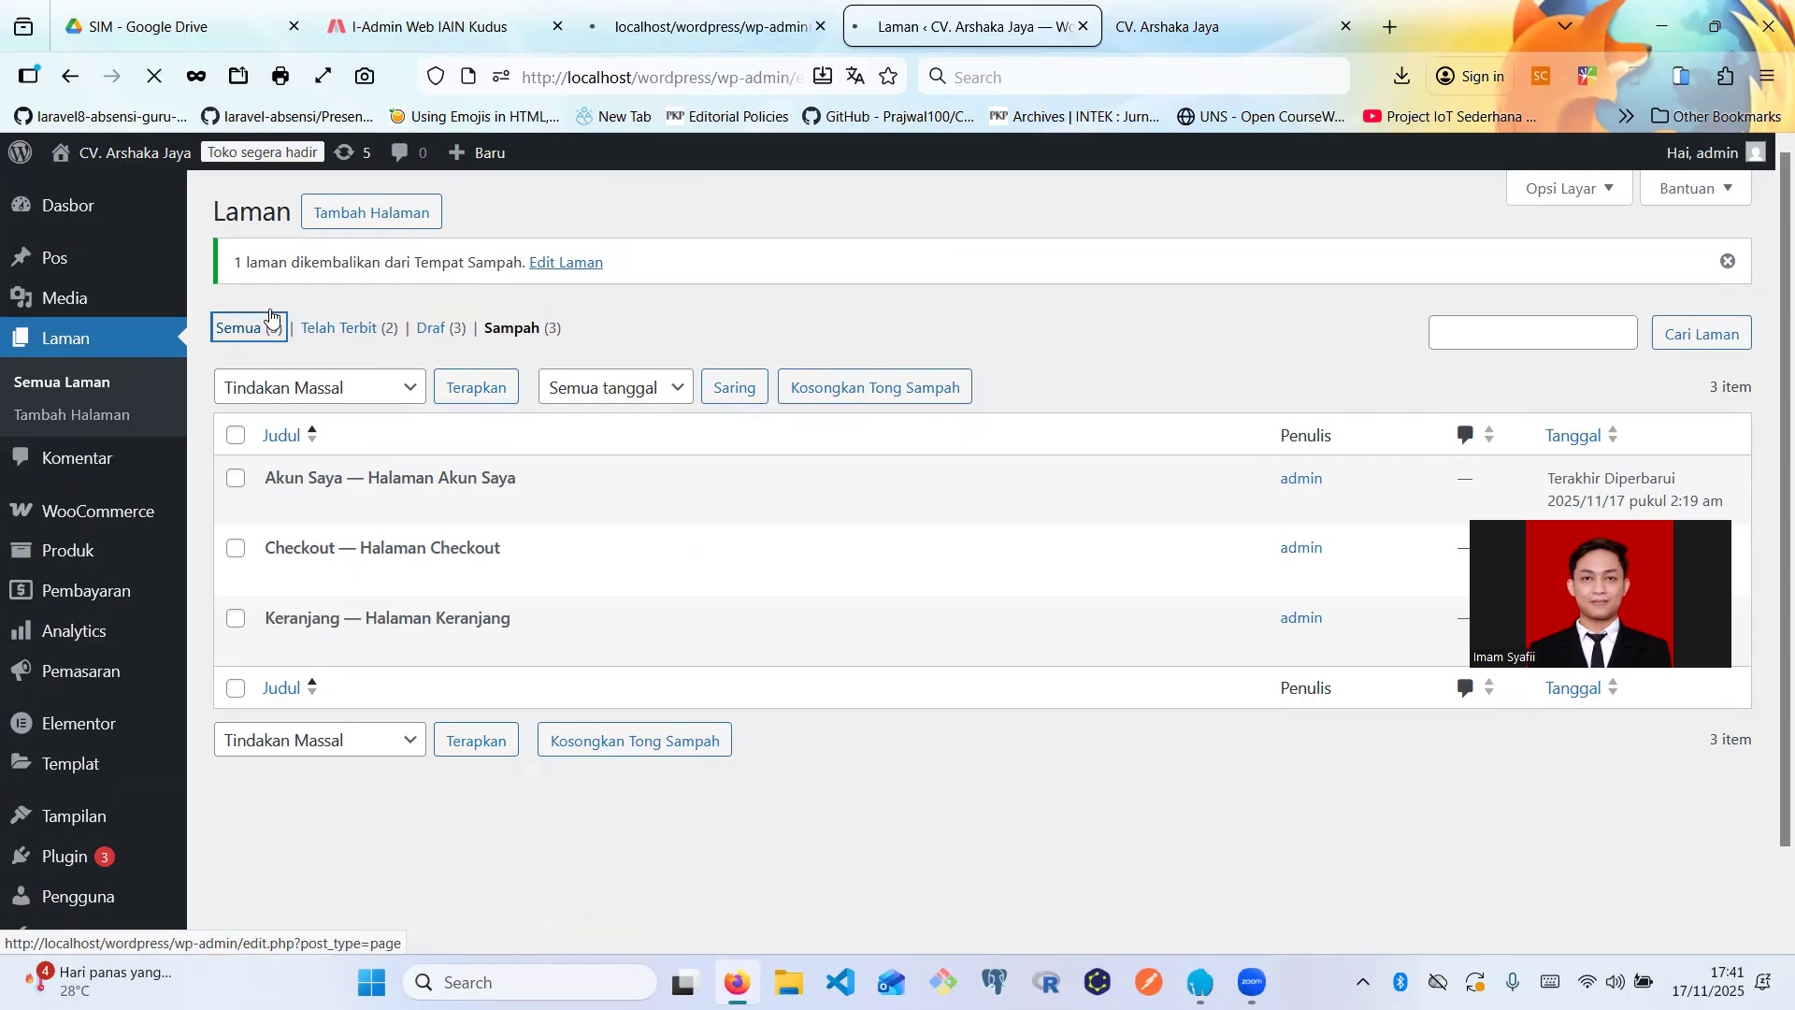
left_click(700, 8)
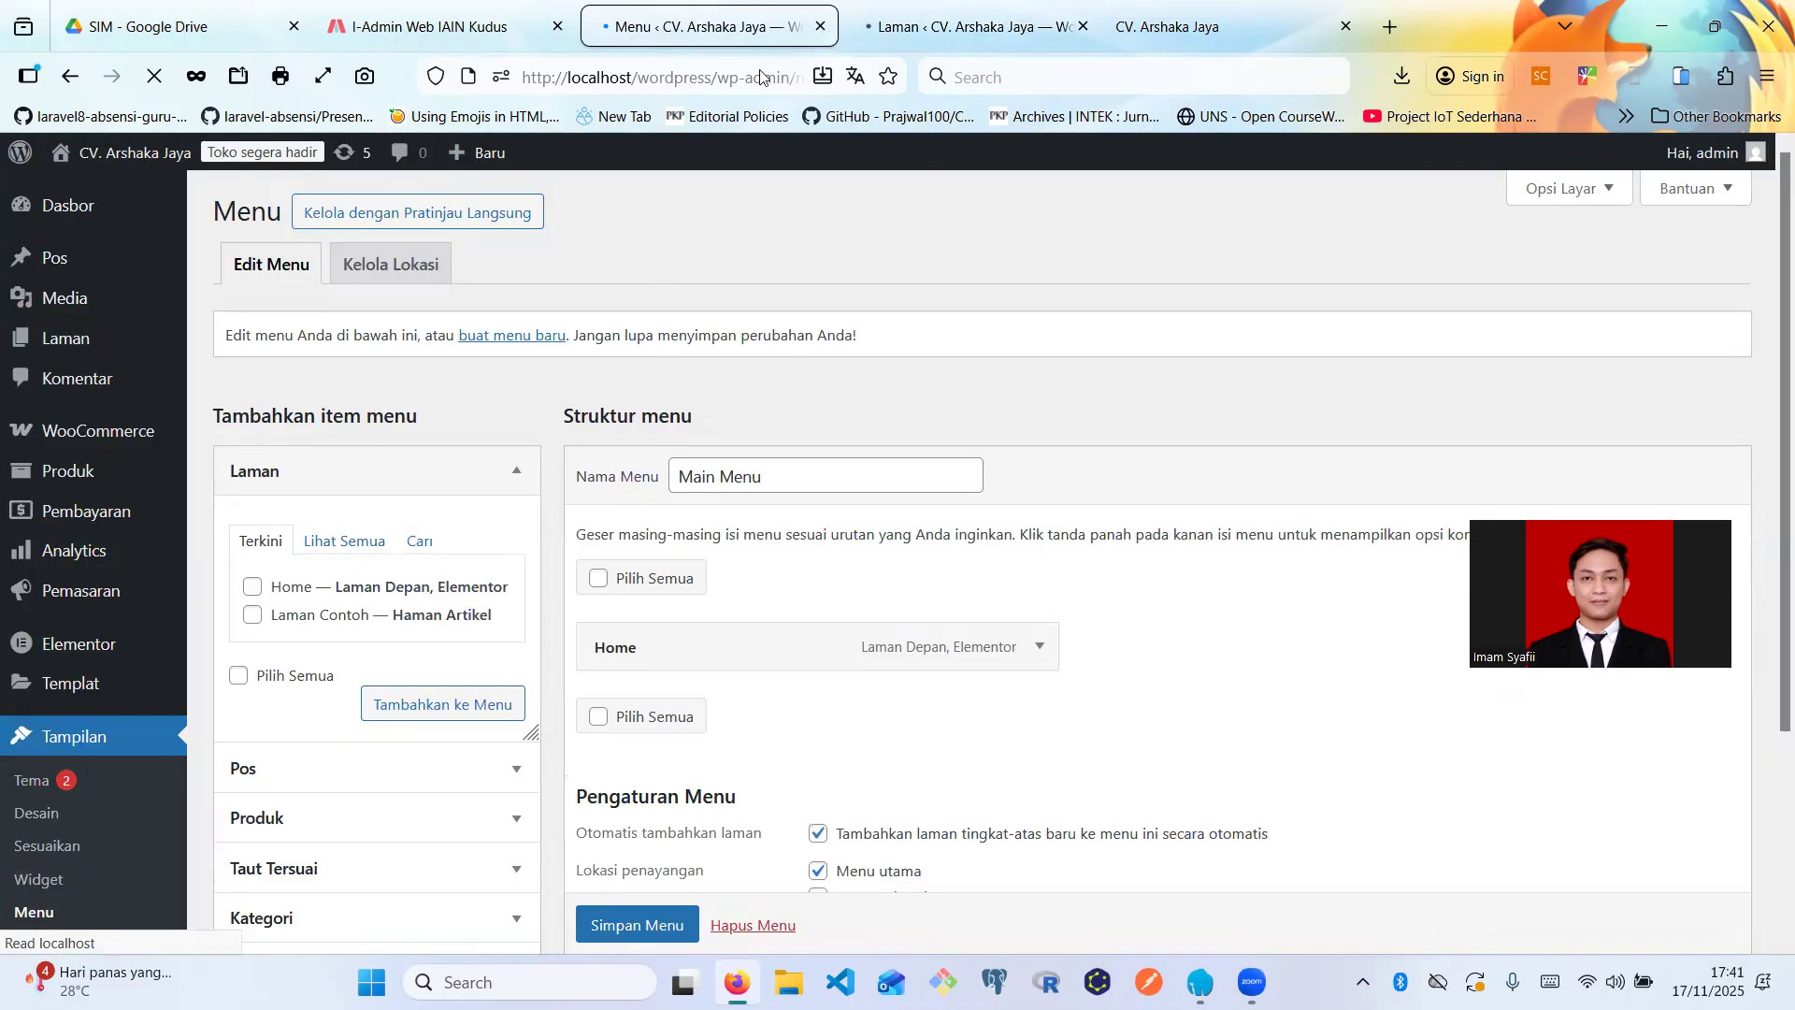
left_click(963, 27)
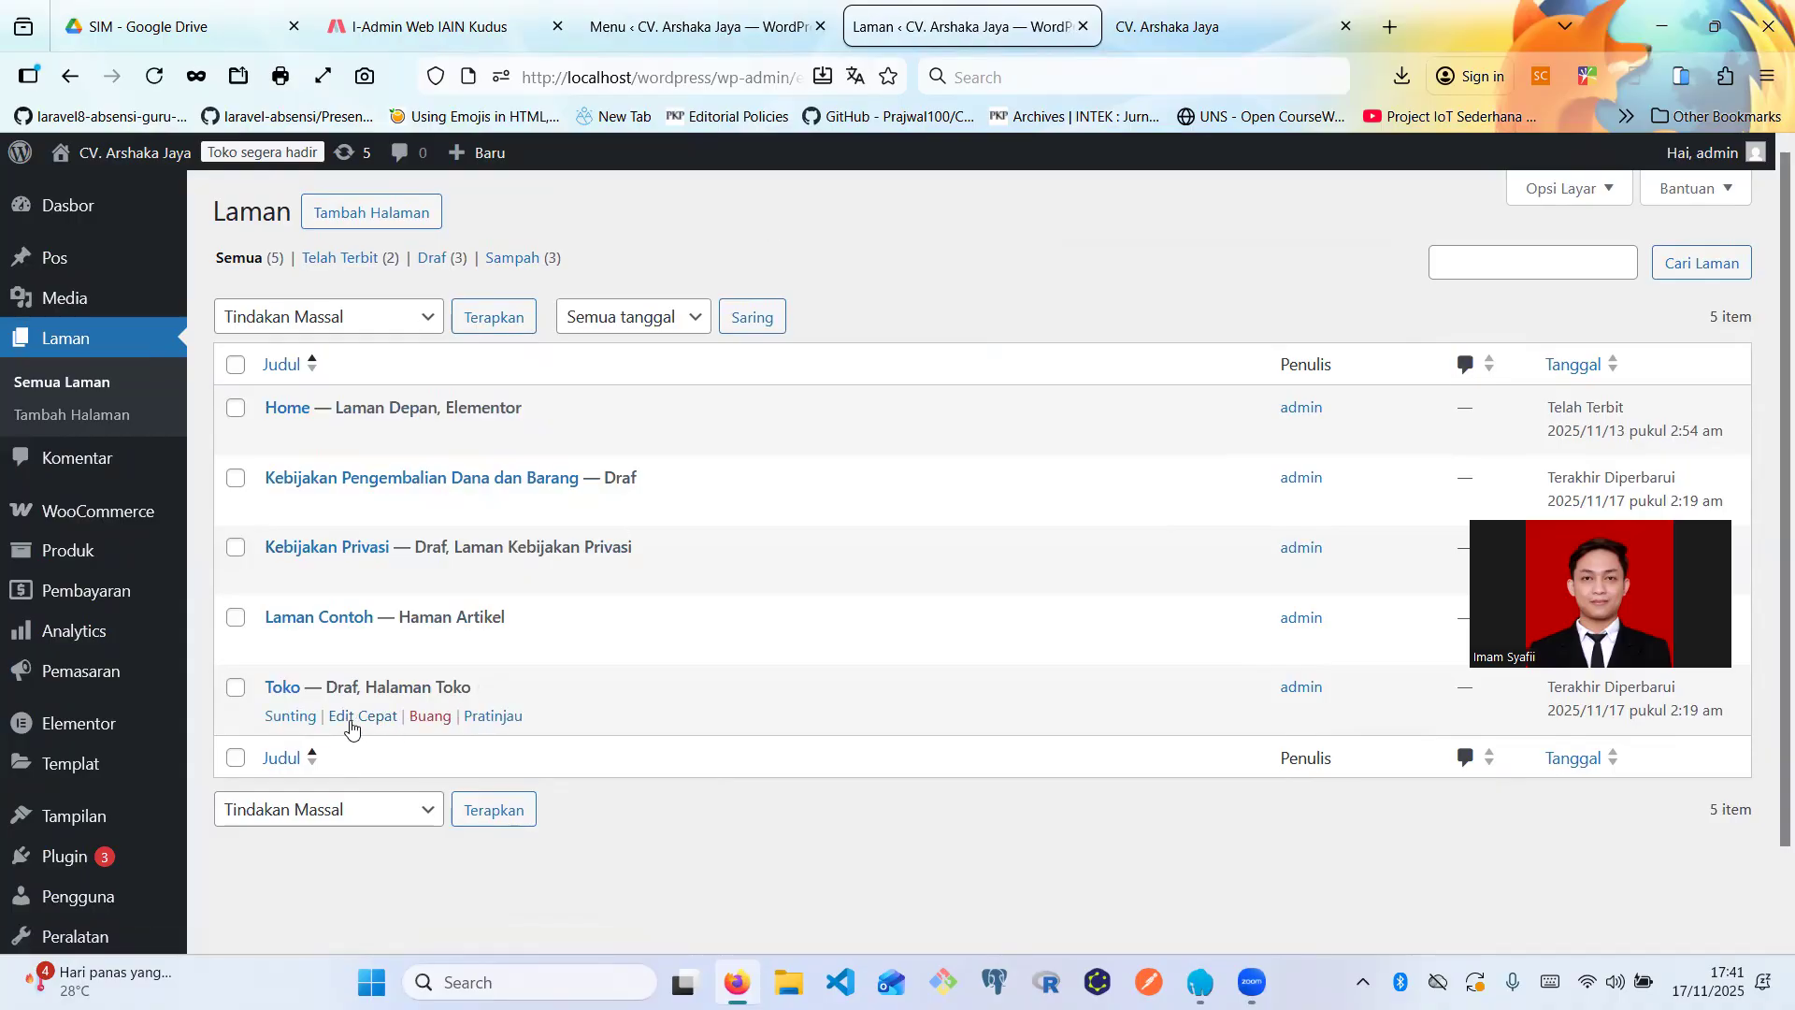
left_click(481, 718)
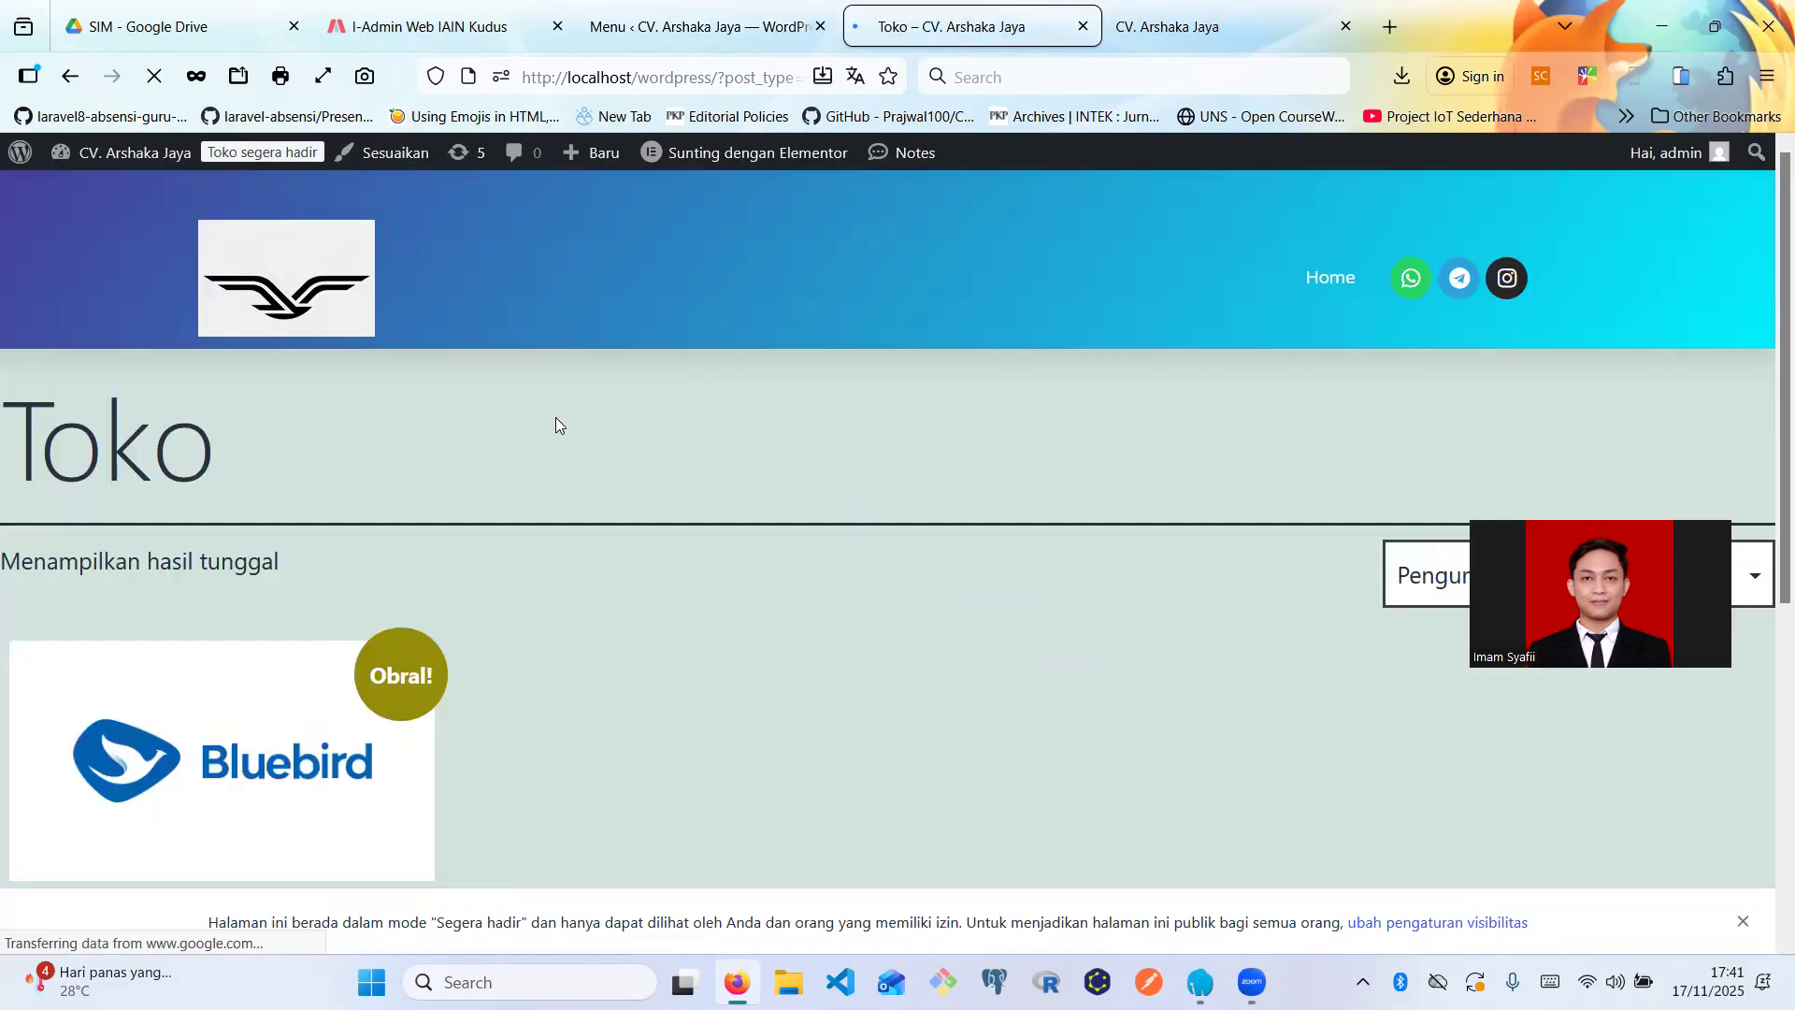
scroll(555, 417, "down", 1)
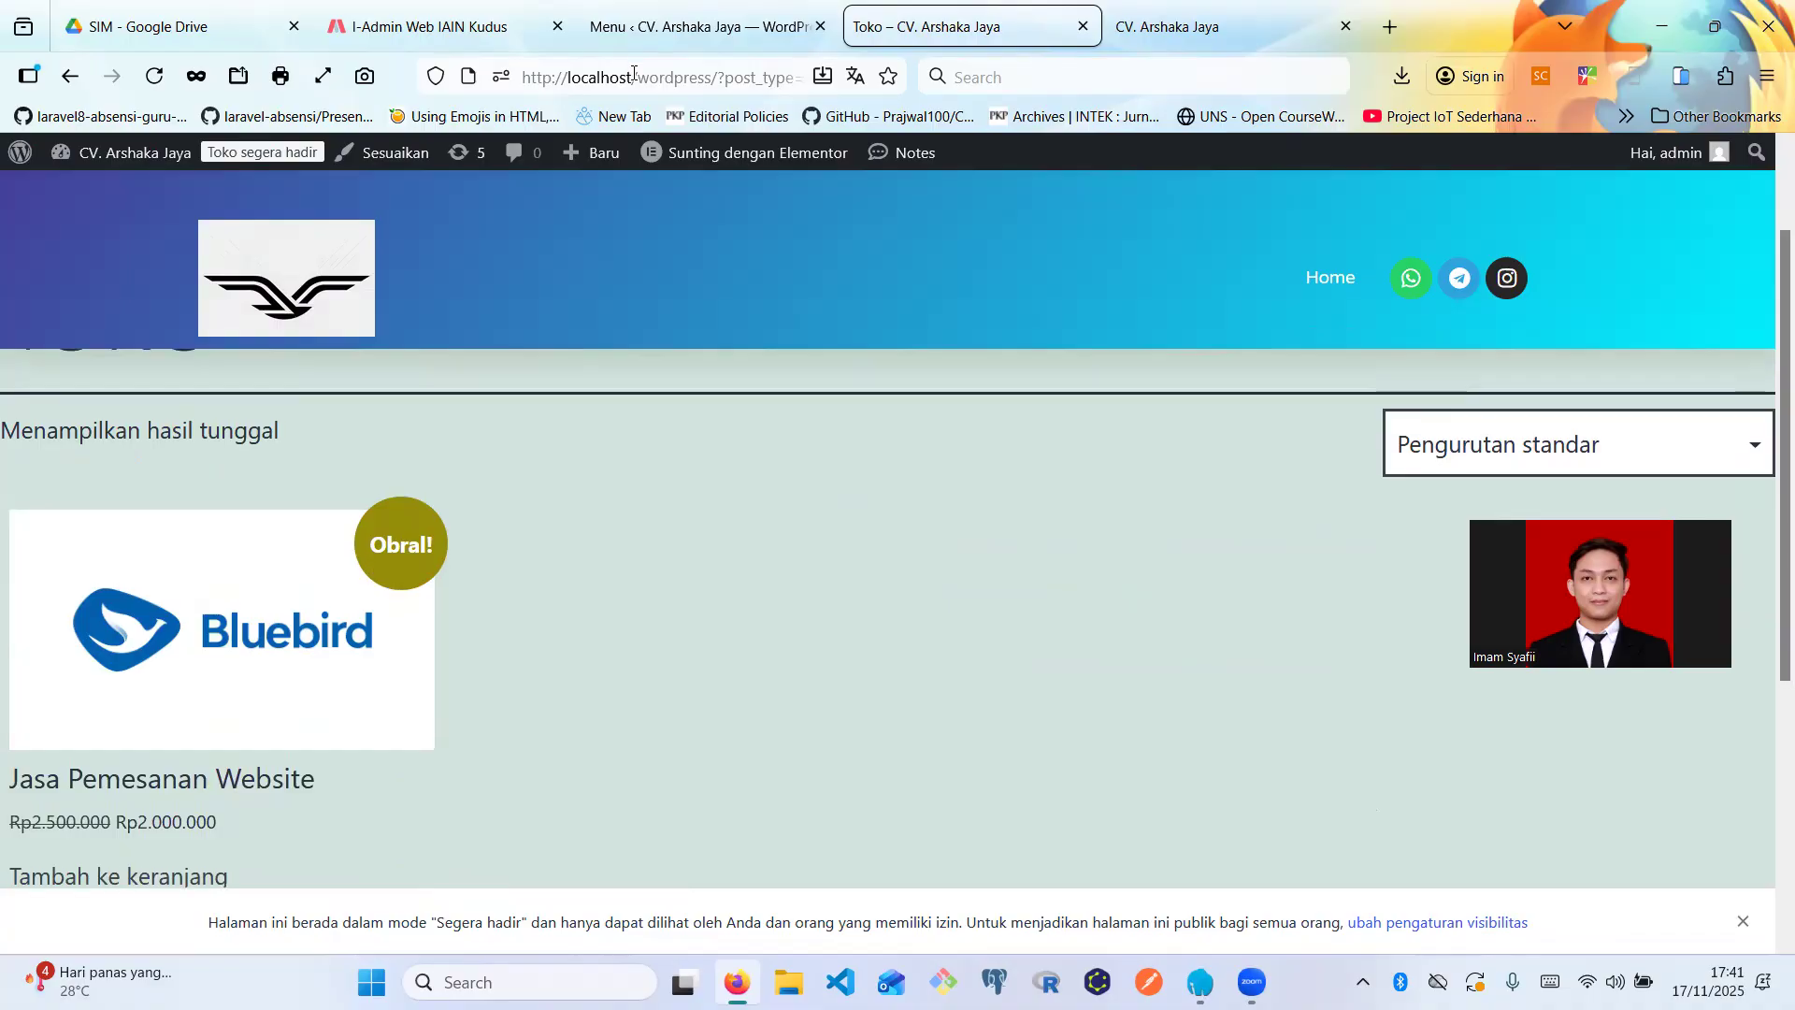
left_click(633, 73)
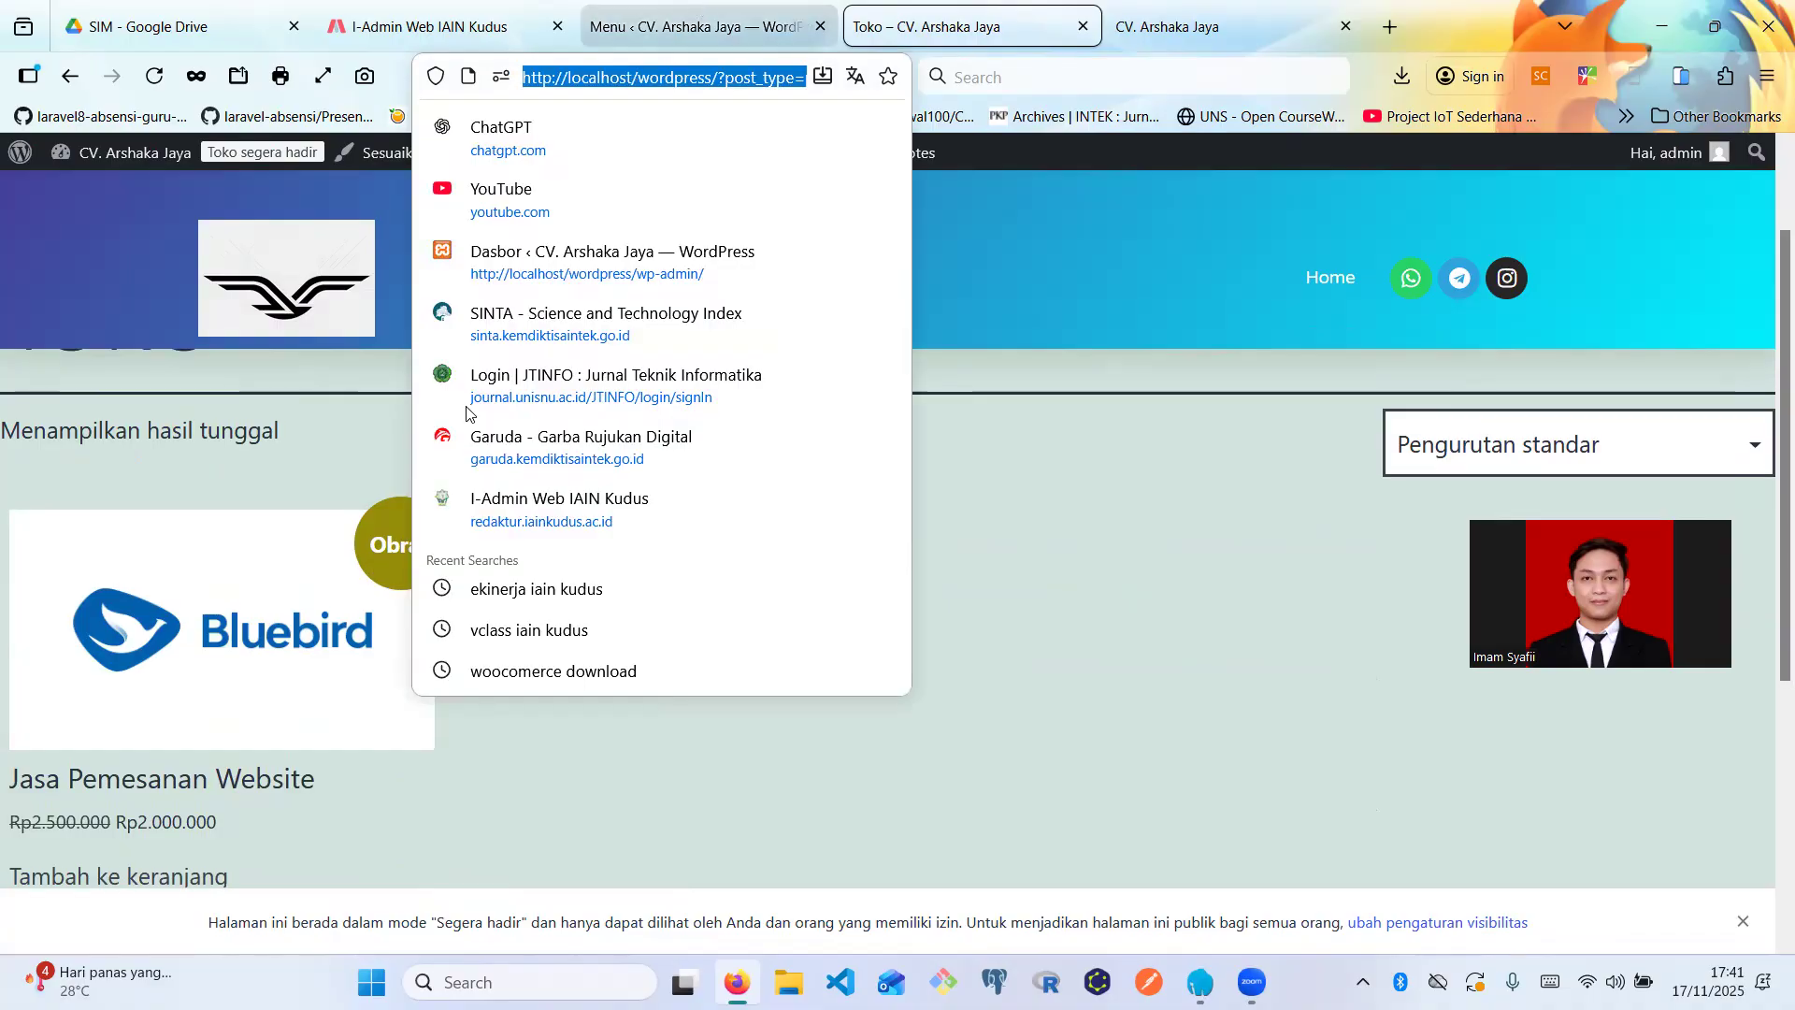
key("ctrl+shift+Tab")
scroll(357, 634, "down", 1)
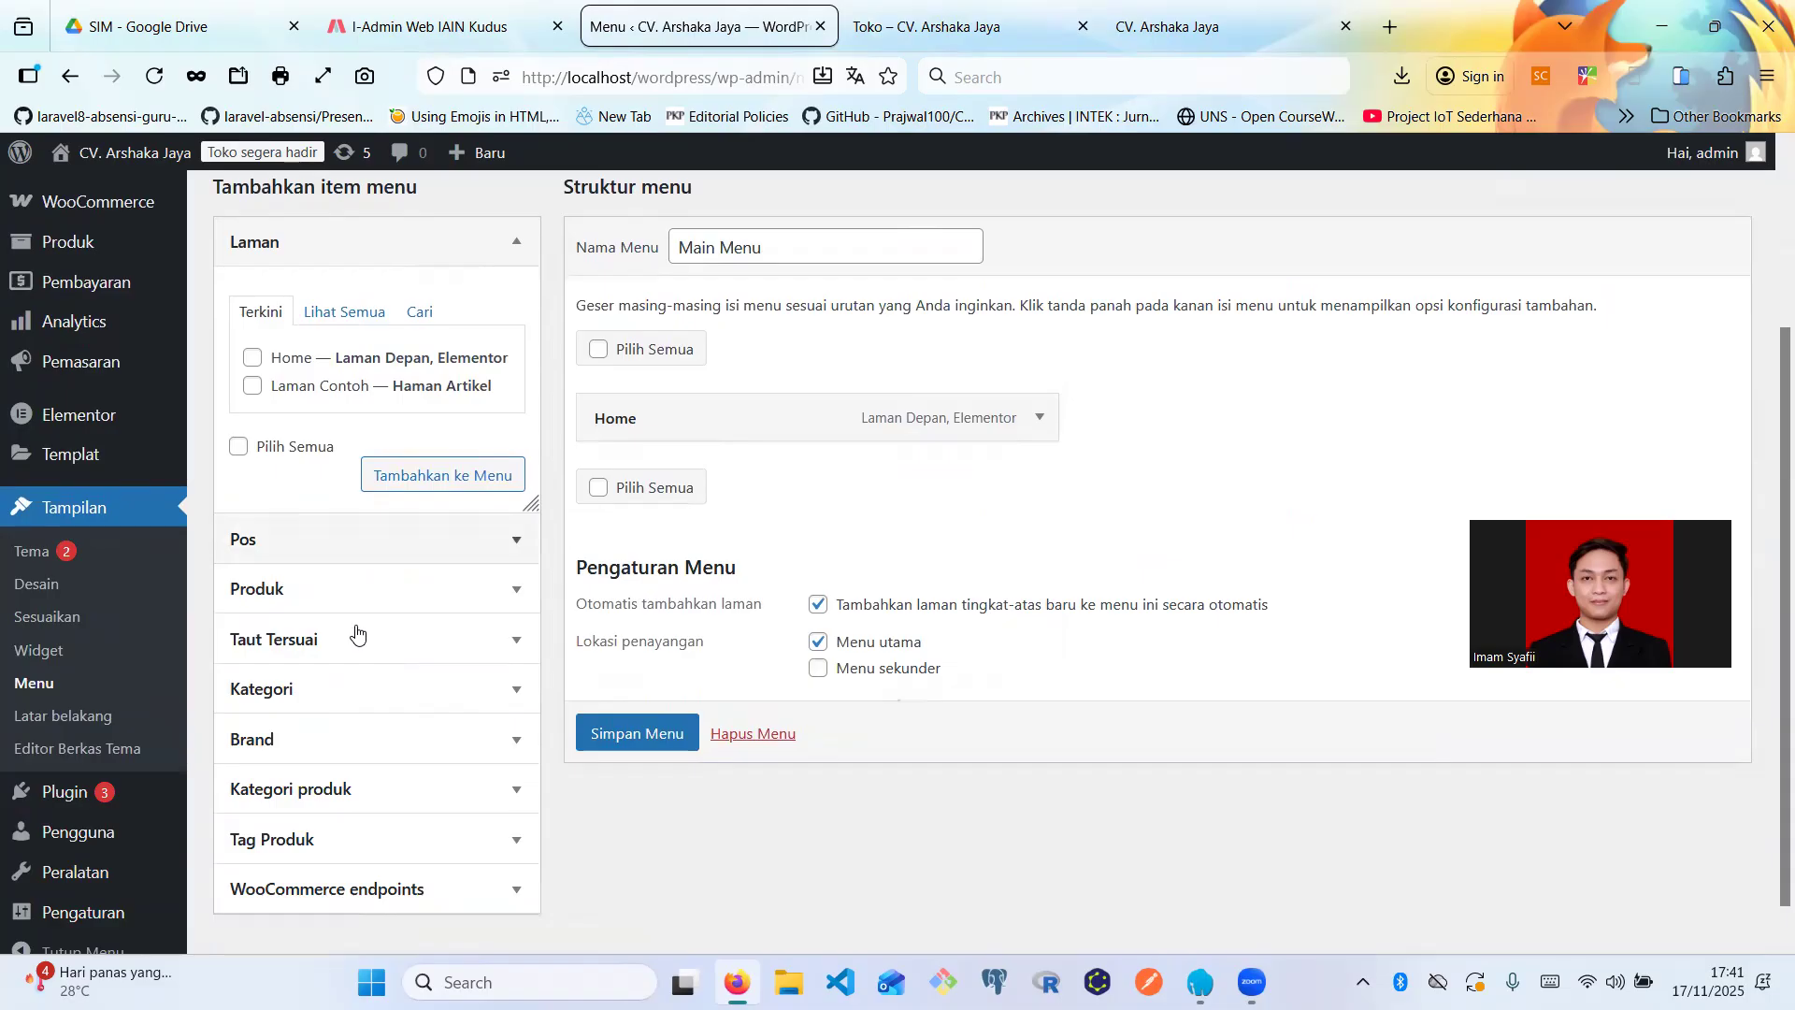
left_click(357, 634)
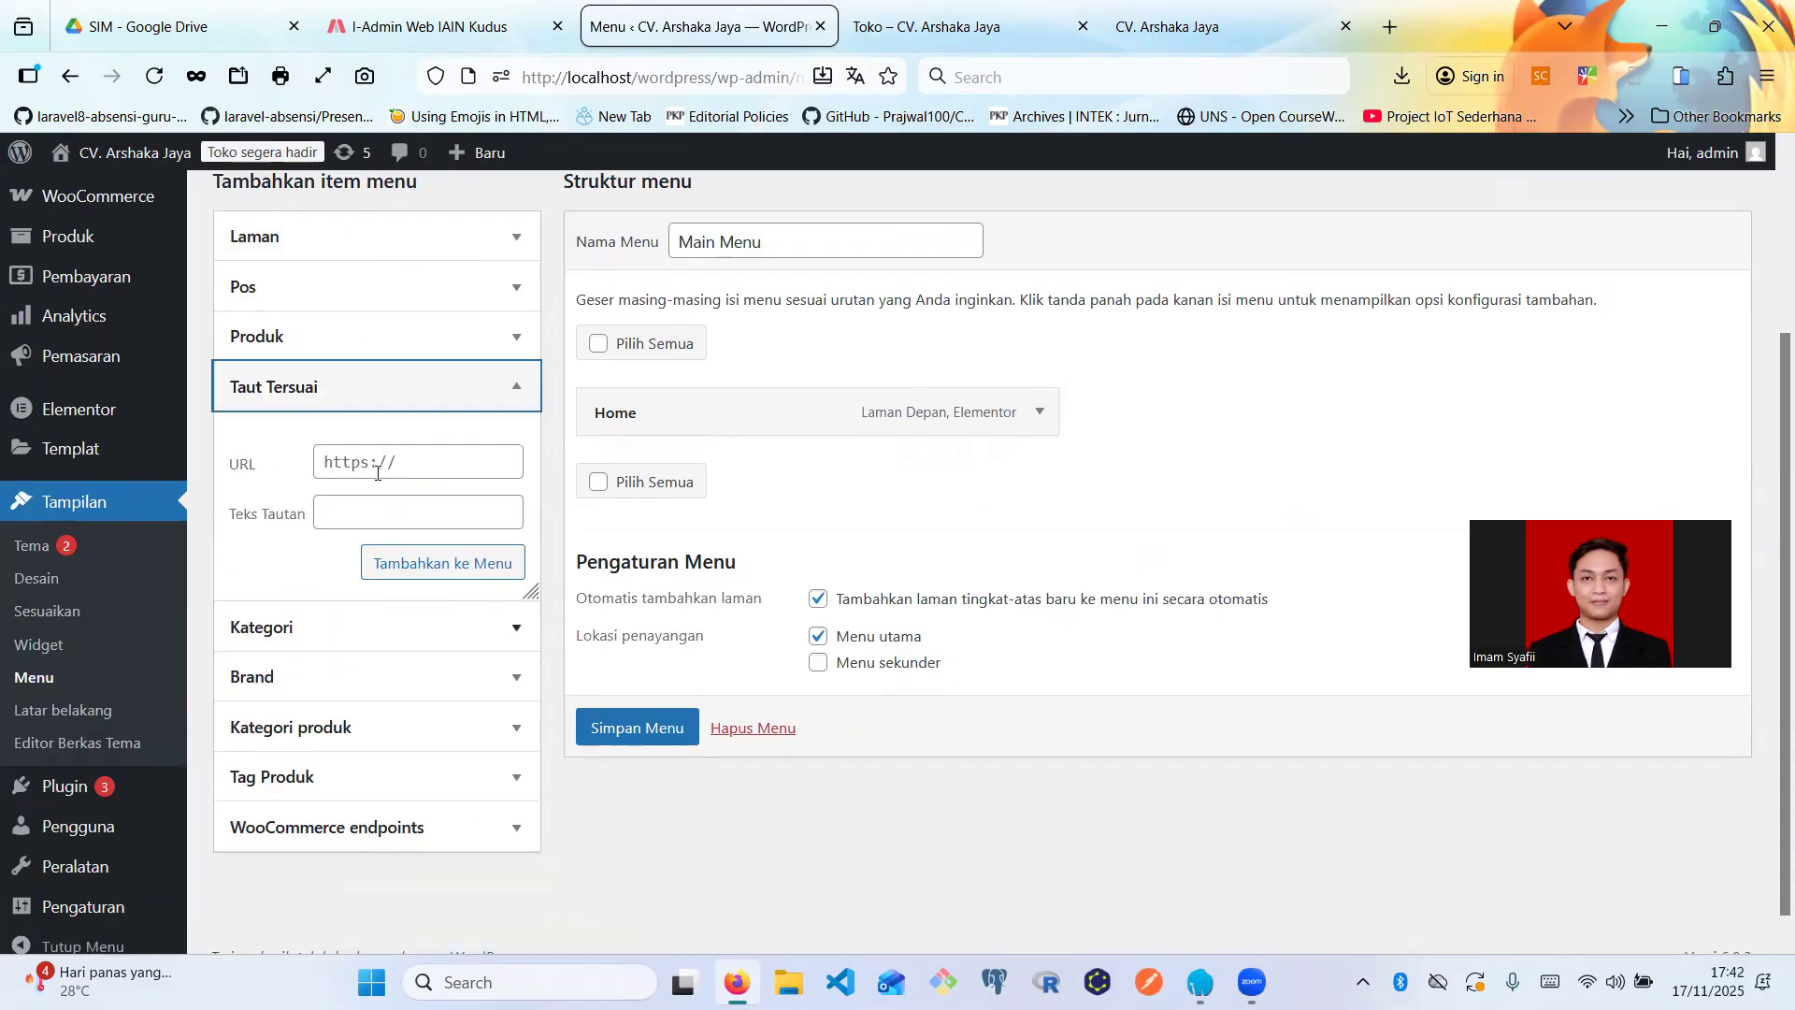
left_click(377, 473)
key("ctrl+v")
left_click(371, 497)
type("Toko")
left_click(423, 565)
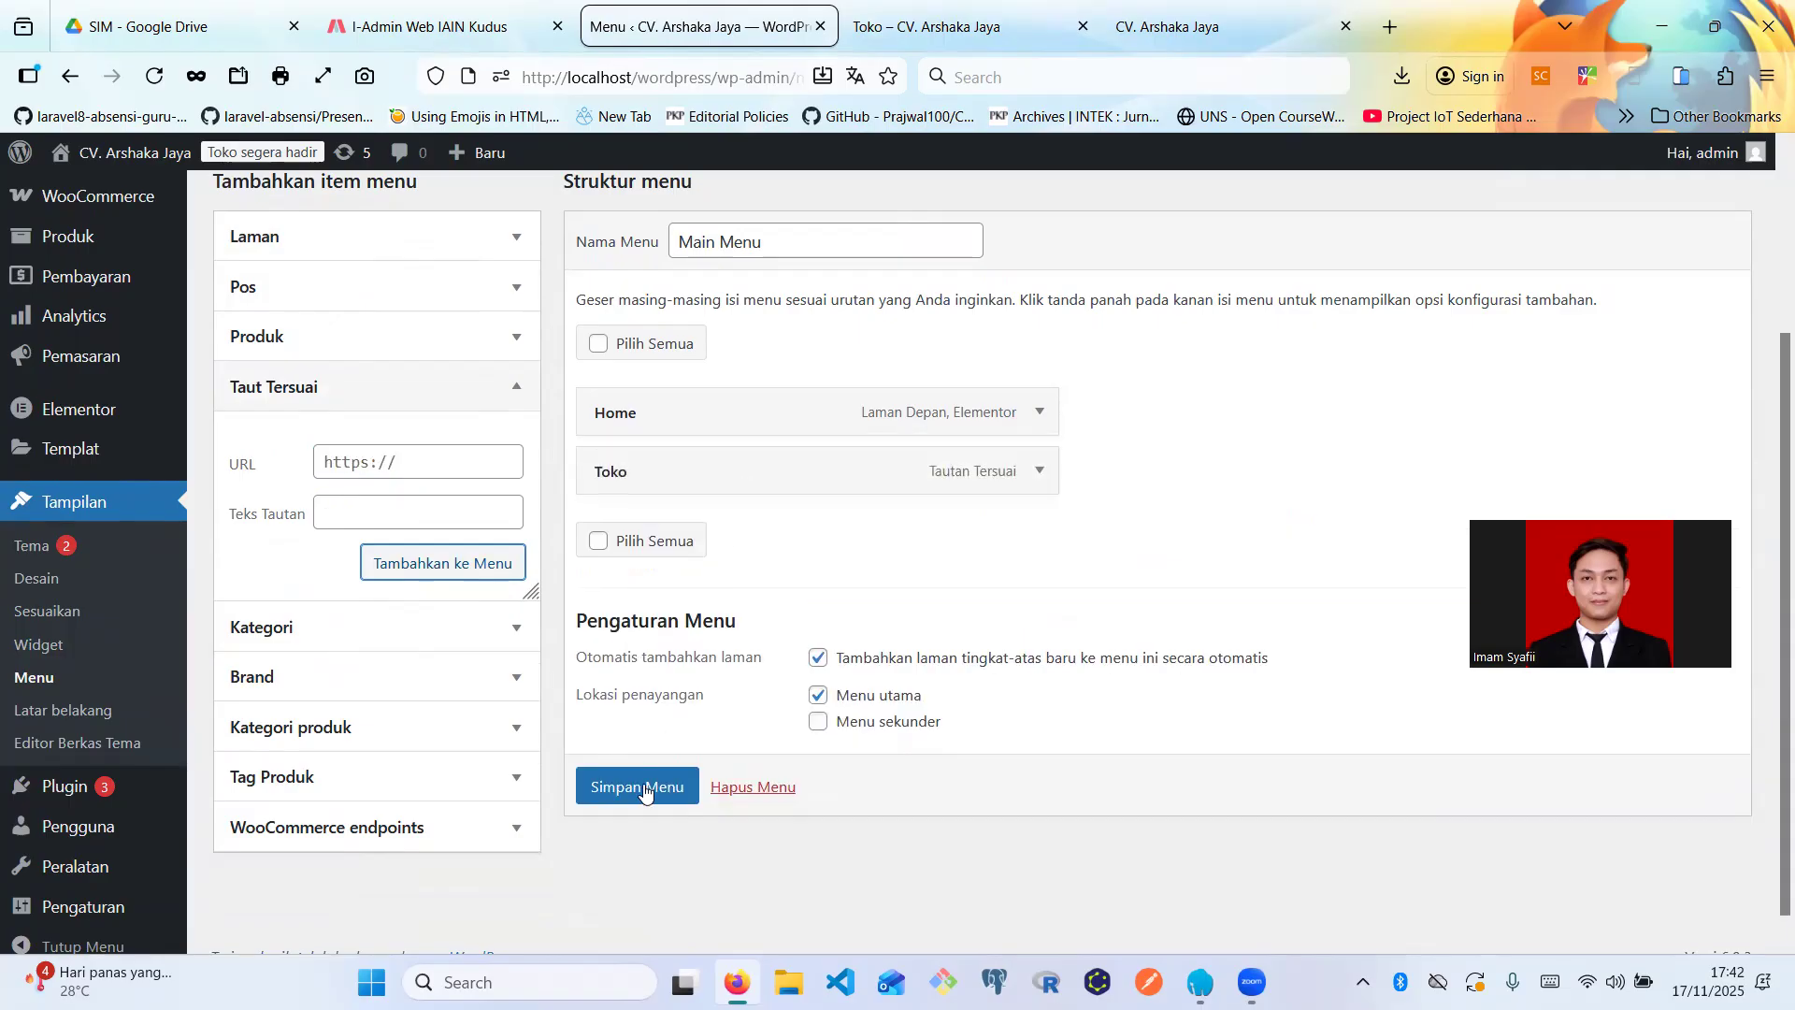
left_click(642, 793)
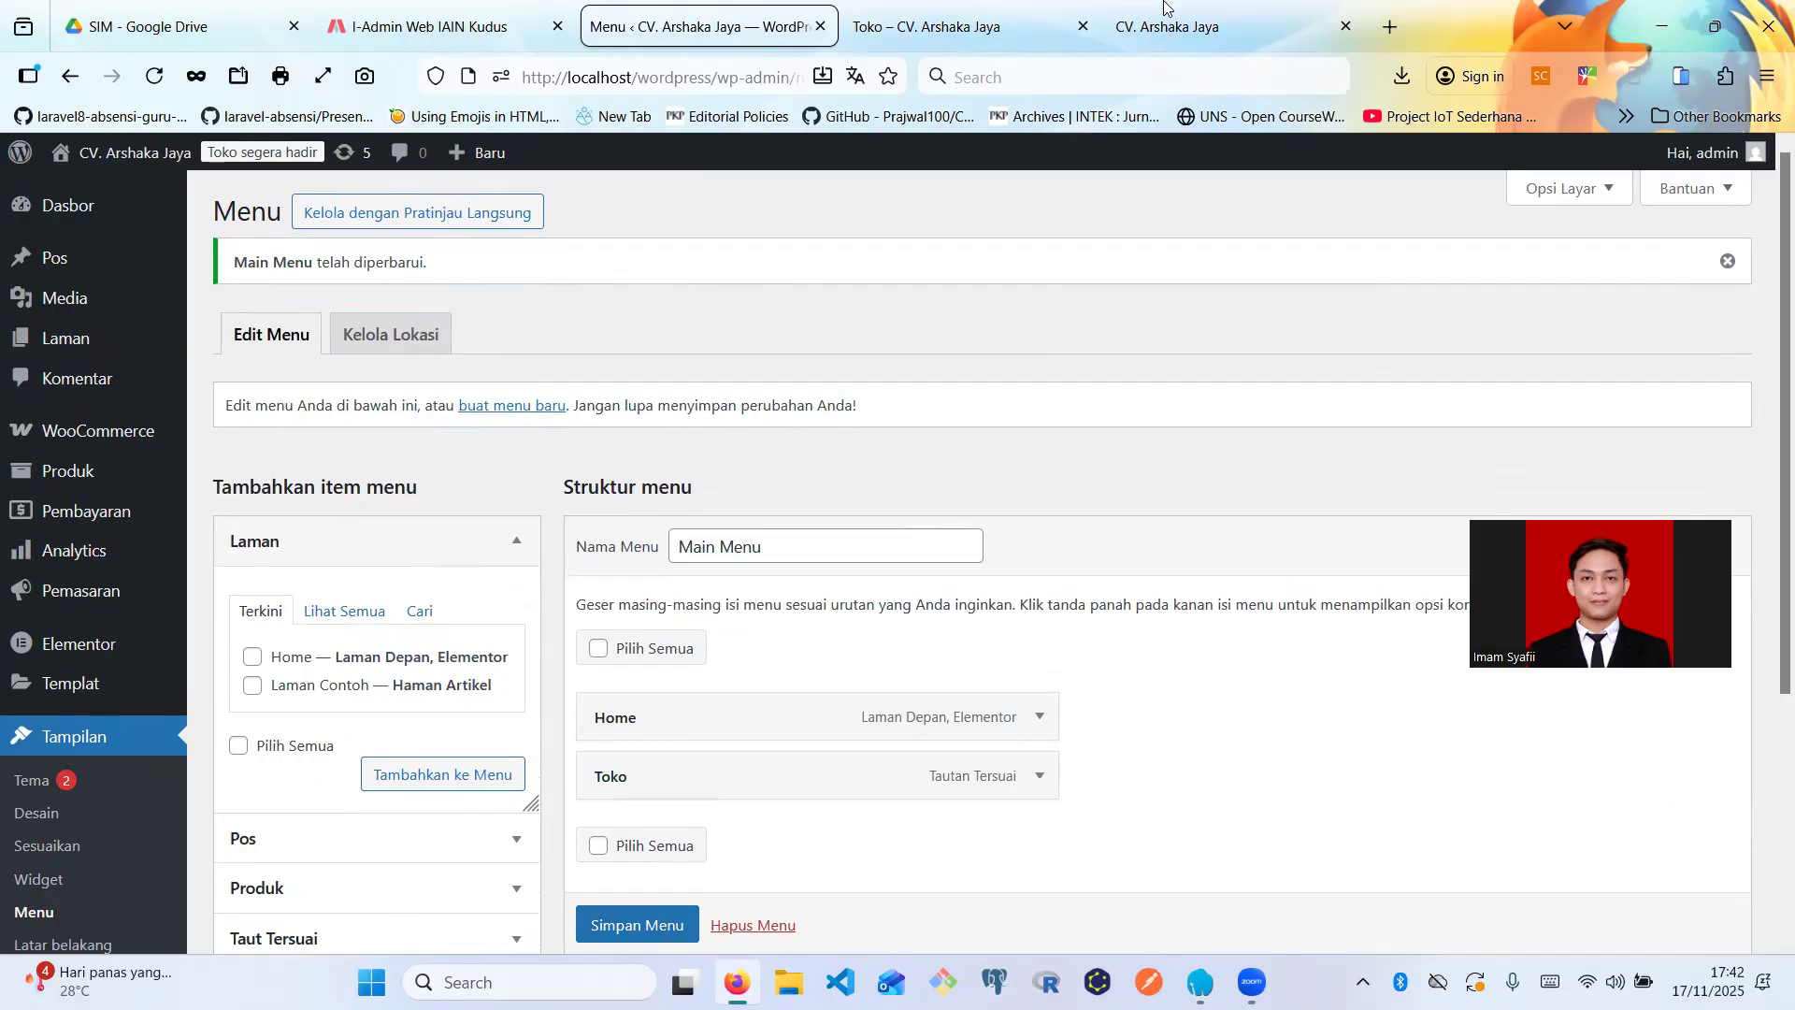
- Reload the storefront home page to check its header menu for the Toko link
left_click(1164, 8)
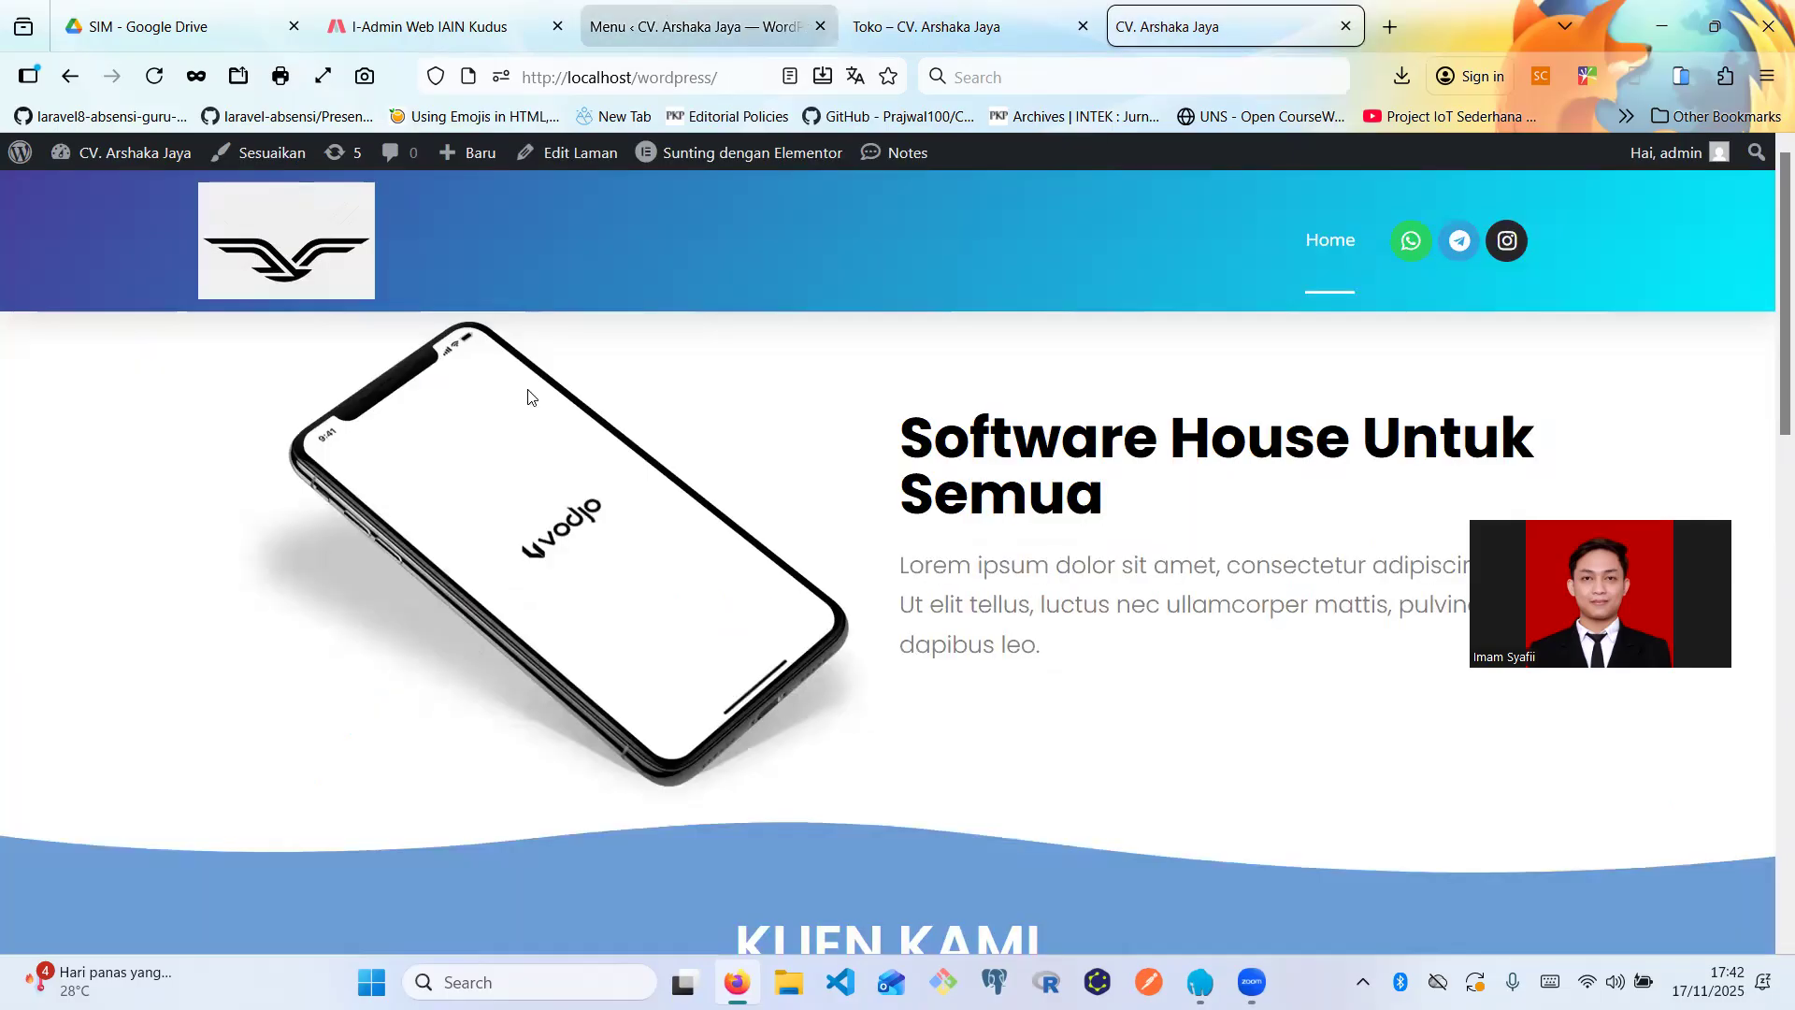
key("ctrl+Tab")
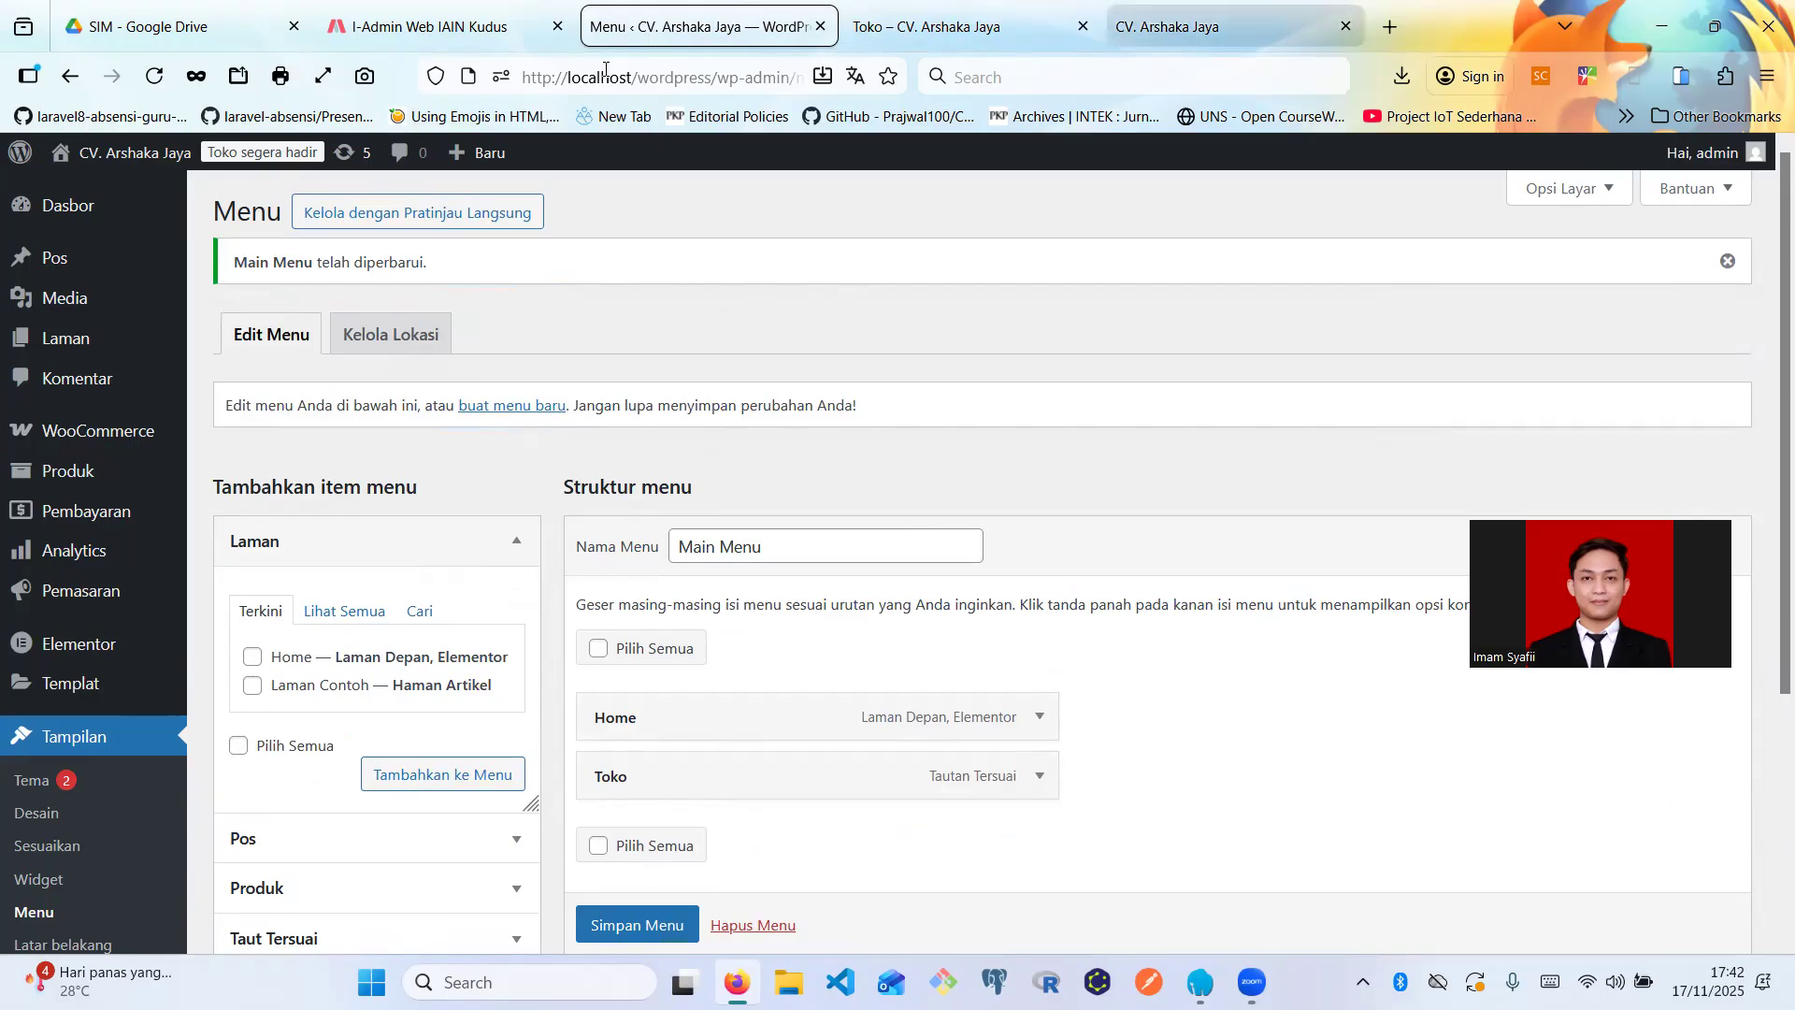
key("ctrl+Tab")
left_click(152, 77)
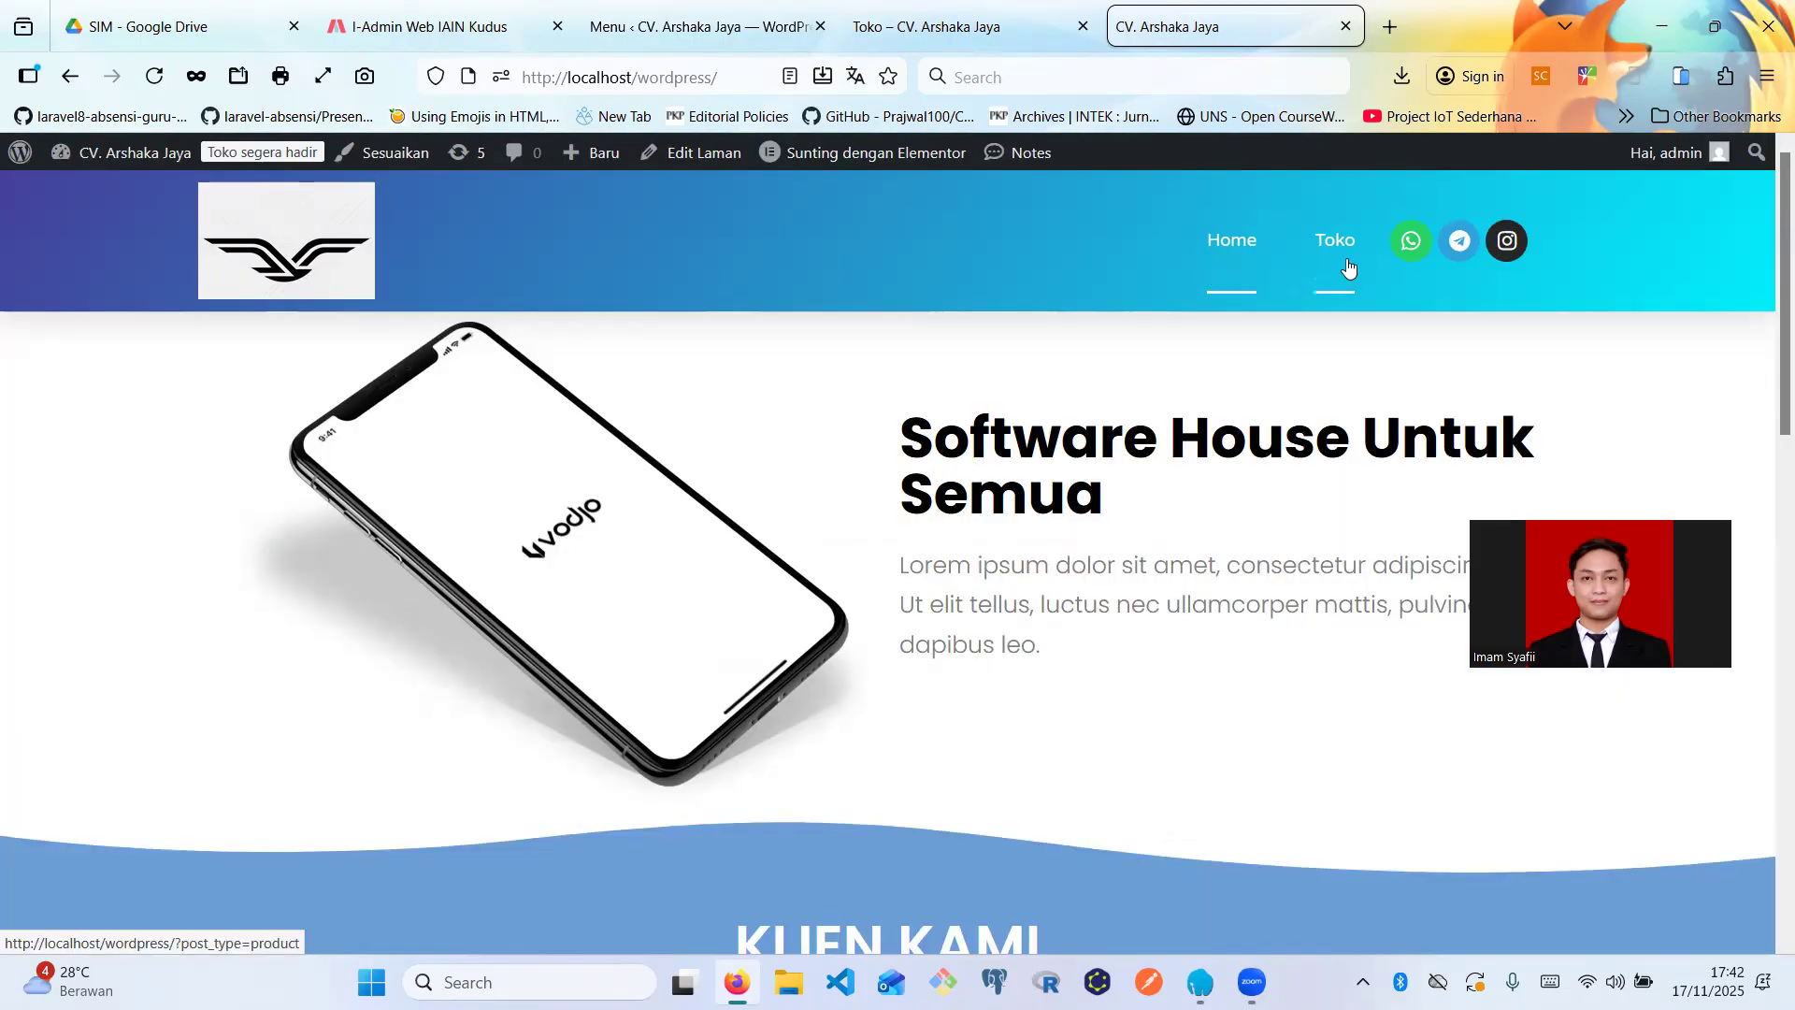
- Follow the Toko link in the storefront header and examine the shop page, closing the redundant preview tab
left_click(1348, 268)
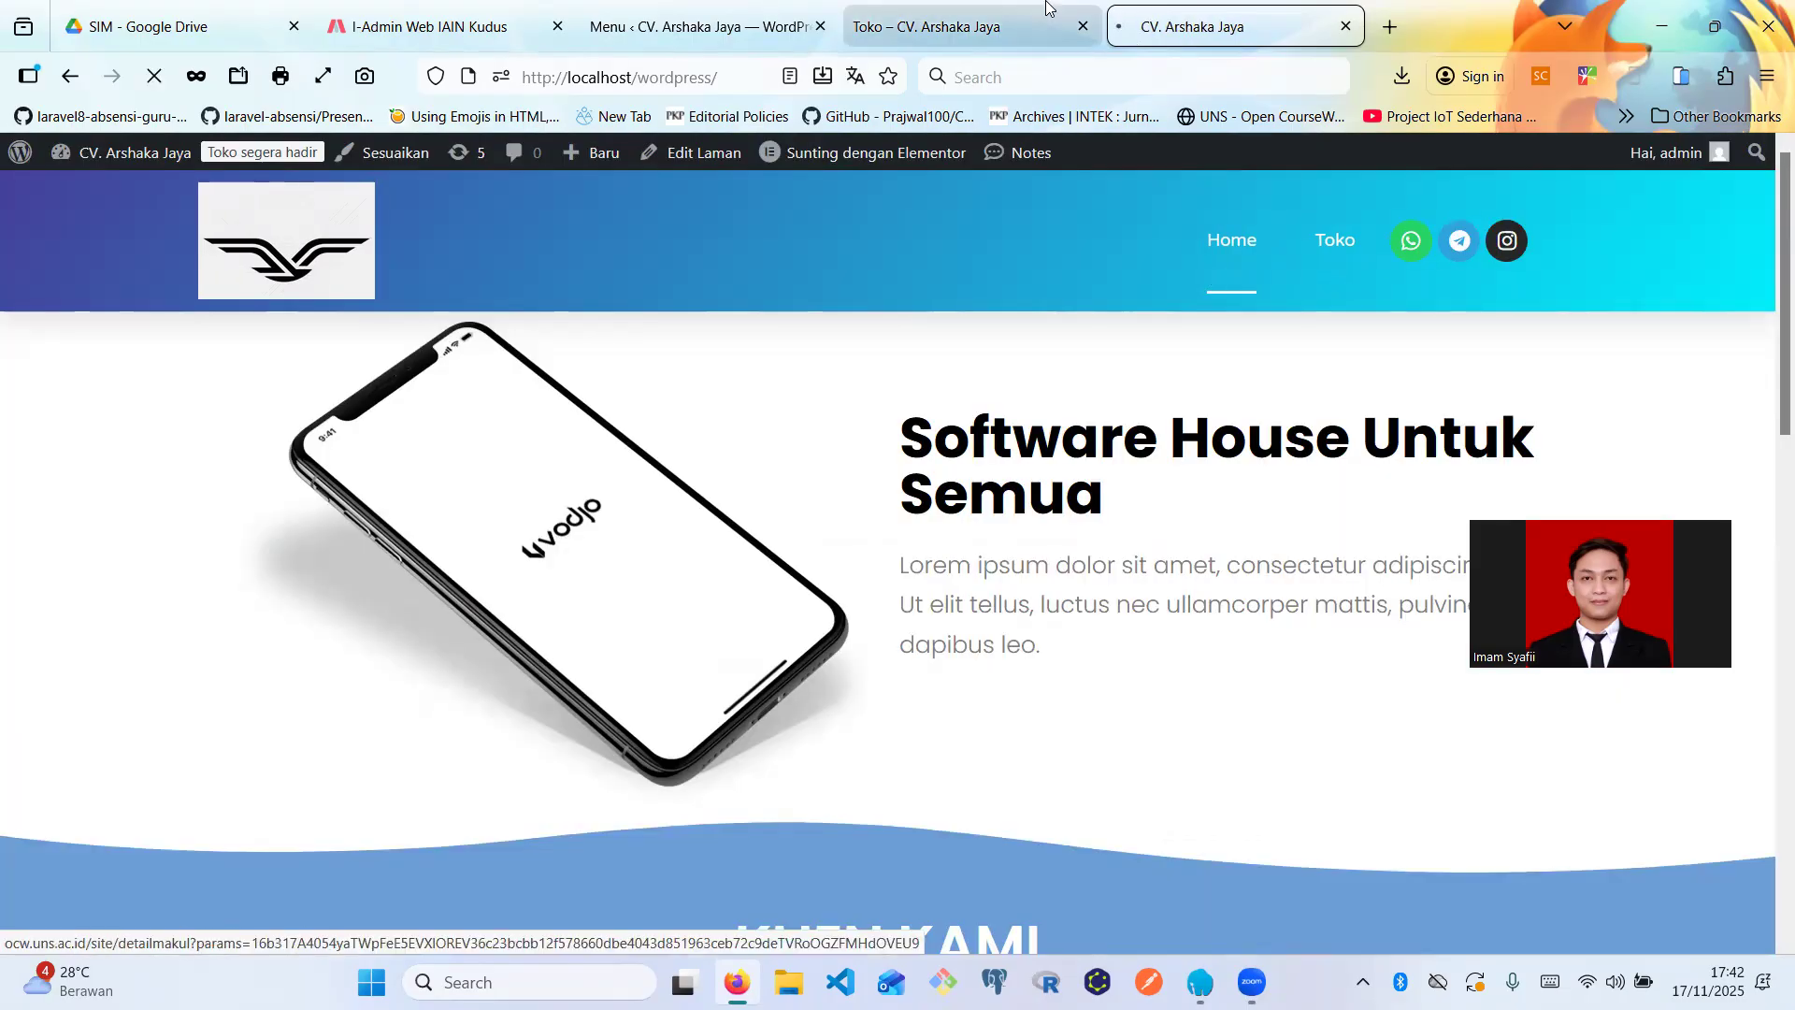
left_click(1073, 29)
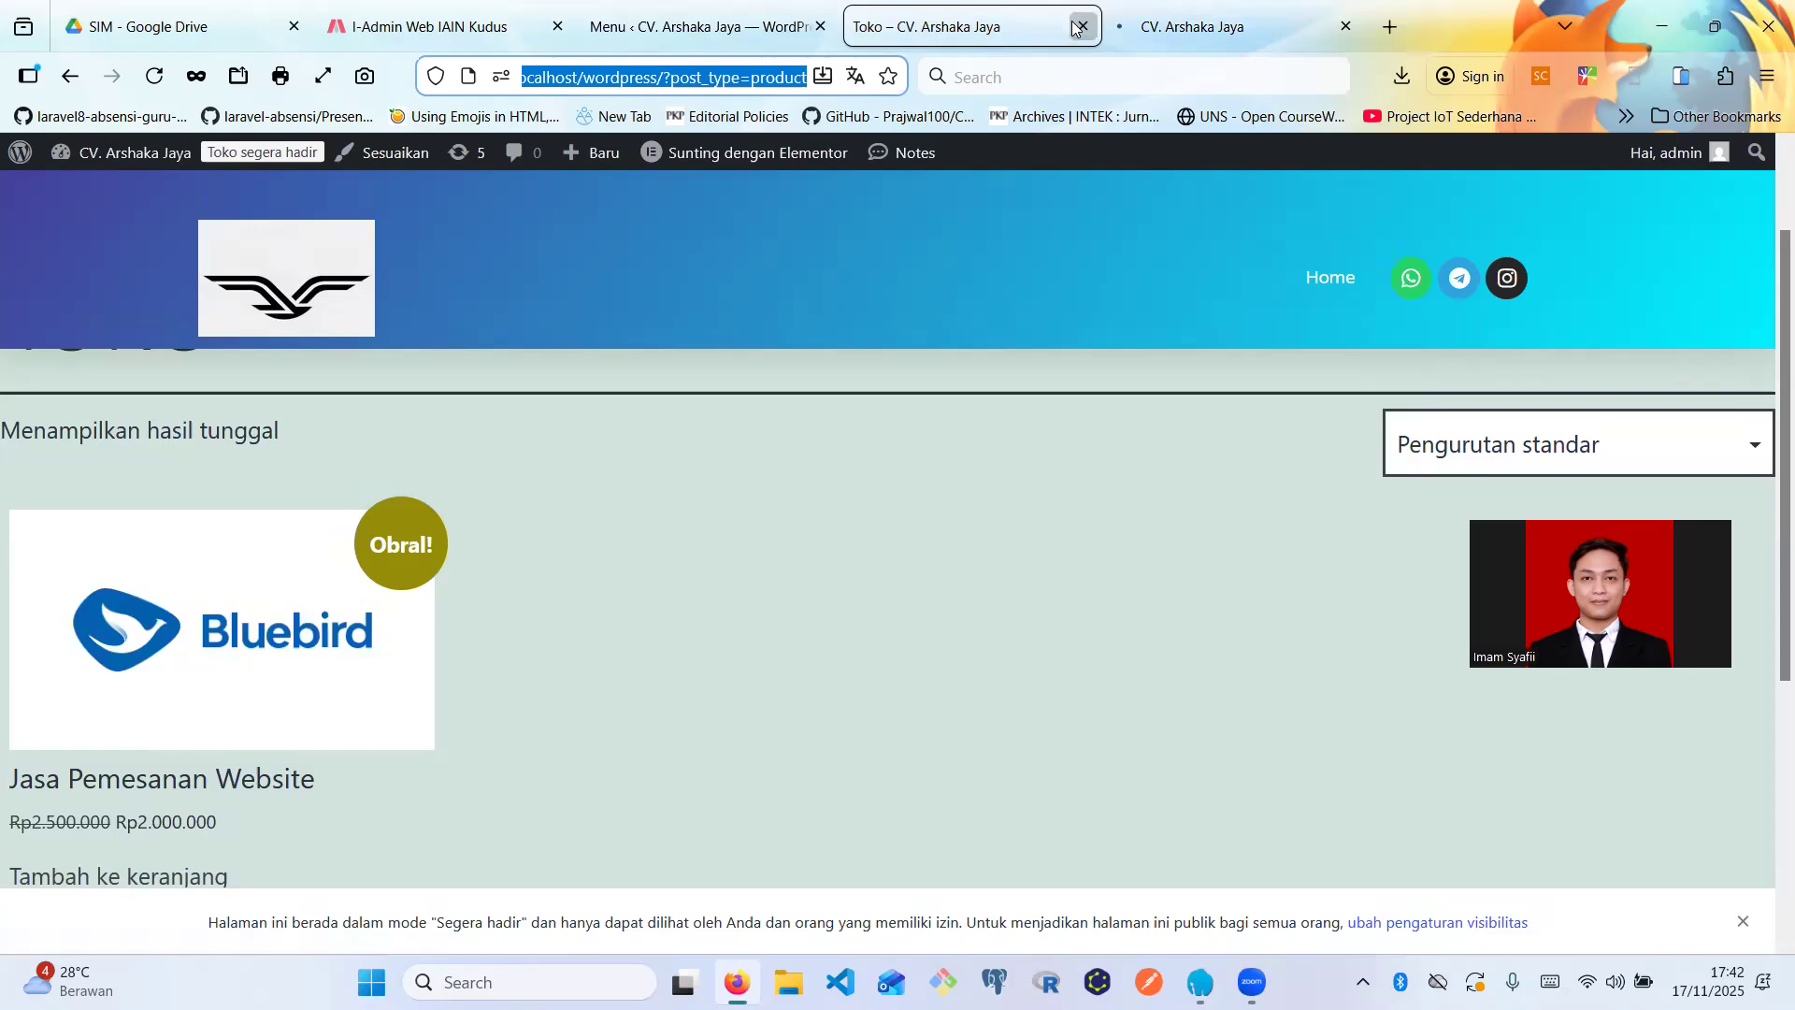
left_click(1082, 26)
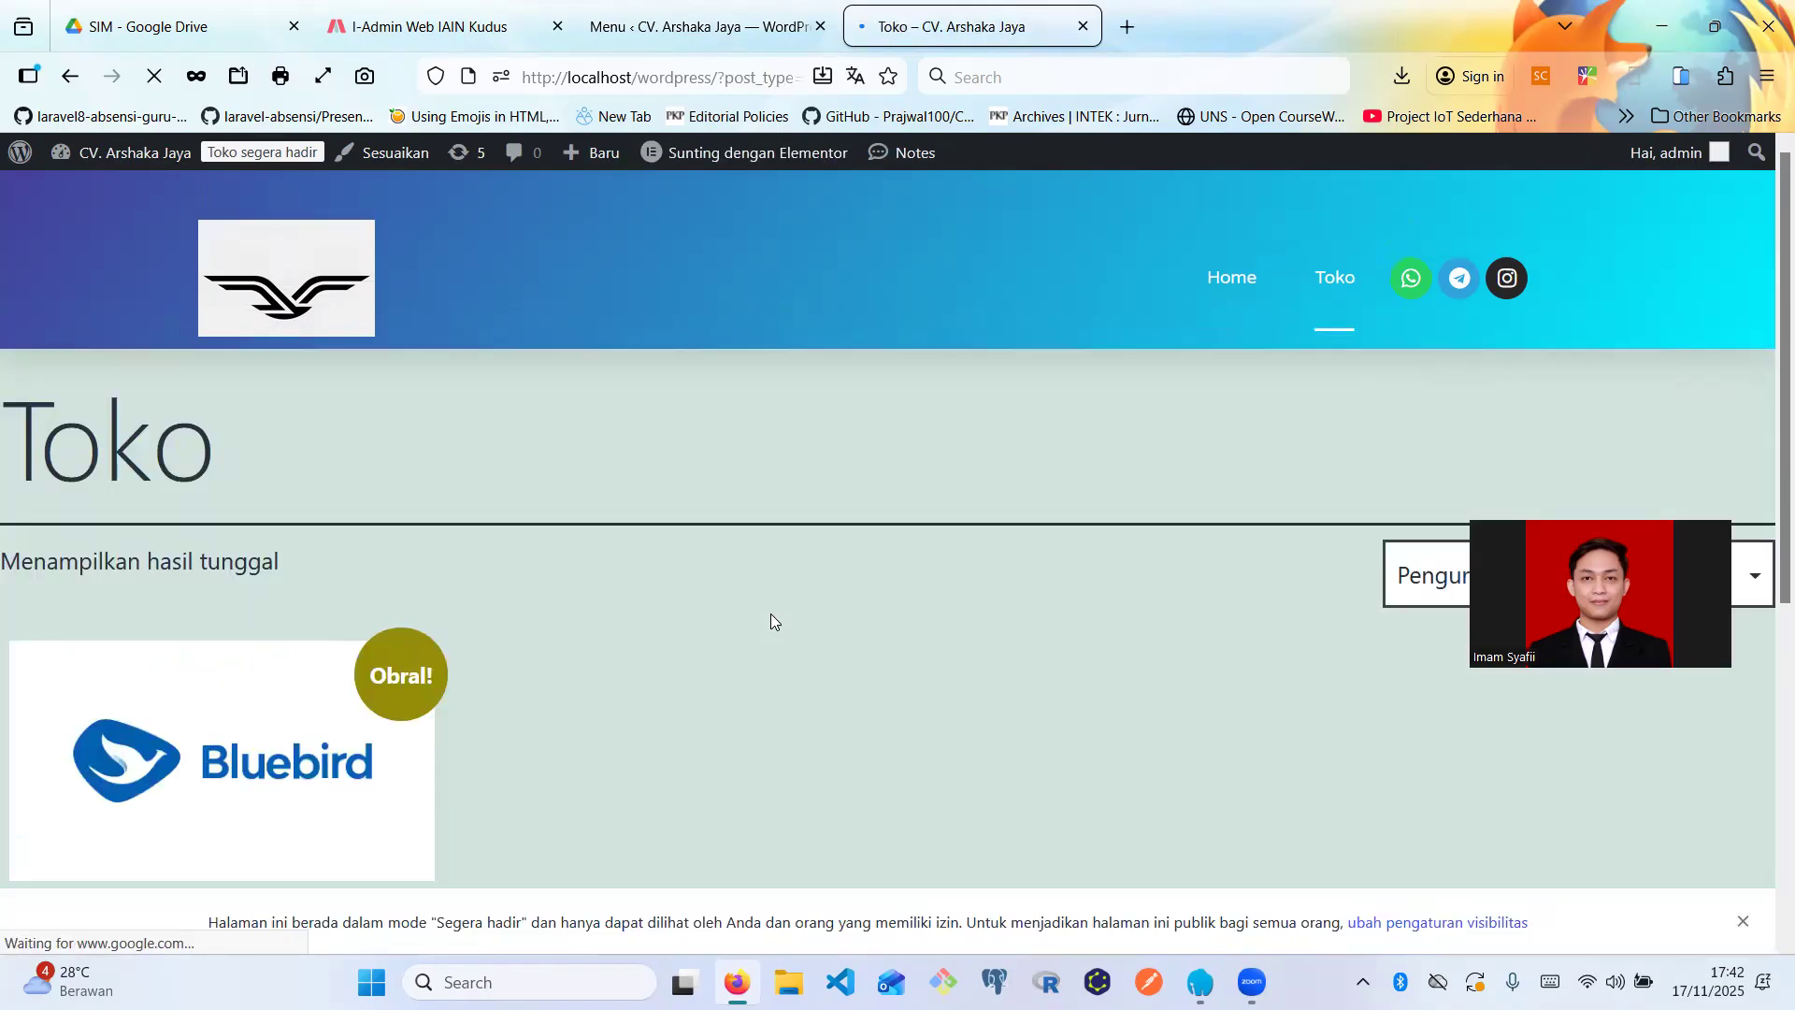
scroll(771, 614, "down", 3)
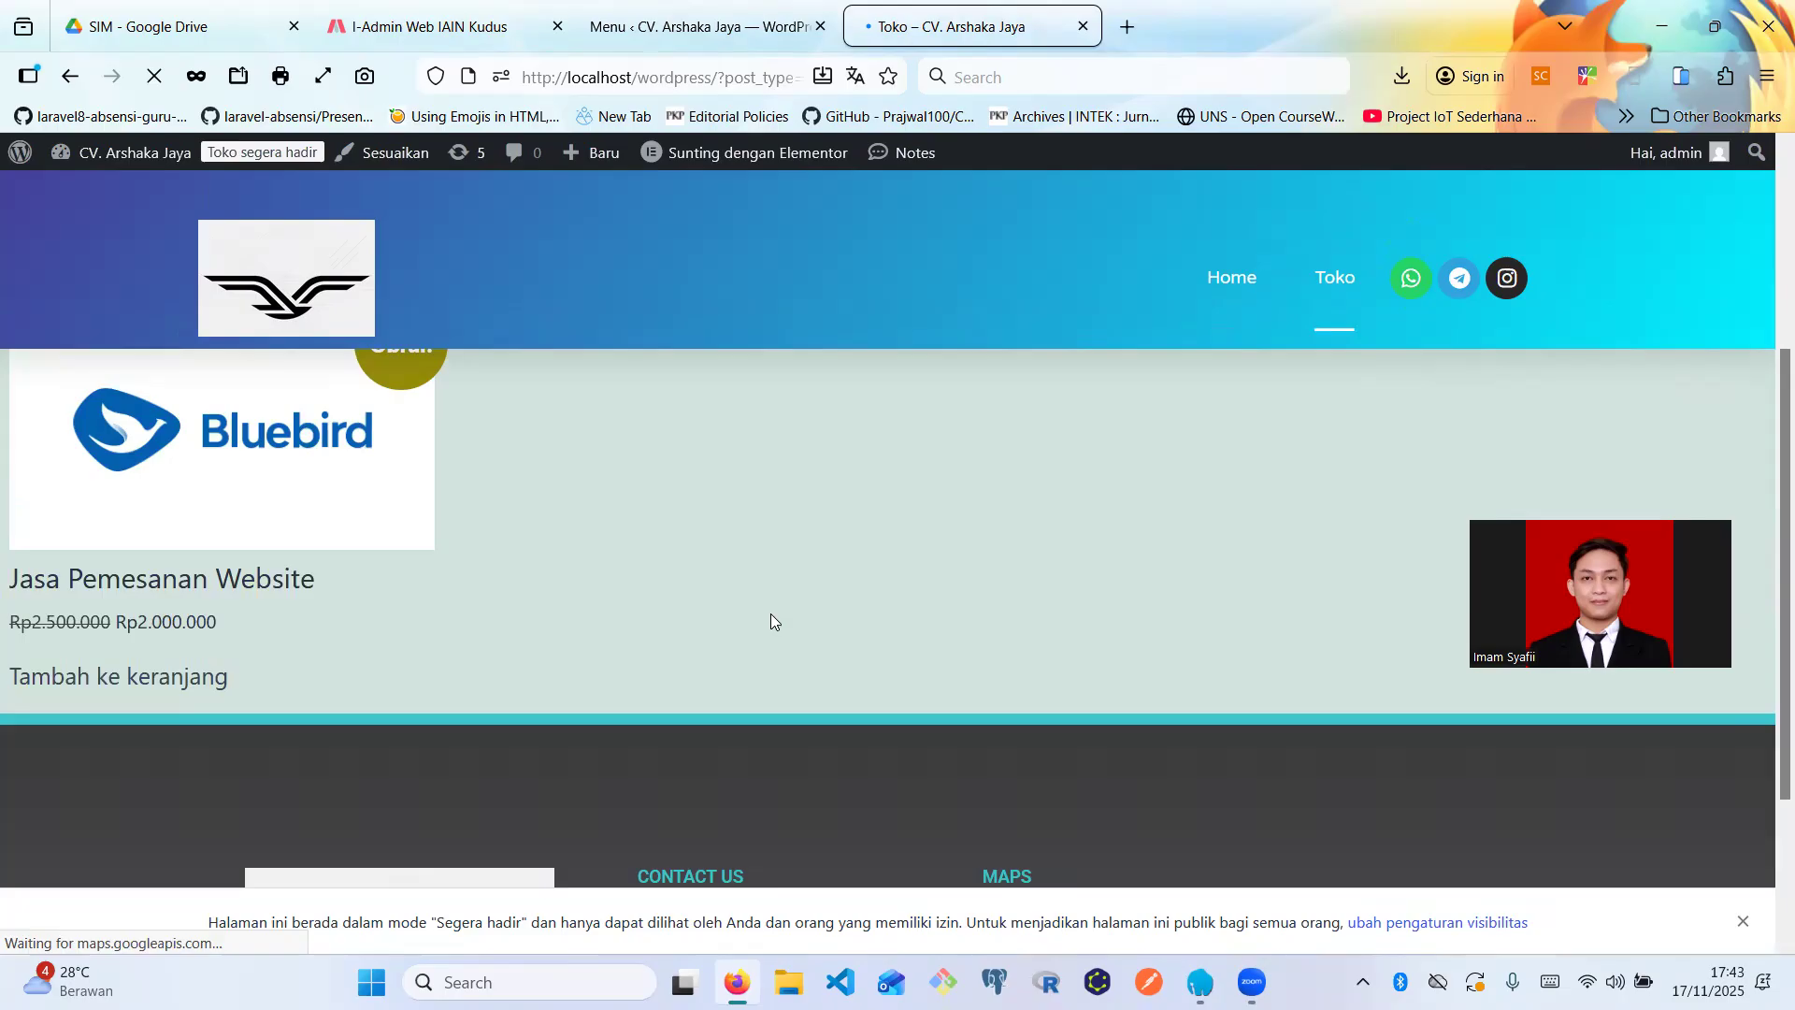
scroll(770, 614, "up", 3)
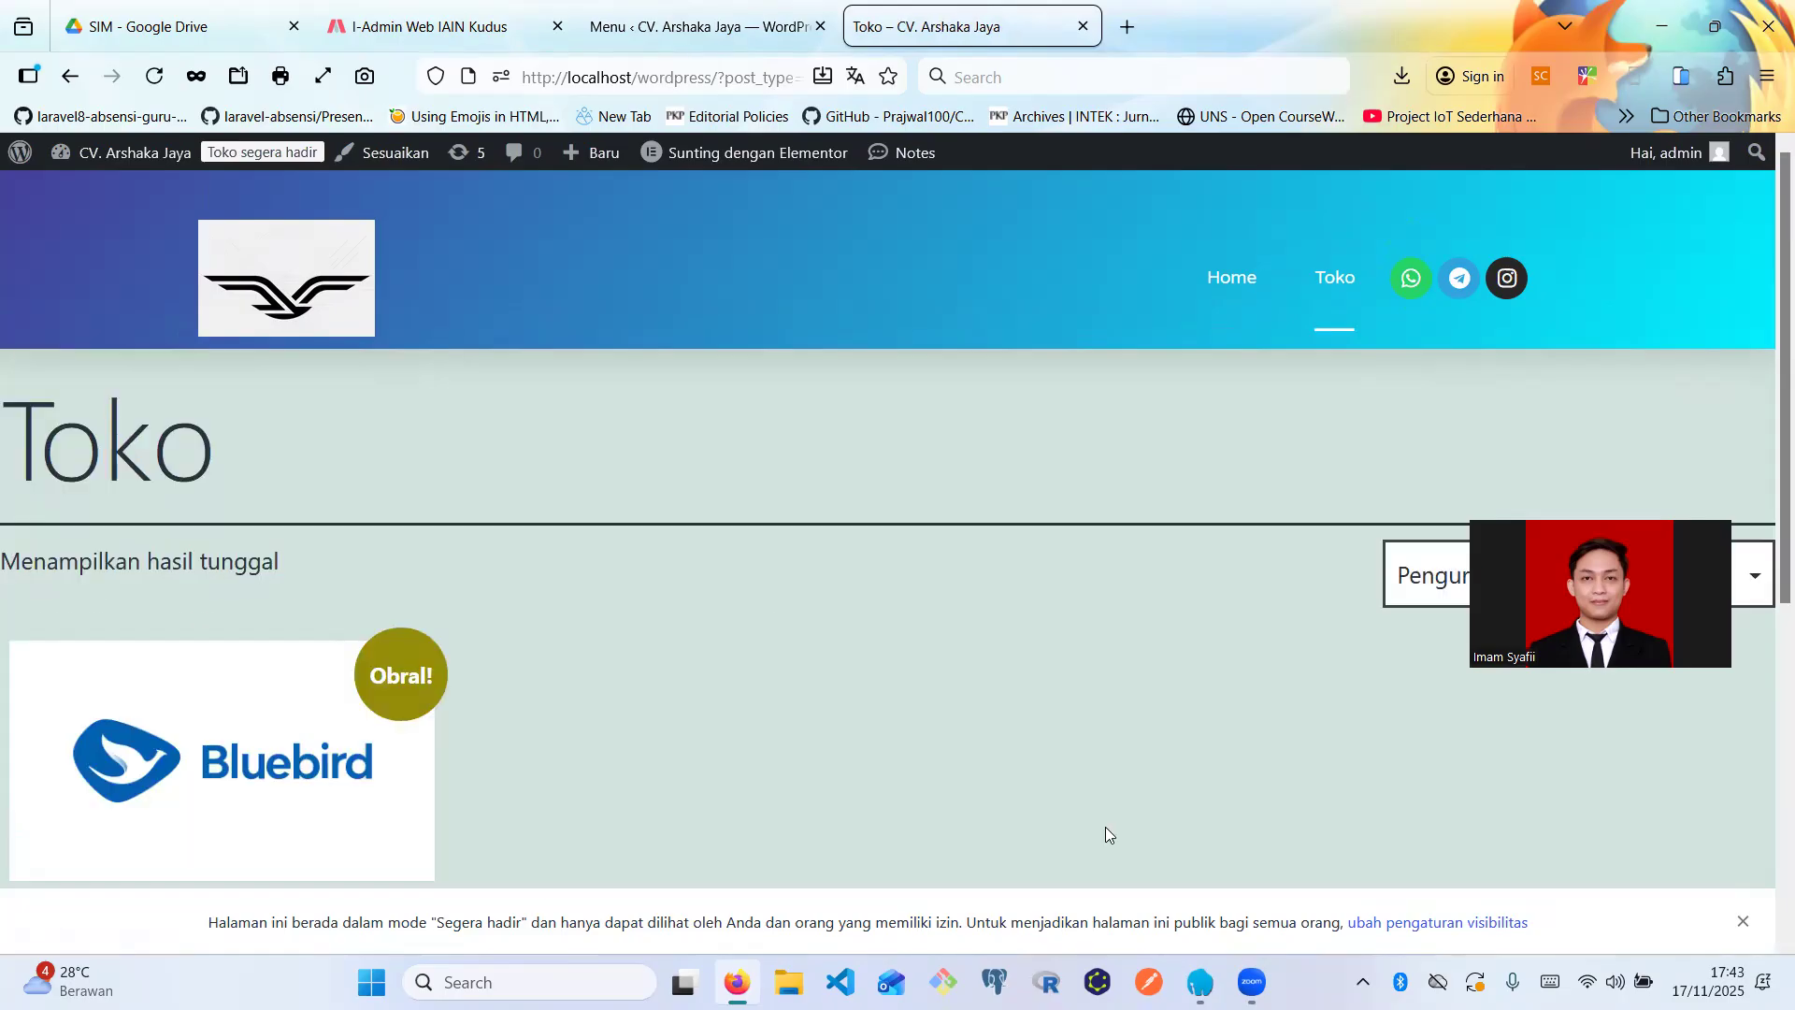